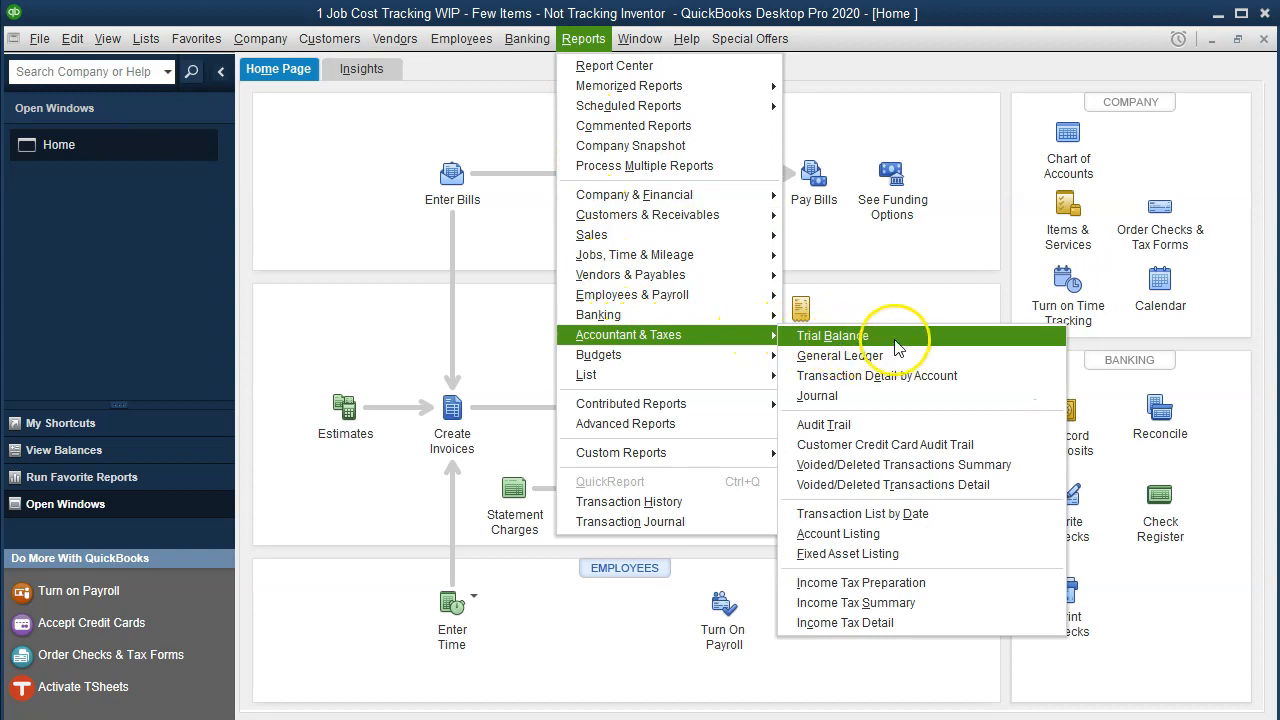
- Run the Trial Balance report for 01/01/2020 through 12/31/2020 and select the Factory Overhead amount
{"action": "left_click", "coordinate": [898, 339]}
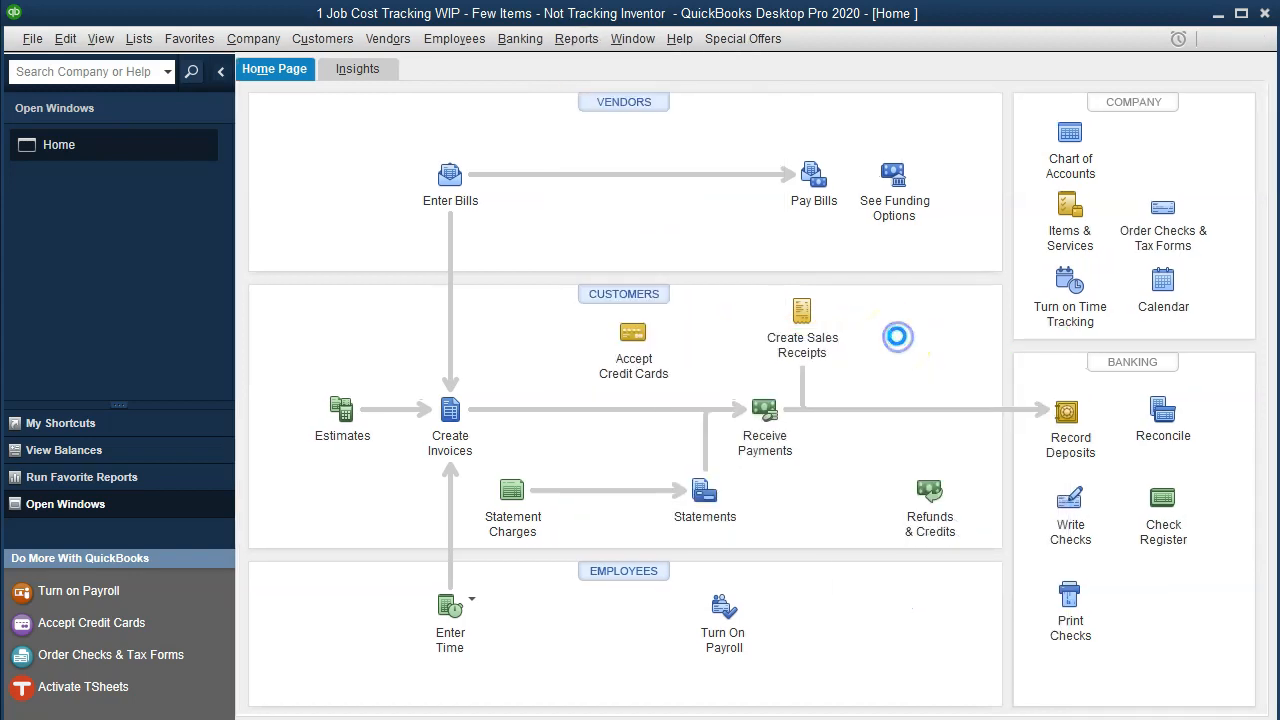
{"action": "key", "text": "Tab"}
{"action": "type", "text": "010120"}
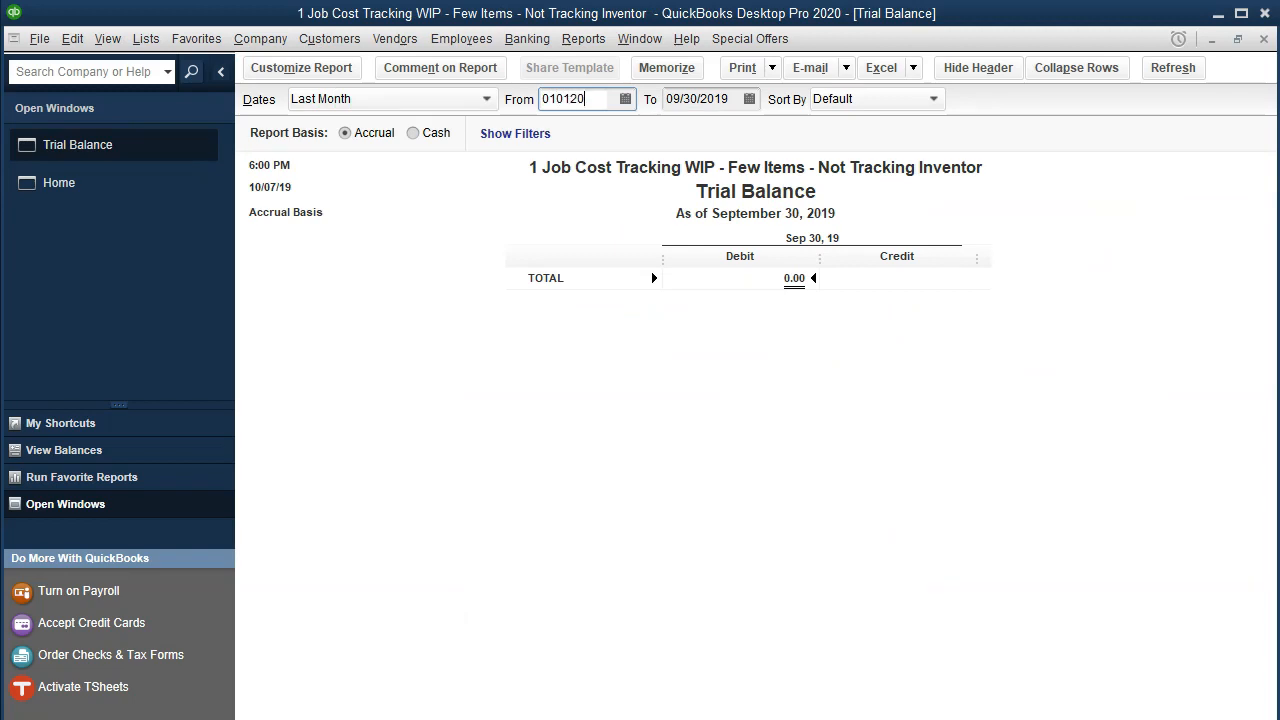
{"action": "key", "text": "BackSpace"}
{"action": "key", "text": "BackSpace"}
{"action": "type", "text": "20"}
{"action": "key", "text": "Tab"}
{"action": "type", "text": "12/31/20"}
{"action": "key", "text": "Tab"}
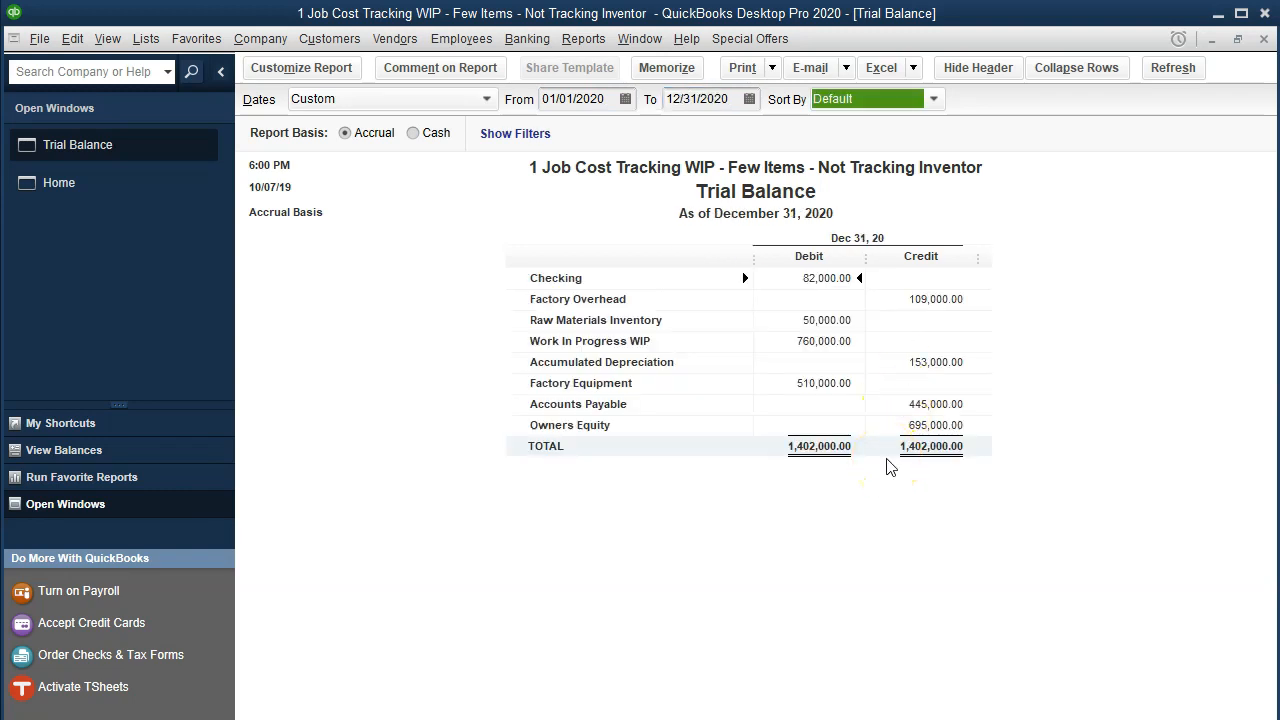
{"action": "left_click", "coordinate": [923, 303]}
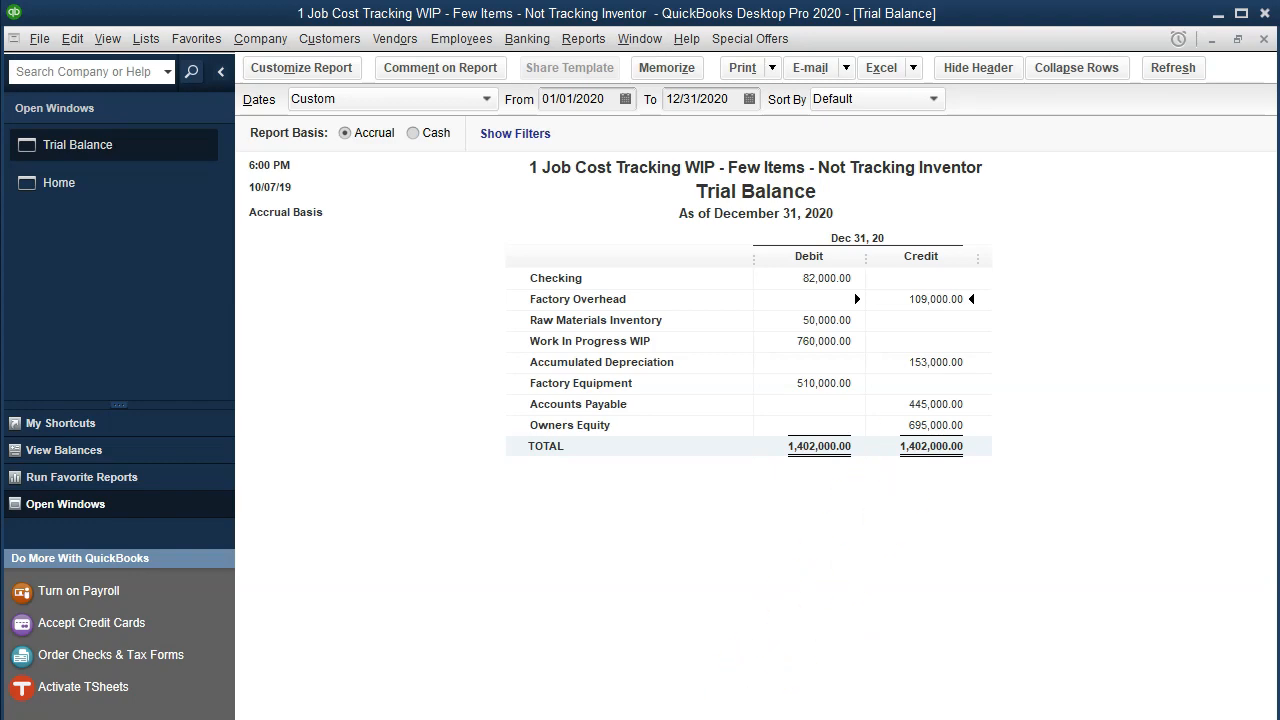
- Switch to the job cost workbook in Excel and examine the beginning balance of Factory overhead on the worksheet's trial balance
{"action": "key", "text": "alt+Tab"}
{"action": "left_click", "coordinate": [668, 487]}
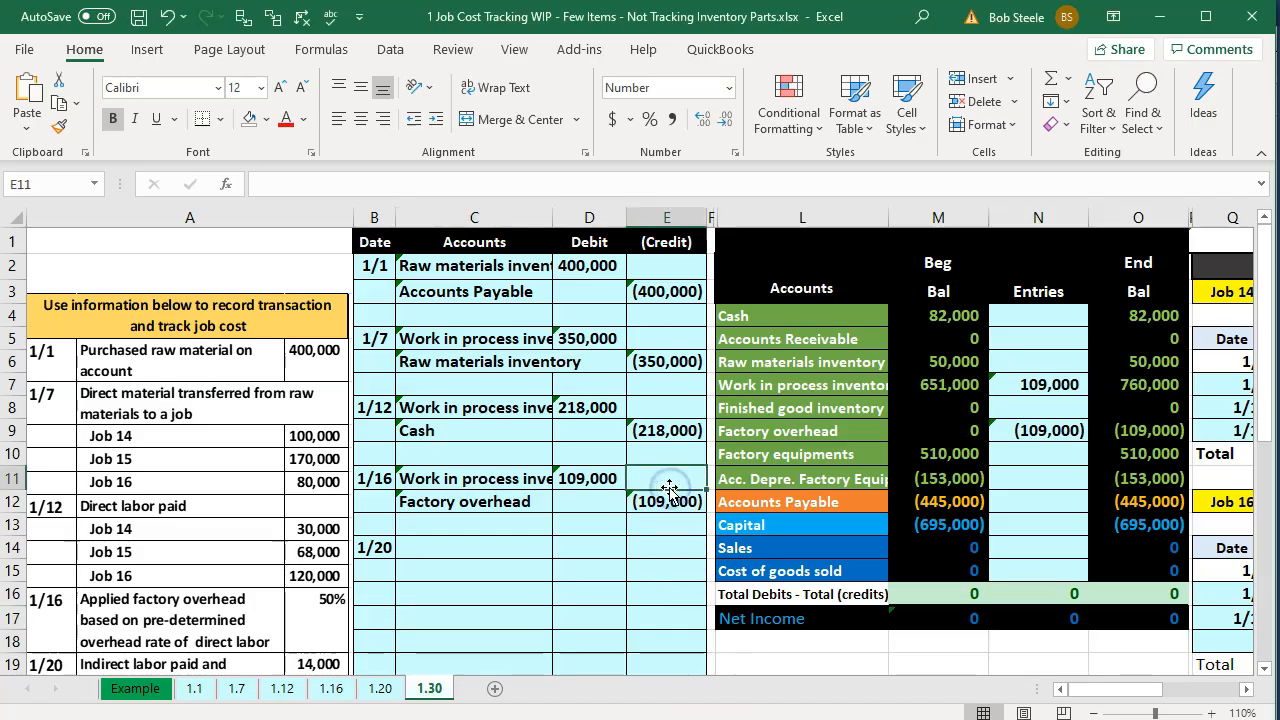
{"action": "key", "text": "Right"}
{"action": "key", "text": "Right"}
{"action": "key", "text": "Right"}
{"action": "key", "text": "Right"}
{"action": "key", "text": "Right"}
{"action": "key", "text": "Right"}
{"action": "key", "text": "Right"}
{"action": "key", "text": "Right"}
{"action": "key", "text": "Right"}
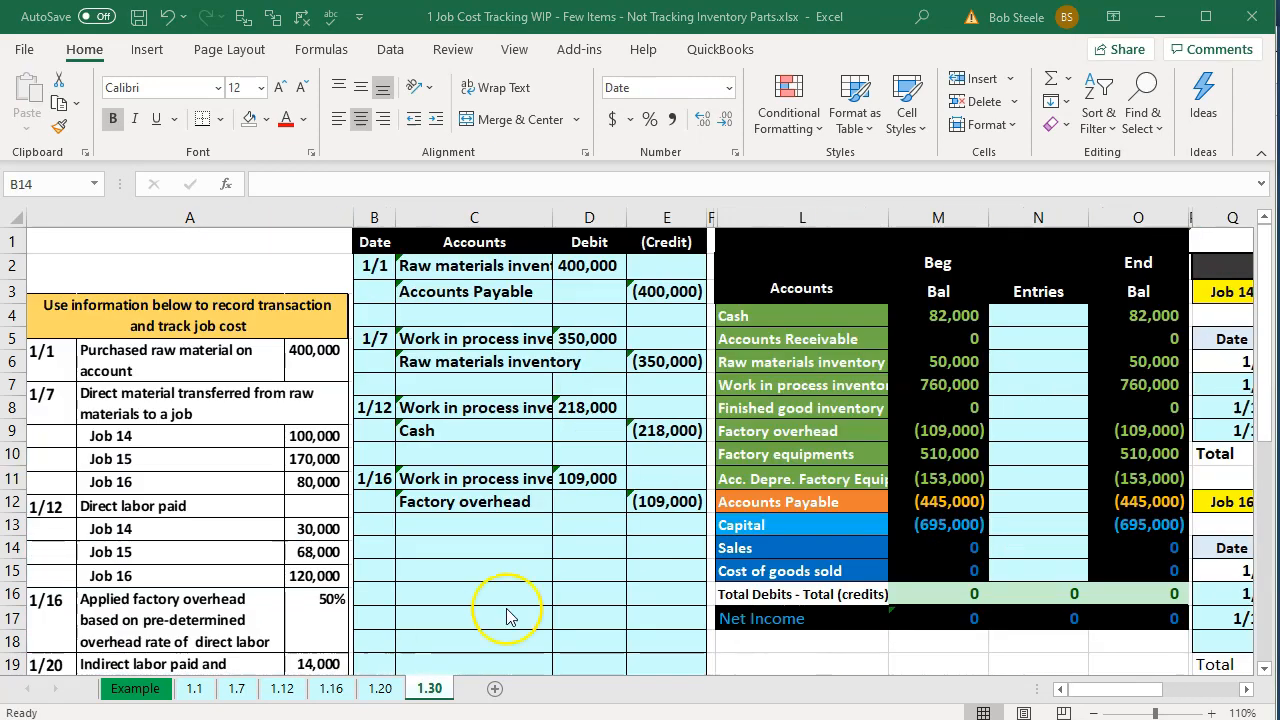
{"action": "left_click", "coordinate": [768, 442]}
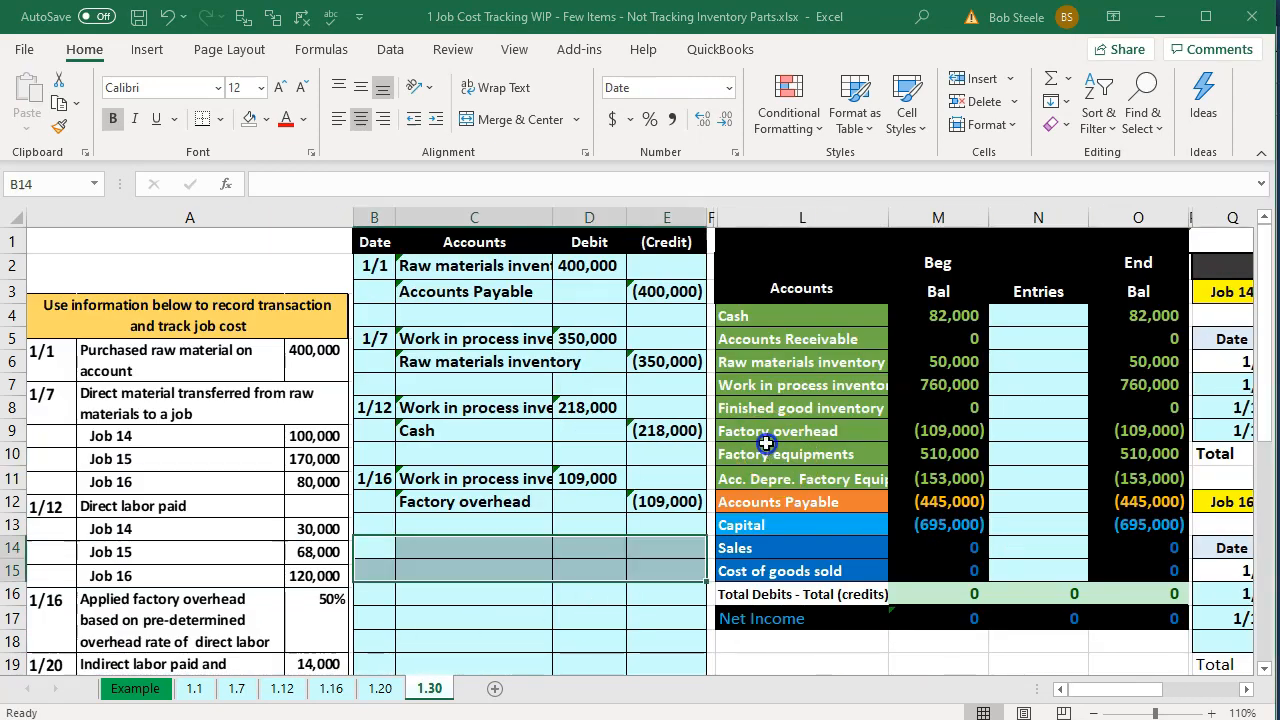
{"action": "left_click", "coordinate": [921, 433]}
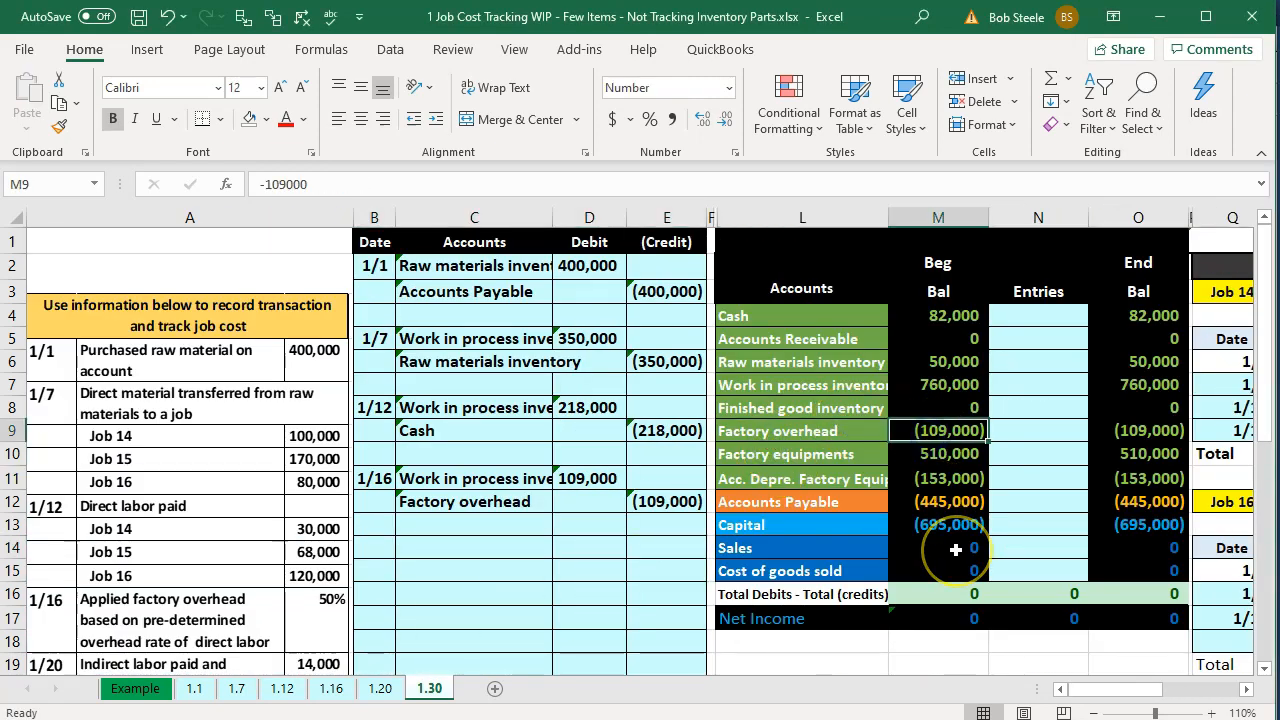
{"action": "key", "text": "Up"}
{"action": "key", "text": "Up"}
{"action": "key", "text": "Down"}
{"action": "key", "text": "Down"}
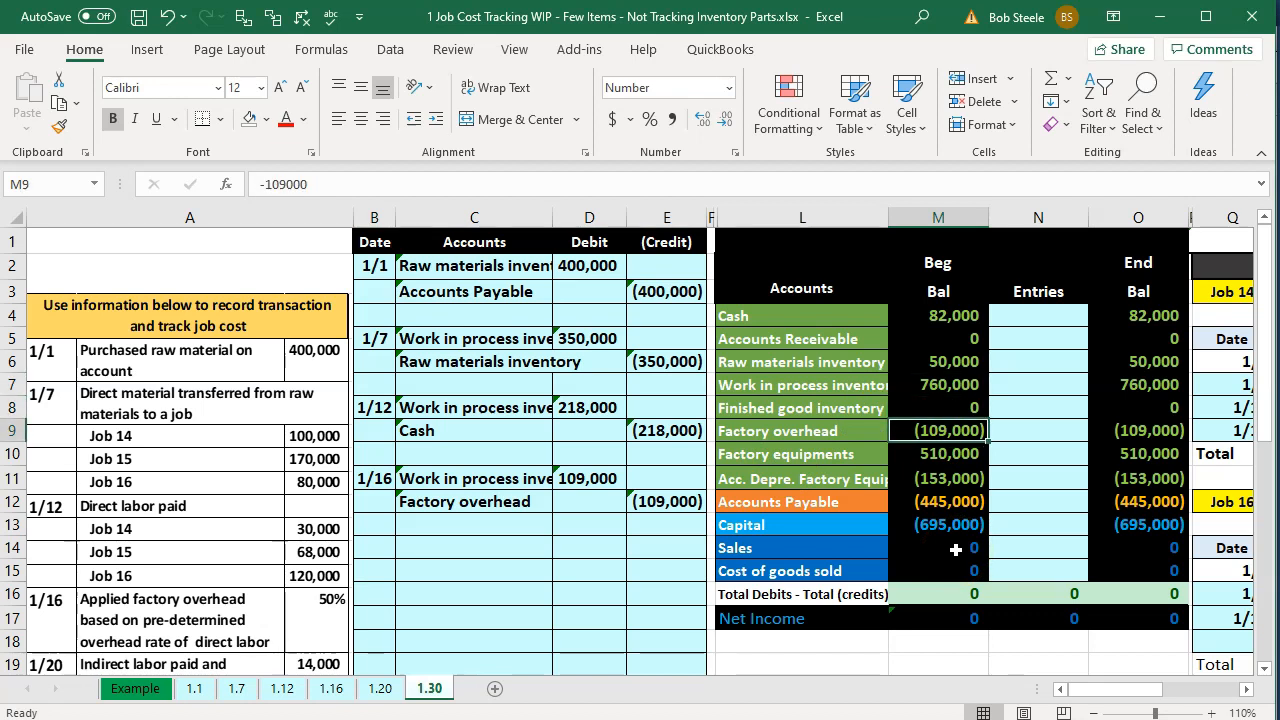
- Examine the factory overhead applied to Job 15 in the job cost record
{"action": "key", "text": "Right"}
{"action": "key", "text": "Right"}
{"action": "key", "text": "Right"}
{"action": "key", "text": "Right"}
{"action": "key", "text": "Right"}
{"action": "key", "text": "Right"}
{"action": "key", "text": "Right"}
{"action": "key", "text": "Right"}
{"action": "key", "text": "Right"}
{"action": "key", "text": "Right"}
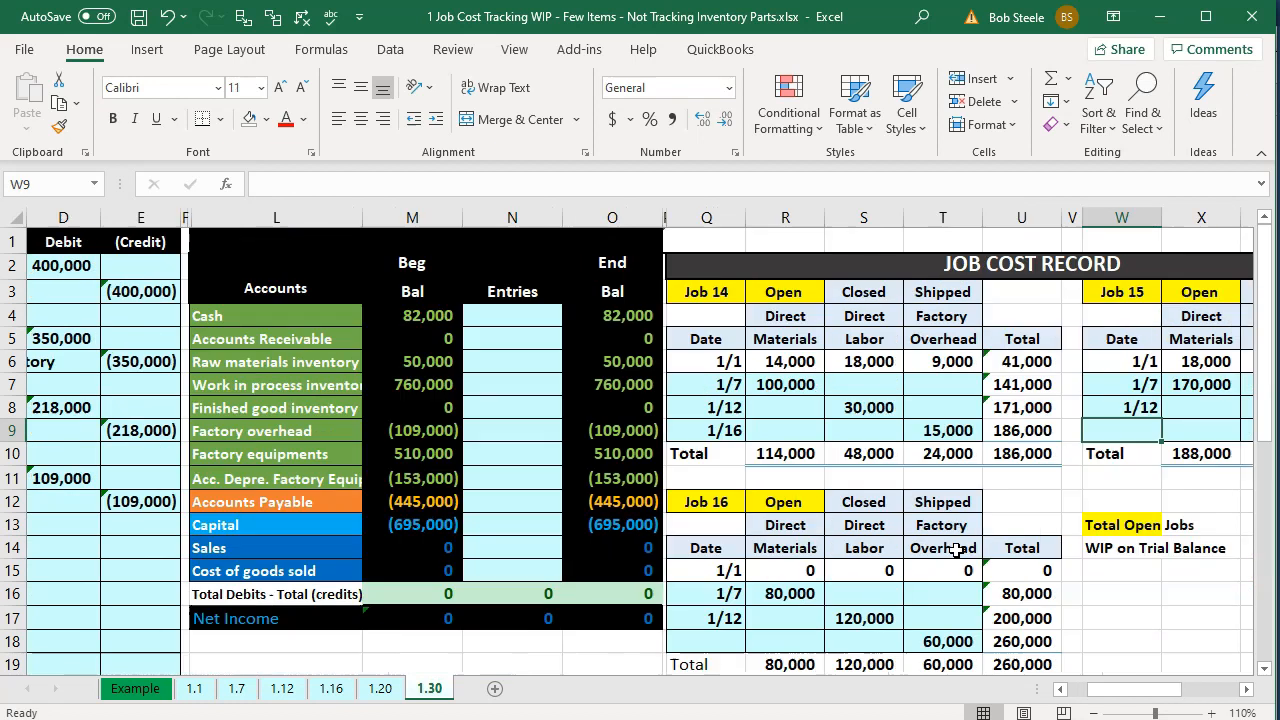
{"action": "key", "text": "Right"}
{"action": "key", "text": "Right"}
{"action": "key", "text": "Right"}
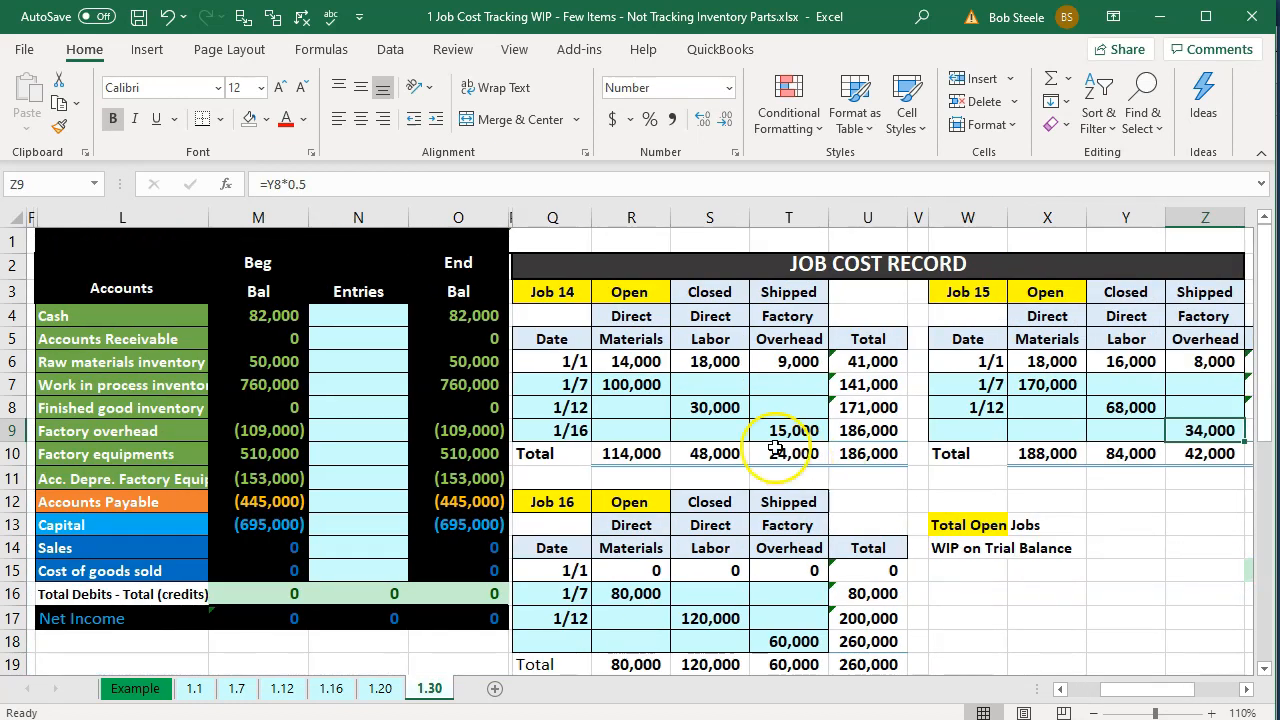
- Review the Work in process ending balance against Job 14's direct materials, direct labor and factory overhead columns
{"action": "left_click", "coordinate": [470, 384]}
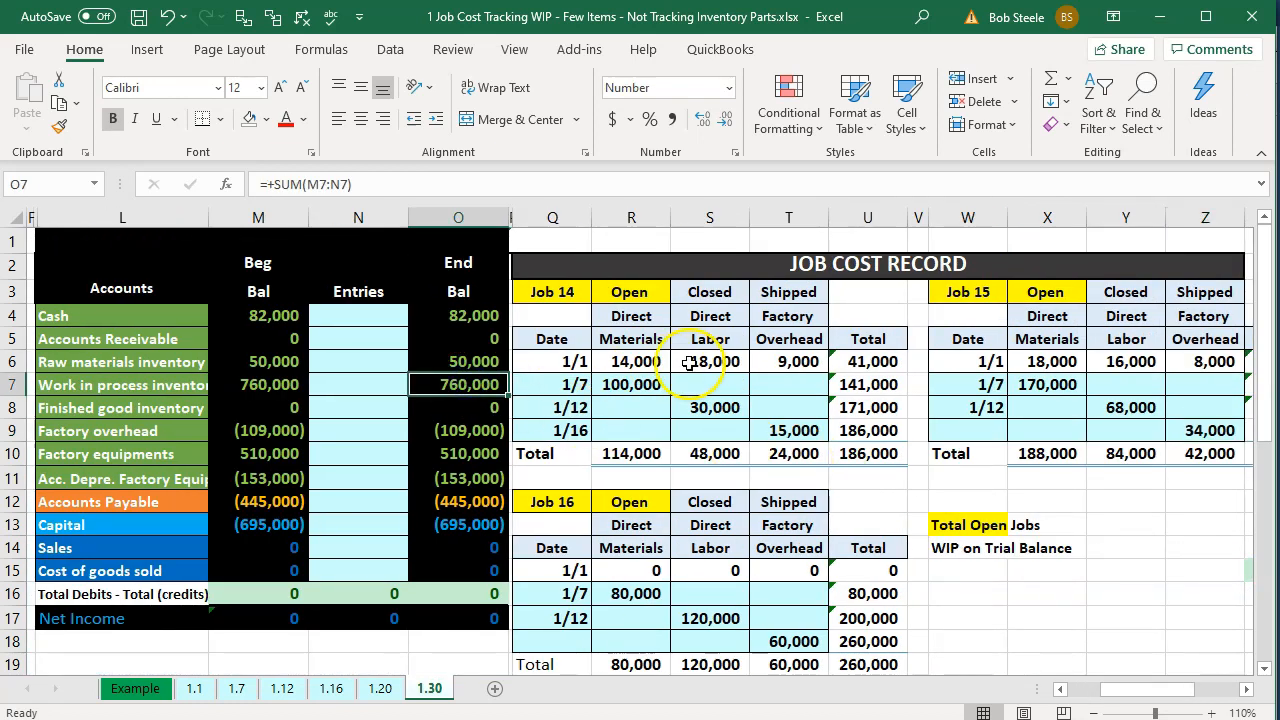
{"action": "left_click", "coordinate": [655, 360]}
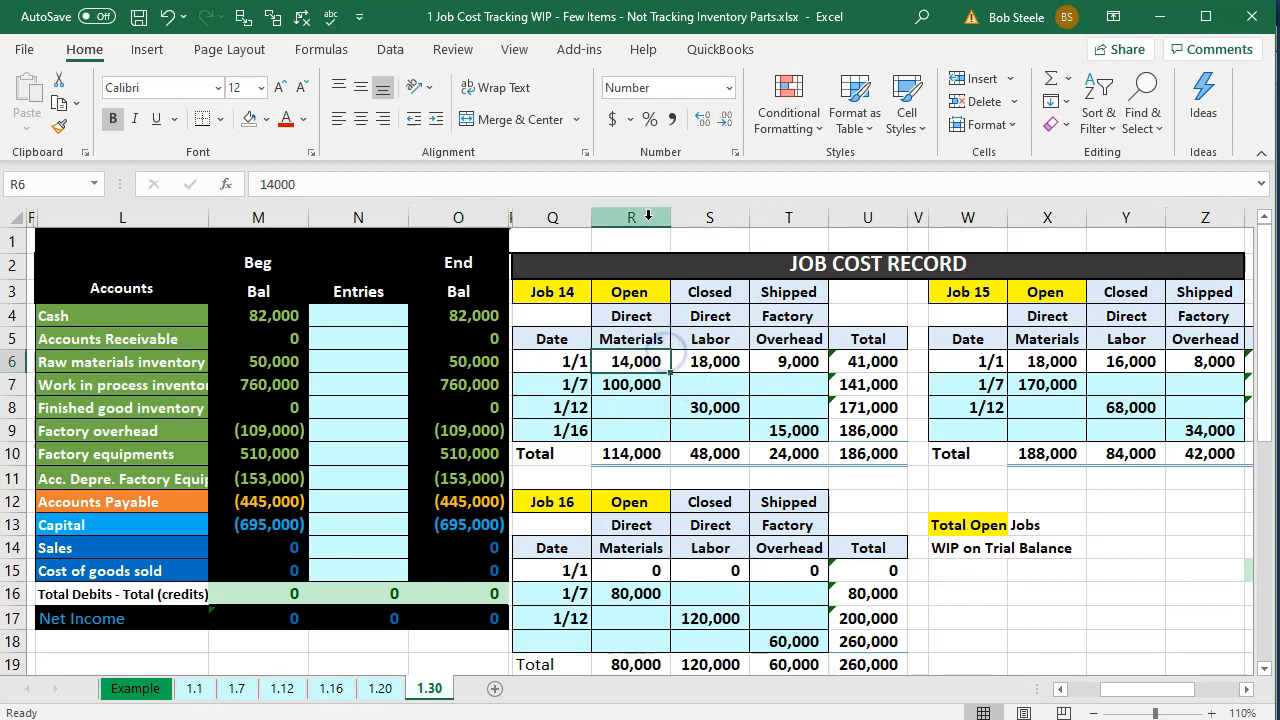
{"action": "key", "text": "Up"}
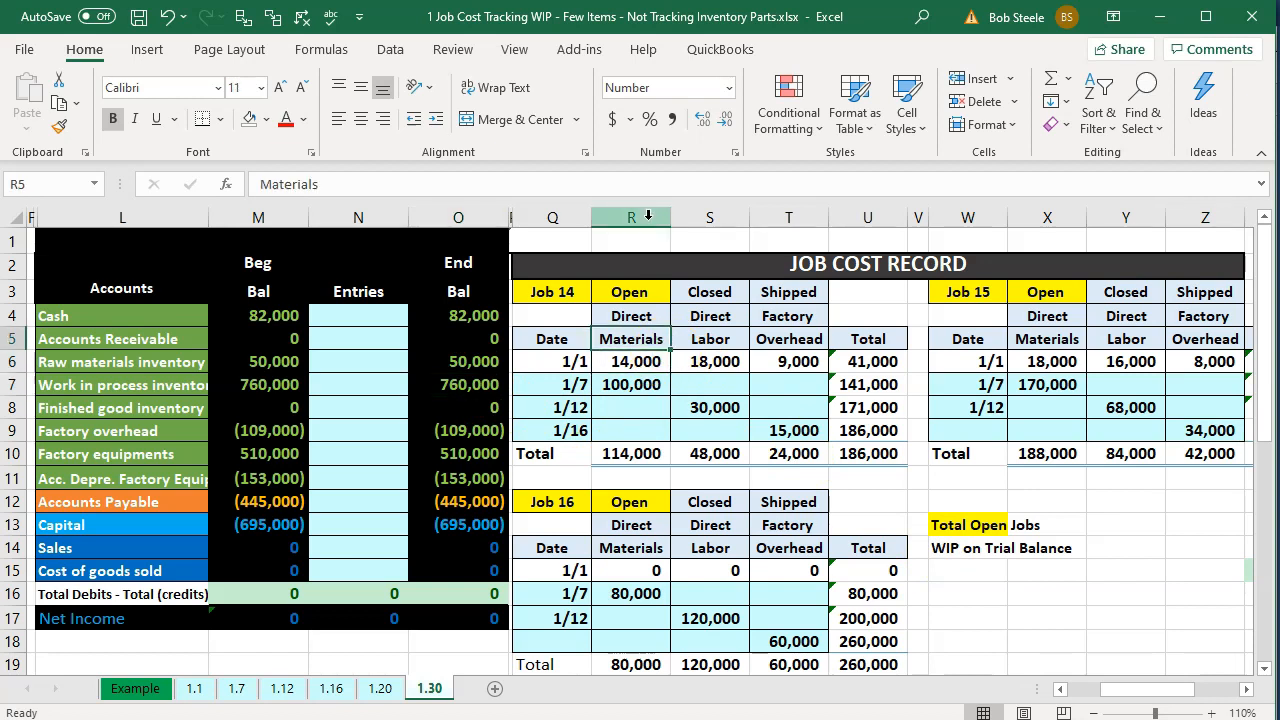
{"action": "key", "text": "Right"}
{"action": "key", "text": "Right"}
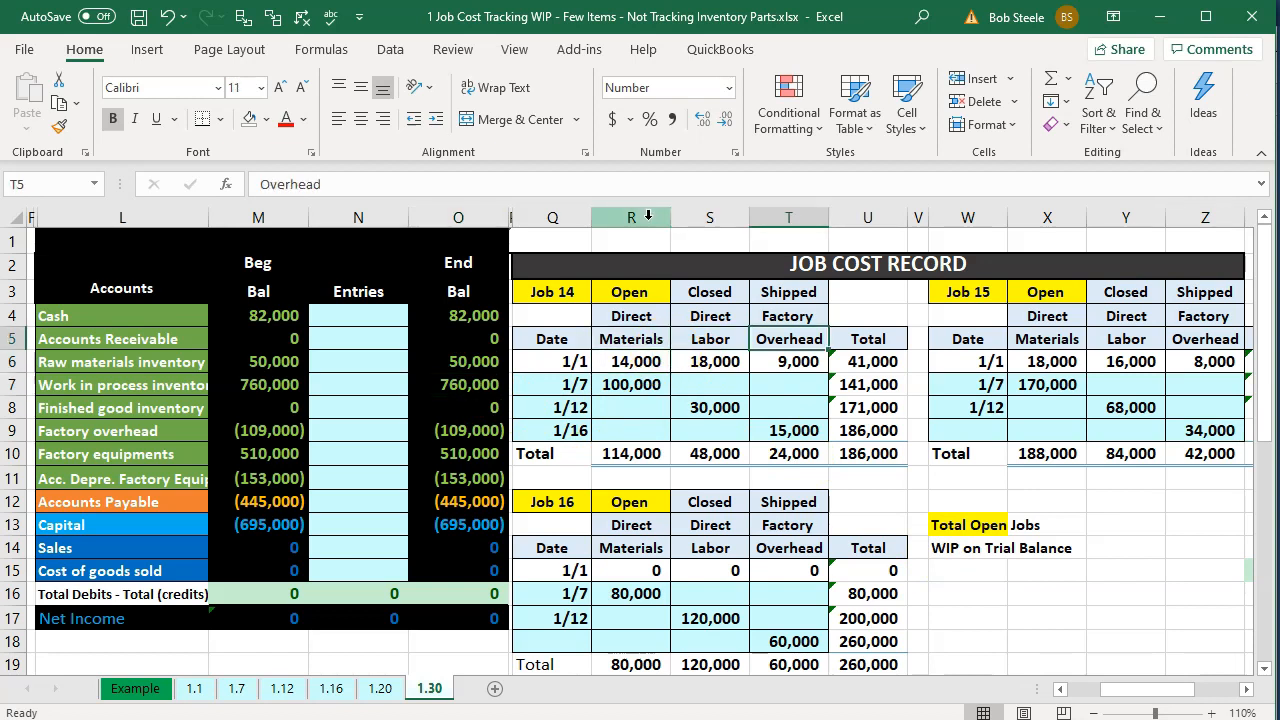
{"action": "left_click", "coordinate": [634, 320]}
{"action": "key", "text": "Right"}
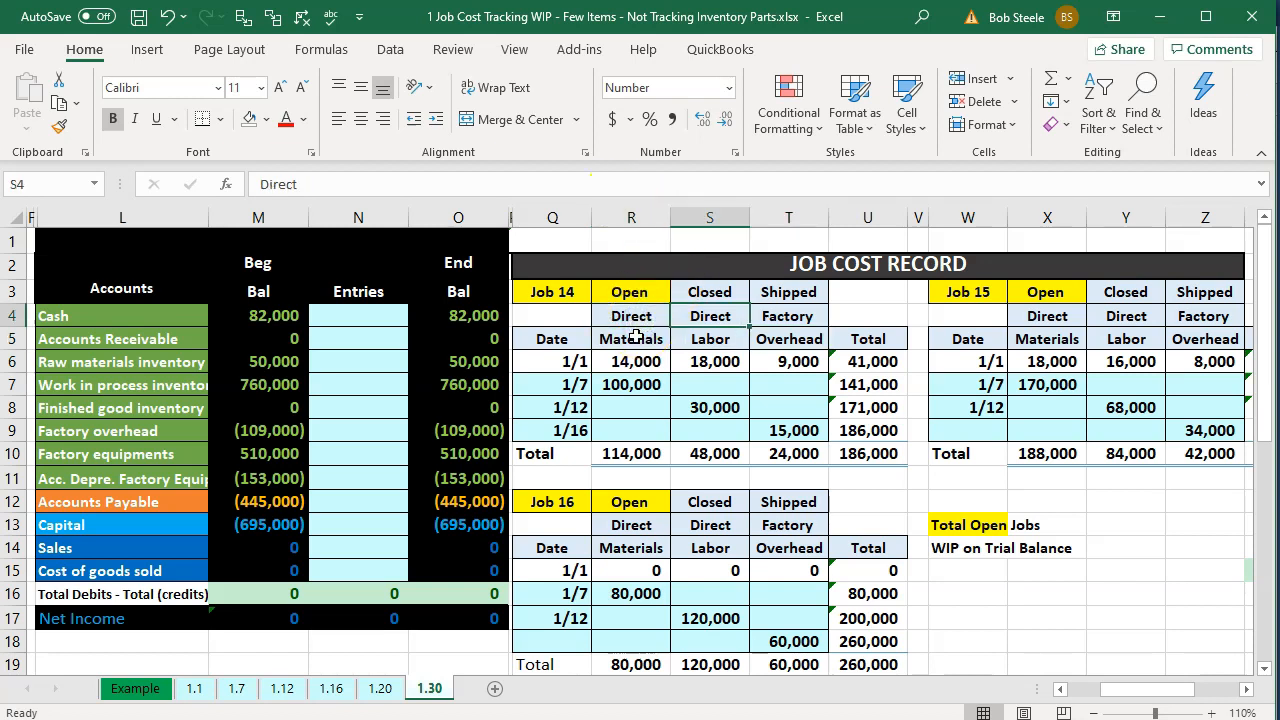
{"action": "key", "text": "Right"}
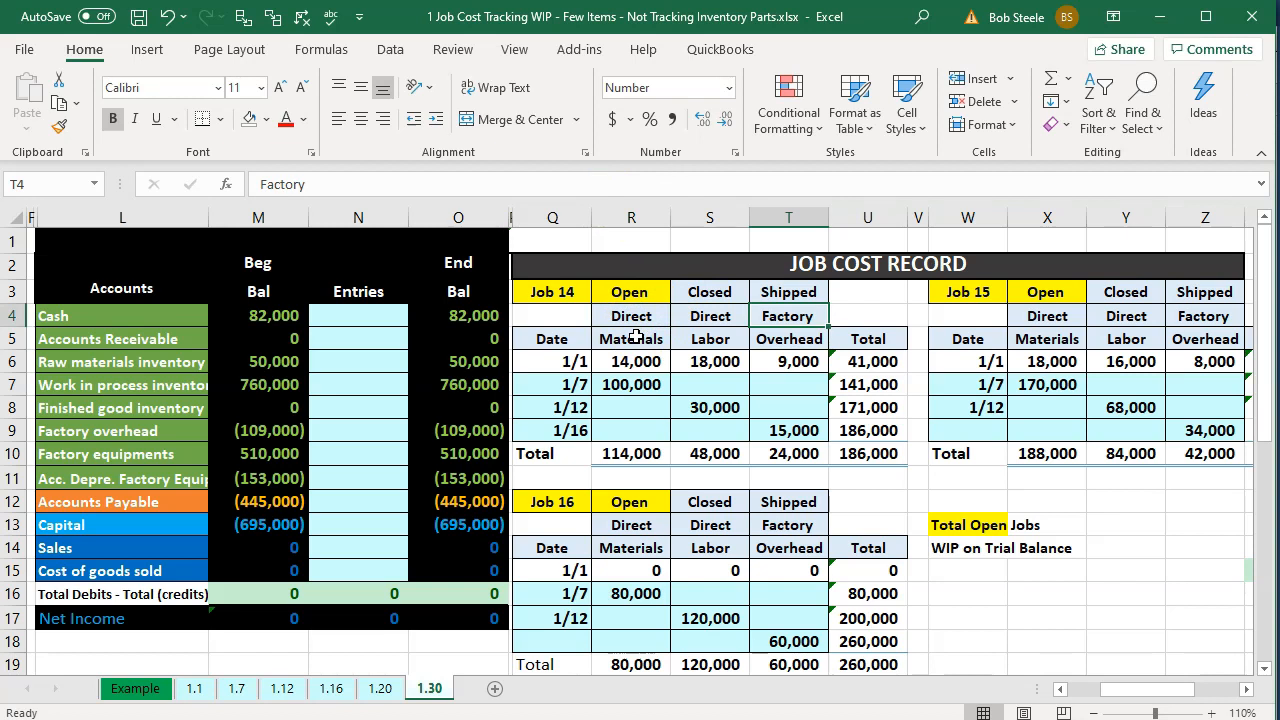
{"action": "key", "text": "Down"}
{"action": "key", "text": "Down"}
{"action": "key", "text": "Down"}
{"action": "key", "text": "Down"}
{"action": "key", "text": "Down"}
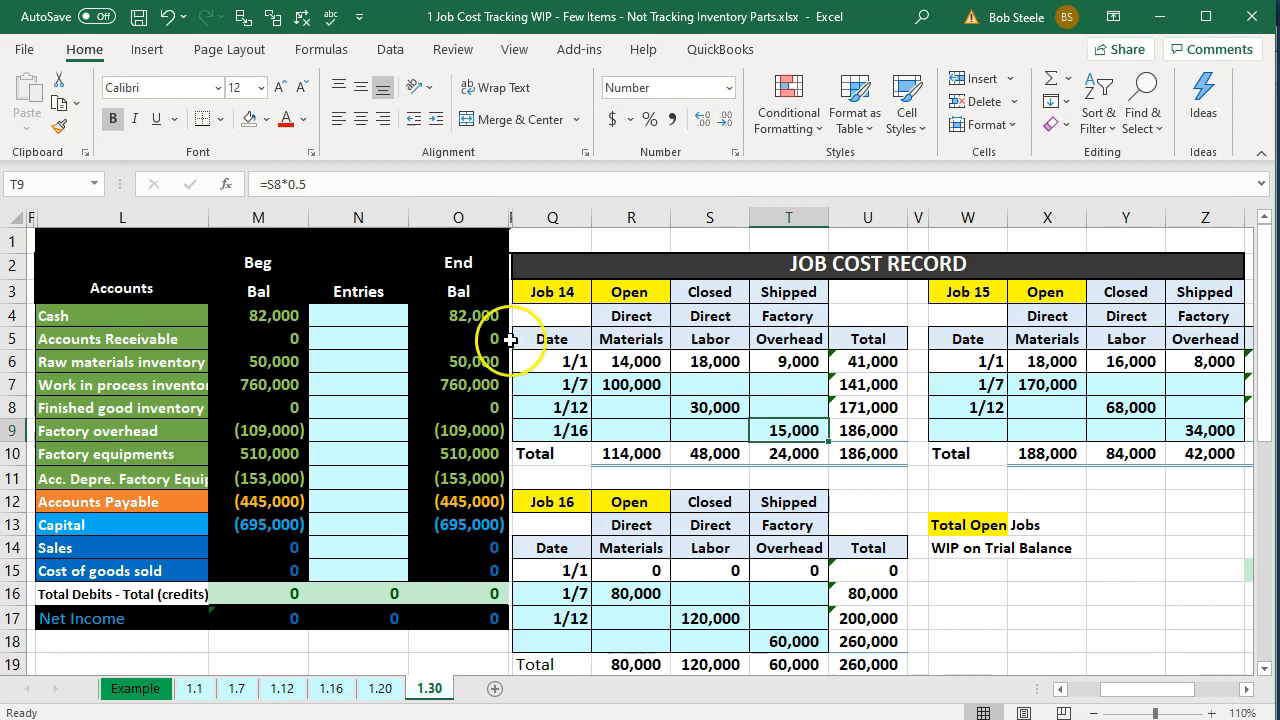
- Examine the beginning, entries and ending columns of the Factory overhead account in the worksheet's trial balance
{"action": "left_click", "coordinate": [381, 431]}
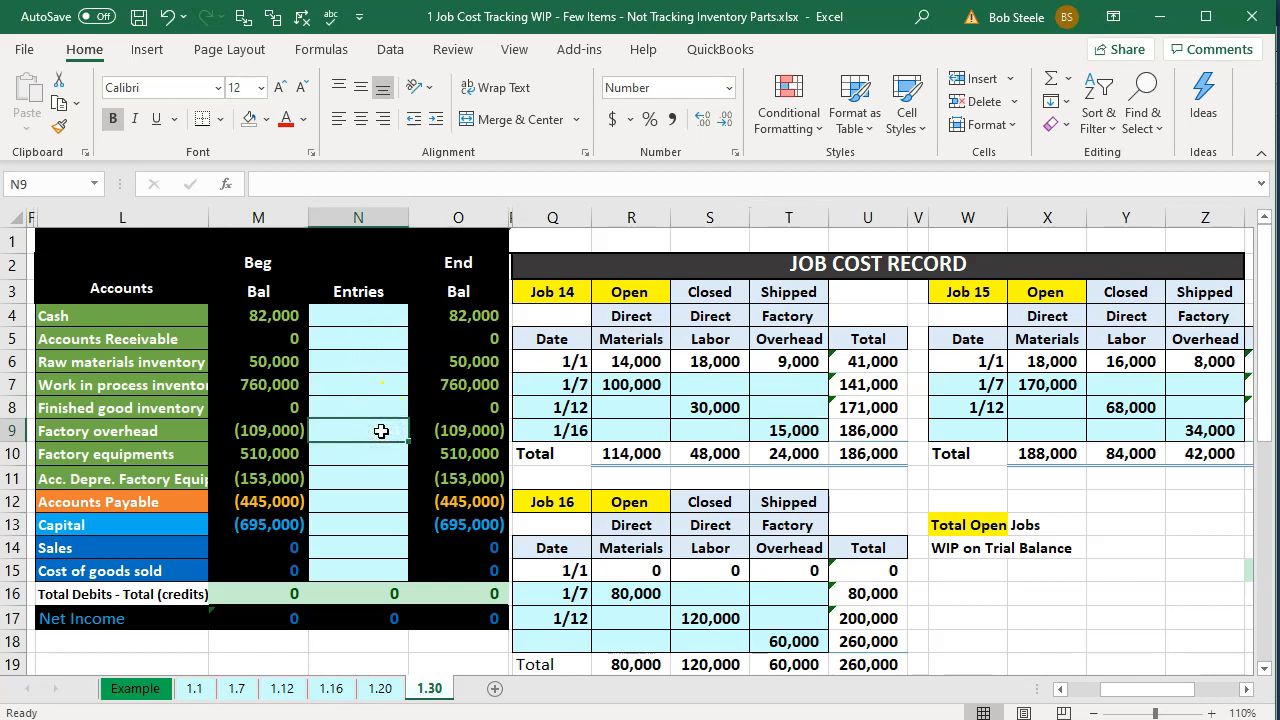
{"action": "key", "text": "Left"}
{"action": "key", "text": "Left"}
{"action": "key", "text": "Right"}
{"action": "key", "text": "Right"}
{"action": "key", "text": "Right"}
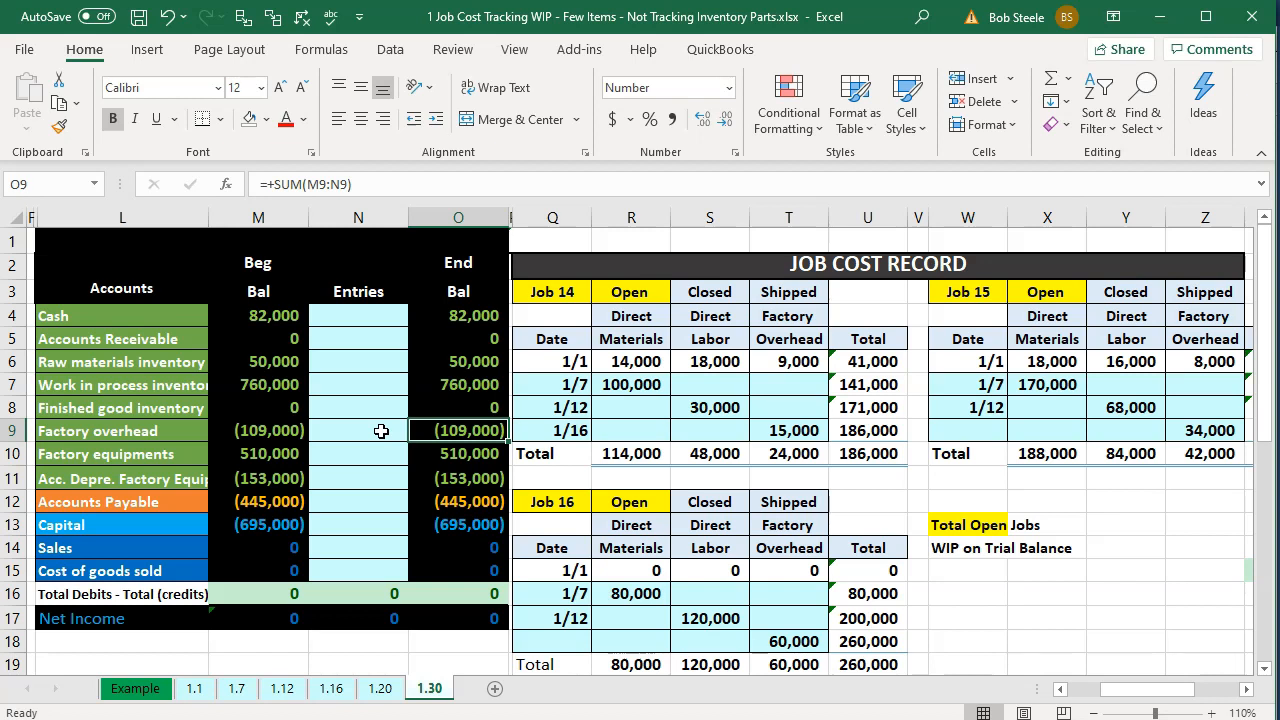
{"action": "key", "text": "Left"}
{"action": "key", "text": "Left"}
{"action": "key", "text": "Left"}
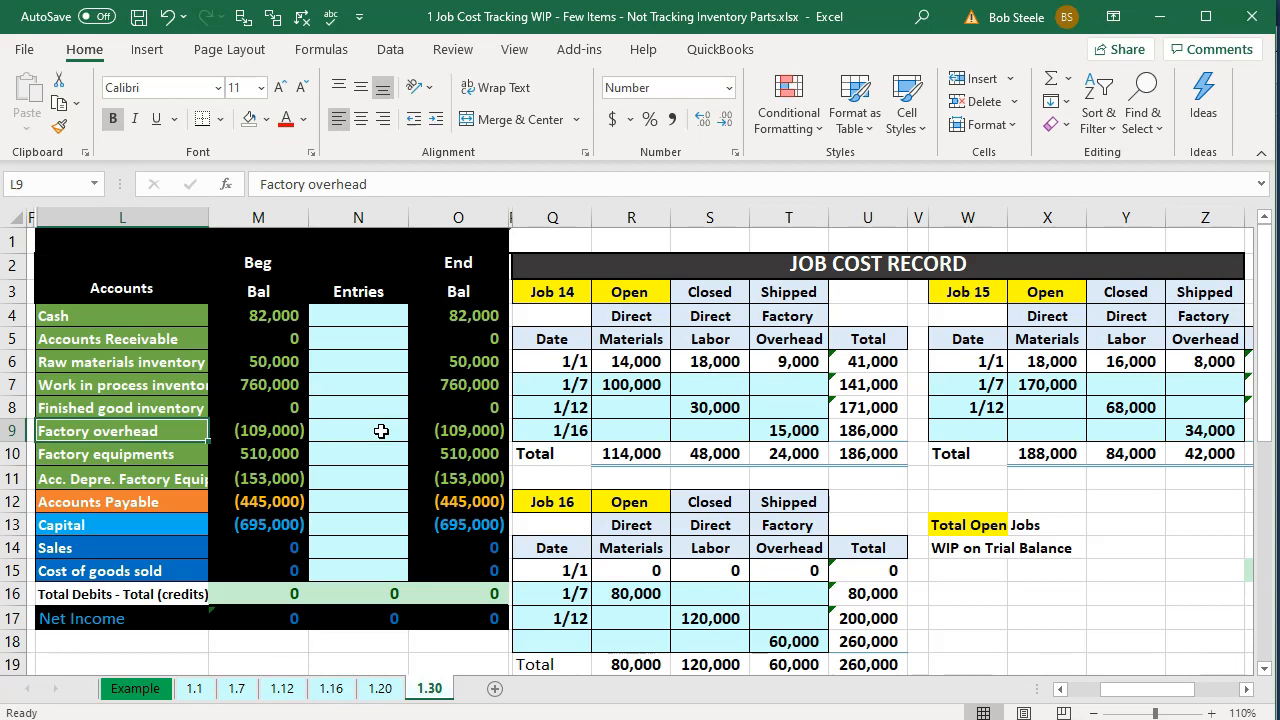
- Enter 1/20 in cell B14 as the date of a new journal entry below the 1/16 entry
{"action": "key", "text": "Left"}
{"action": "key", "text": "Left"}
{"action": "key", "text": "Left"}
{"action": "key", "text": "Left"}
{"action": "key", "text": "Left"}
{"action": "key", "text": "Left"}
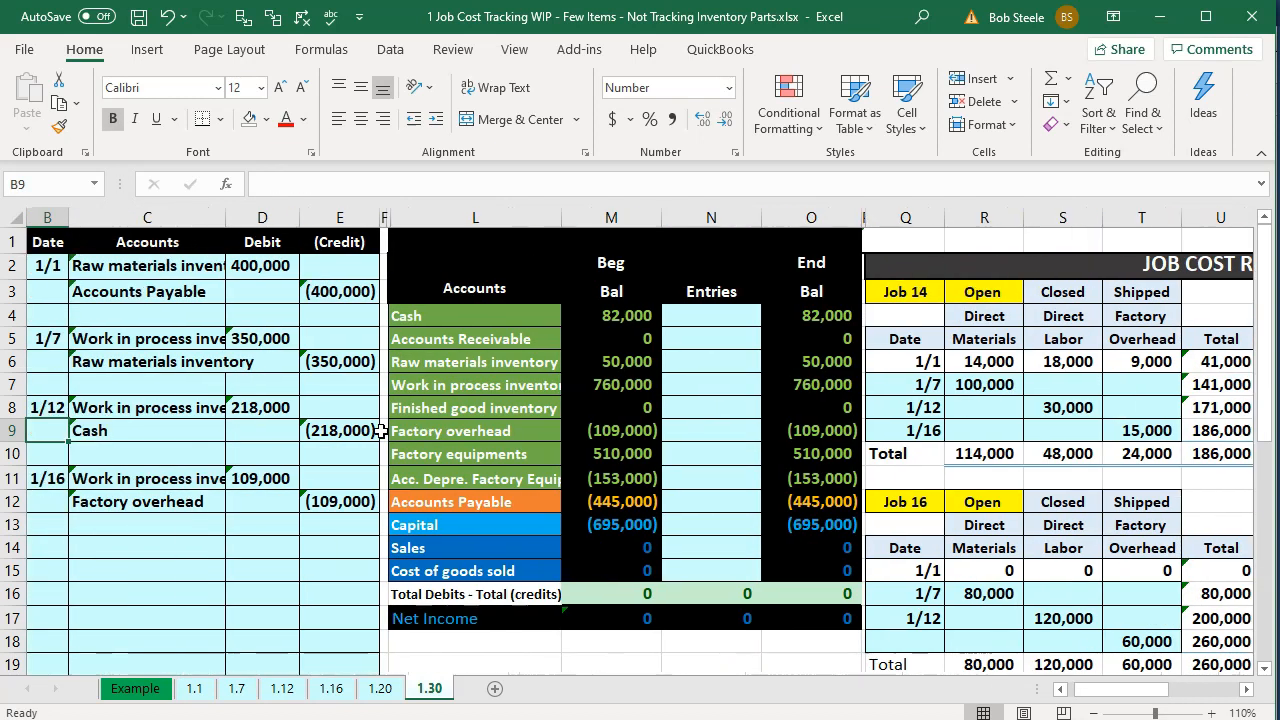
{"action": "key", "text": "Down"}
{"action": "key", "text": "Down"}
{"action": "key", "text": "Down"}
{"action": "key", "text": "Down"}
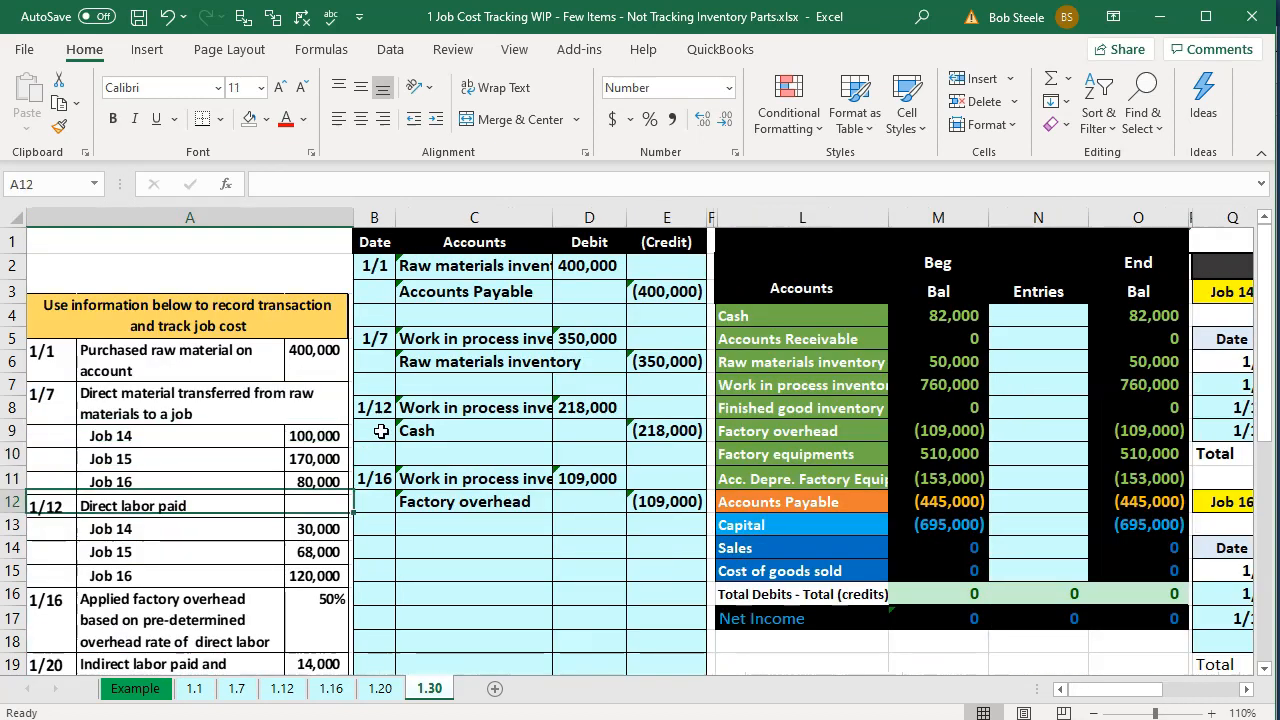
{"action": "key", "text": "Right"}
{"action": "key", "text": "Right"}
{"action": "key", "text": "Left"}
{"action": "key", "text": "Down"}
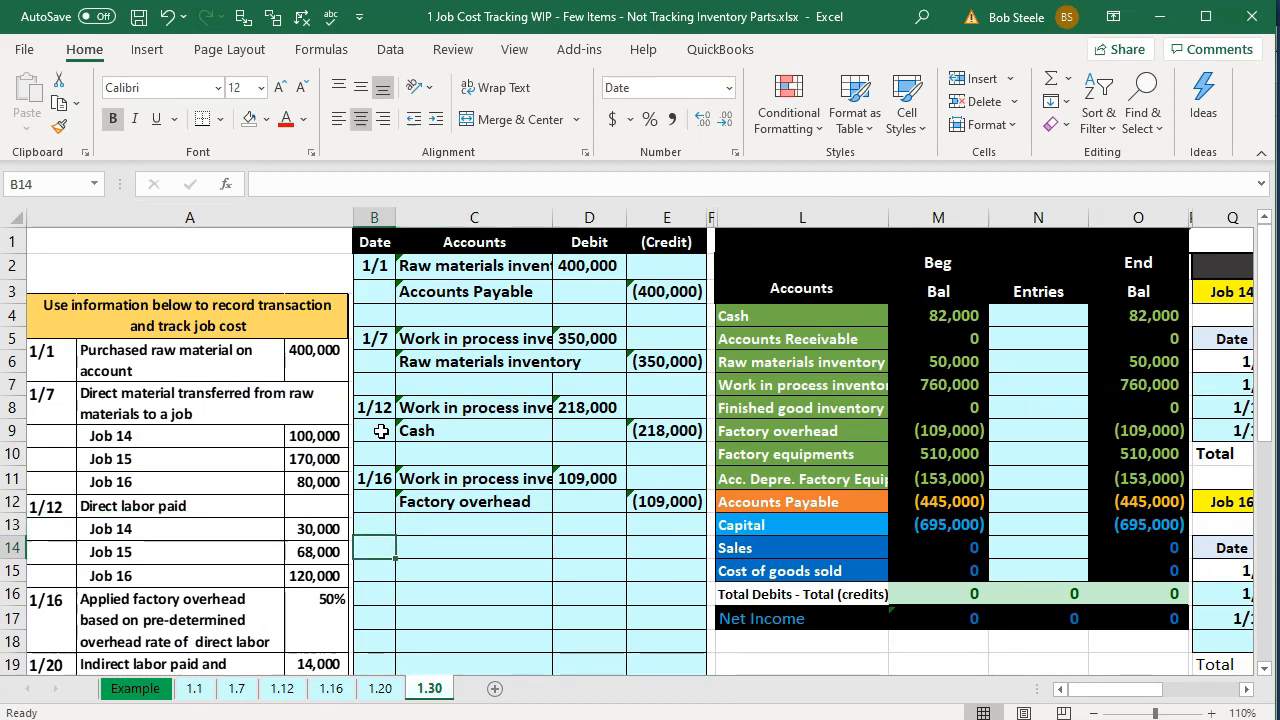
{"action": "type", "text": "1/20"}
{"action": "key", "text": "Return"}
{"action": "key", "text": "Return"}
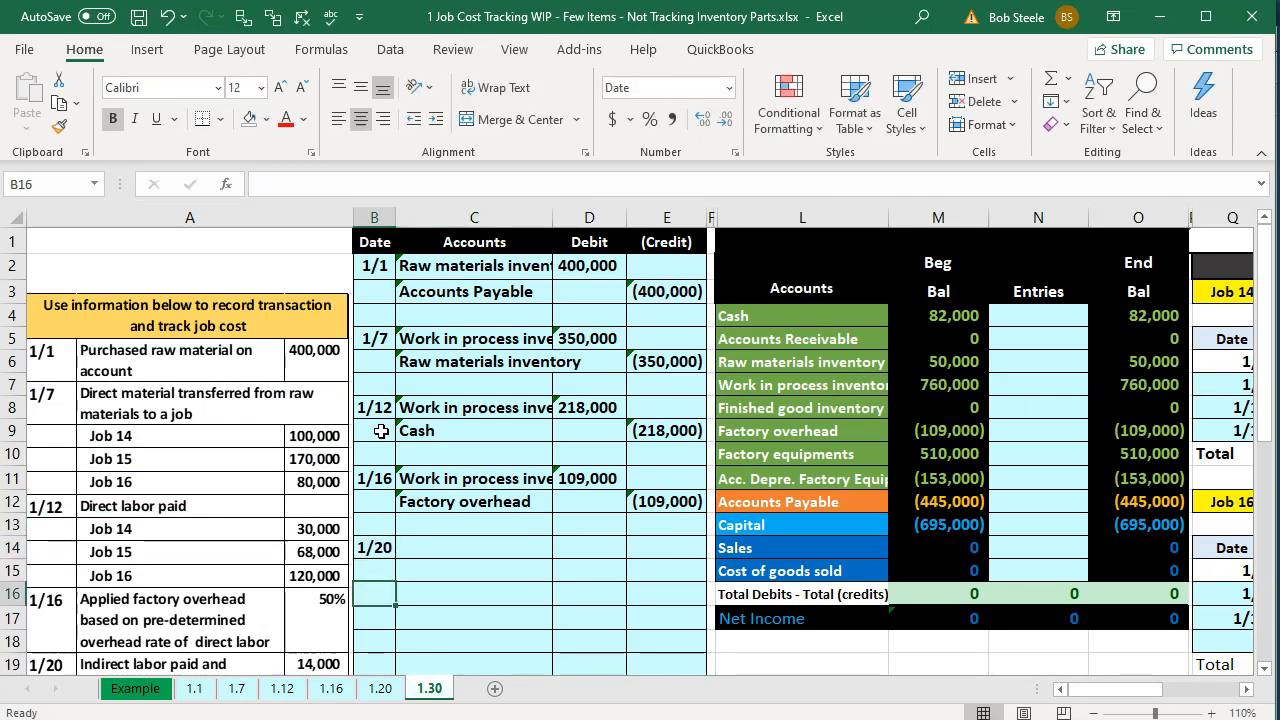
- Fill the credit account of the 1/20 entry in C15 with a reference to Cash in the trial balance accounts
{"action": "scroll", "coordinate": [381, 431], "scroll_direction": "down", "scroll_amount": 2}
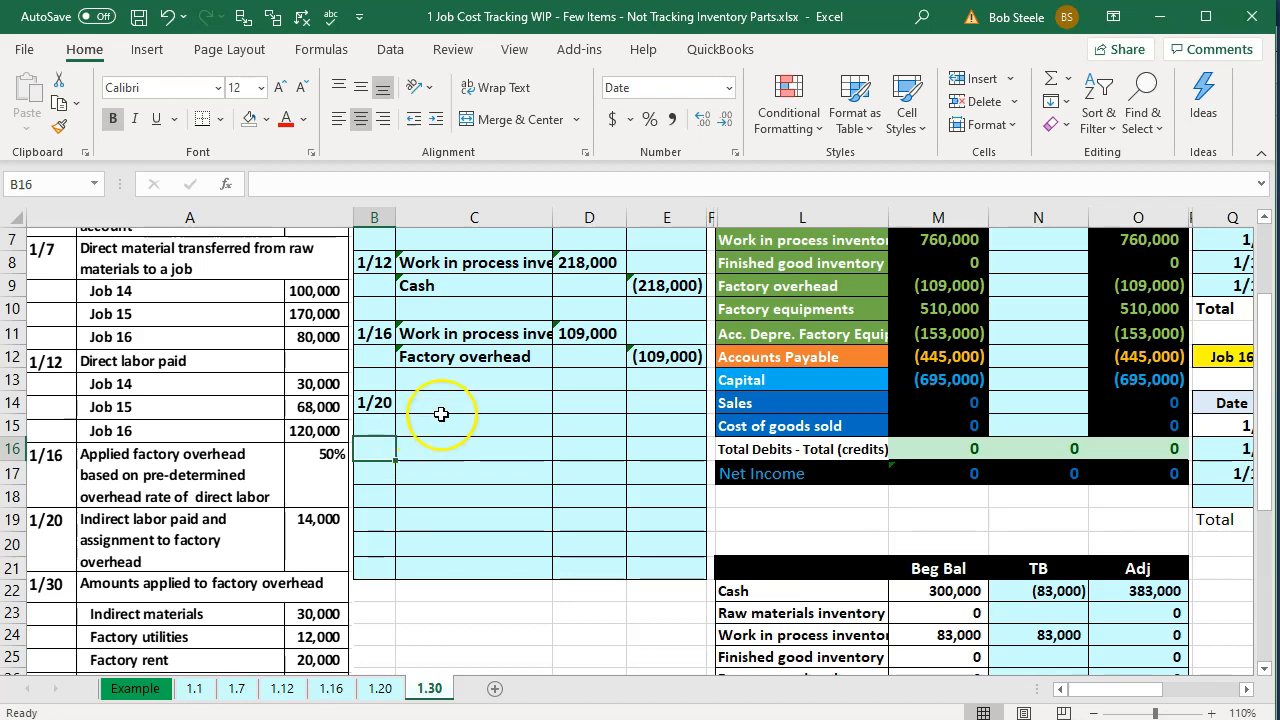
{"action": "left_click", "coordinate": [445, 399]}
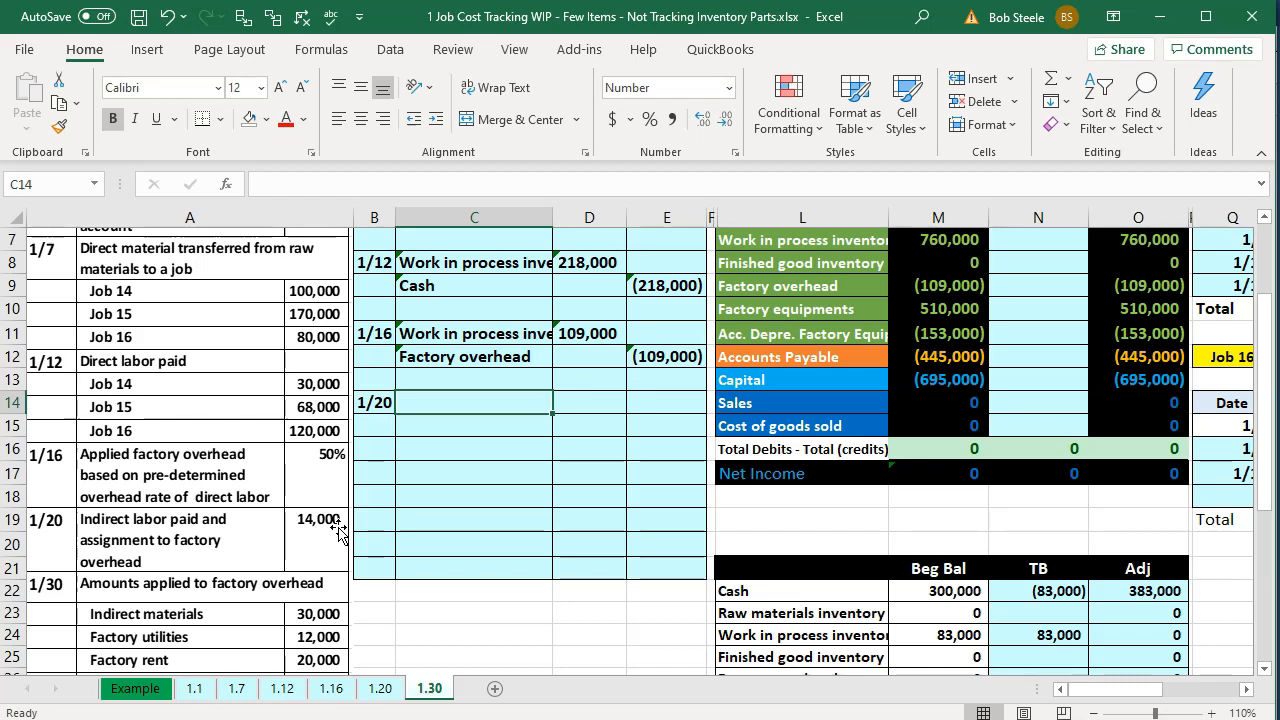
{"action": "key", "text": "Down"}
{"action": "type", "text": "="}
{"action": "key", "text": "Right"}
{"action": "key", "text": "Right"}
{"action": "key", "text": "Right"}
{"action": "key", "text": "Right"}
{"action": "key", "text": "Up"}
{"action": "key", "text": "Up"}
{"action": "key", "text": "Up"}
{"action": "key", "text": "Up"}
{"action": "key", "text": "Up"}
{"action": "key", "text": "Up"}
{"action": "key", "text": "Up"}
{"action": "key", "text": "Up"}
{"action": "key", "text": "Up"}
{"action": "key", "text": "Up"}
{"action": "key", "text": "Up"}
{"action": "key", "text": "Up"}
{"action": "key", "text": "Up"}
{"action": "key", "text": "Down"}
{"action": "key", "text": "Down"}
{"action": "key", "text": "Return"}
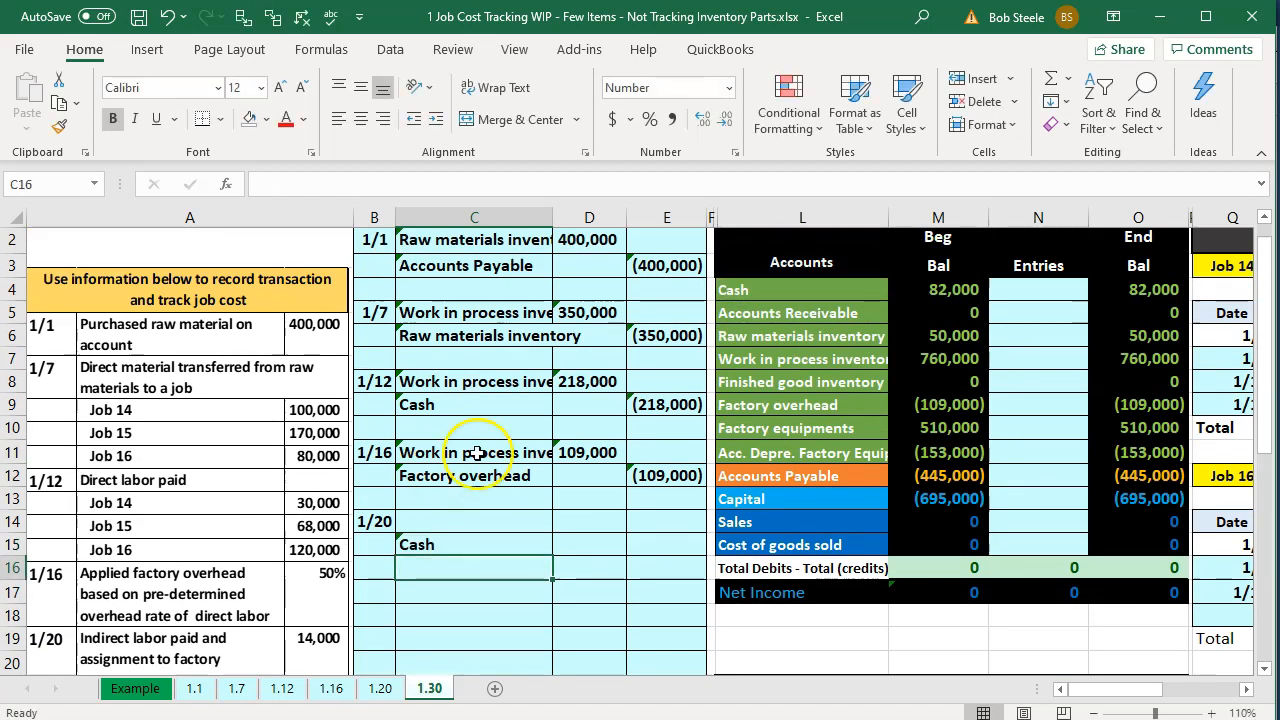
- Fill the debit account of the 1/20 entry in C14 with a reference to Factory overhead (=L9)
{"action": "left_click", "coordinate": [751, 368]}
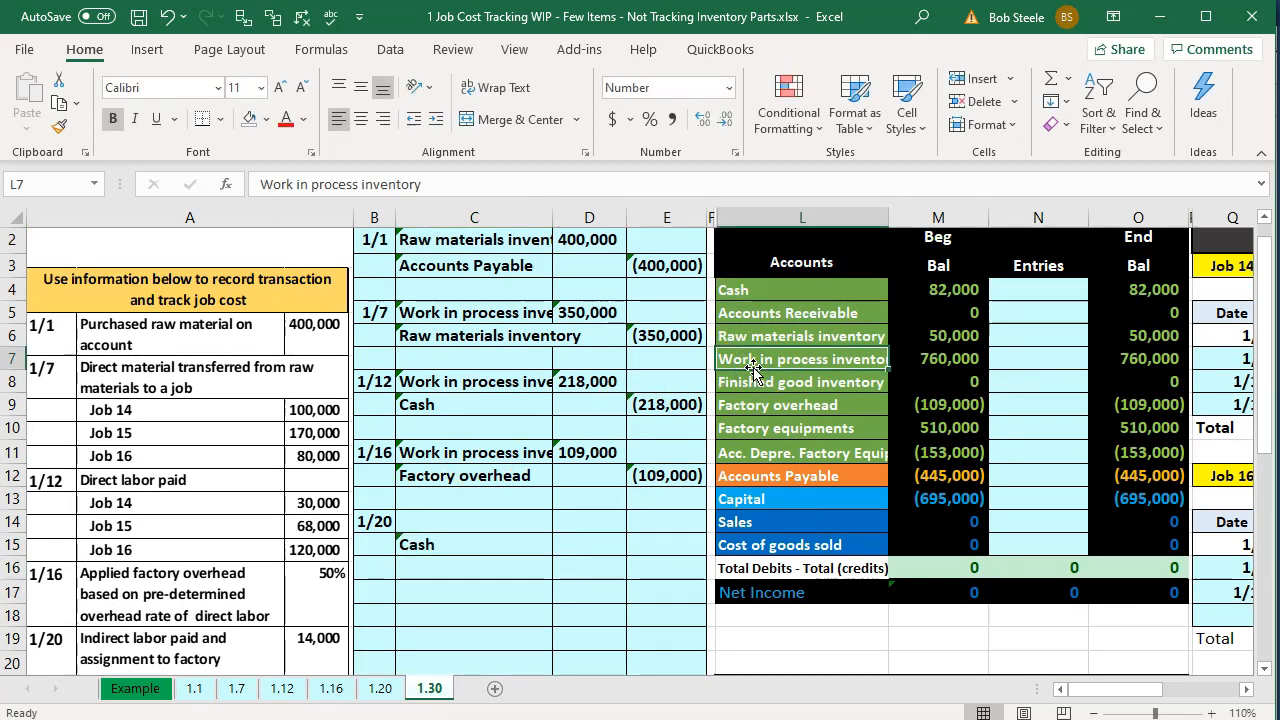
{"action": "left_click", "coordinate": [486, 516]}
{"action": "type", "text": "="}
{"action": "key", "text": "Right"}
{"action": "key", "text": "Right"}
{"action": "key", "text": "Right"}
{"action": "key", "text": "Right"}
{"action": "key", "text": "Up"}
{"action": "key", "text": "Up"}
{"action": "key", "text": "Up"}
{"action": "key", "text": "Up"}
{"action": "key", "text": "Up"}
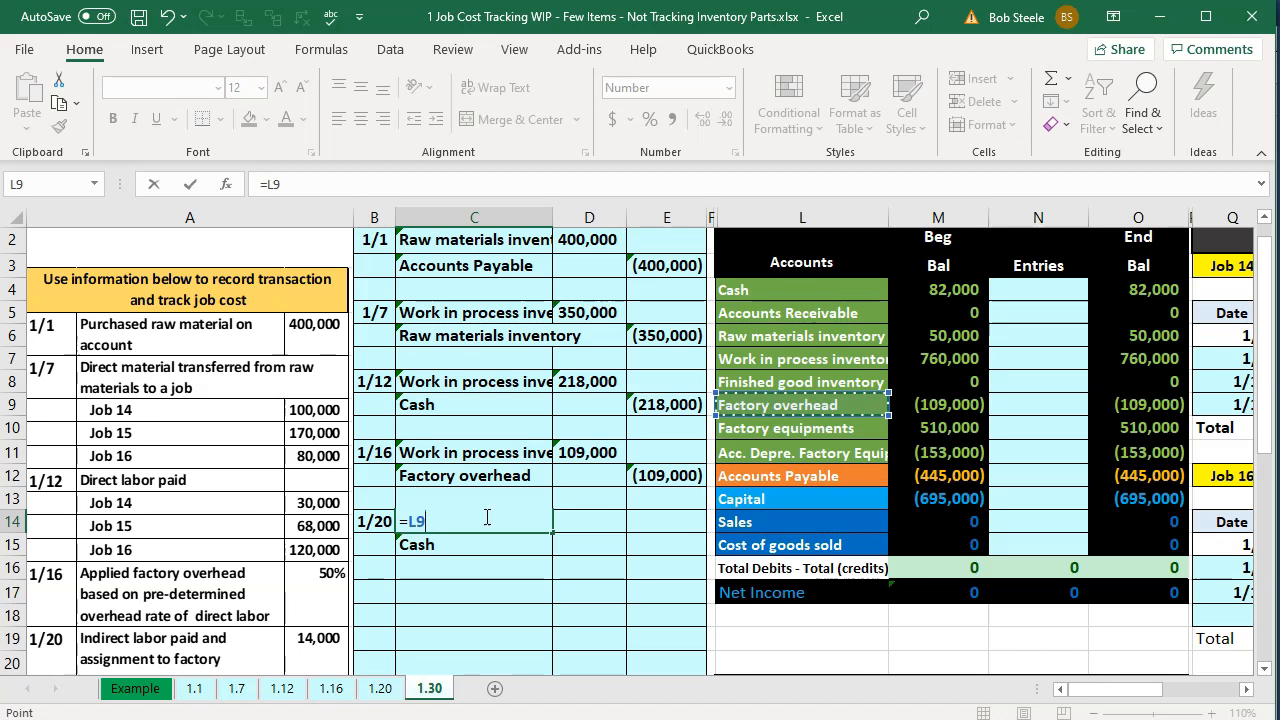
{"action": "key", "text": "Return"}
- Enter a 14000 debit in D14 for Factory overhead and credit Cash in E15 with the negative of D14
{"action": "key", "text": "Right"}
{"action": "key", "text": "Up"}
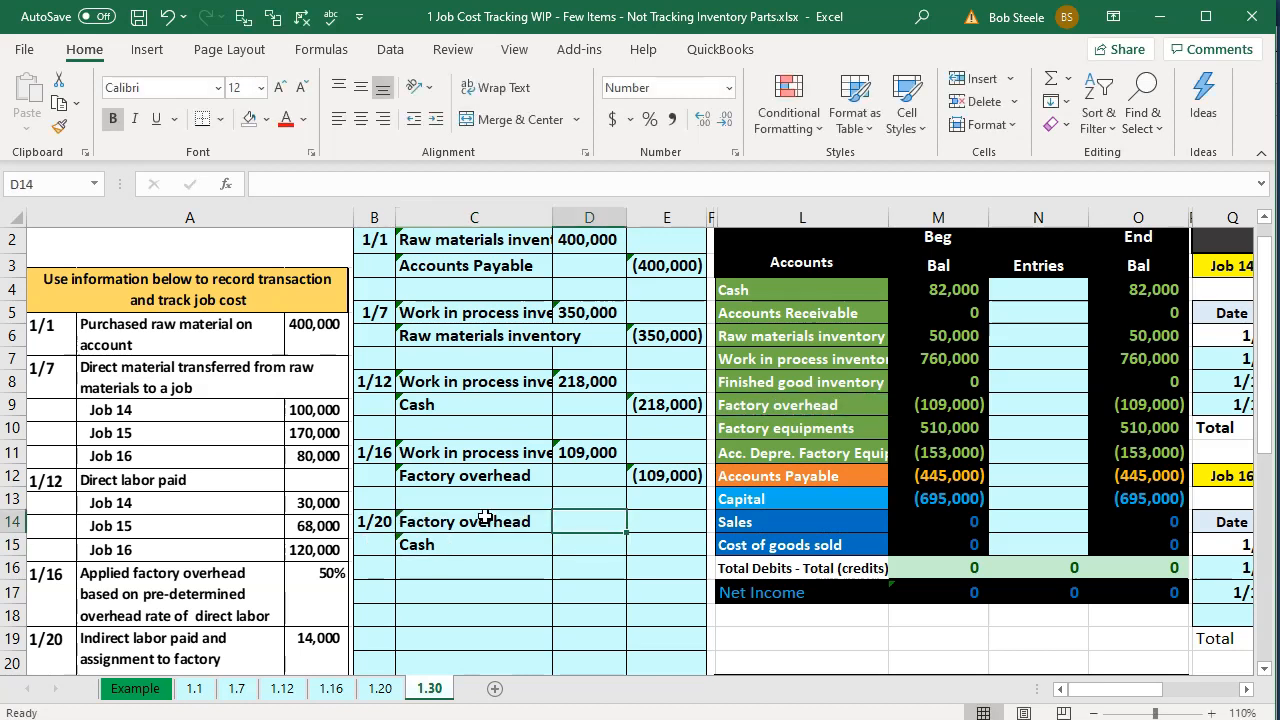
{"action": "type", "text": "14000"}
{"action": "key", "text": "Return"}
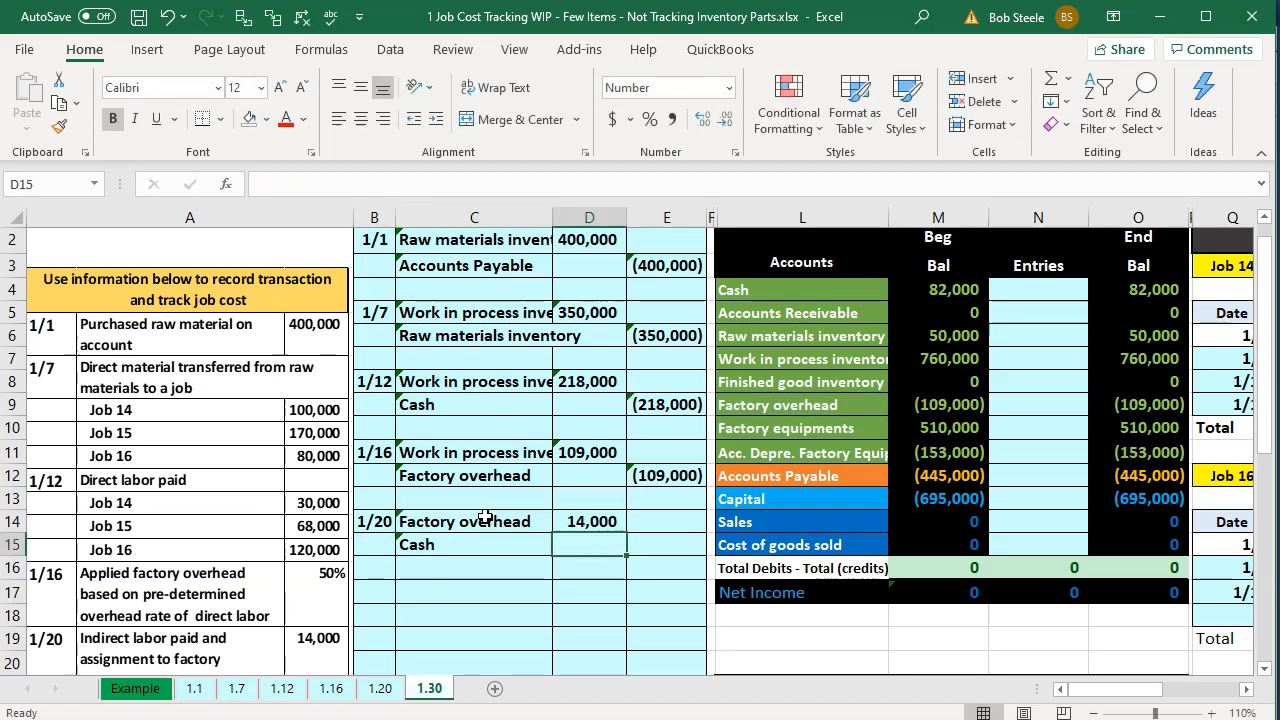
{"action": "key", "text": "Right"}
{"action": "type", "text": "=-"}
{"action": "key", "text": "Left"}
{"action": "key", "text": "Up"}
{"action": "key", "text": "Return"}
- Post the 1/20 debit to Factory overhead in the trial balance Entries column by setting N9 to +D14
{"action": "key", "text": "Right"}
{"action": "key", "text": "Right"}
{"action": "key", "text": "Right"}
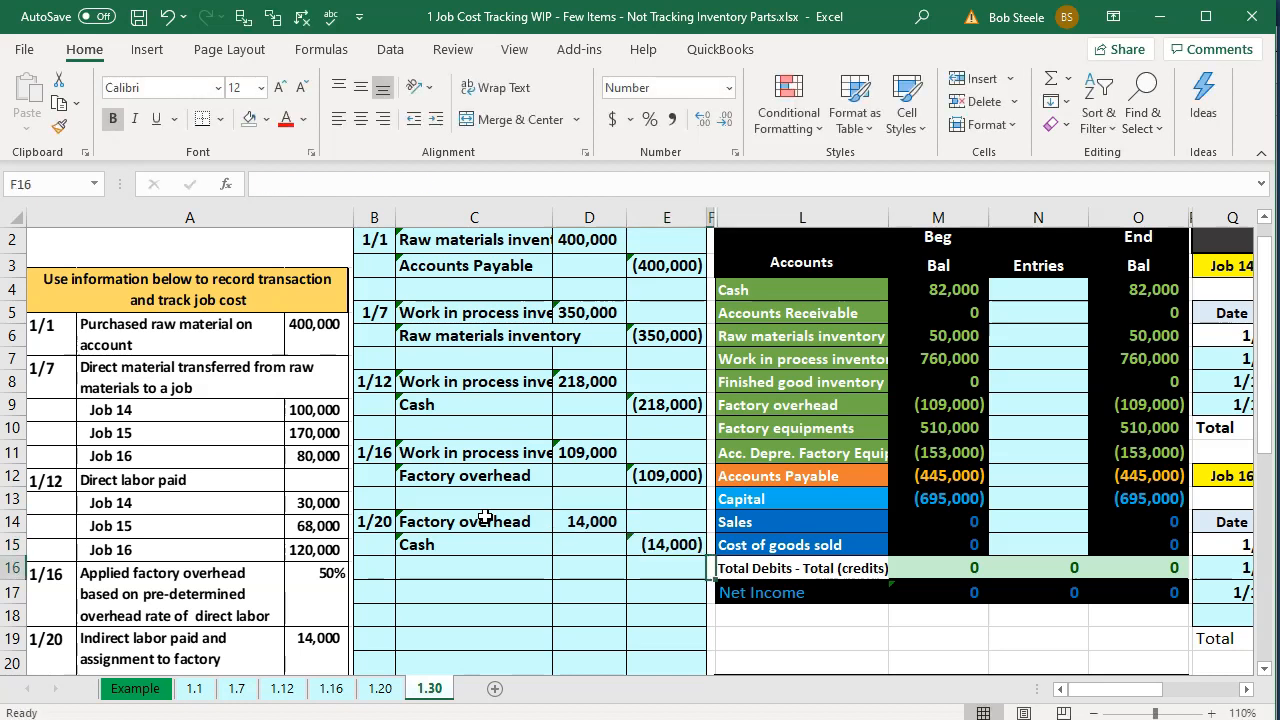
{"action": "key", "text": "Up"}
{"action": "key", "text": "Up"}
{"action": "key", "text": "Up"}
{"action": "key", "text": "Up"}
{"action": "key", "text": "Up"}
{"action": "key", "text": "Up"}
{"action": "key", "text": "Up"}
{"action": "key", "text": "Right"}
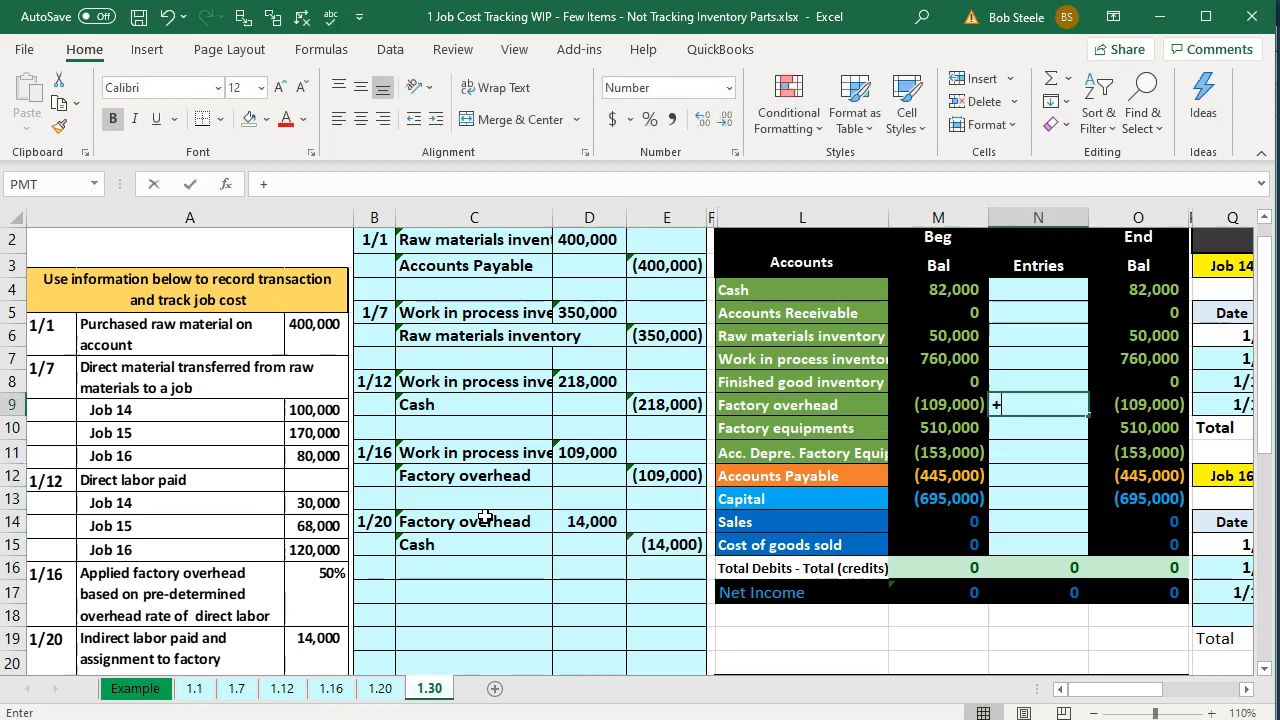
{"action": "type", "text": "+"}
{"action": "key", "text": "Left"}
{"action": "key", "text": "Left"}
{"action": "key", "text": "Left"}
{"action": "key", "text": "Left"}
{"action": "key", "text": "Down"}
{"action": "key", "text": "Down"}
{"action": "key", "text": "Down"}
{"action": "key", "text": "Down"}
{"action": "key", "text": "Down"}
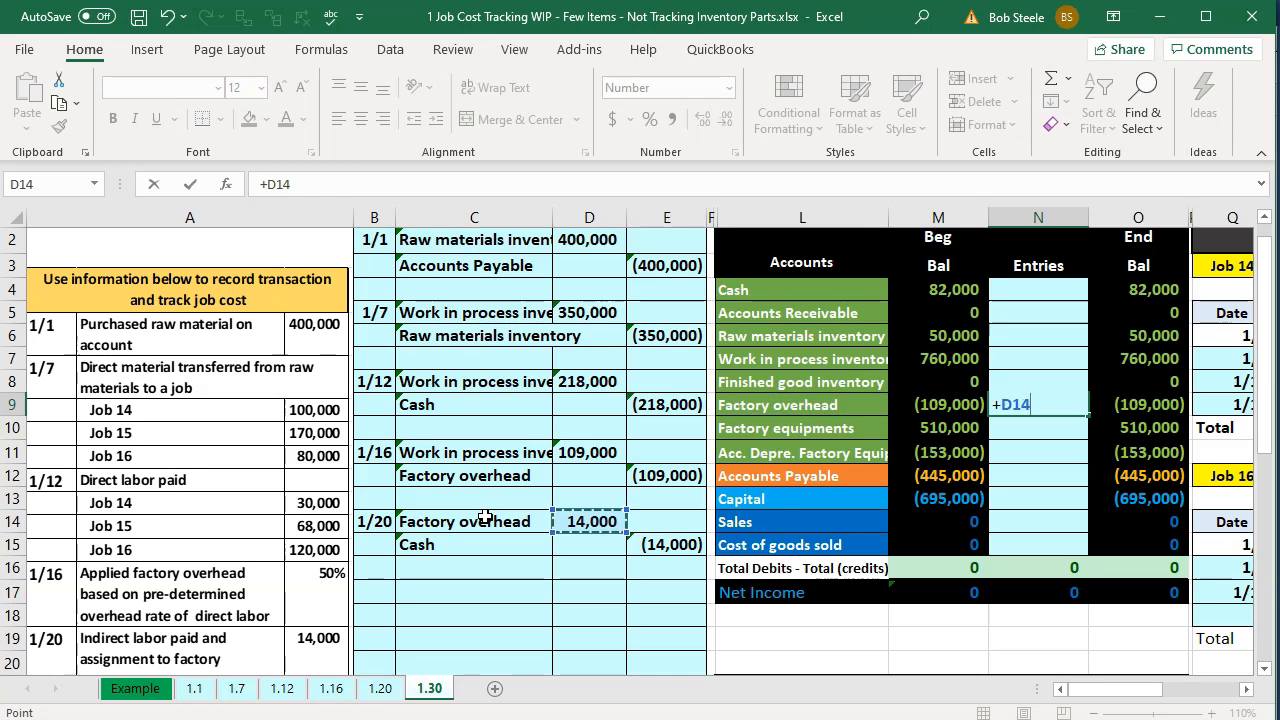
{"action": "key", "text": "Return"}
- Post the 1/20 credit to Cash in the trial balance Entries column by referencing E15 in N4
{"action": "key", "text": "Up"}
{"action": "key", "text": "Up"}
{"action": "key", "text": "Up"}
{"action": "key", "text": "Up"}
{"action": "key", "text": "Up"}
{"action": "key", "text": "Up"}
{"action": "type", "text": "+"}
{"action": "key", "text": "Left"}
{"action": "key", "text": "Left"}
{"action": "key", "text": "Left"}
{"action": "key", "text": "Left"}
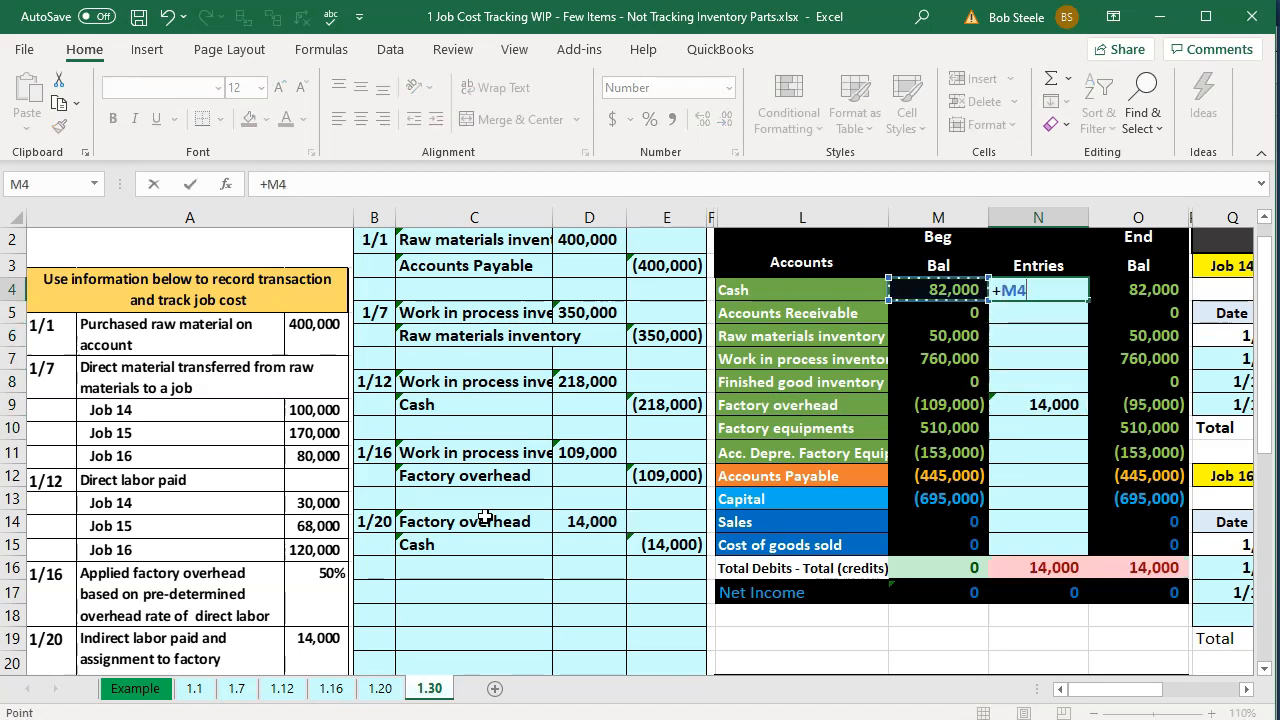
{"action": "key", "text": "Down"}
{"action": "key", "text": "Down"}
{"action": "key", "text": "Down"}
{"action": "key", "text": "Down"}
{"action": "key", "text": "Down"}
{"action": "key", "text": "Down"}
{"action": "key", "text": "Down"}
{"action": "key", "text": "Down"}
{"action": "key", "text": "Down"}
{"action": "key", "text": "Down"}
{"action": "key", "text": "Down"}
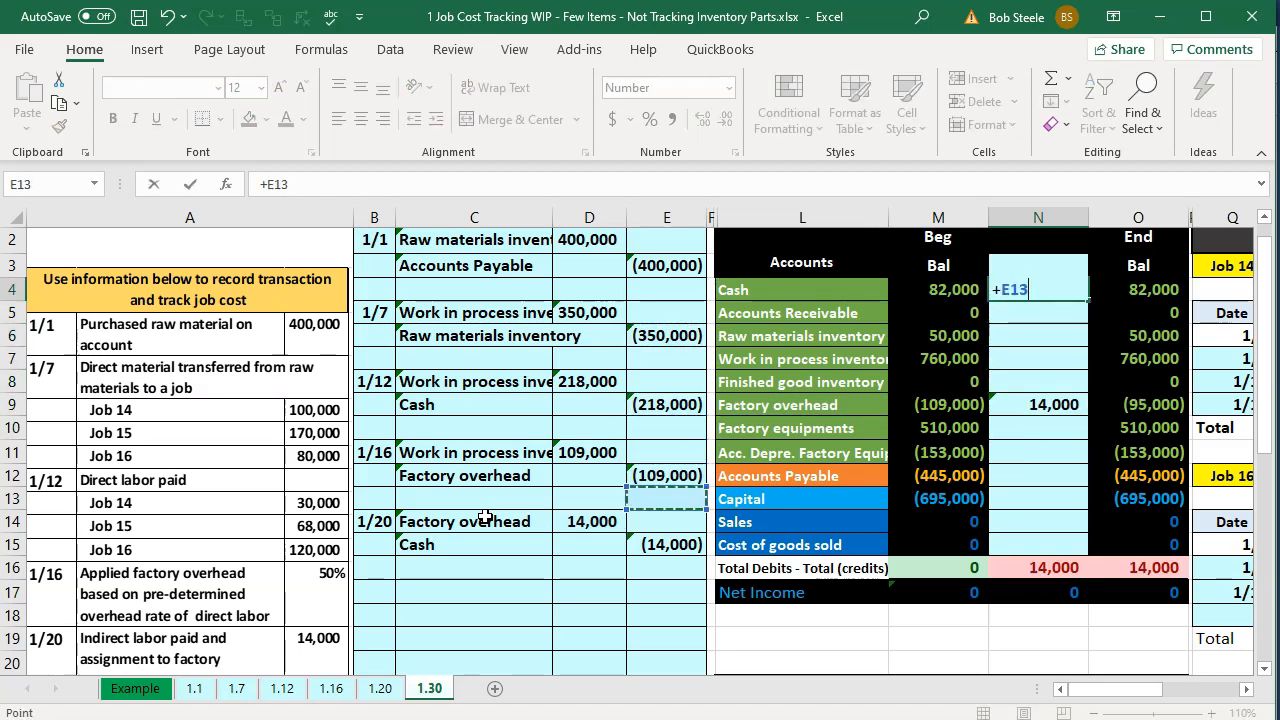
{"action": "key", "text": "Return"}
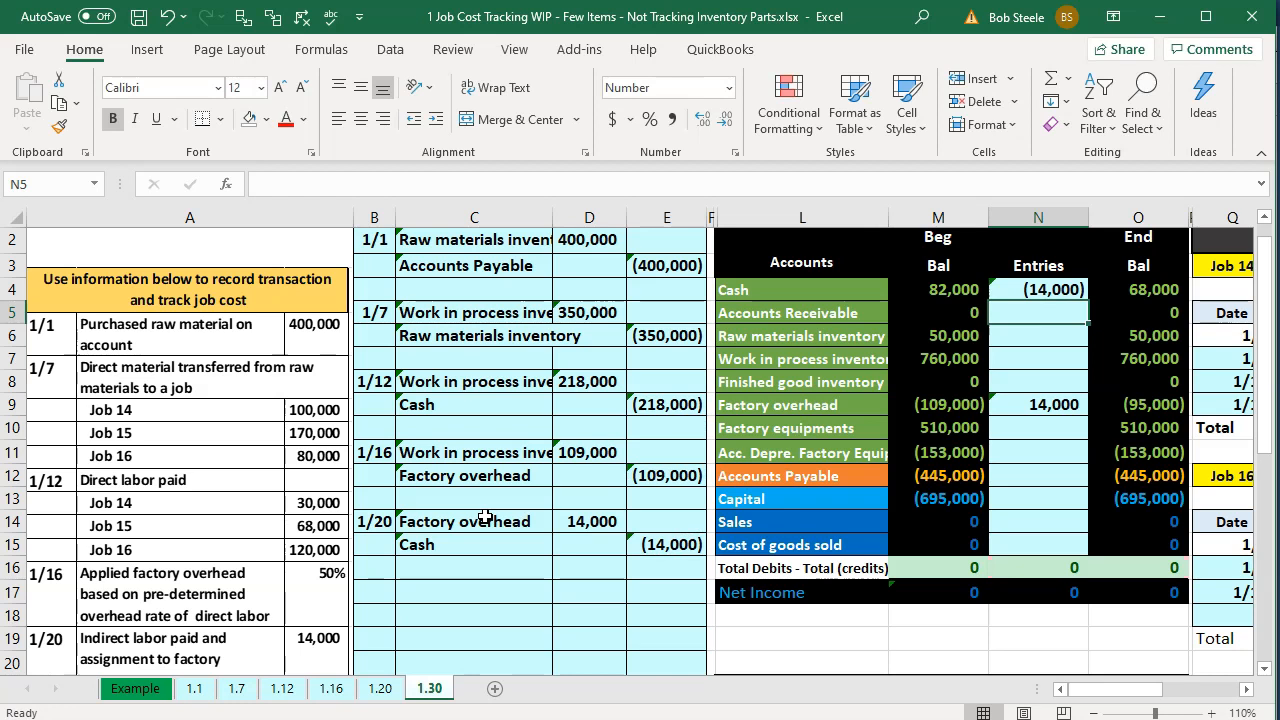
{"action": "left_click", "coordinate": [1040, 404]}
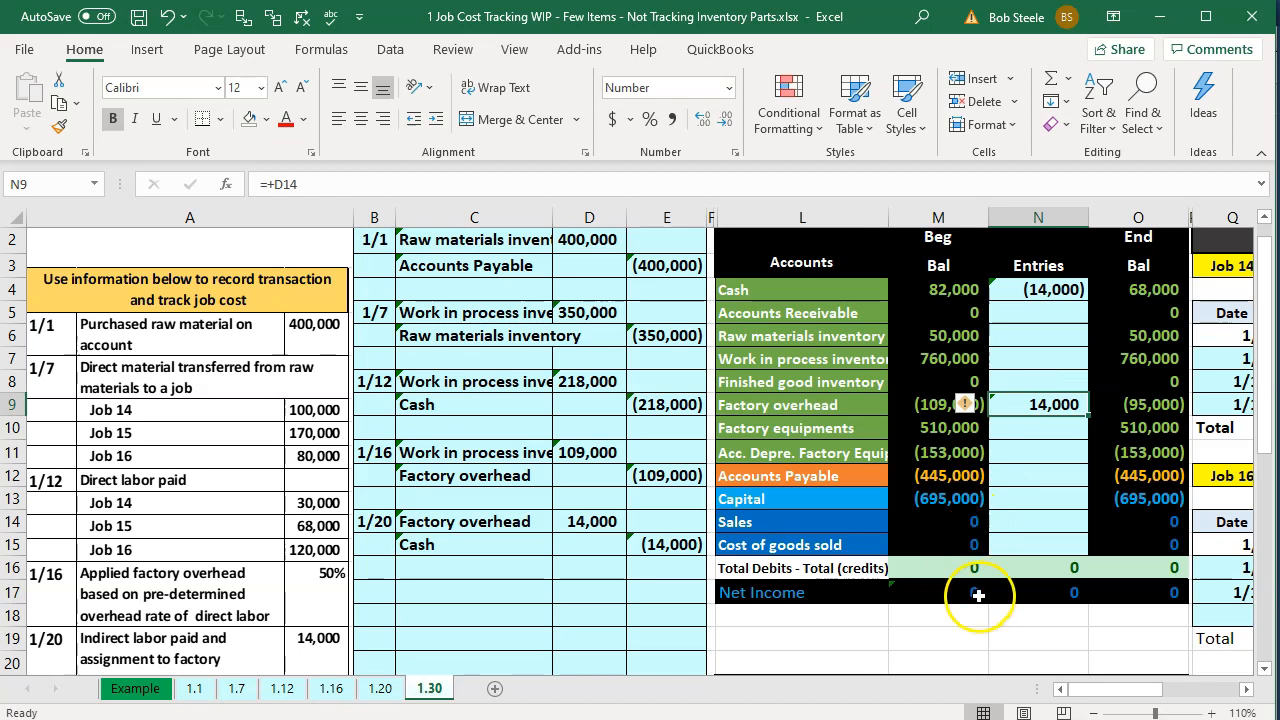
- Switch to QuickBooks Desktop and start a new check on the Checking account from the Home page
{"action": "mouse_move", "coordinate": [927, 718]}
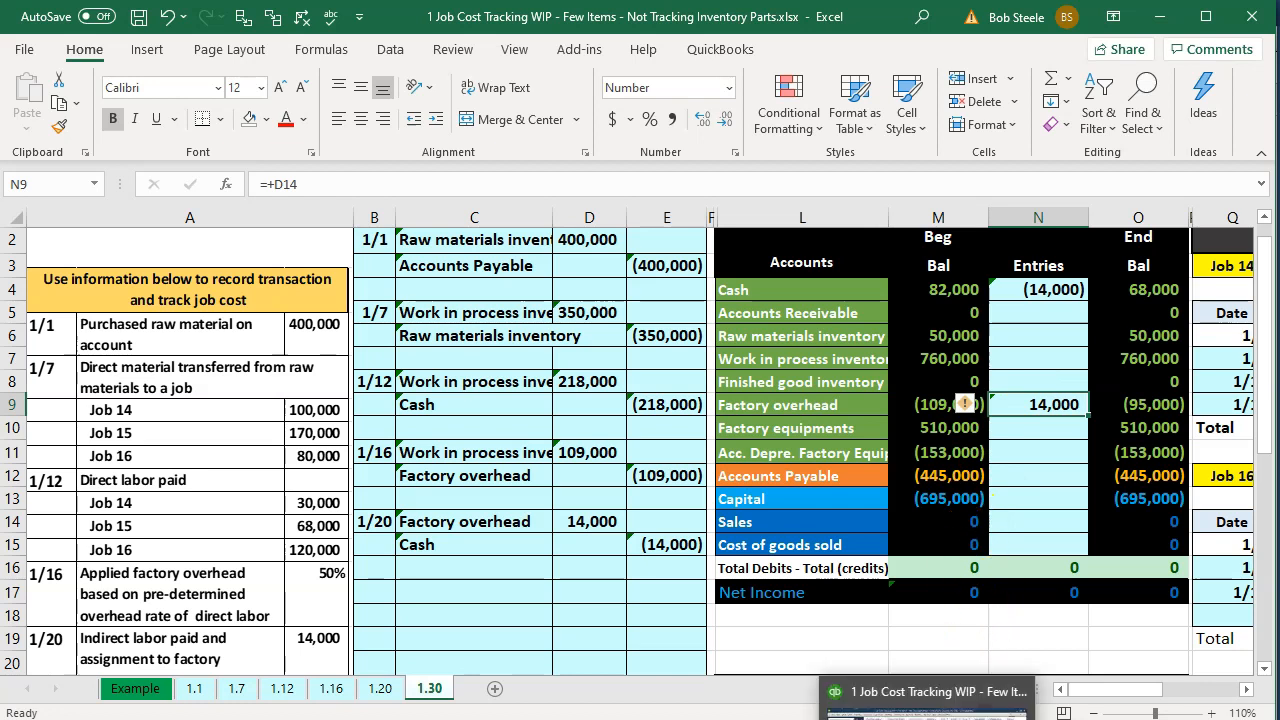
{"action": "left_click", "coordinate": [927, 712]}
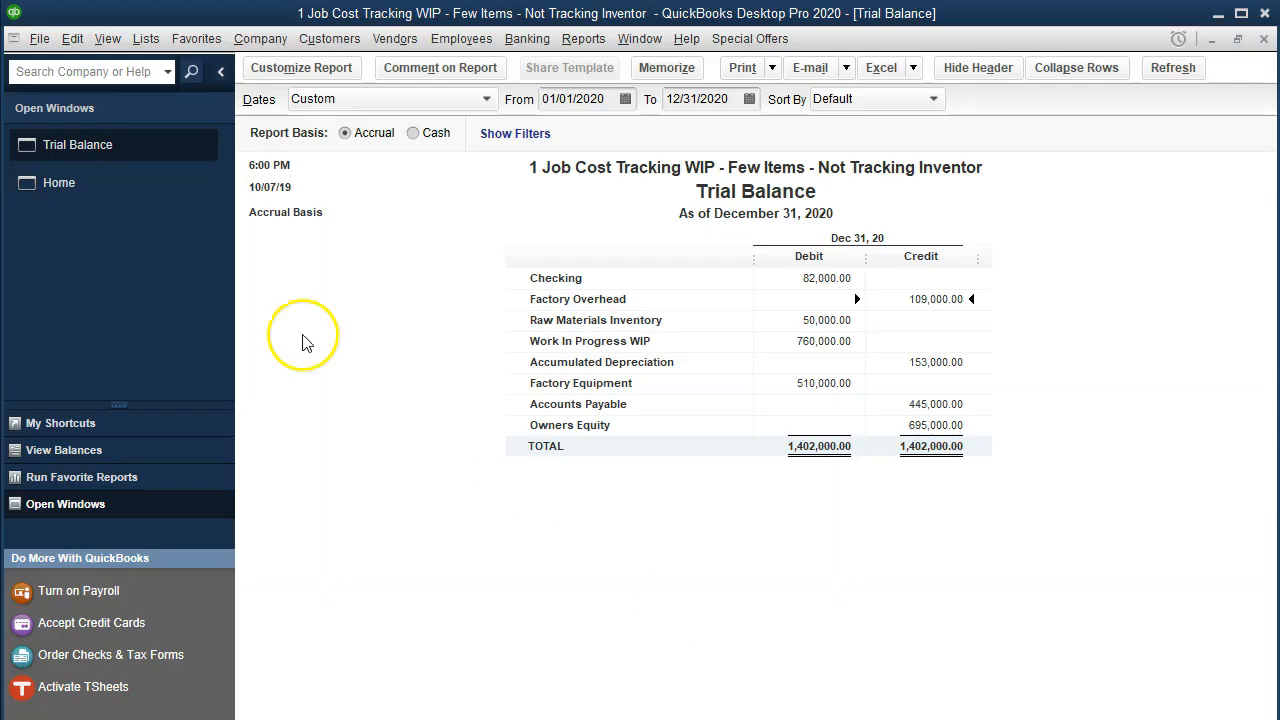
{"action": "left_click", "coordinate": [89, 200]}
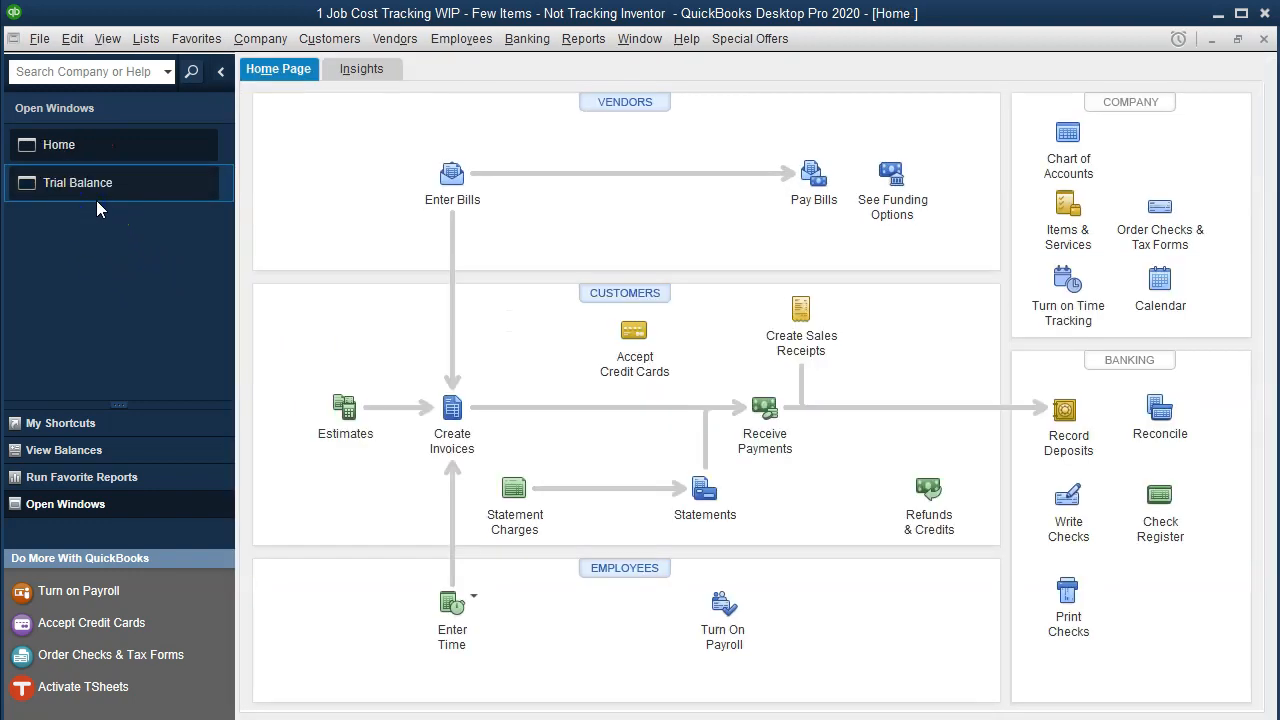
{"action": "left_click", "coordinate": [1060, 498]}
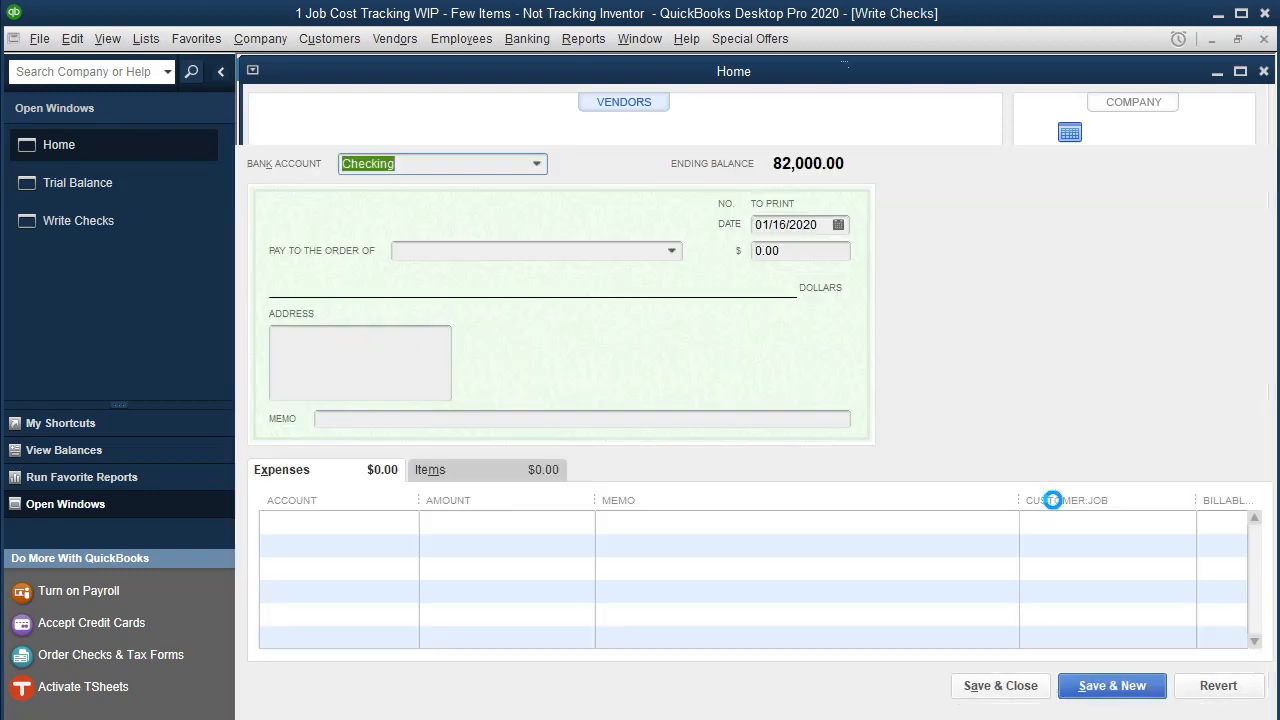
- Date the check 01/20/2020 and make it payable to Employee 1, quick-adding that name as a vendor
{"action": "key", "text": "Tab"}
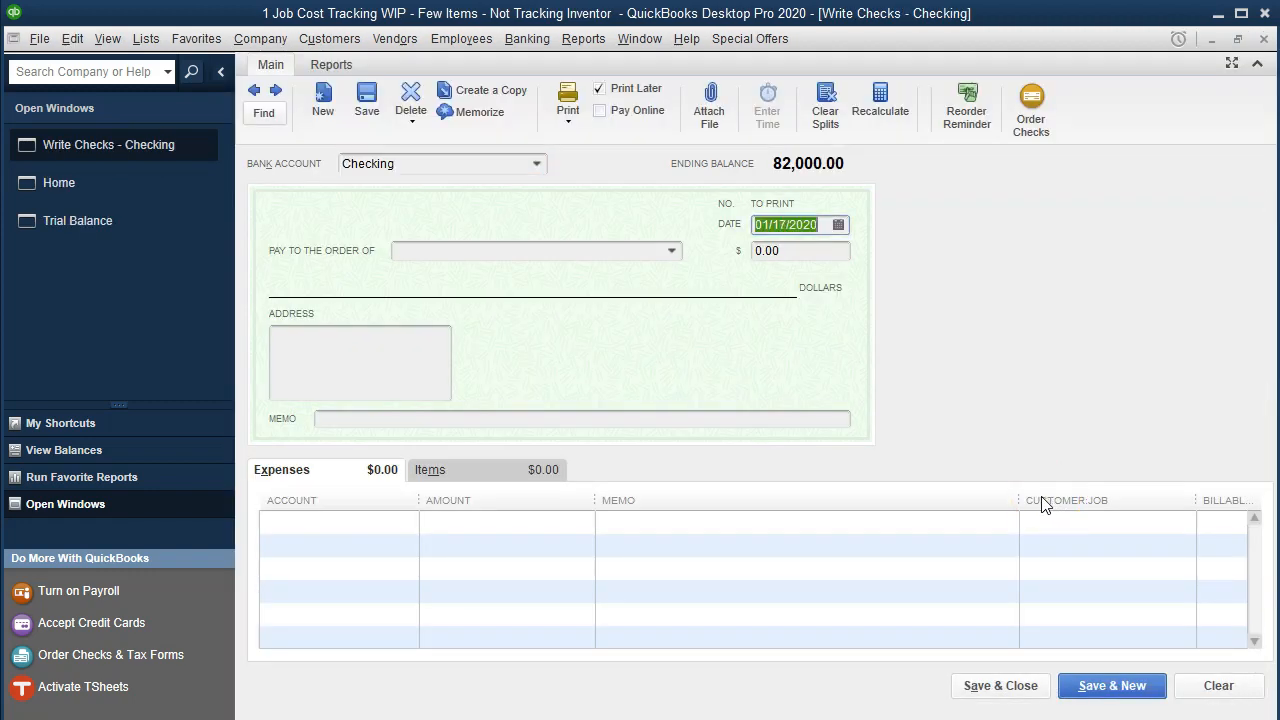
{"action": "key", "text": "Tab"}
{"action": "type", "text": "Employee 1"}
{"action": "key", "text": "Tab"}
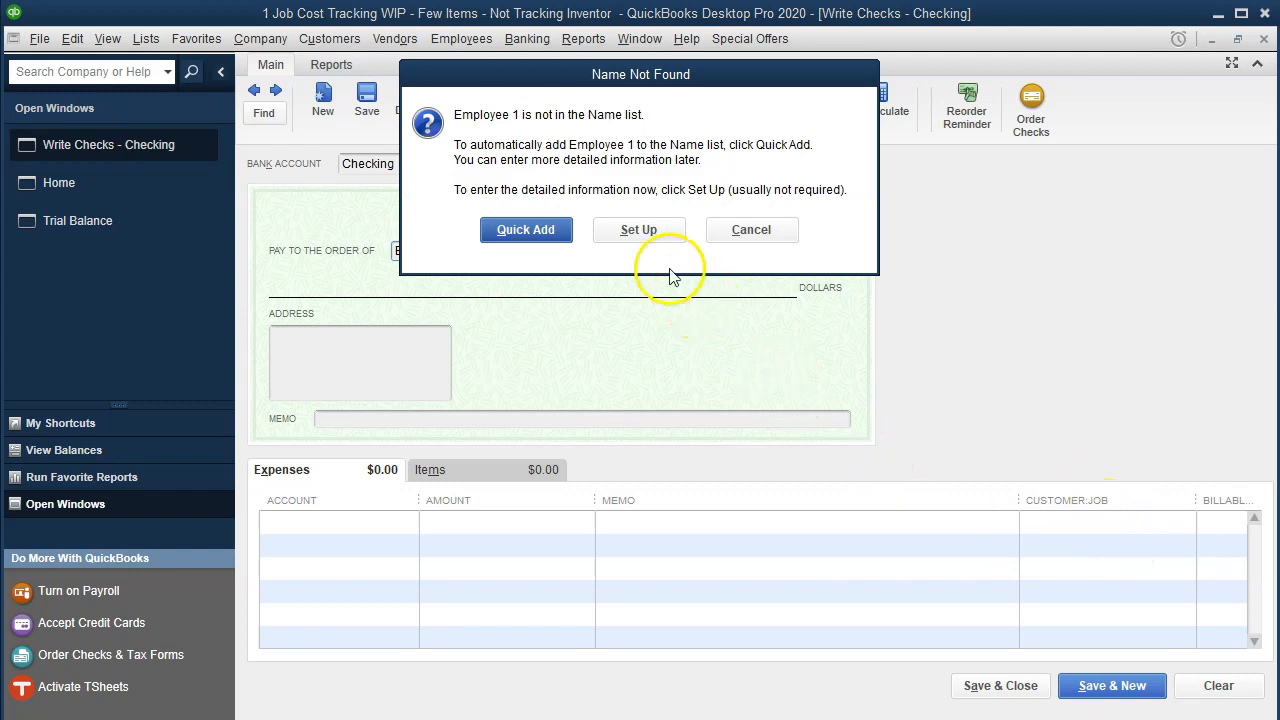
{"action": "left_click", "coordinate": [557, 229]}
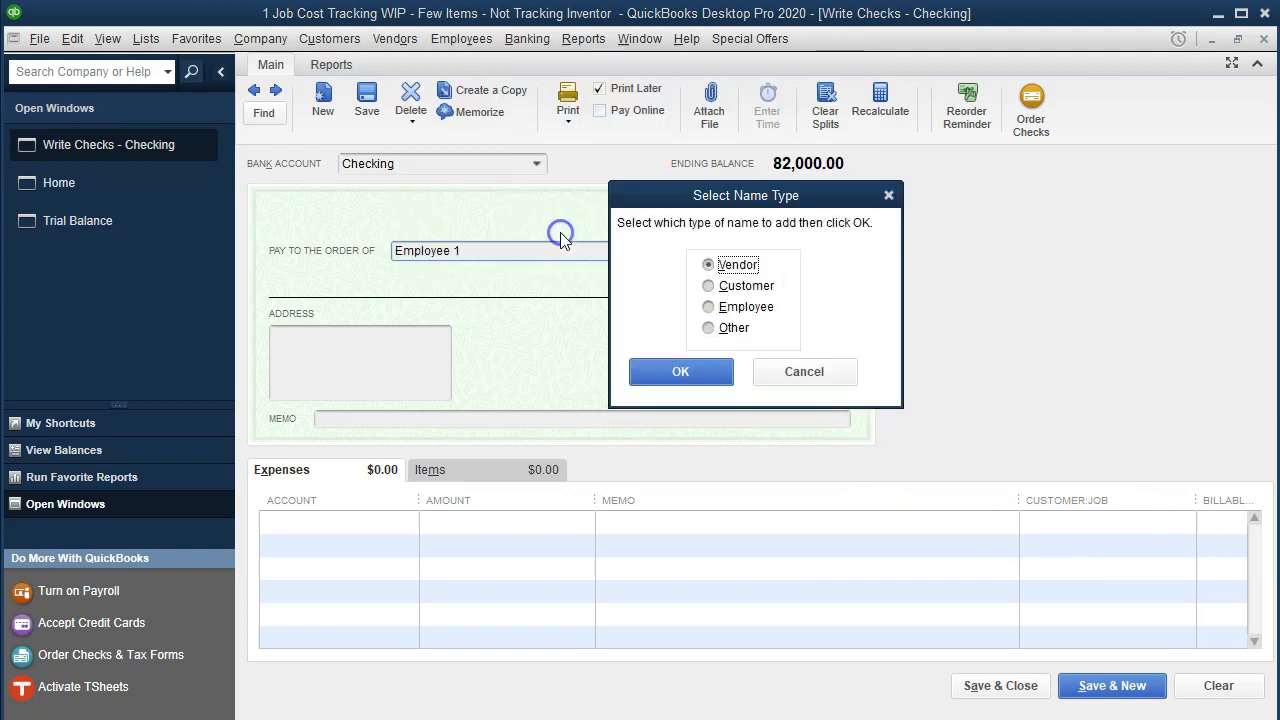
{"action": "left_click", "coordinate": [690, 370]}
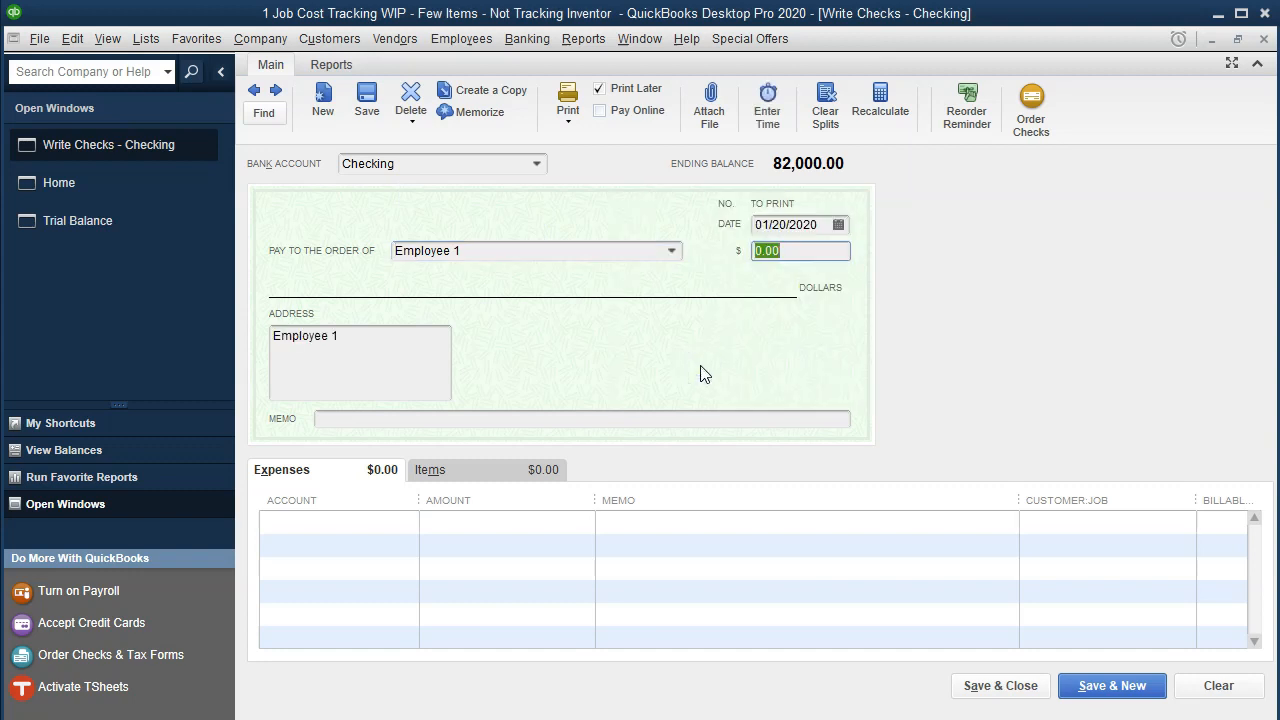
- Set the check amount to 14,000.00 and assign its expense line to the Factory Overhead account
{"action": "type", "text": "1"}
{"action": "key", "text": "Tab"}
{"action": "key", "text": "Tab"}
{"action": "key", "text": "Tab"}
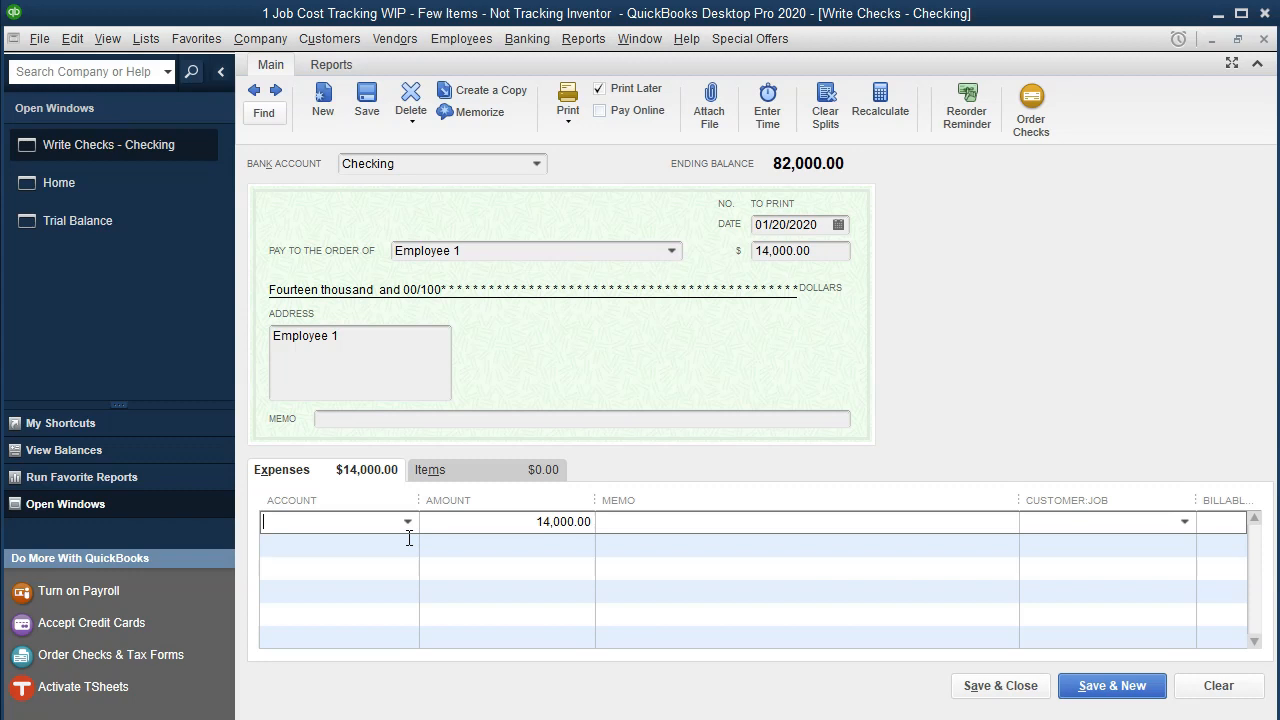
{"action": "type", "text": "Factroy"}
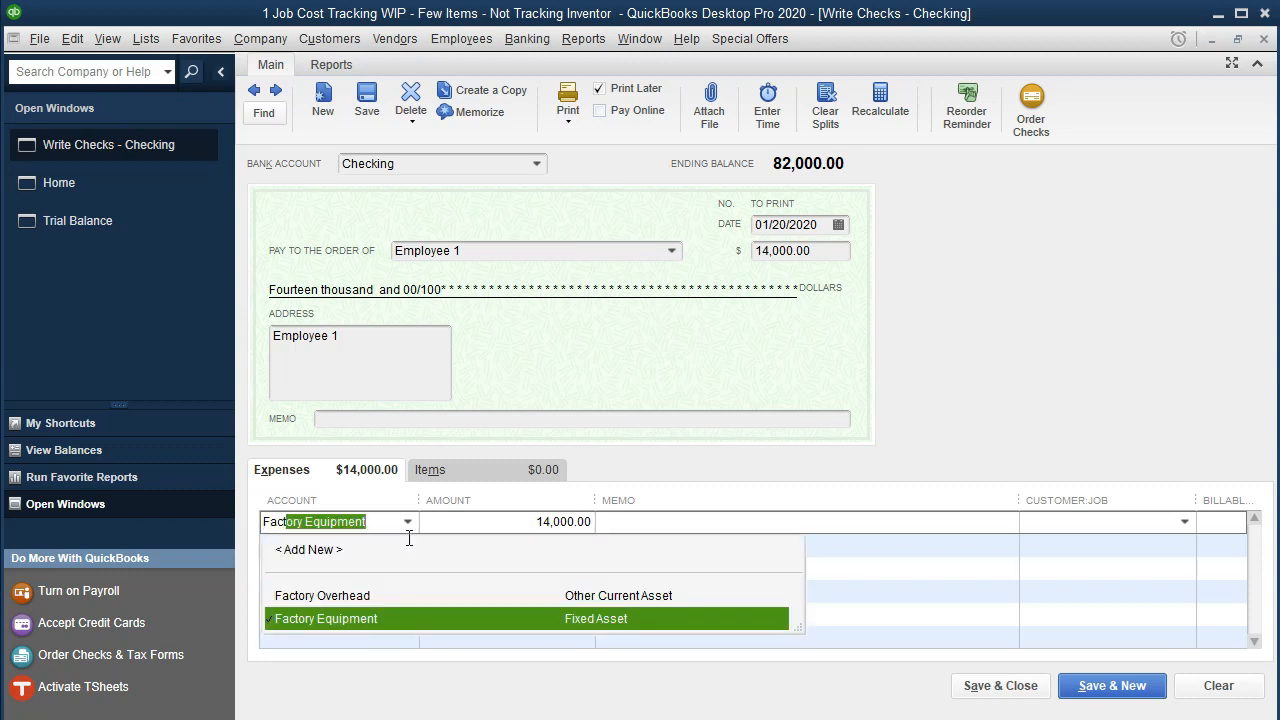
{"action": "key", "text": "BackSpace"}
{"action": "key", "text": "BackSpace"}
{"action": "key", "text": "BackSpace"}
{"action": "key", "text": "Up"}
{"action": "key", "text": "Tab"}
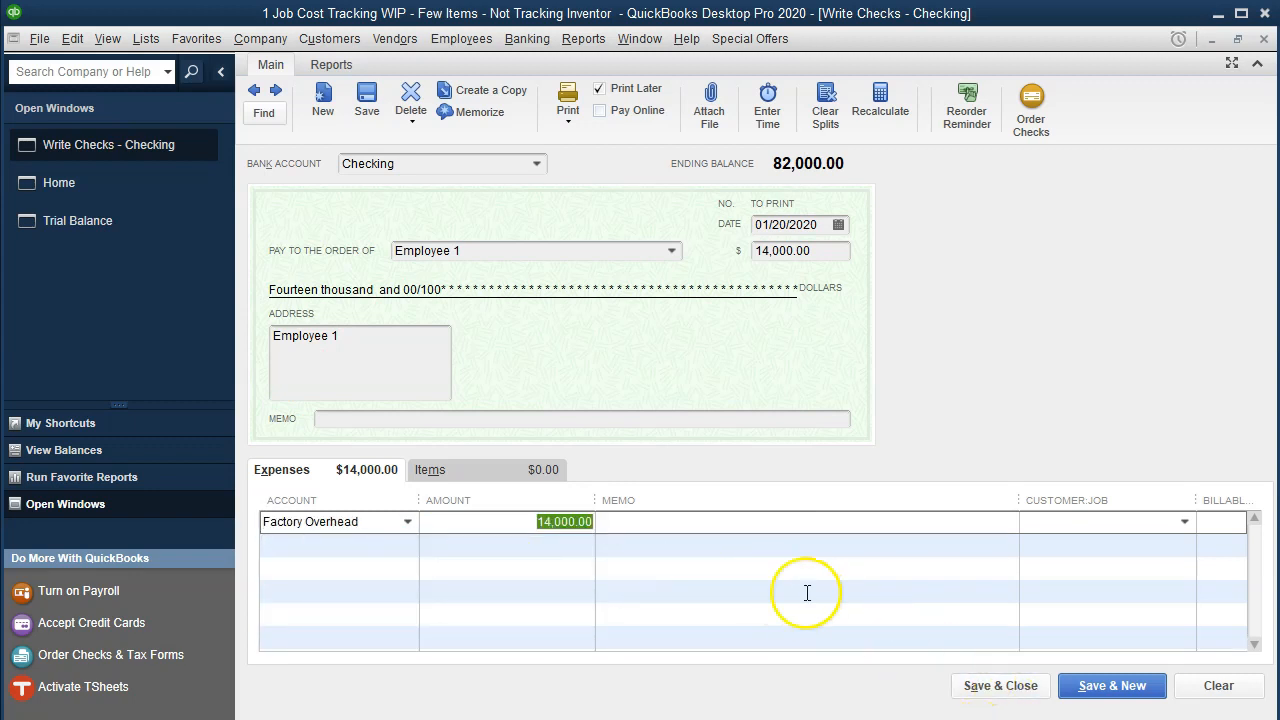
- Enter Indirect Labor as the expense line memo and copy it into the check's own memo
{"action": "left_click", "coordinate": [691, 530]}
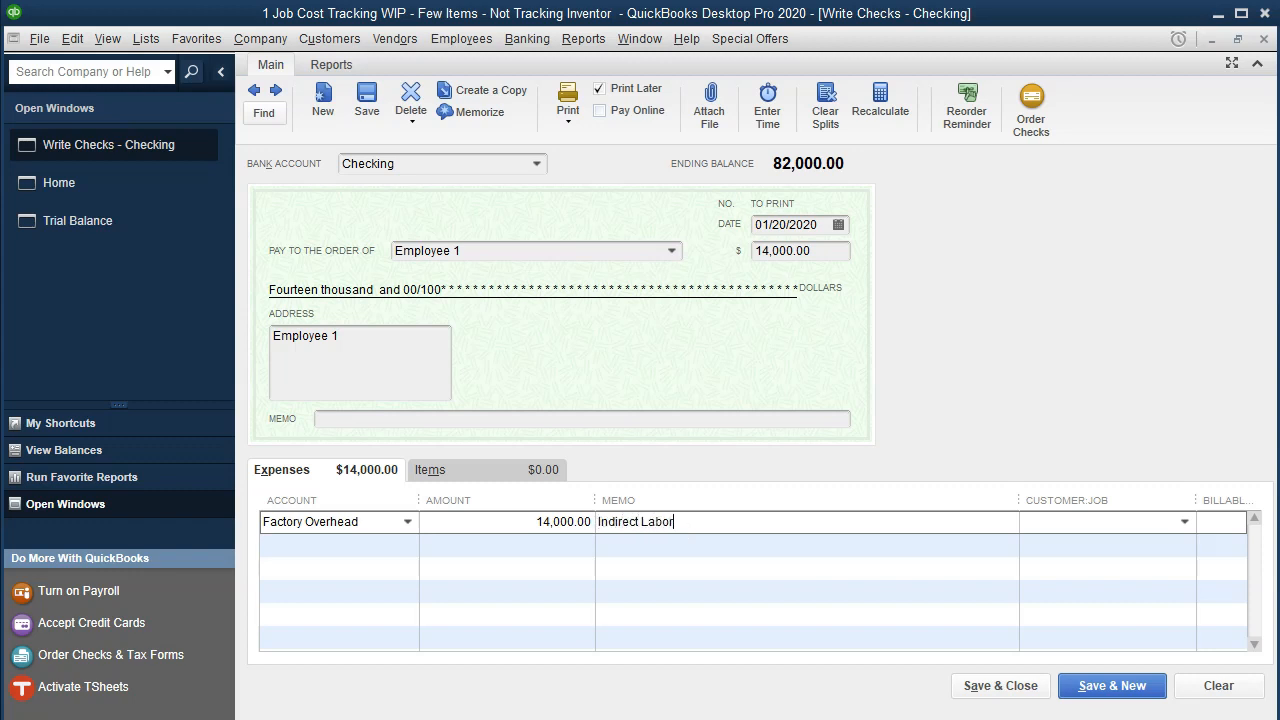
{"action": "key", "text": "shift+Left"}
{"action": "key", "text": "shift+Left"}
{"action": "key", "text": "shift+Left"}
{"action": "key", "text": "shift+Left"}
{"action": "key", "text": "shift+Left"}
{"action": "key", "text": "shift+Left"}
{"action": "key", "text": "shift+Left"}
{"action": "key", "text": "shift+Left"}
{"action": "key", "text": "shift+Left"}
{"action": "key", "text": "shift+Left"}
{"action": "key", "text": "shift+Left"}
{"action": "key", "text": "shift+Left"}
{"action": "key", "text": "shift+Left"}
{"action": "key", "text": "ctrl+c"}
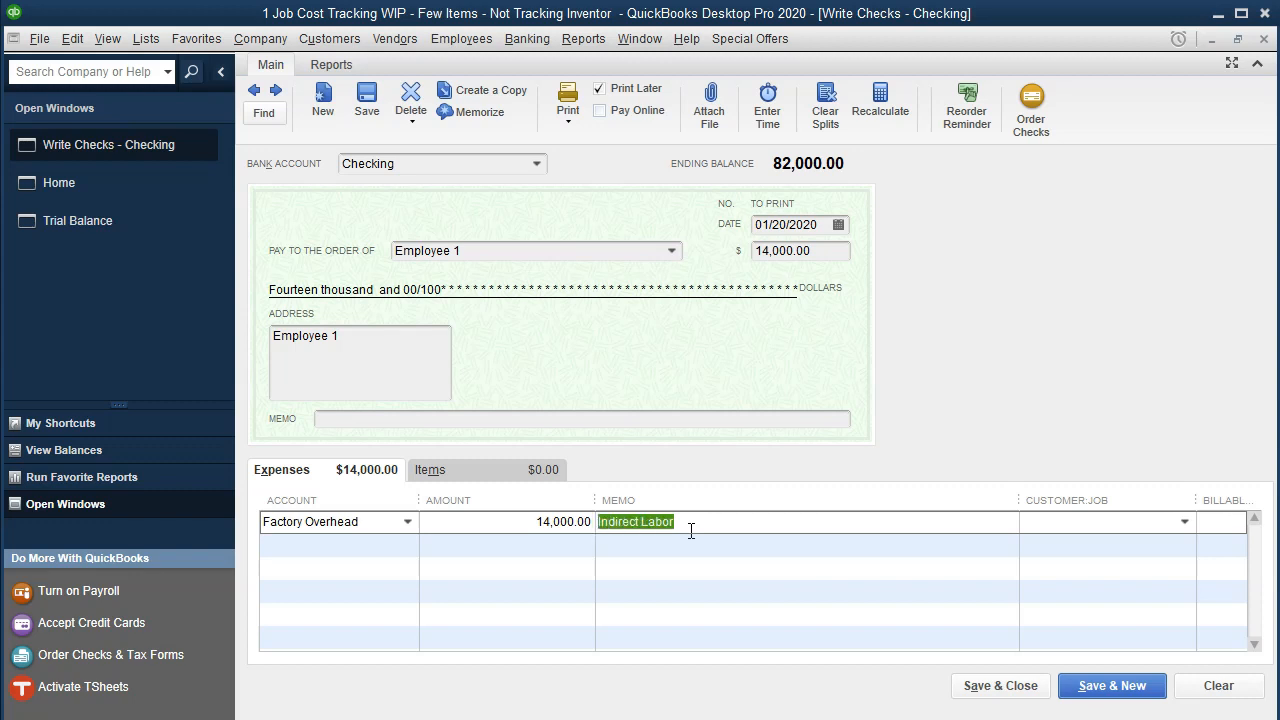
{"action": "left_click", "coordinate": [460, 418]}
{"action": "key", "text": "ctrl+v"}
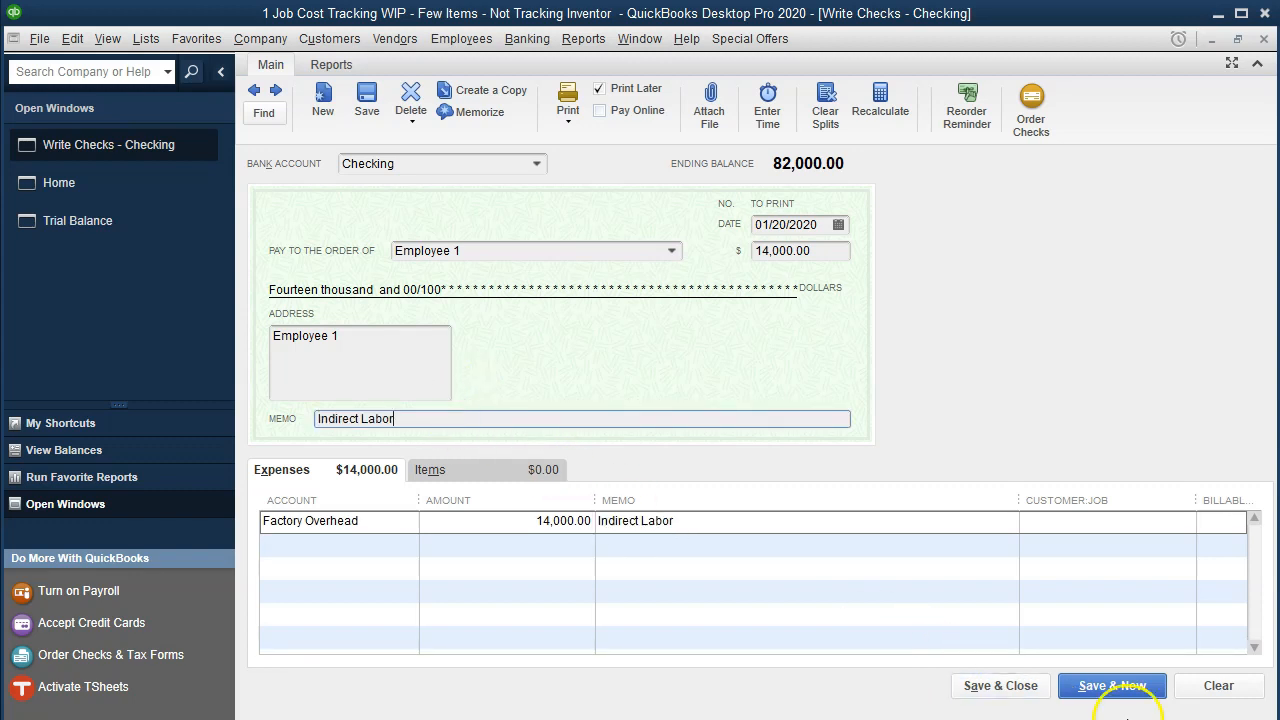
- Save and close the check, accepting its future date, and return to the Trial Balance report
{"action": "left_click", "coordinate": [1020, 690]}
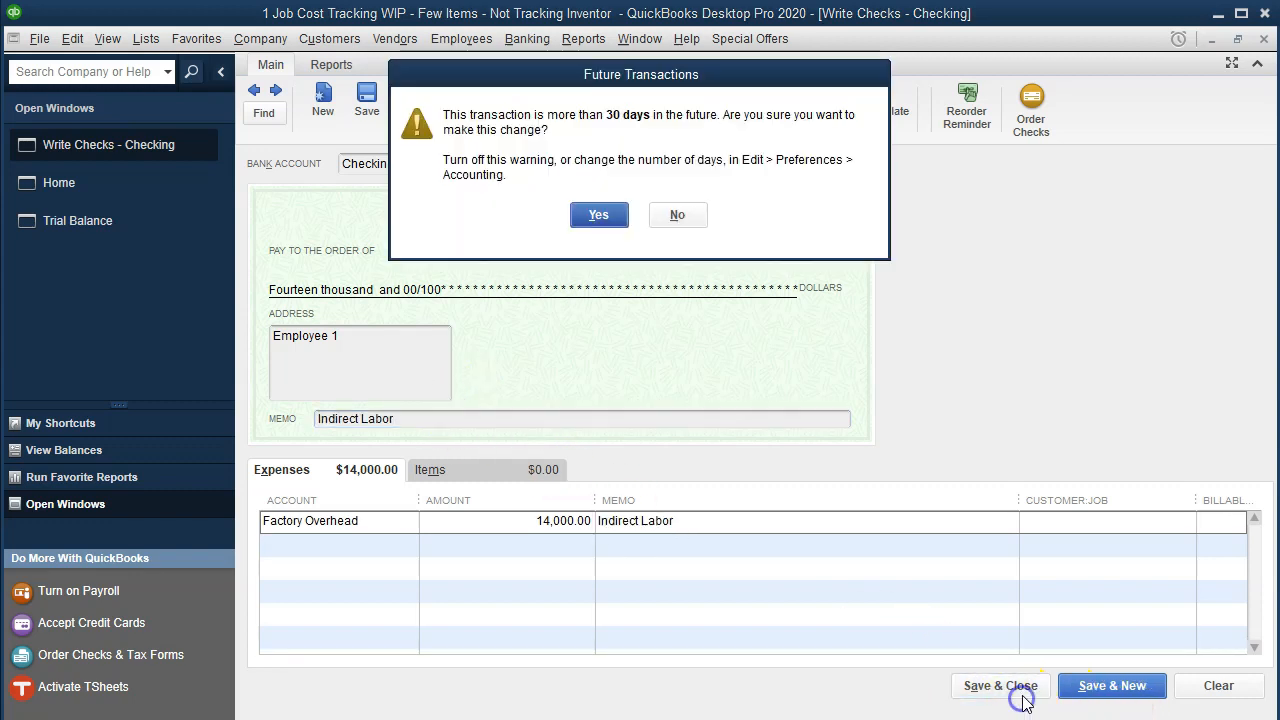
{"action": "left_click", "coordinate": [600, 215]}
{"action": "left_click", "coordinate": [115, 185]}
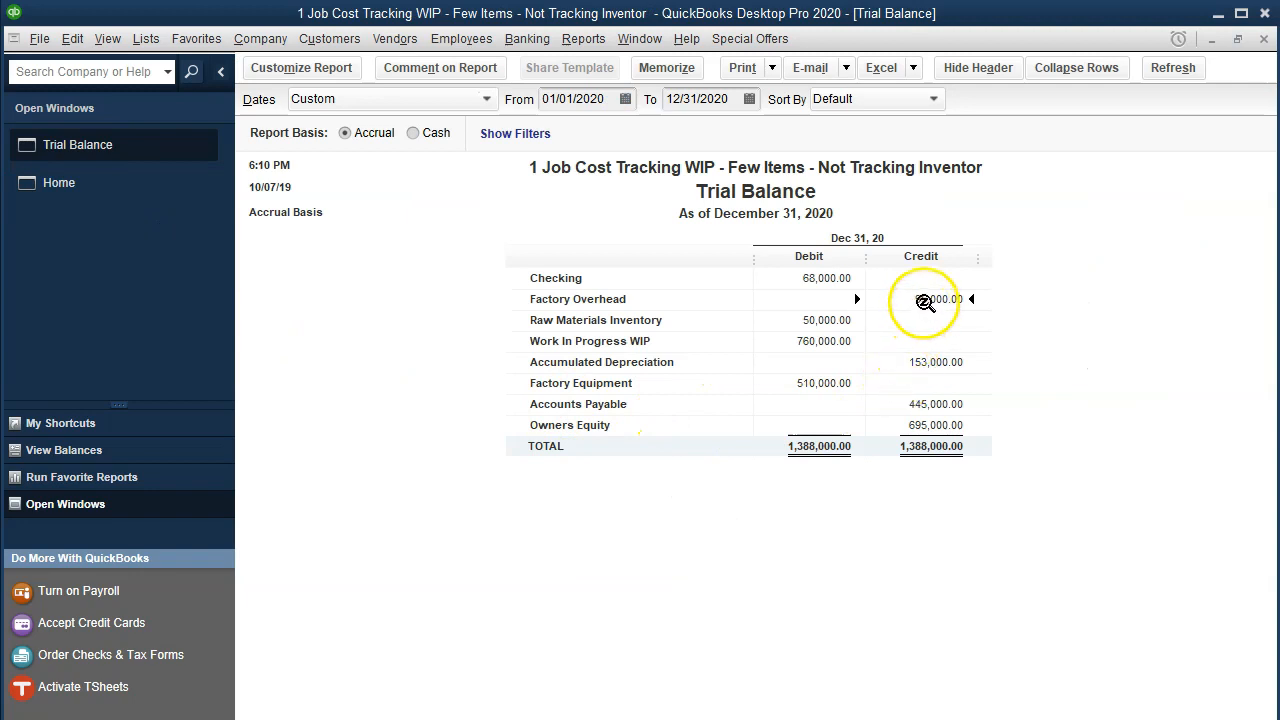
- Review the transactions behind the Factory Overhead and Checking balances in the Trial Balance, closing each detail report
{"action": "double_click", "coordinate": [968, 302]}
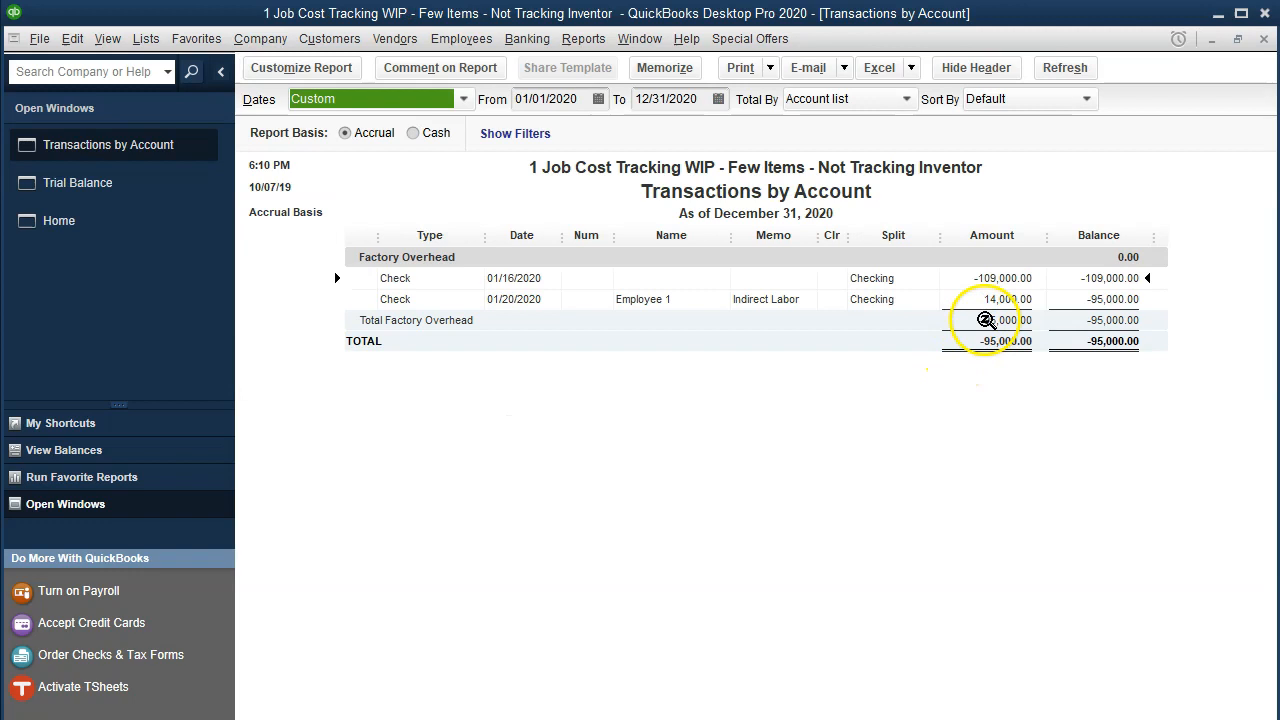
{"action": "left_click", "coordinate": [1031, 302]}
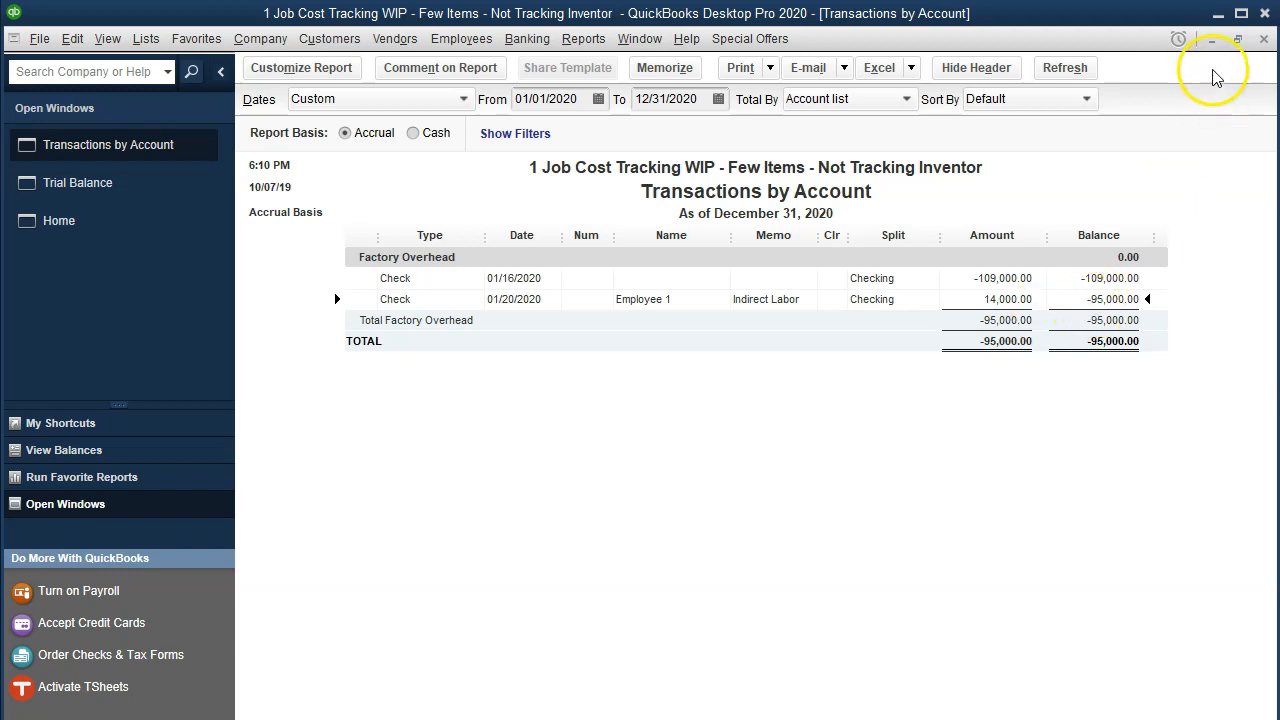
{"action": "left_click", "coordinate": [1265, 39]}
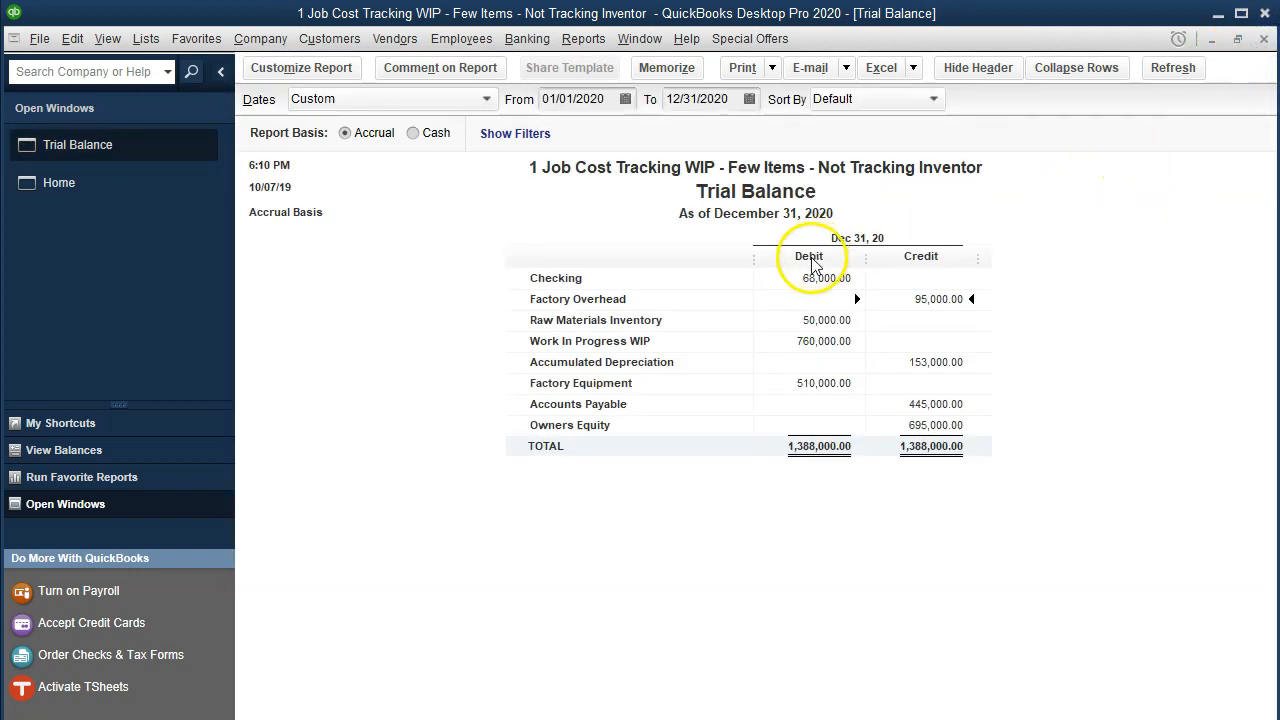
{"action": "left_click", "coordinate": [822, 283]}
{"action": "double_click", "coordinate": [822, 283]}
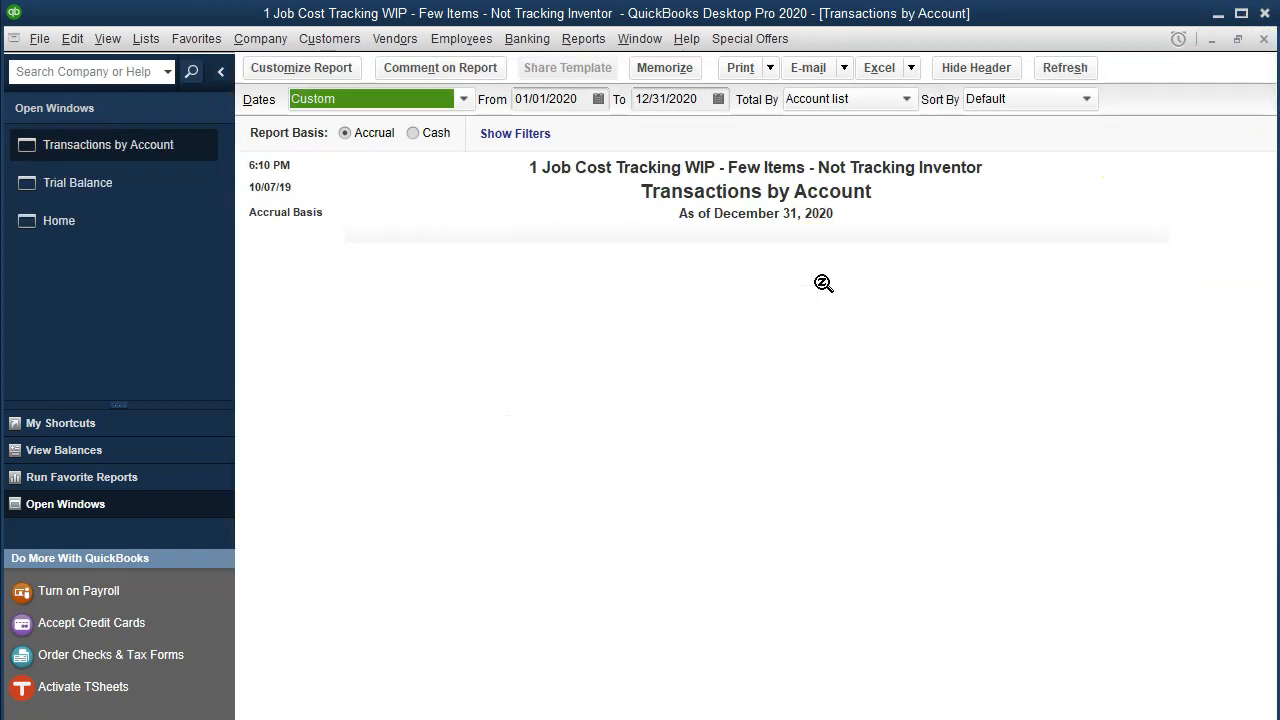
{"action": "left_click", "coordinate": [1265, 39]}
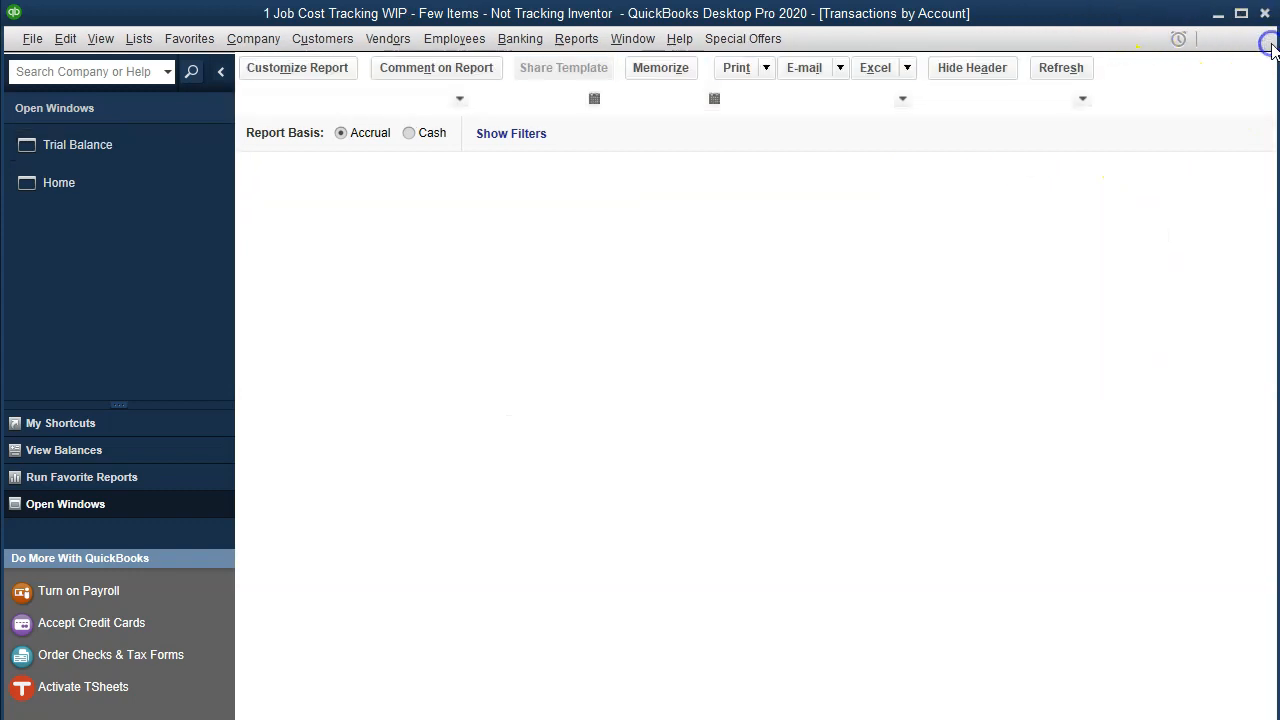
{"action": "left_click", "coordinate": [945, 308]}
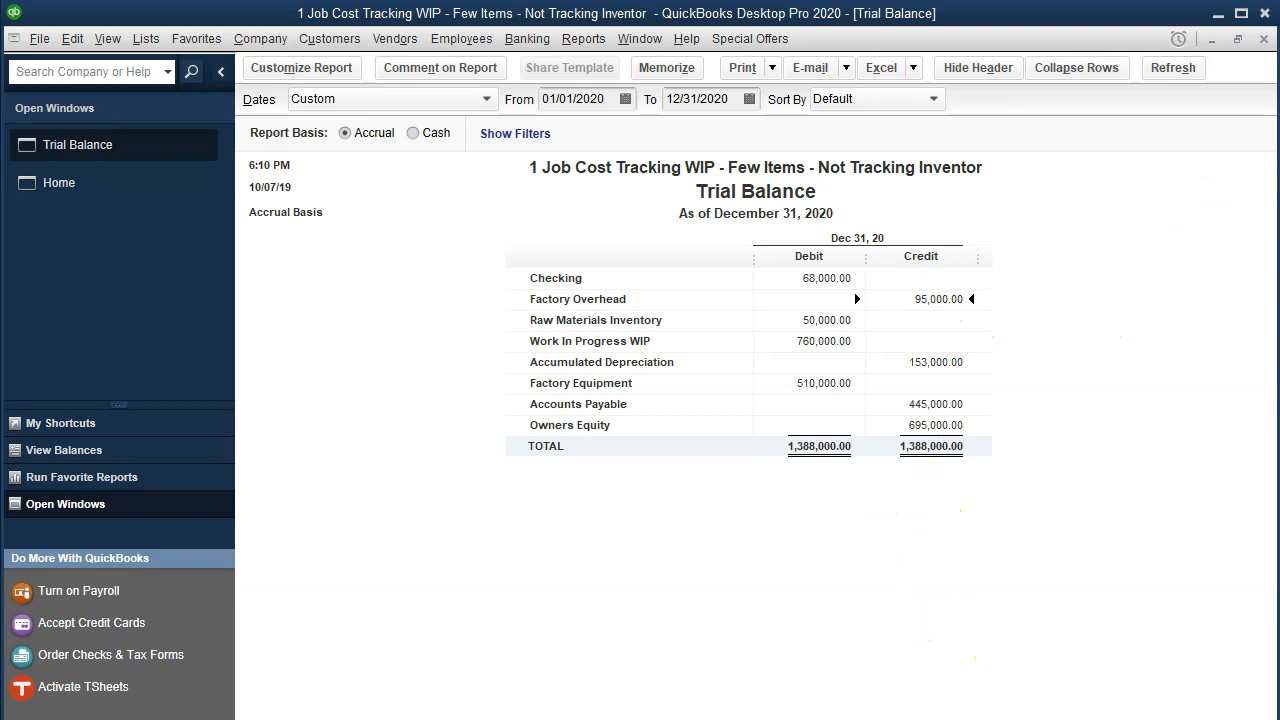
- Switch to the Excel job cost worksheet and check the ending balances of Cash and Factory overhead
{"action": "key", "text": "alt+Tab"}
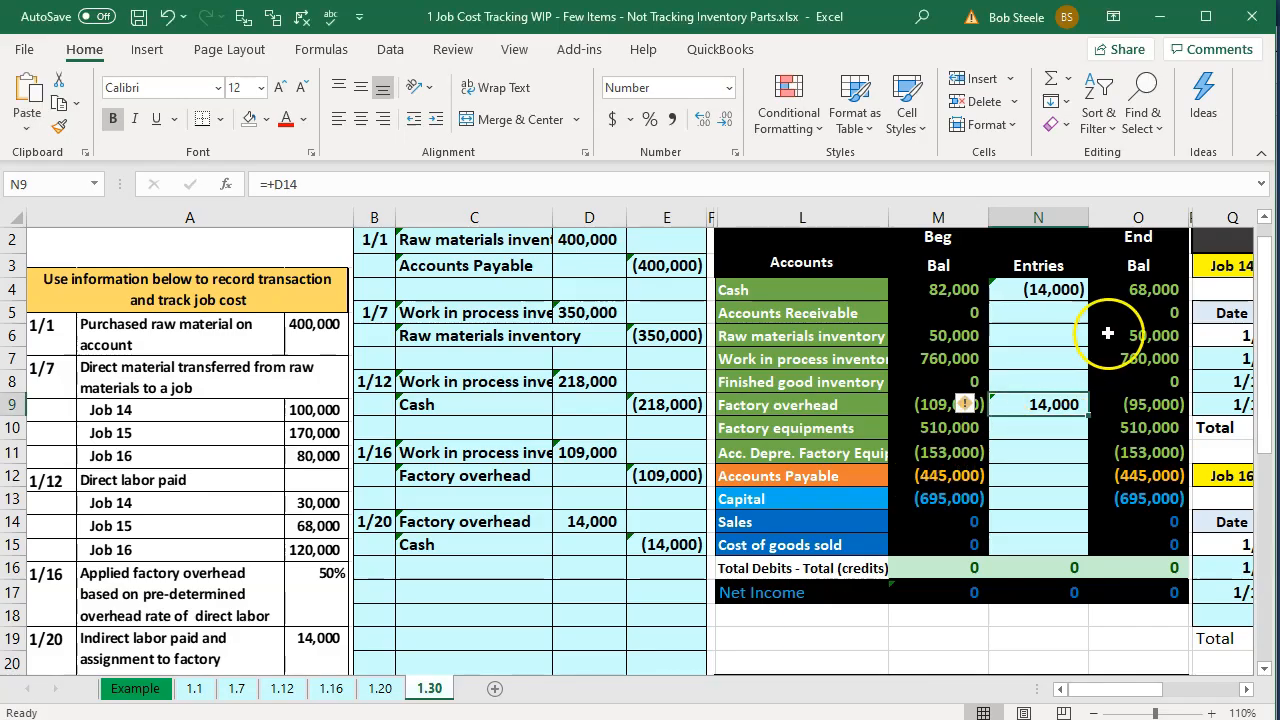
{"action": "left_click", "coordinate": [1130, 300]}
{"action": "left_click", "coordinate": [1135, 404]}
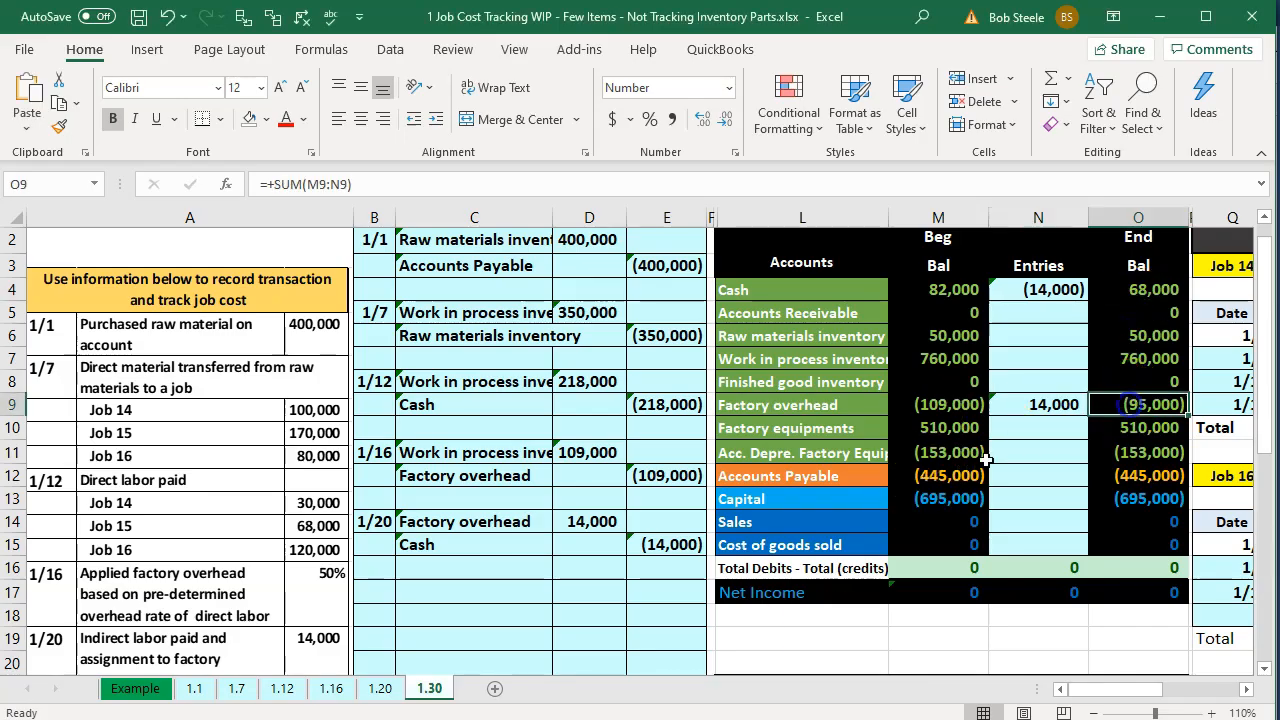
- Enter 1/30 in cell B17 as the date of a new journal entry below the 1/20 entry
{"action": "left_click", "coordinate": [438, 606]}
{"action": "scroll", "coordinate": [438, 606], "scroll_direction": "down", "scroll_amount": 1}
{"action": "left_click", "coordinate": [379, 517]}
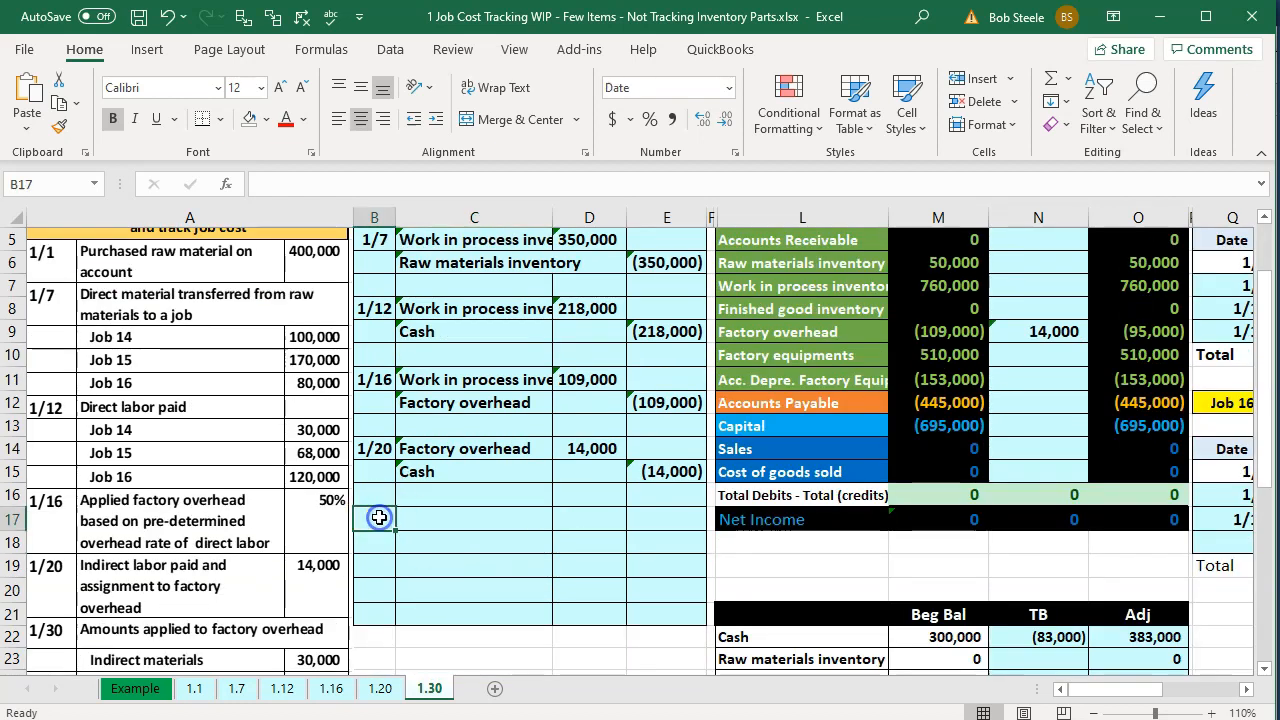
{"action": "scroll", "coordinate": [379, 517], "scroll_direction": "down", "scroll_amount": 1}
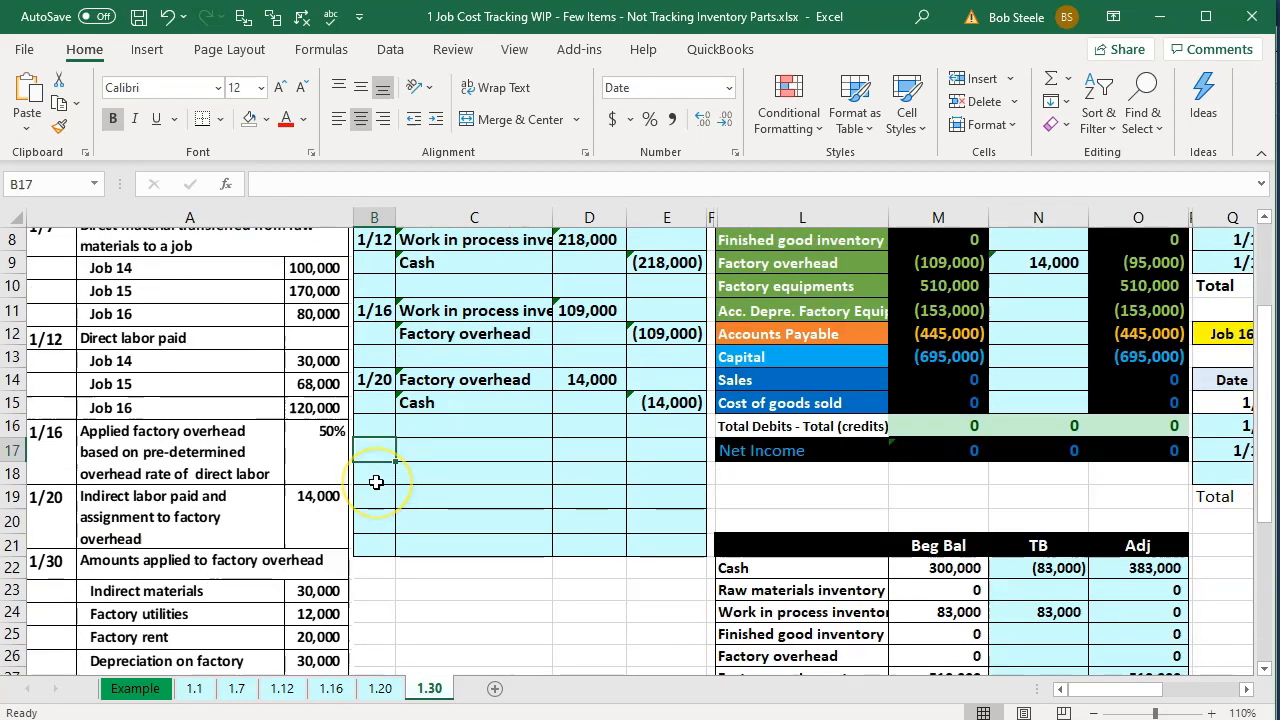
{"action": "type", "text": "1/30"}
{"action": "key", "text": "Return"}
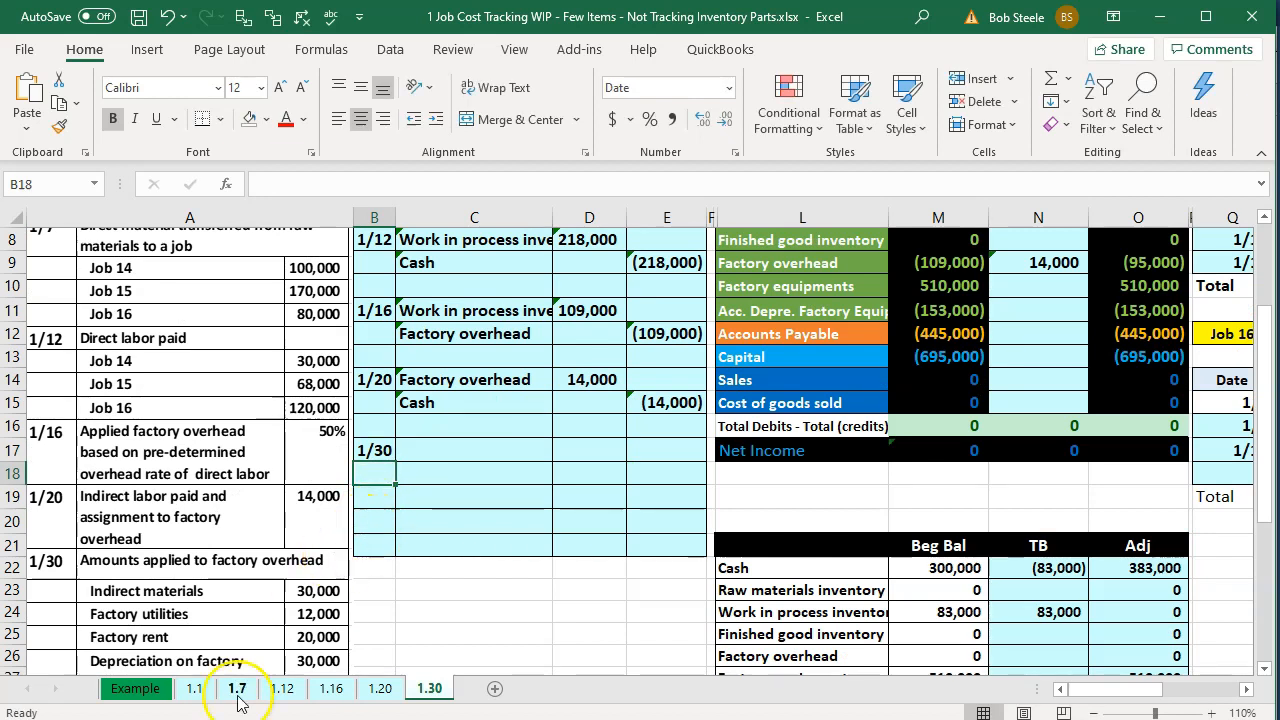
{"action": "left_click", "coordinate": [334, 591]}
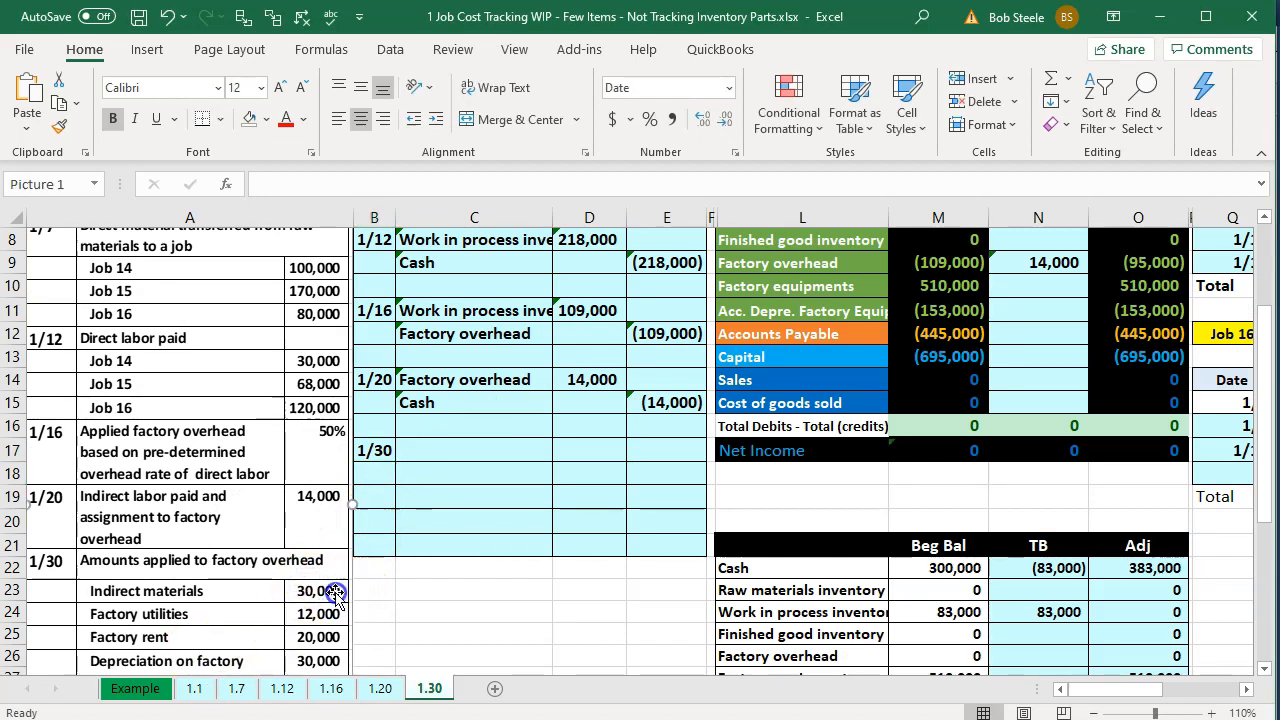
- Link the 1/30 entry's account names in C17 and C18 to Factory overhead (L9) and Cash (L4) in the accounts table
{"action": "left_click", "coordinate": [526, 566]}
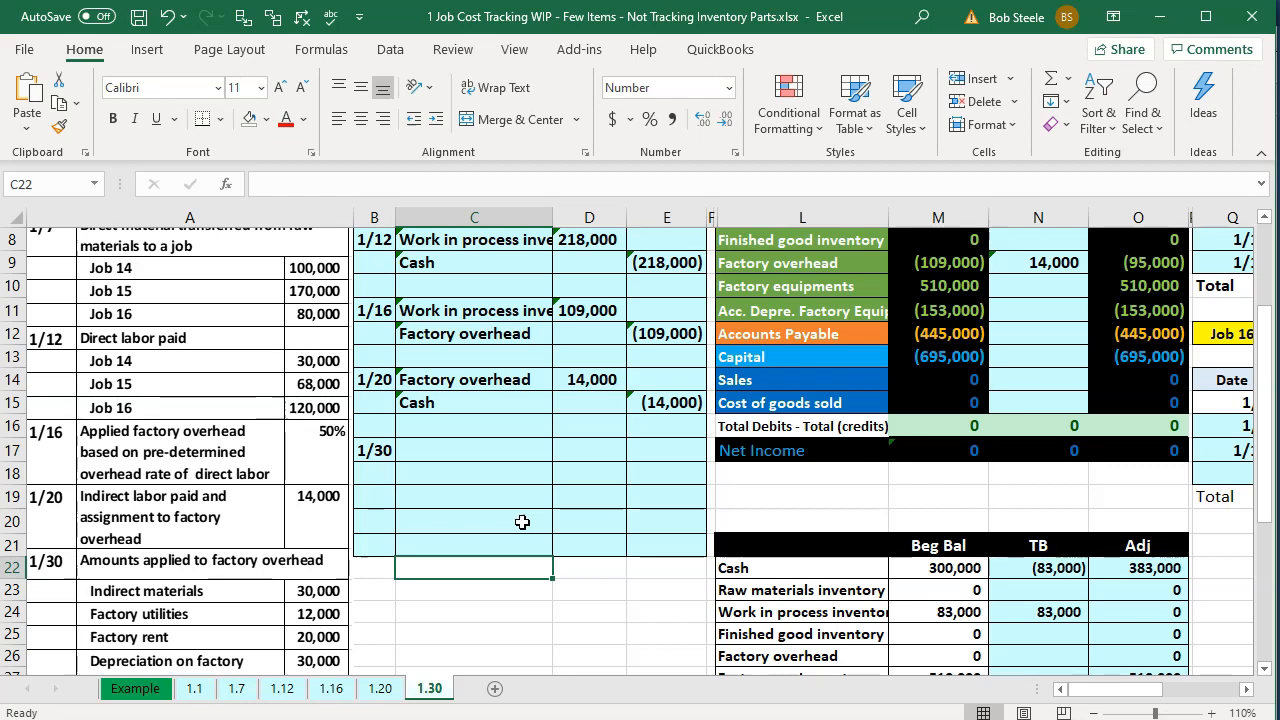
{"action": "left_click", "coordinate": [491, 493]}
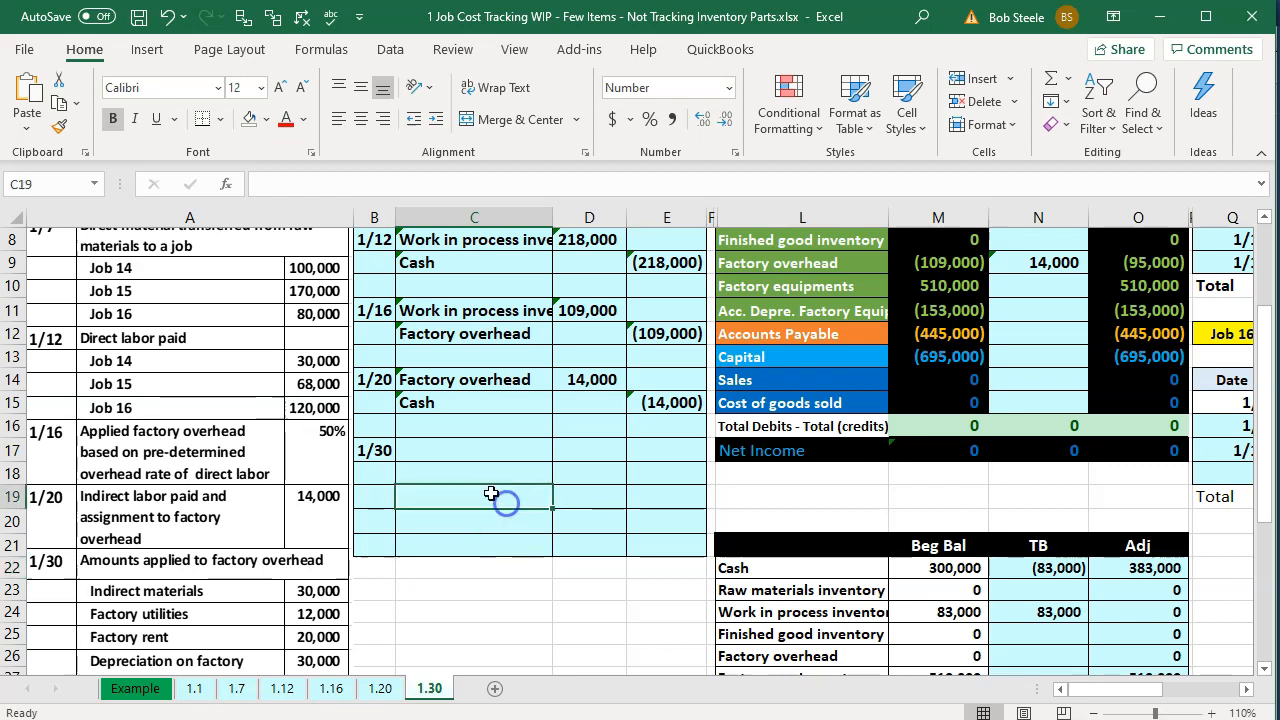
{"action": "left_click", "coordinate": [479, 451]}
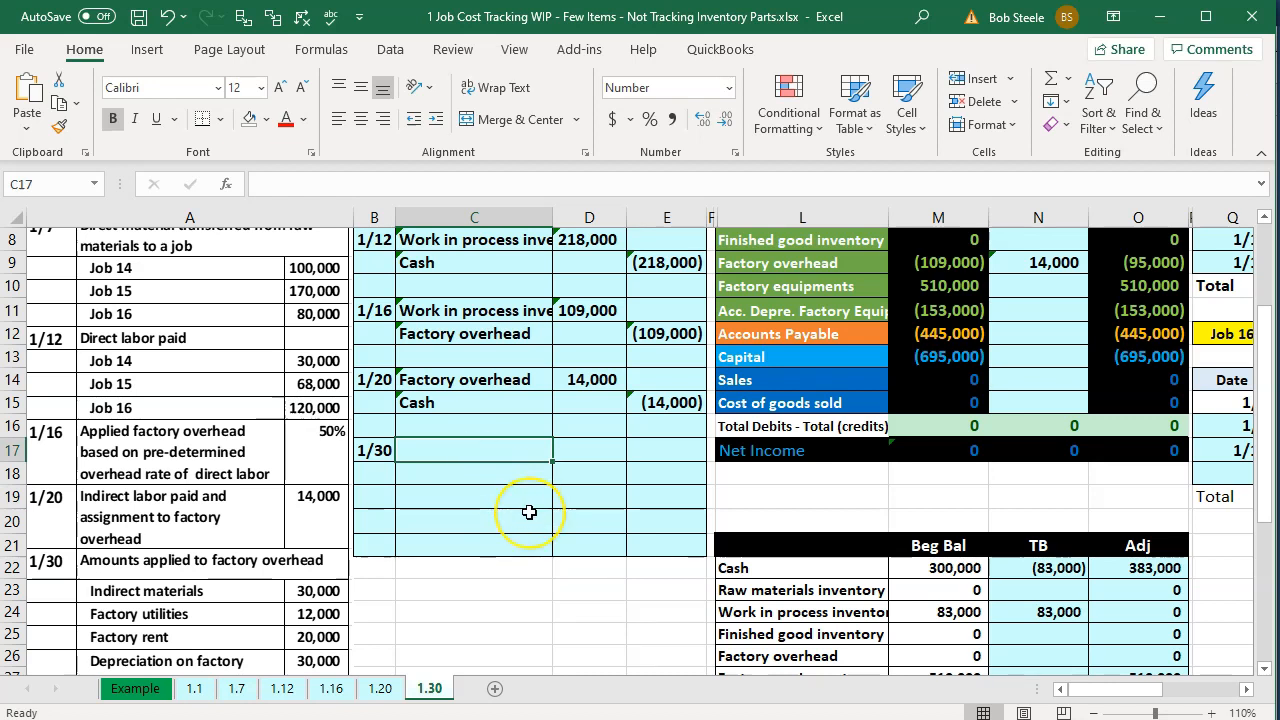
{"action": "scroll", "coordinate": [529, 510], "scroll_direction": "up", "scroll_amount": 1}
{"action": "scroll", "coordinate": [529, 512], "scroll_direction": "up", "scroll_amount": 1}
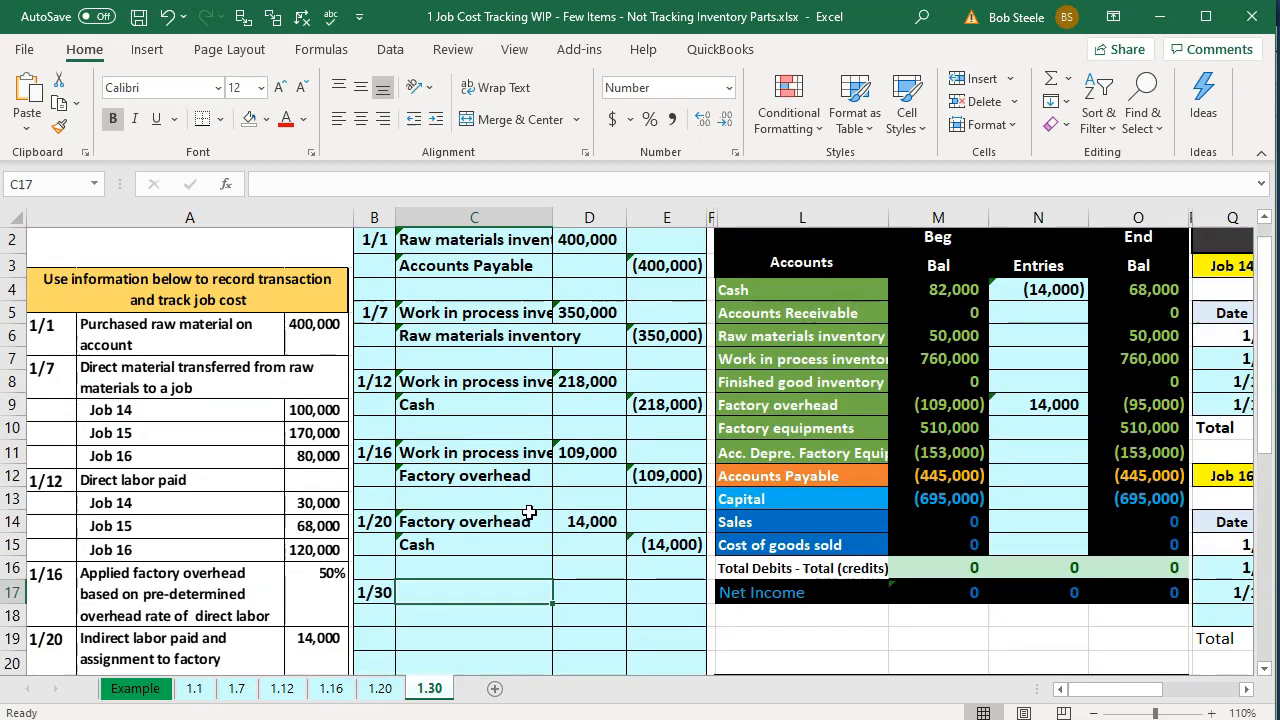
{"action": "type", "text": "="}
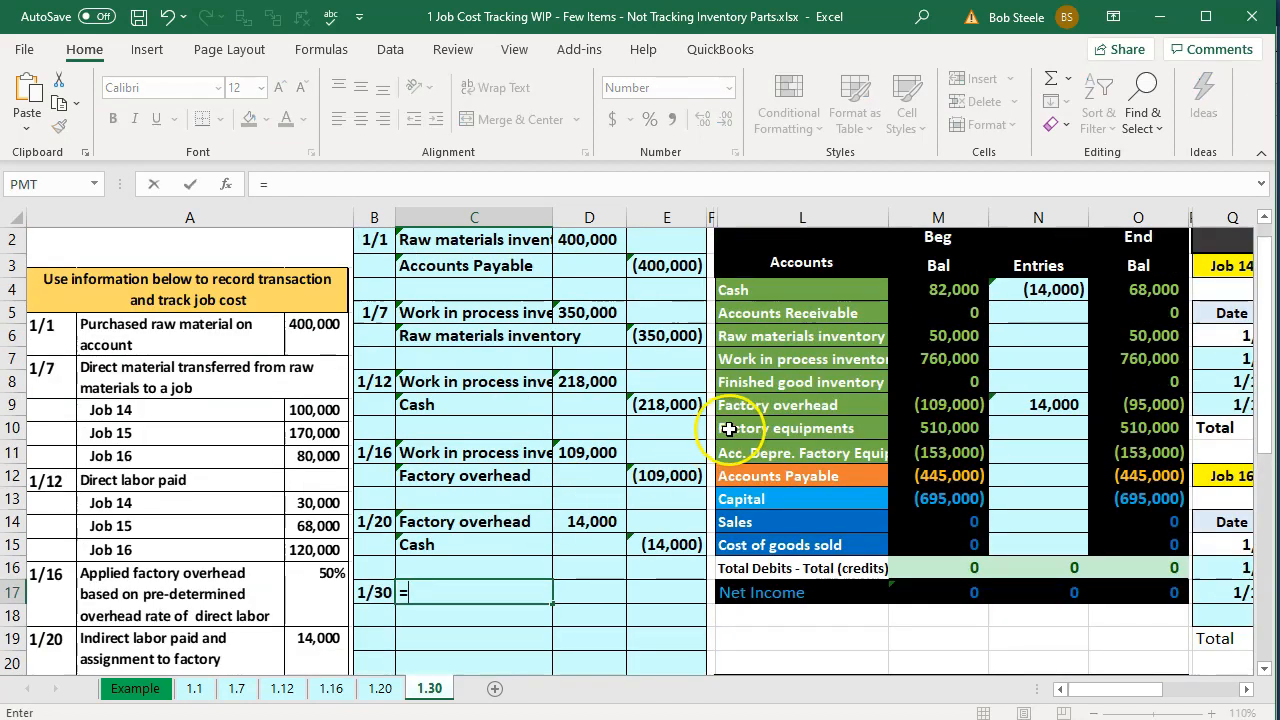
{"action": "left_click", "coordinate": [802, 397]}
{"action": "key", "text": "Return"}
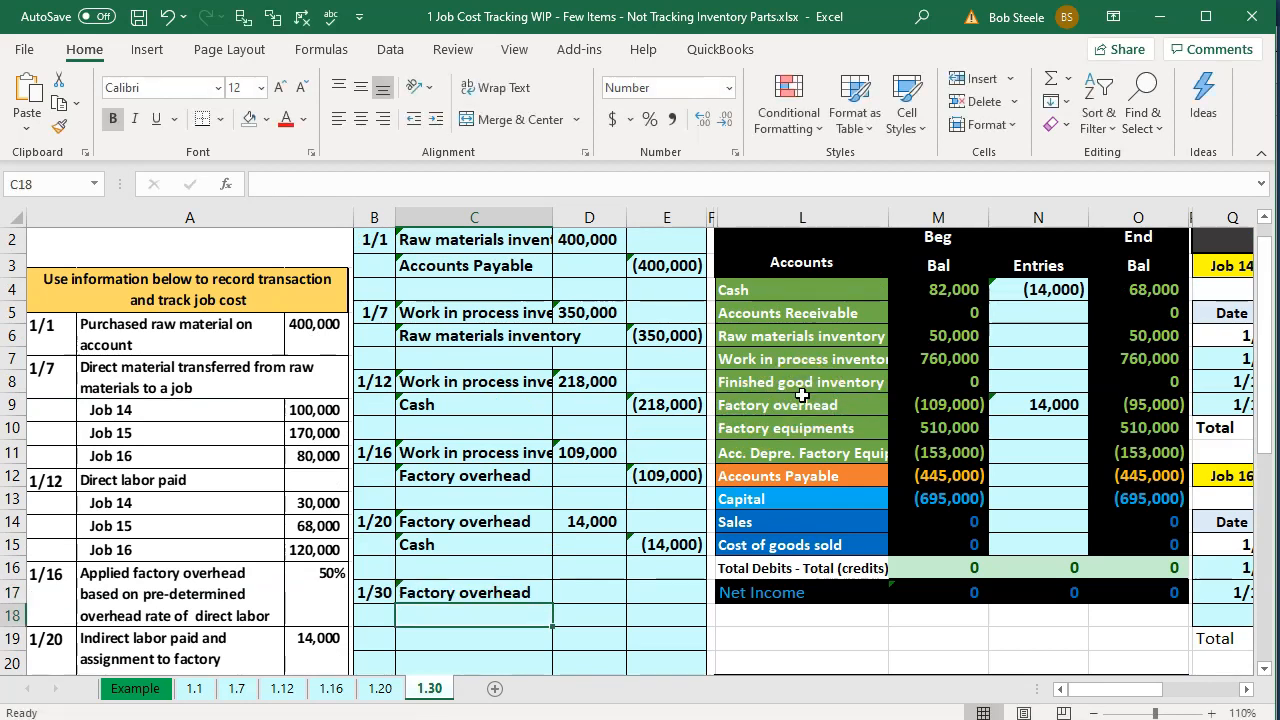
{"action": "type", "text": "="}
{"action": "left_click", "coordinate": [801, 296]}
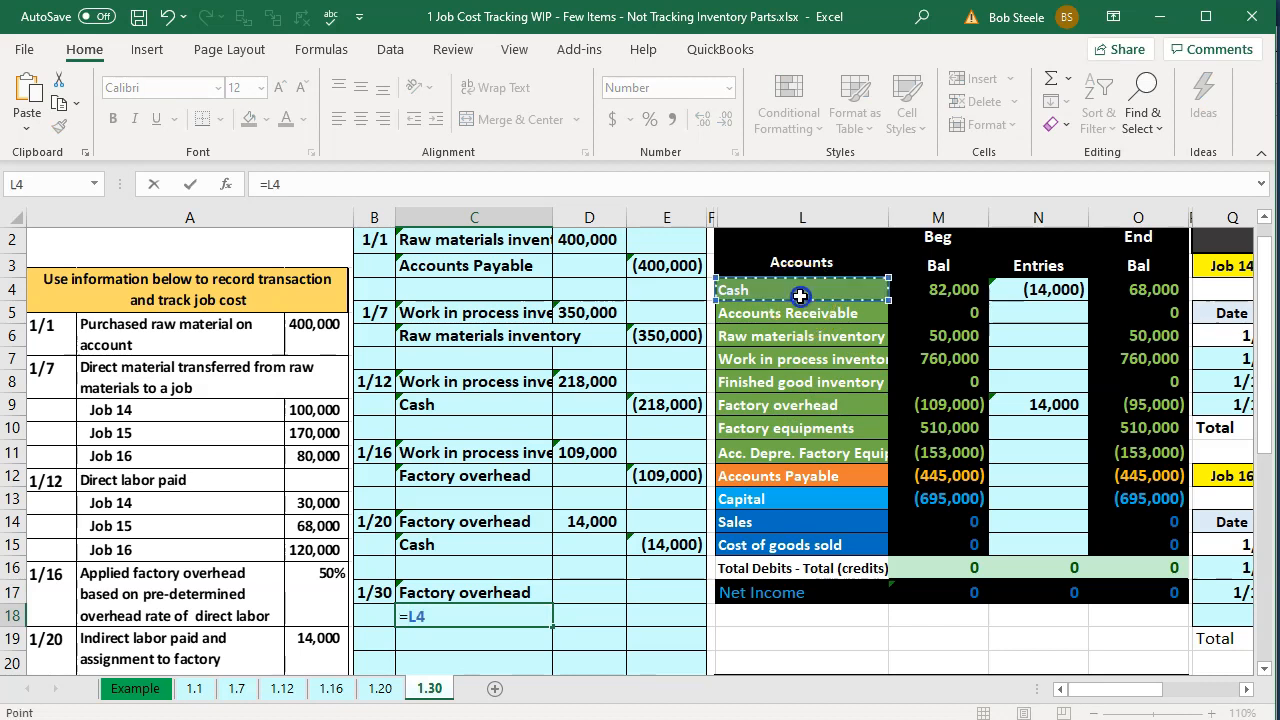
{"action": "key", "text": "Return"}
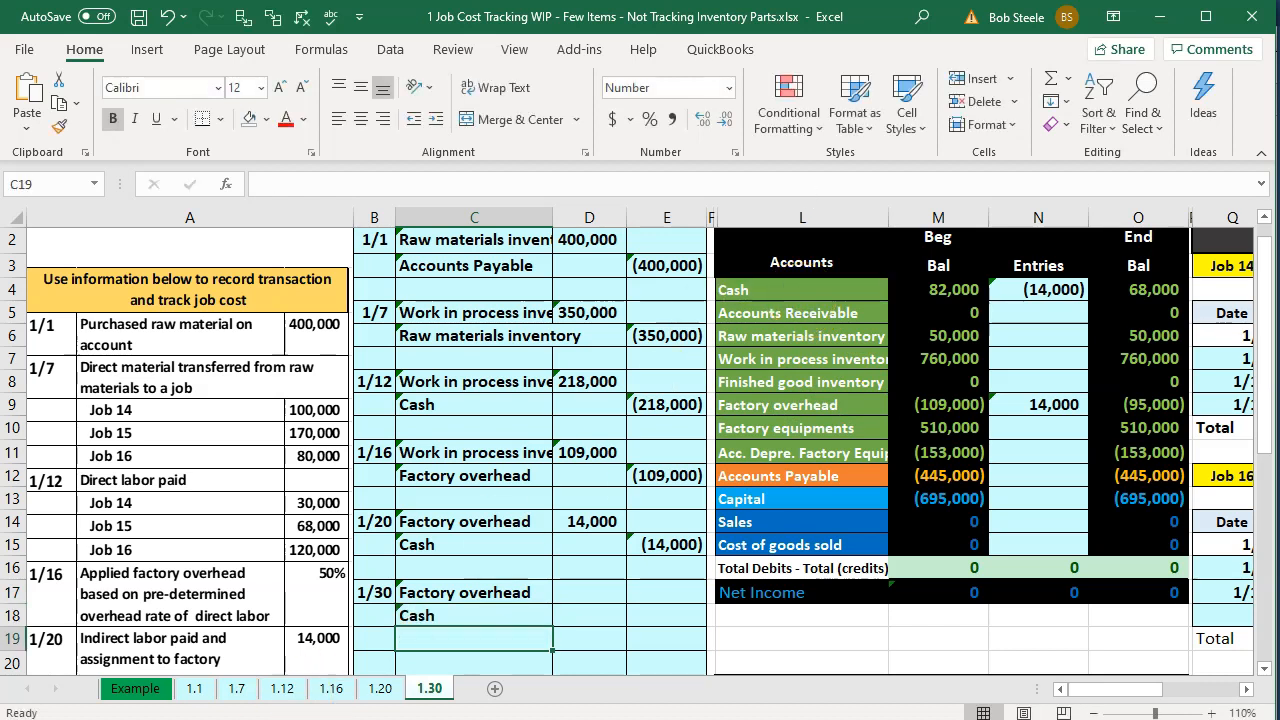
- Enter 30,000 as the Factory overhead debit in D17 and make the Cash credit in E18 the negative of D17
{"action": "left_click", "coordinate": [588, 592]}
{"action": "type", "text": "30,000"}
{"action": "key", "text": "Return"}
{"action": "key", "text": "Right"}
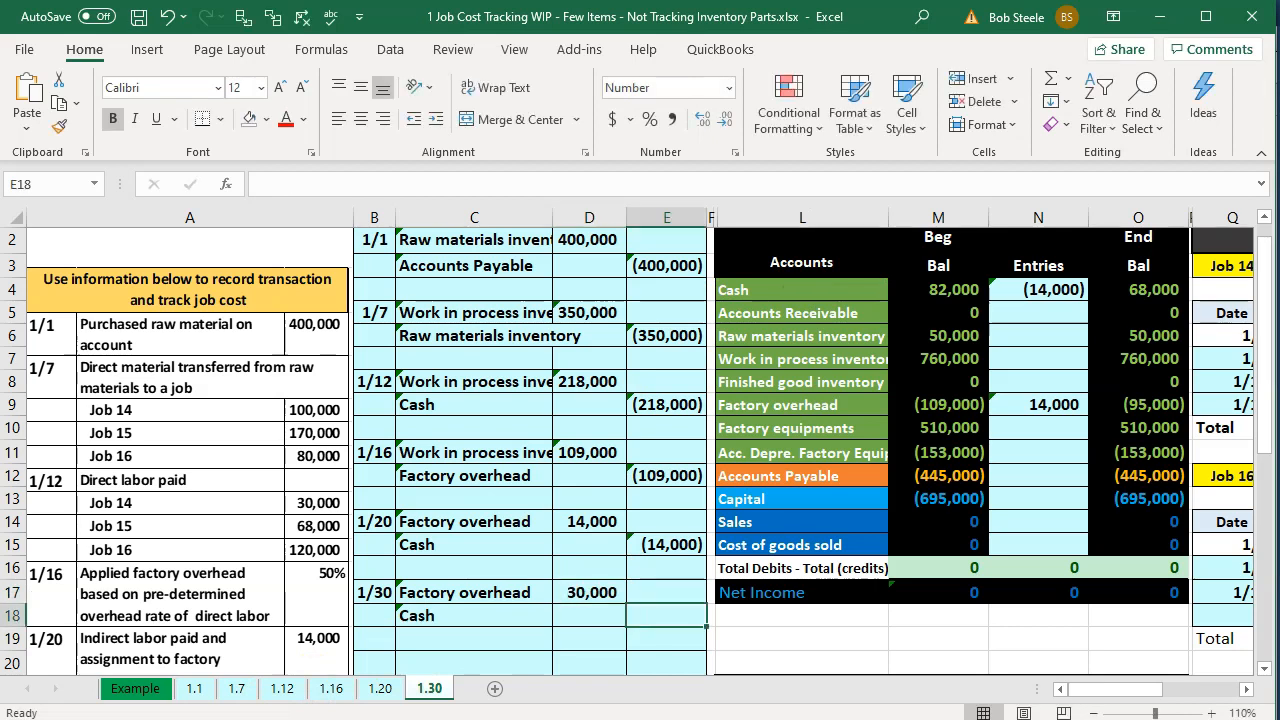
{"action": "type", "text": "-"}
{"action": "key", "text": "Up"}
{"action": "key", "text": "Left"}
{"action": "key", "text": "Return"}
- Add the 1/30 debit in D17 to the Factory overhead entries formula in N9
{"action": "key", "text": "Right"}
{"action": "key", "text": "Right"}
{"action": "key", "text": "Up"}
{"action": "key", "text": "Up"}
{"action": "key", "text": "Up"}
{"action": "key", "text": "Up"}
{"action": "key", "text": "Up"}
{"action": "key", "text": "Up"}
{"action": "key", "text": "Up"}
{"action": "key", "text": "Up"}
{"action": "key", "text": "Up"}
{"action": "key", "text": "Up"}
{"action": "key", "text": "Up"}
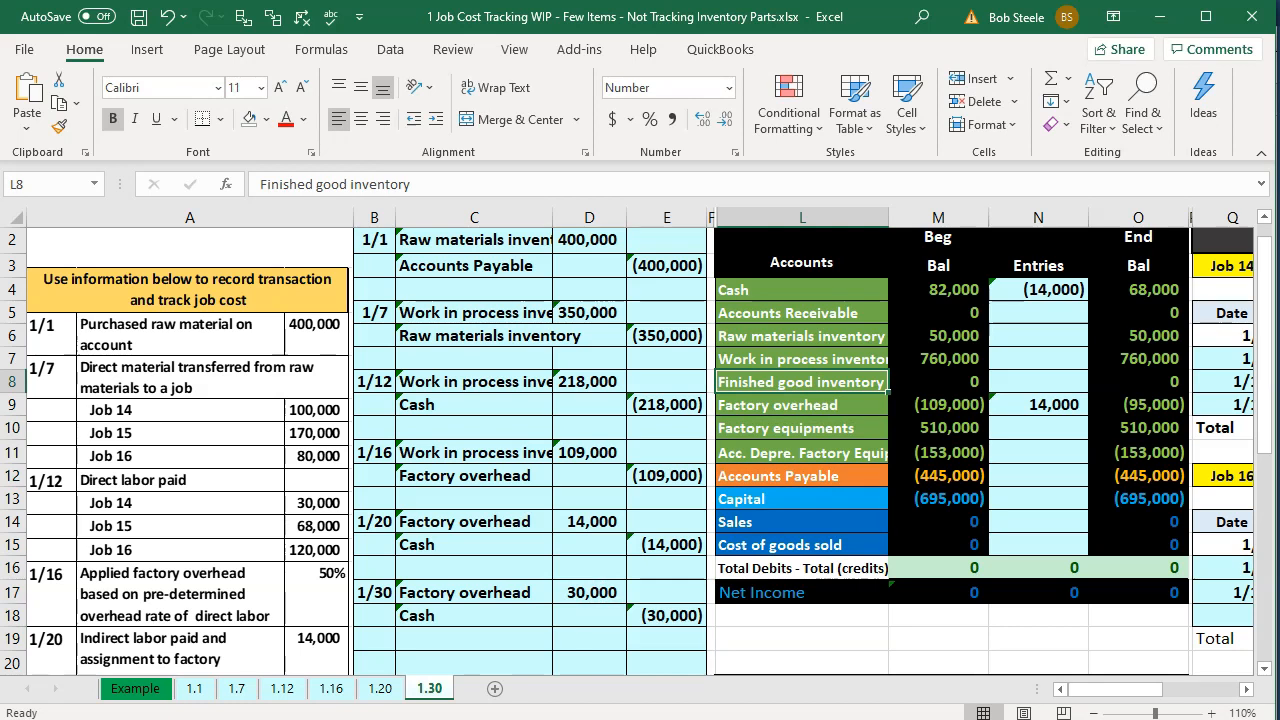
{"action": "key", "text": "Down"}
{"action": "key", "text": "Right"}
{"action": "key", "text": "Right"}
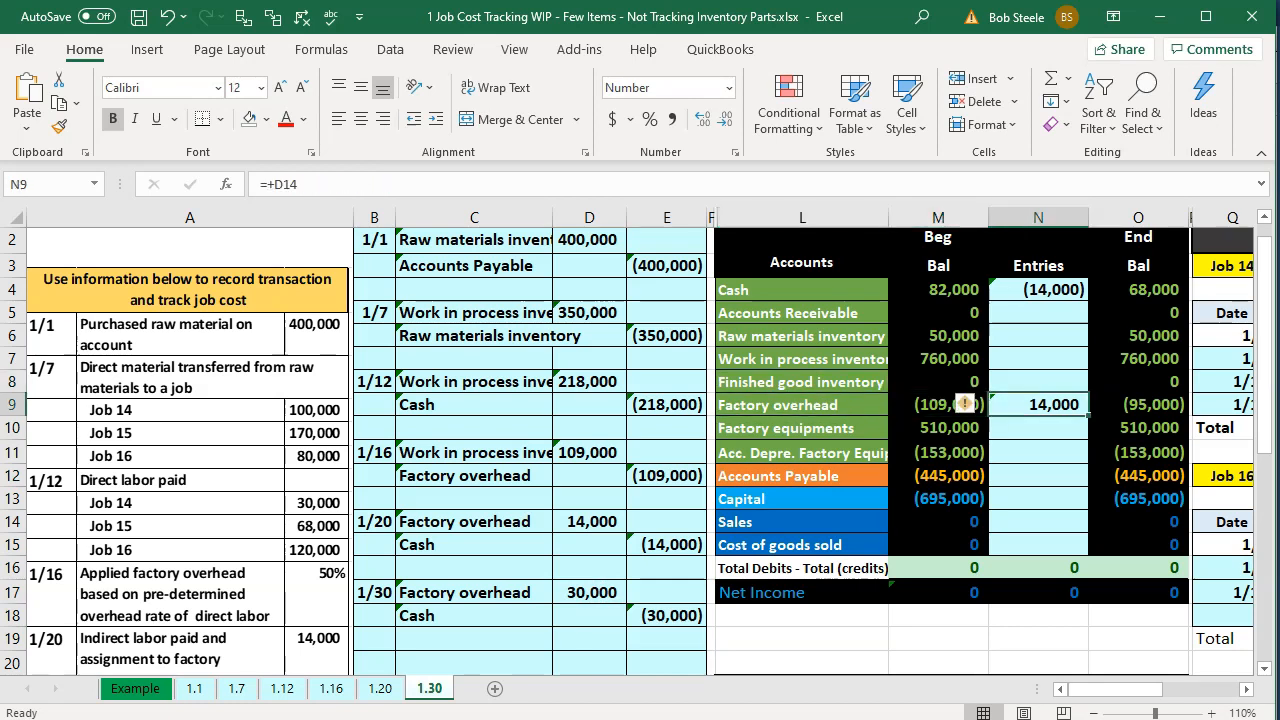
{"action": "key", "text": "F2"}
{"action": "type", "text": "+"}
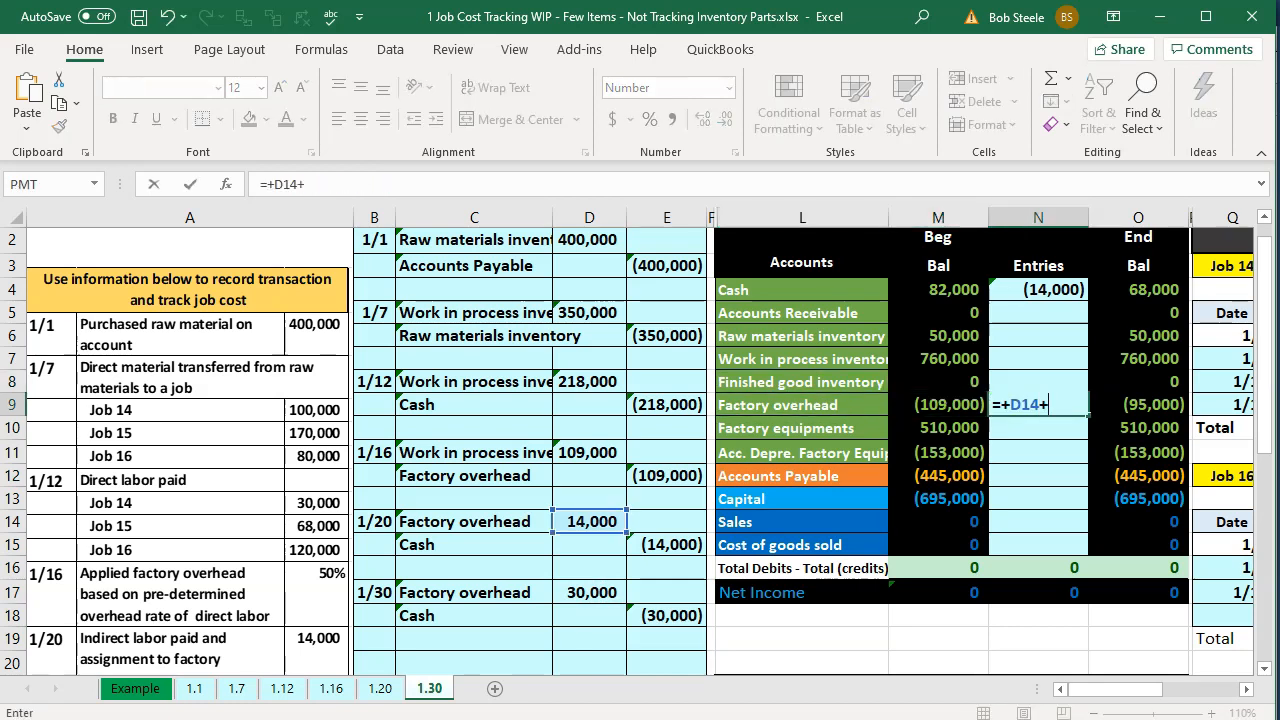
{"action": "key", "text": "Down"}
{"action": "key", "text": "Down"}
{"action": "key", "text": "Down"}
{"action": "key", "text": "Down"}
{"action": "key", "text": "Left"}
{"action": "key", "text": "Left"}
{"action": "key", "text": "Left"}
{"action": "key", "text": "Left"}
{"action": "key", "text": "Down"}
{"action": "key", "text": "Down"}
{"action": "key", "text": "Down"}
{"action": "key", "text": "Down"}
{"action": "key", "text": "Left"}
{"action": "key", "text": "Return"}
- Add the 1/30 credit in E18 to the Cash entries formula in N4
{"action": "key", "text": "Up"}
{"action": "key", "text": "Up"}
{"action": "key", "text": "Up"}
{"action": "key", "text": "Up"}
{"action": "key", "text": "Up"}
{"action": "key", "text": "Up"}
{"action": "key", "text": "F2"}
{"action": "type", "text": "+"}
{"action": "key", "text": "Down"}
{"action": "key", "text": "Down"}
{"action": "key", "text": "Down"}
{"action": "key", "text": "Down"}
{"action": "key", "text": "Down"}
{"action": "key", "text": "Down"}
{"action": "key", "text": "Down"}
{"action": "key", "text": "Down"}
{"action": "key", "text": "Down"}
{"action": "key", "text": "Down"}
{"action": "key", "text": "Down"}
{"action": "key", "text": "Down"}
{"action": "key", "text": "Down"}
{"action": "key", "text": "Down"}
{"action": "key", "text": "Left"}
{"action": "key", "text": "Left"}
{"action": "key", "text": "Left"}
{"action": "key", "text": "Left"}
{"action": "key", "text": "Return"}
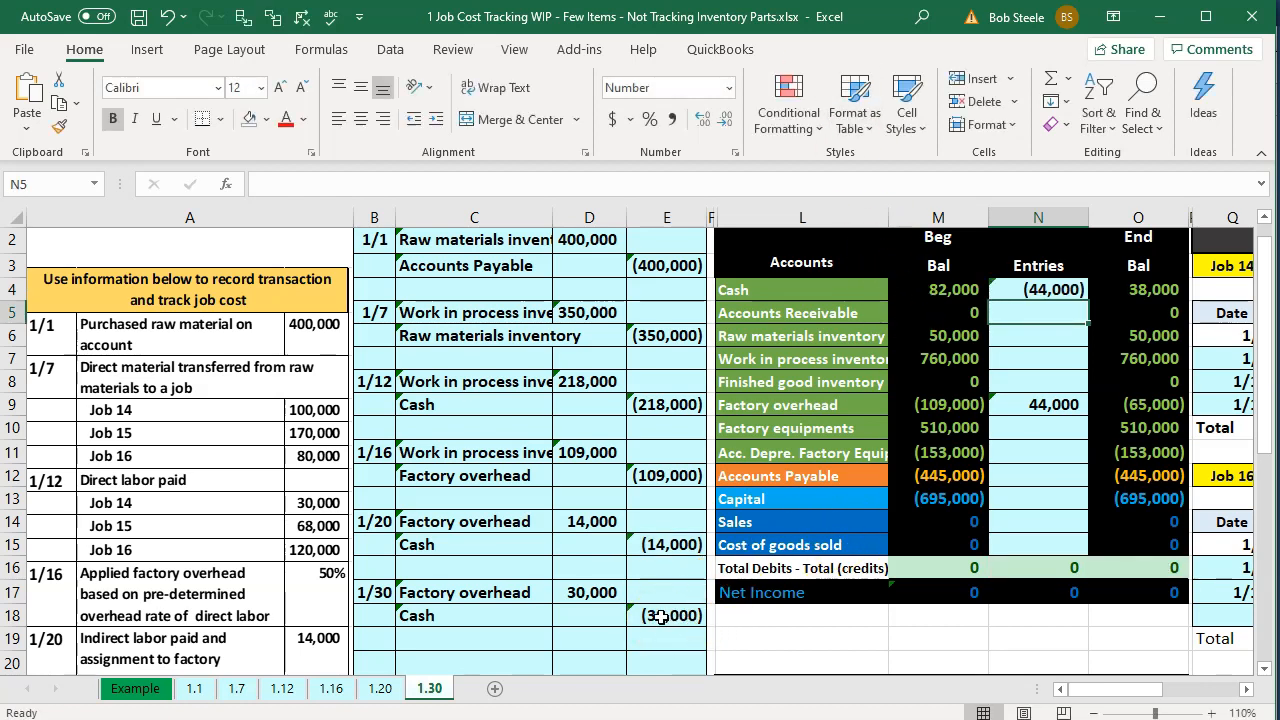
- Compare the Factory overhead lines of the 1/20 and 1/30 journal entries with the listed 1/30 overhead amounts
{"action": "left_click", "coordinate": [495, 522]}
{"action": "left_click", "coordinate": [504, 588]}
{"action": "left_click", "coordinate": [500, 522]}
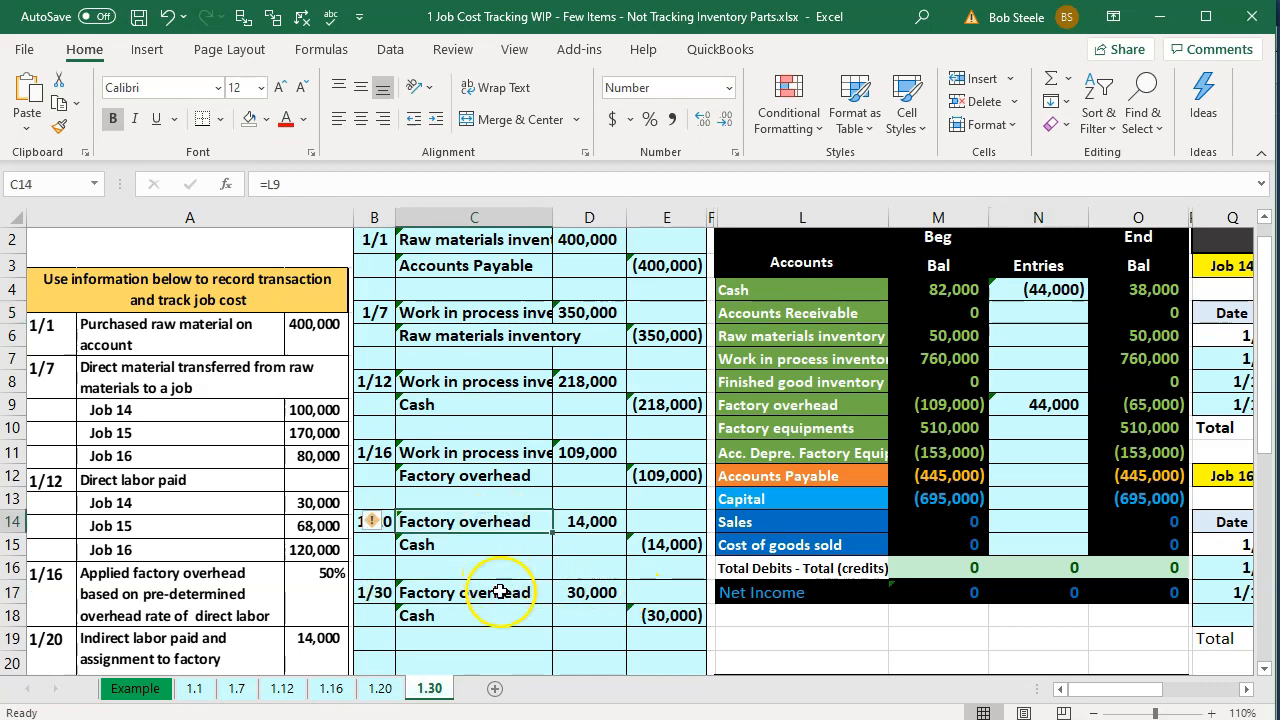
{"action": "left_click", "coordinate": [500, 591]}
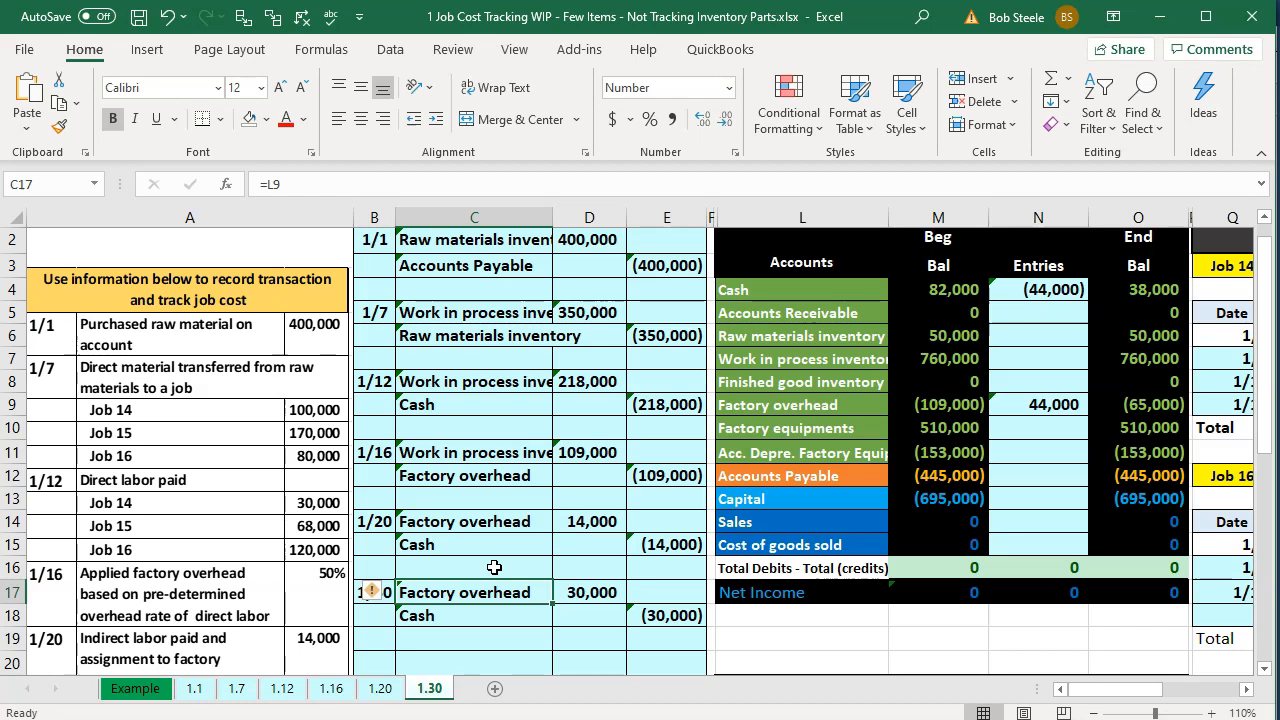
{"action": "scroll", "coordinate": [494, 567], "scroll_direction": "down", "scroll_amount": 1}
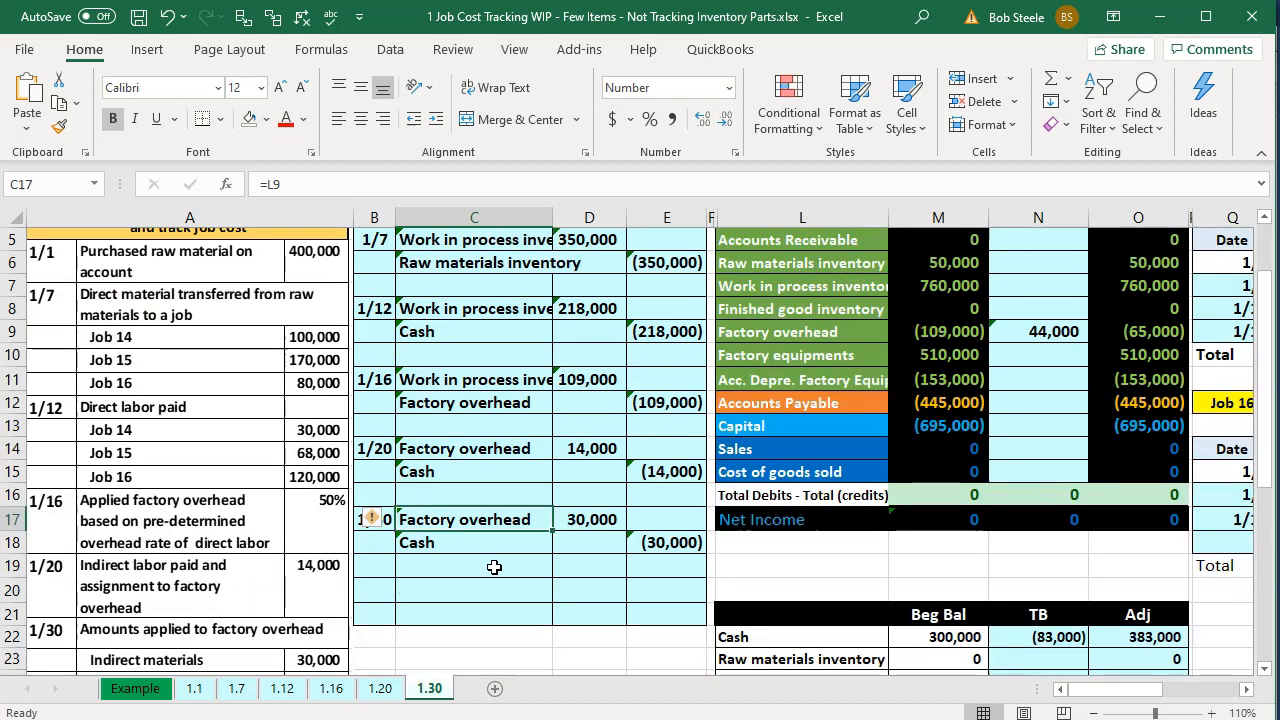
{"action": "scroll", "coordinate": [494, 567], "scroll_direction": "down", "scroll_amount": 1}
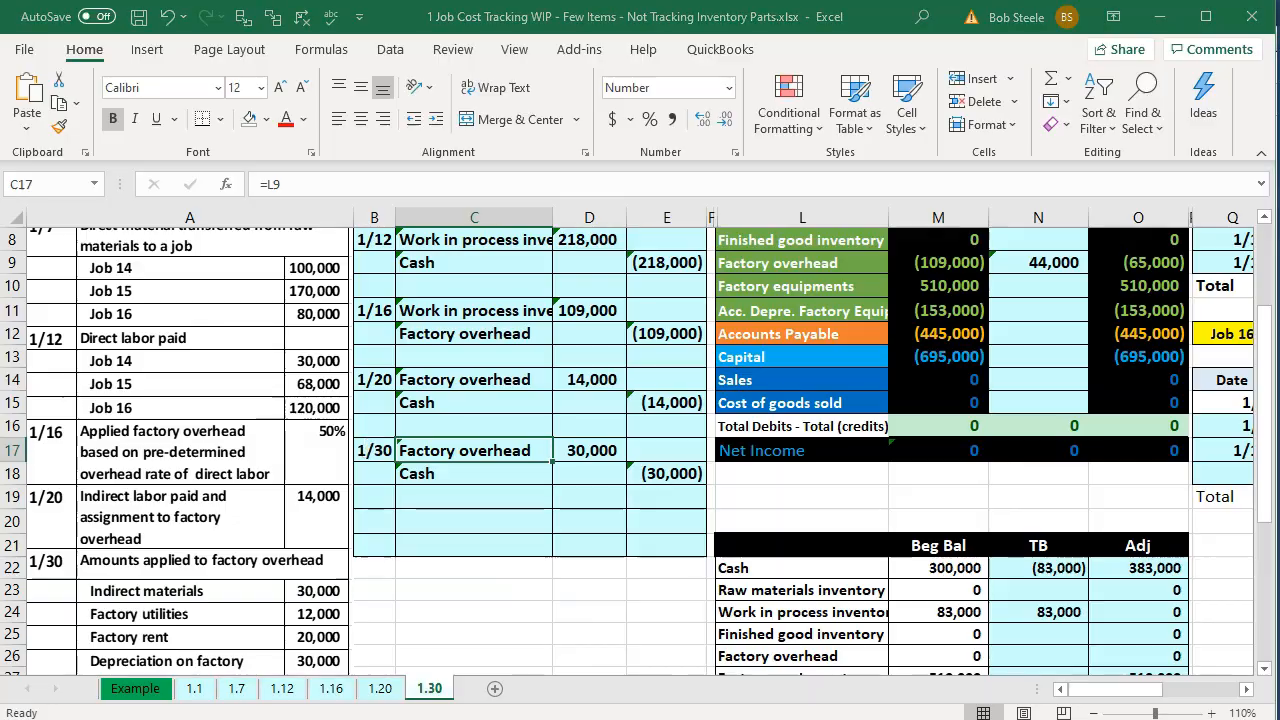
- Switch to QuickBooks, start a new check from the Checking account and date it 01/30/2020
{"action": "key", "text": "alt+Tab"}
{"action": "left_click", "coordinate": [85, 183]}
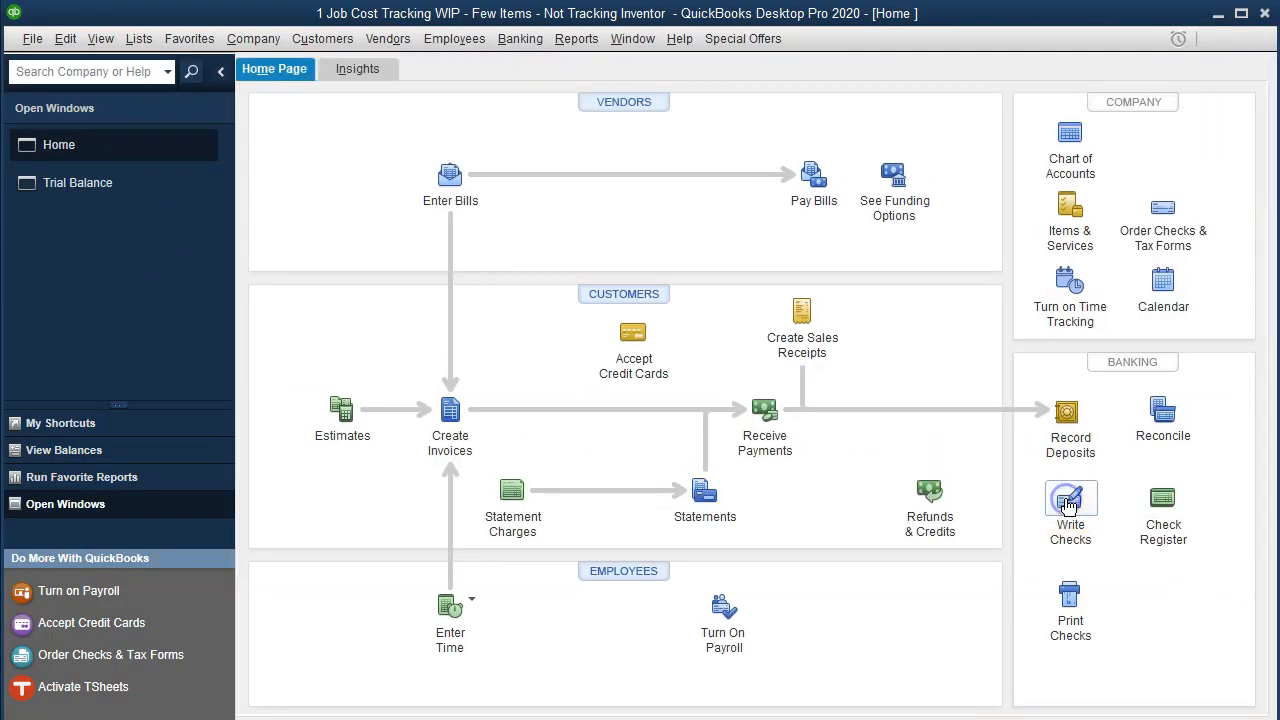
{"action": "left_click", "coordinate": [1067, 500]}
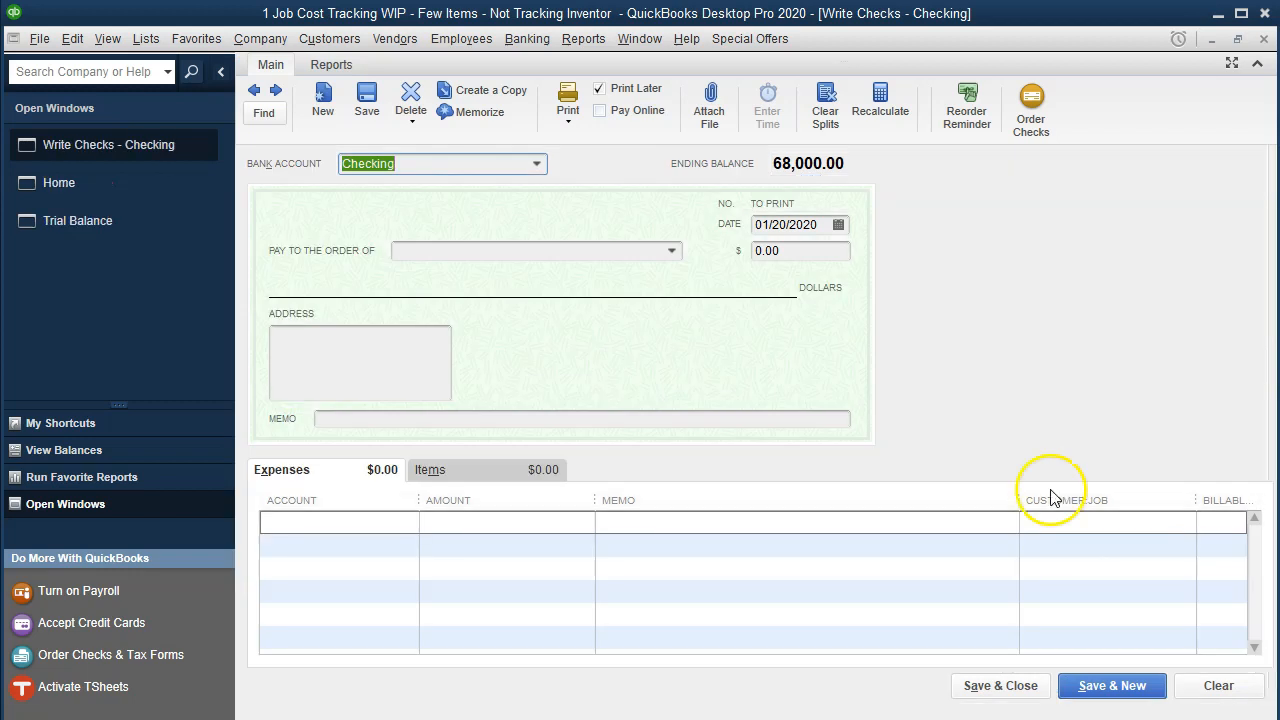
{"action": "key", "text": "Tab"}
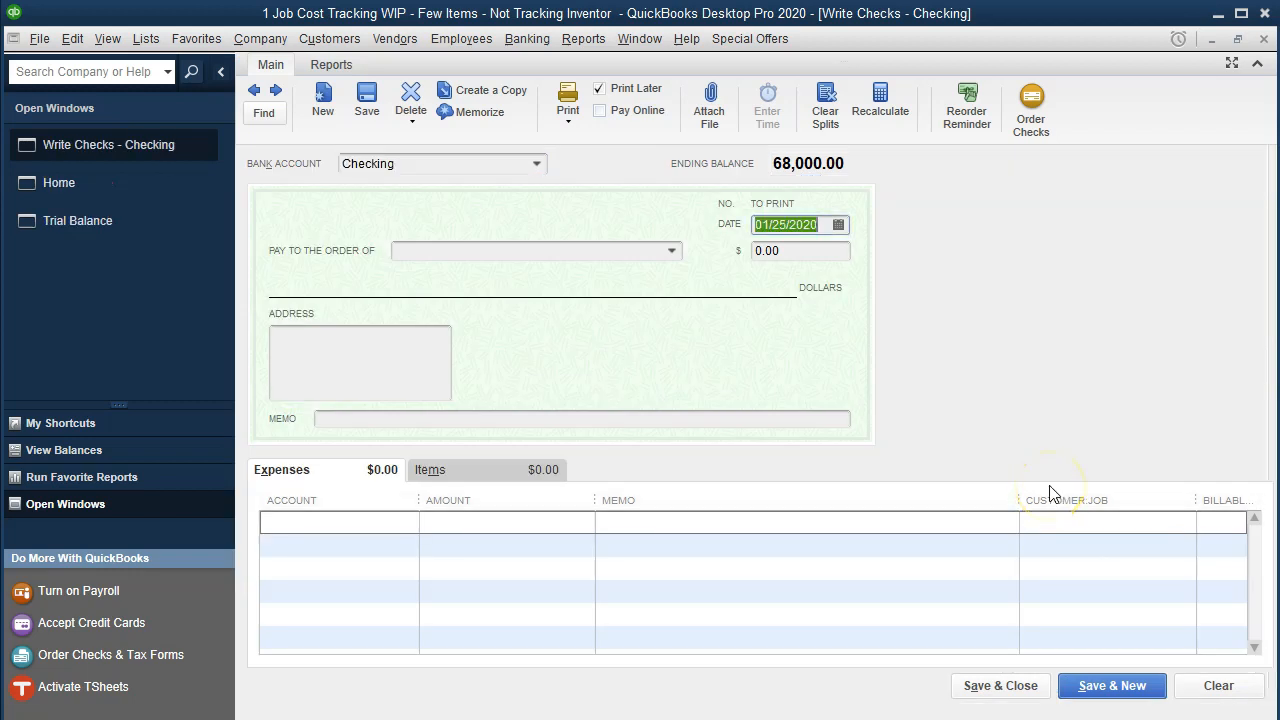
{"action": "key", "text": "plus"}
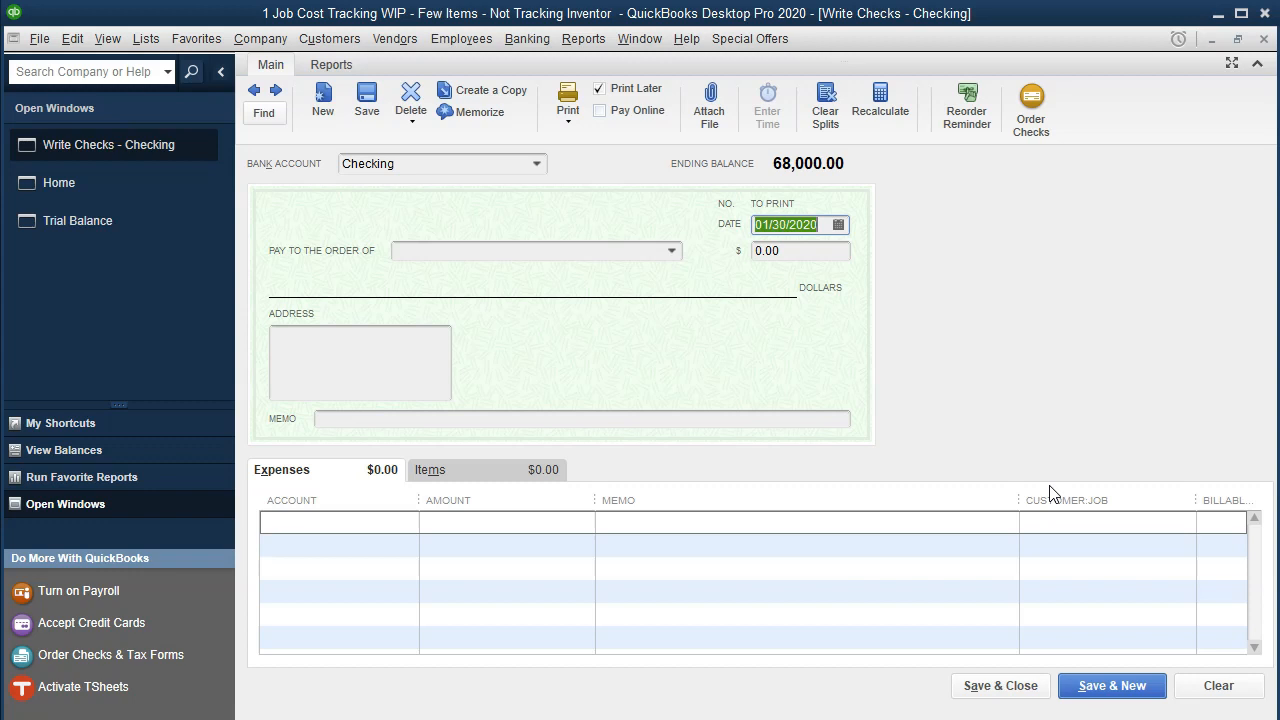
{"action": "key", "text": "Tab"}
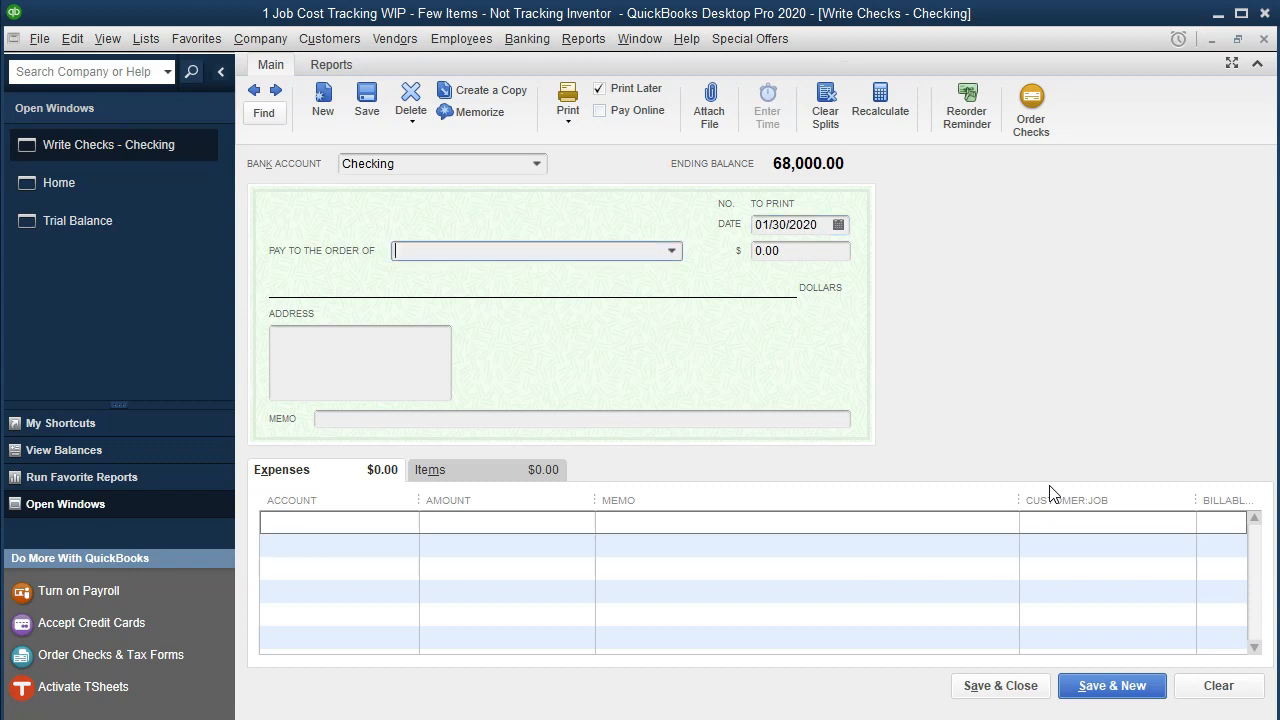
- Make the check payable to Staples, quick-adding it to the name list as a vendor
{"action": "left_click", "coordinate": [428, 252]}
{"action": "type", "text": "St"}
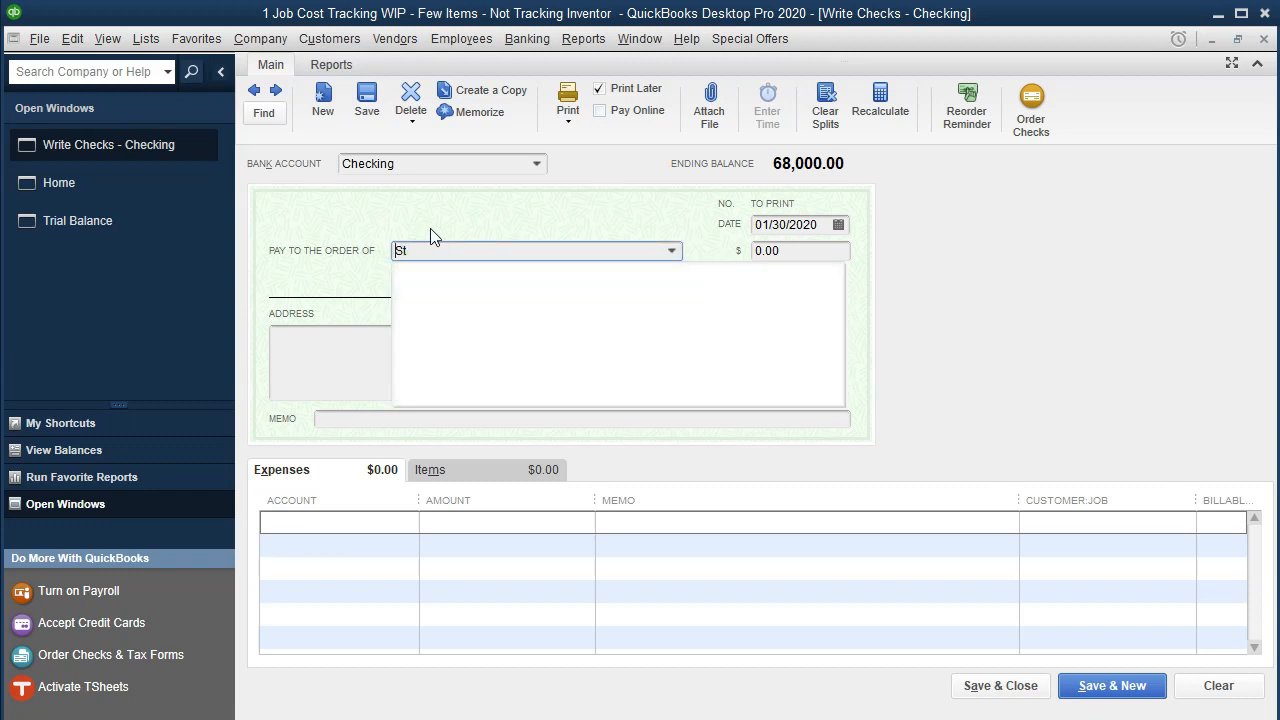
{"action": "type", "text": "aples"}
{"action": "key", "text": "Tab"}
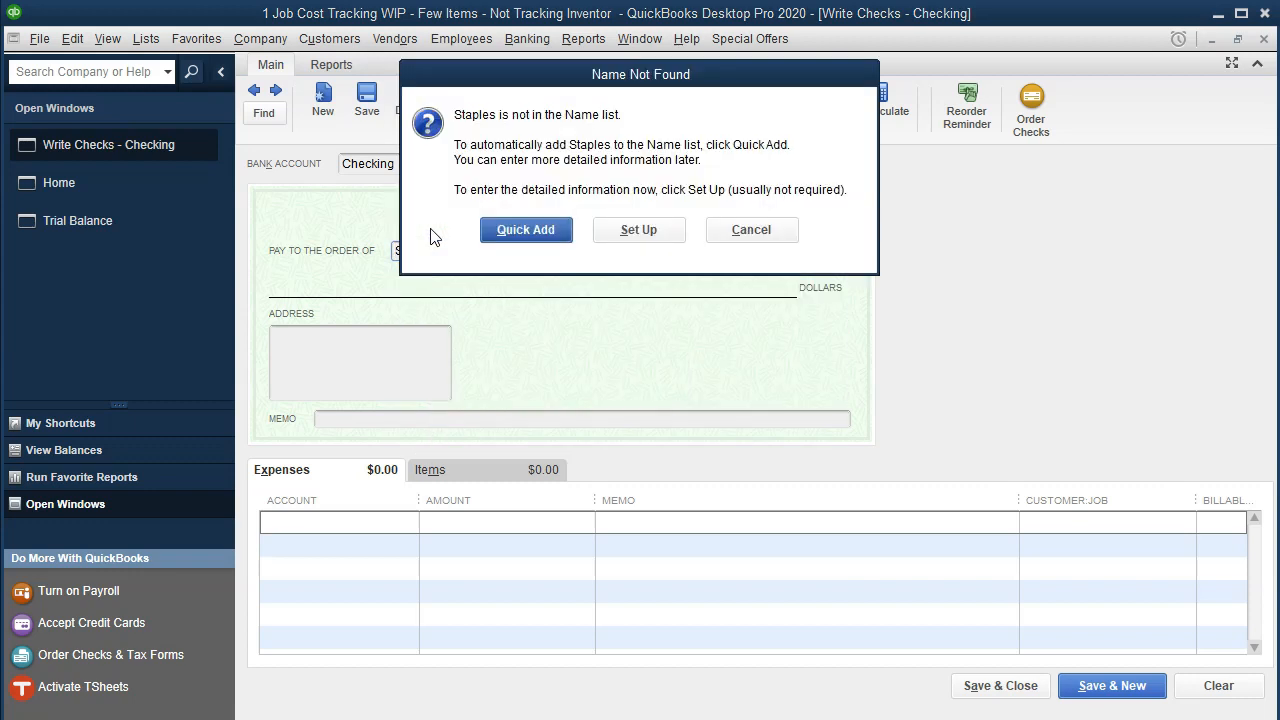
{"action": "key", "text": "Return"}
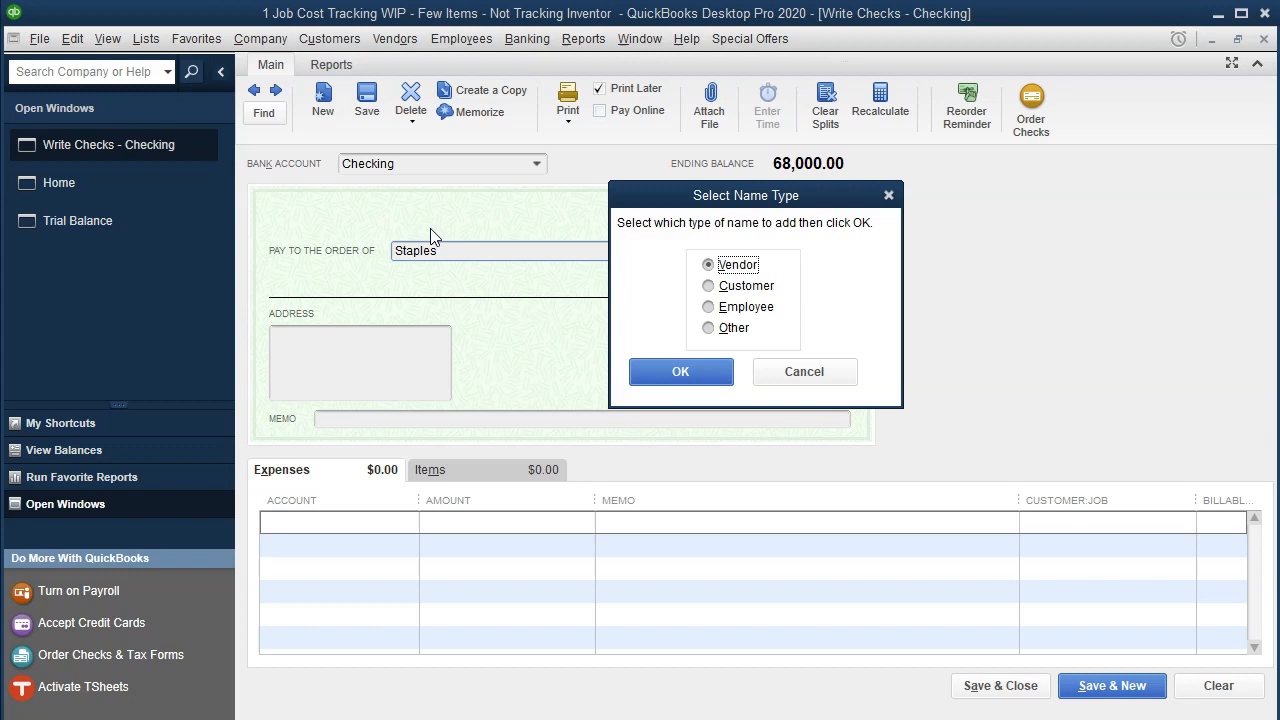
{"action": "left_click", "coordinate": [641, 388]}
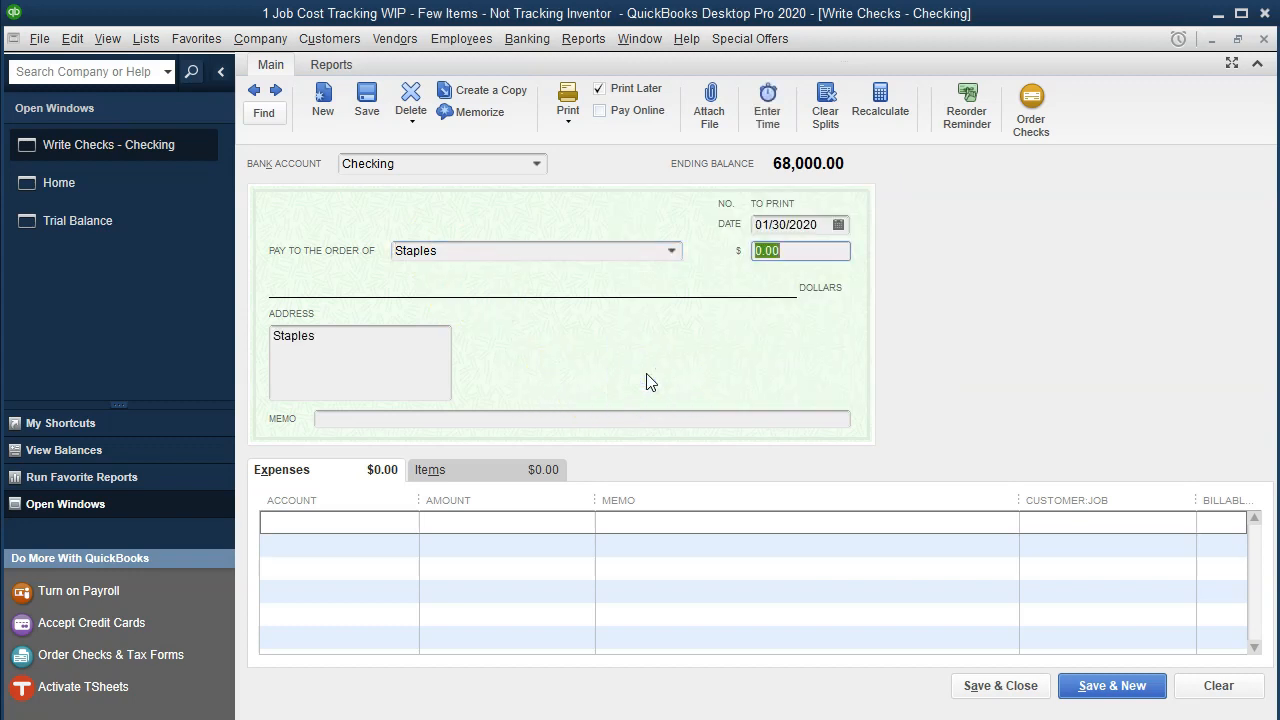
- Set the check amount to 30,000
{"action": "type", "text": "30000"}
{"action": "key", "text": "Tab"}
{"action": "key", "text": "Tab"}
{"action": "key", "text": "Tab"}
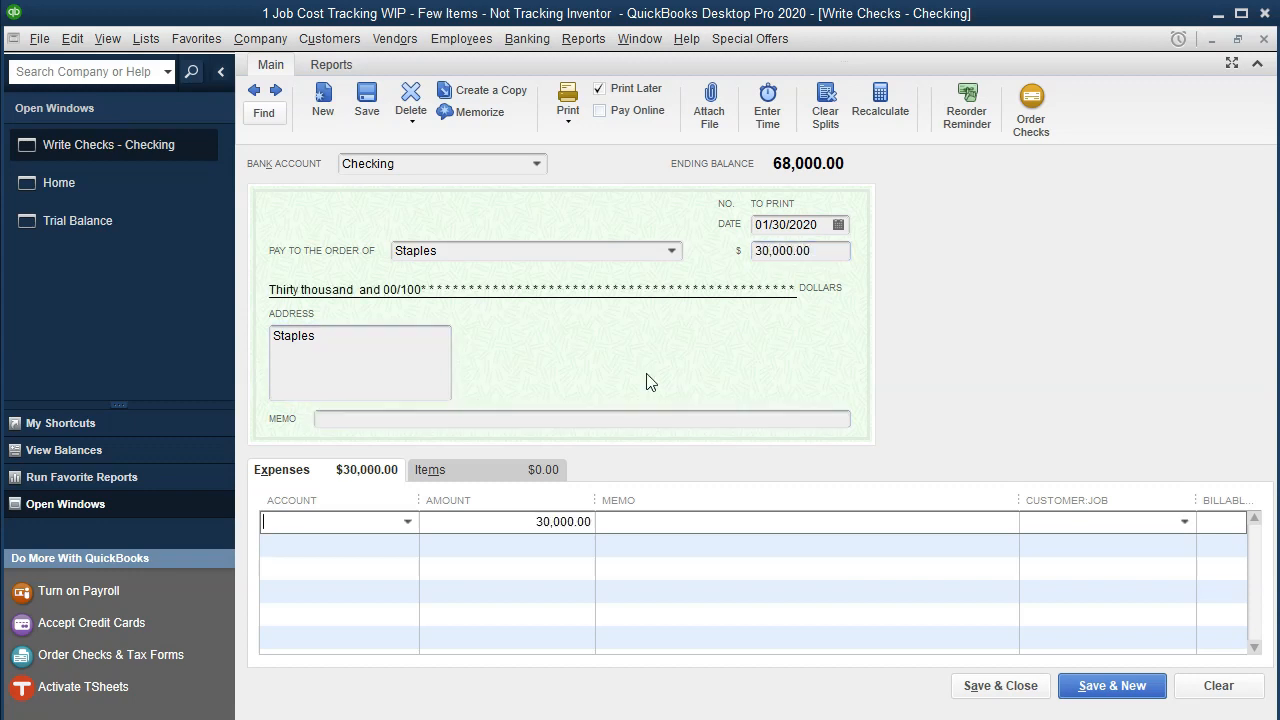
- Enter Indirect Materials as the check's memo and copy that text
{"action": "left_click", "coordinate": [395, 419]}
{"action": "type", "text": "Indirect Mat"}
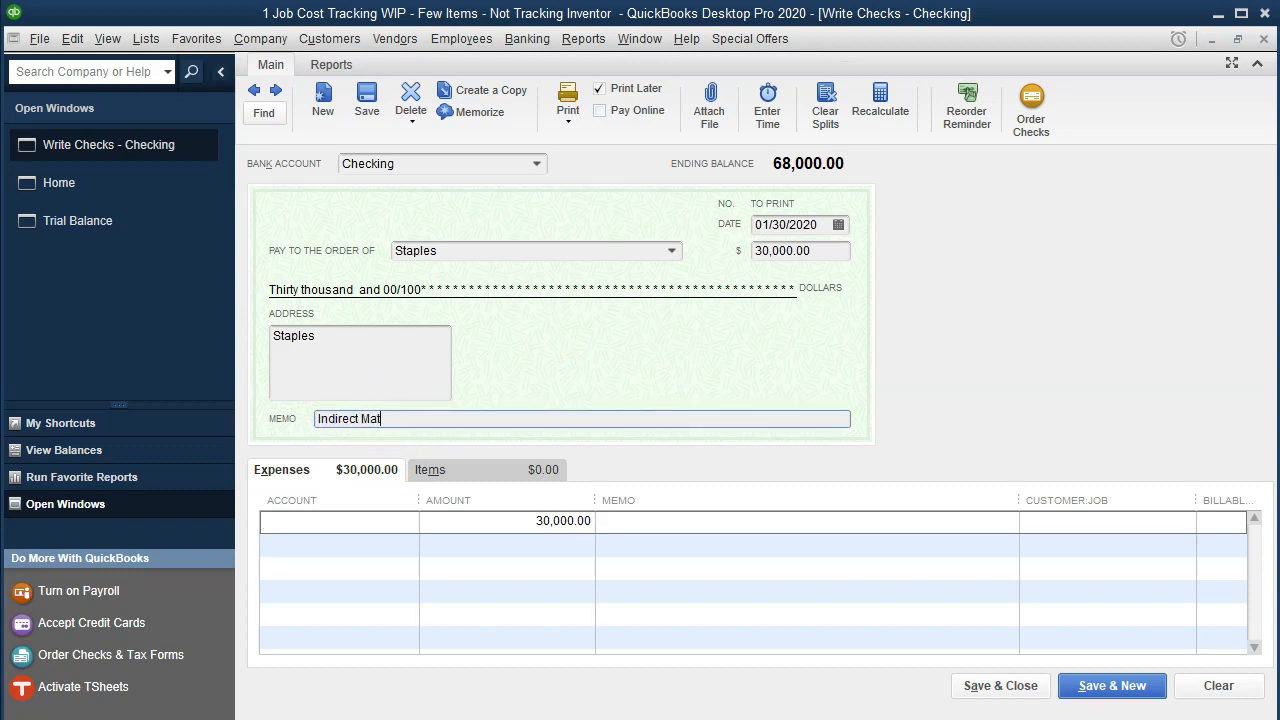
{"action": "type", "text": "erials"}
{"action": "key", "text": "shift+Left"}
{"action": "key", "text": "shift+Left"}
{"action": "key", "text": "shift+Left"}
{"action": "key", "text": "shift+Left"}
{"action": "key", "text": "shift+Left"}
{"action": "key", "text": "shift+Left"}
{"action": "key", "text": "shift+Left"}
{"action": "key", "text": "shift+Left"}
{"action": "key", "text": "shift+Left"}
{"action": "key", "text": "shift+Left"}
{"action": "key", "text": "shift+Left"}
{"action": "key", "text": "shift+Left"}
{"action": "key", "text": "shift+Left"}
{"action": "key", "text": "shift+Left"}
{"action": "key", "text": "shift+Left"}
{"action": "key", "text": "shift+Left"}
{"action": "key", "text": "shift+Left"}
{"action": "key", "text": "shift+Left"}
{"action": "key", "text": "ctrl+c"}
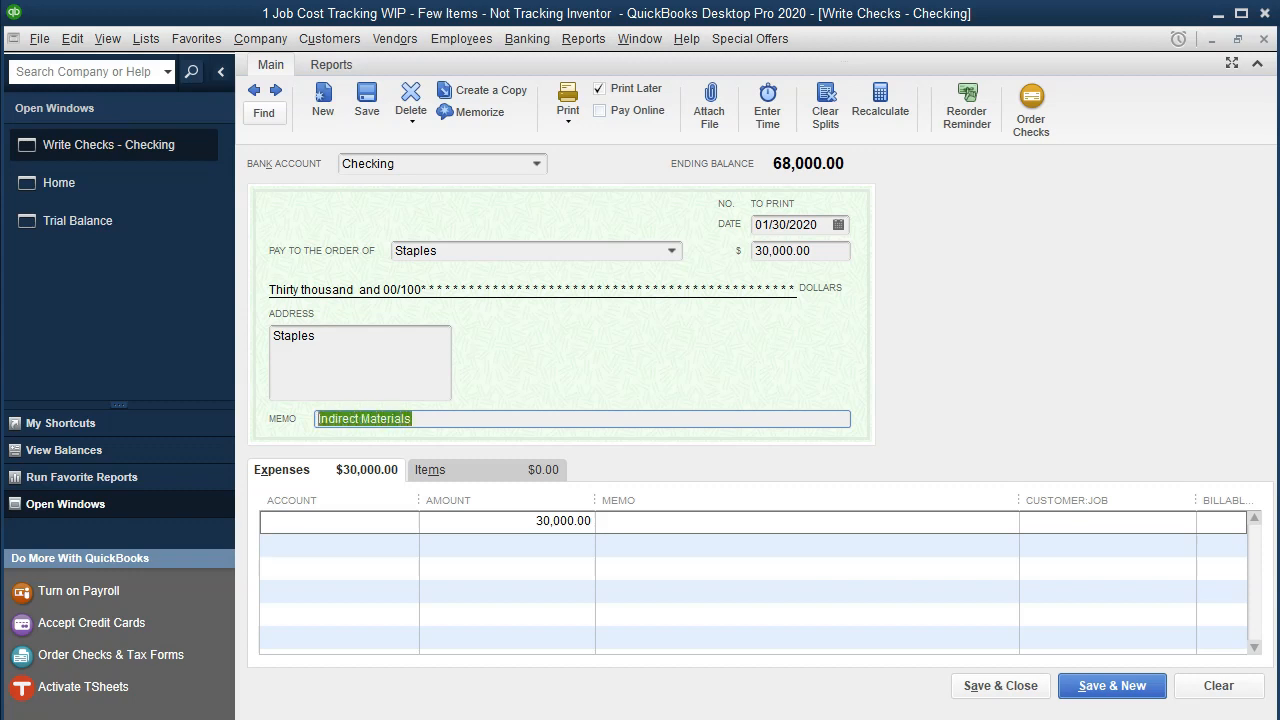
- Assign the expense line to the Factory Overhead account and paste Indirect Materials as its memo
{"action": "left_click", "coordinate": [320, 519]}
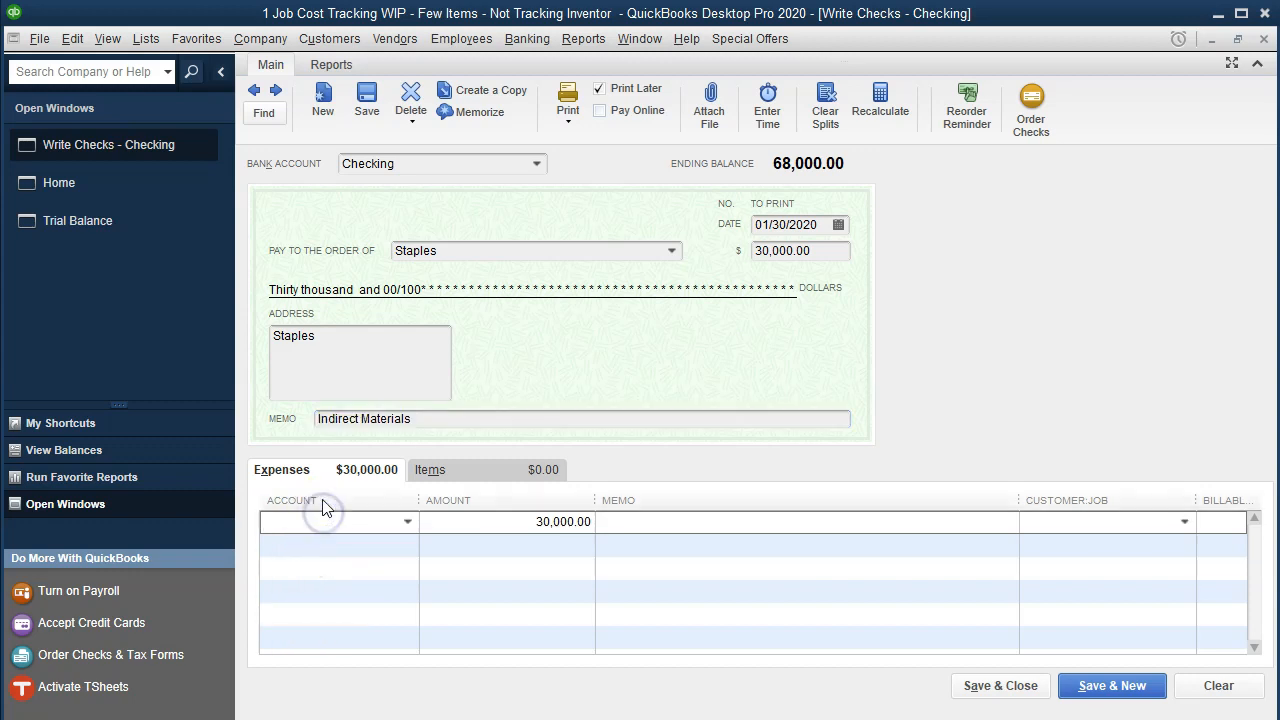
{"action": "type", "text": "Factory Overhead"}
{"action": "key", "text": "Up"}
{"action": "key", "text": "Tab"}
{"action": "key", "text": "Tab"}
{"action": "key", "text": "ctrl+v"}
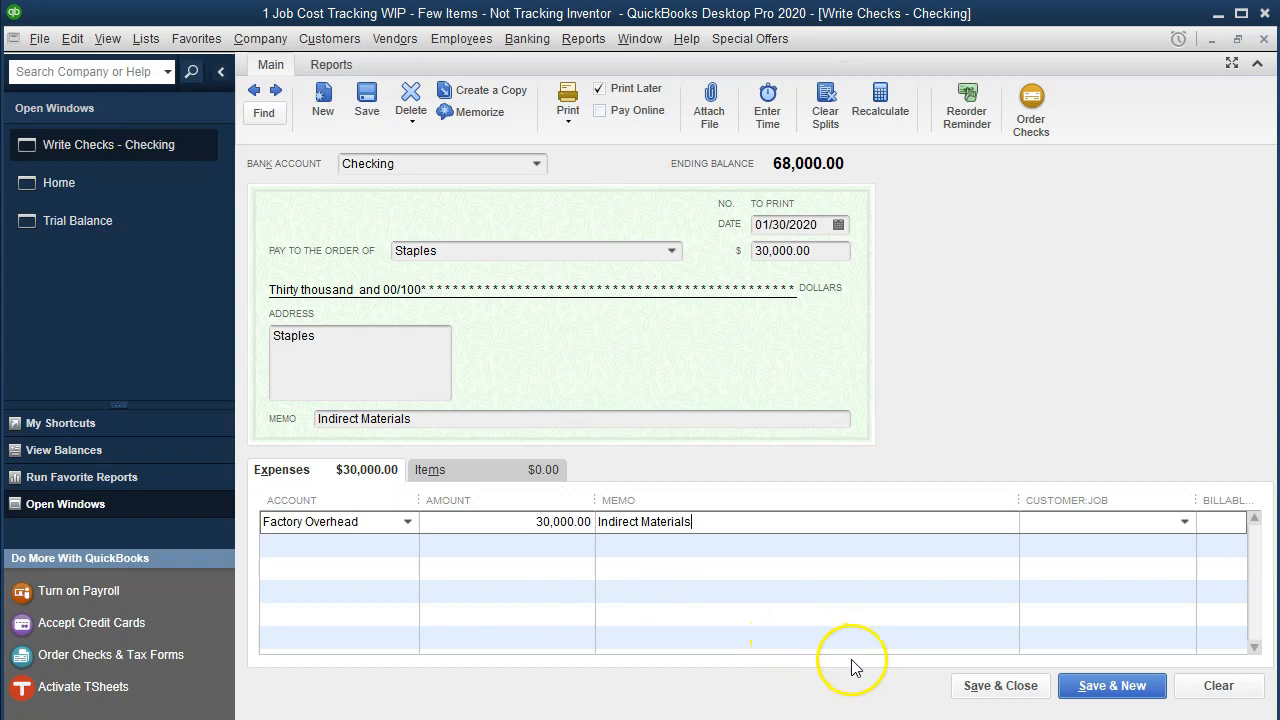
- Save and close the Staples check, accepting the future date, and go back to the Trial Balance report
{"action": "left_click", "coordinate": [967, 686]}
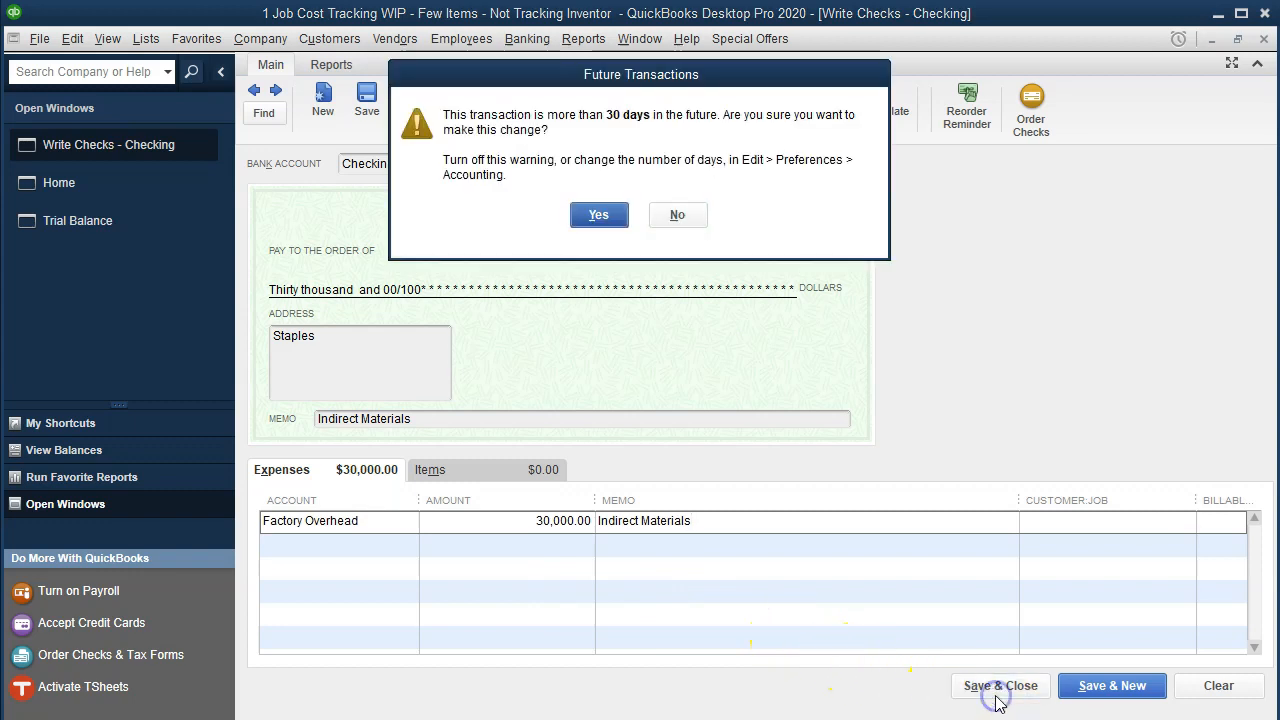
{"action": "left_click", "coordinate": [603, 216]}
{"action": "left_click", "coordinate": [107, 188]}
{"action": "left_click", "coordinate": [93, 145]}
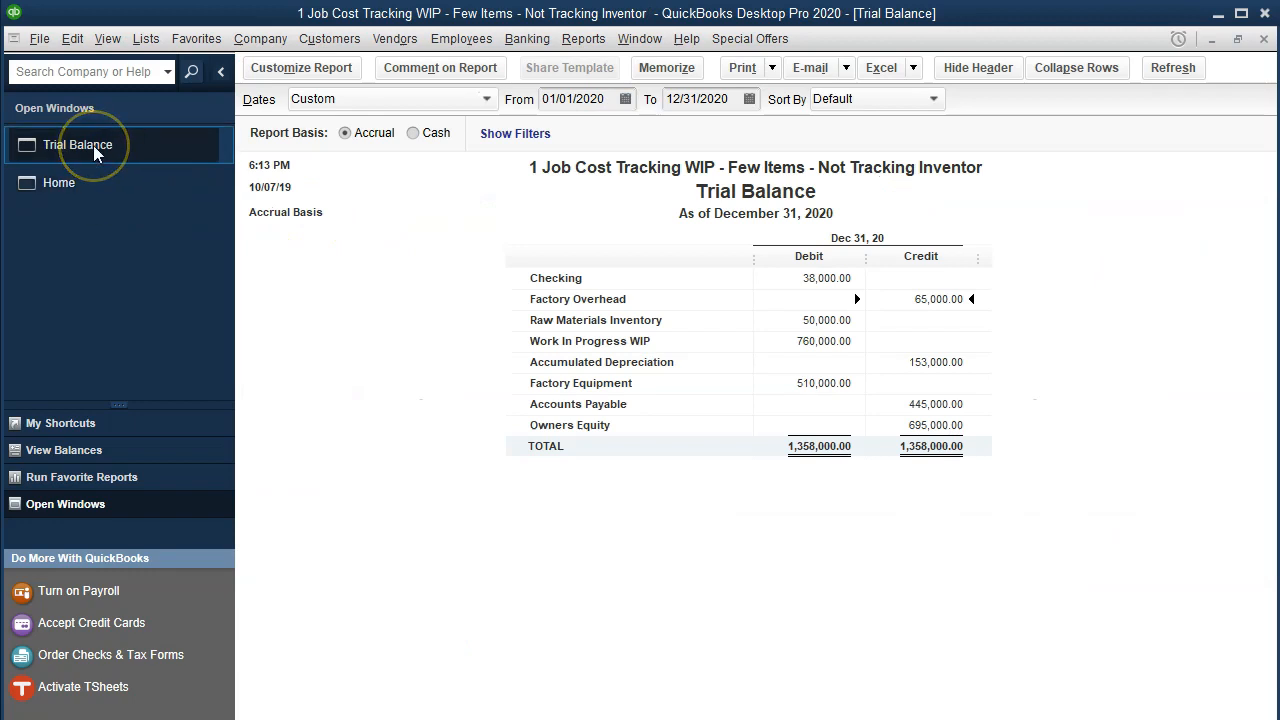
- Review the transactions behind the Factory Overhead balance in the Trial Balance and close the detail report
{"action": "double_click", "coordinate": [935, 301]}
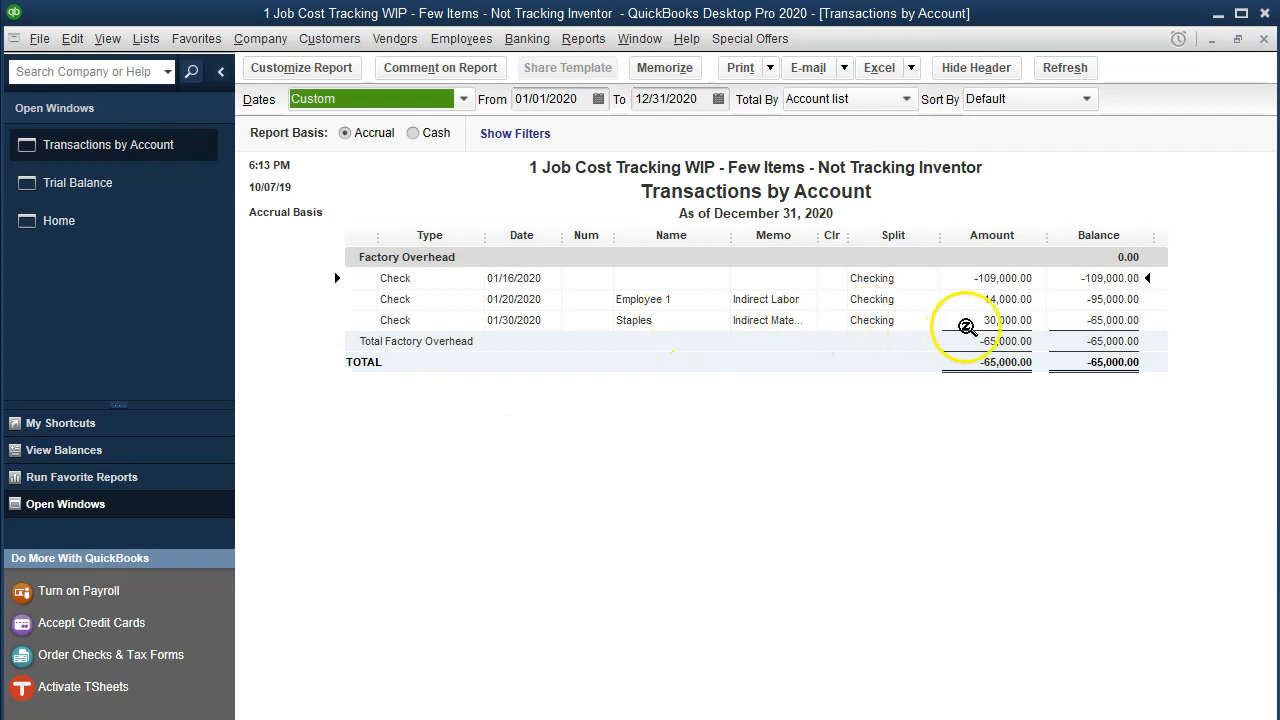
{"action": "left_click", "coordinate": [1263, 38]}
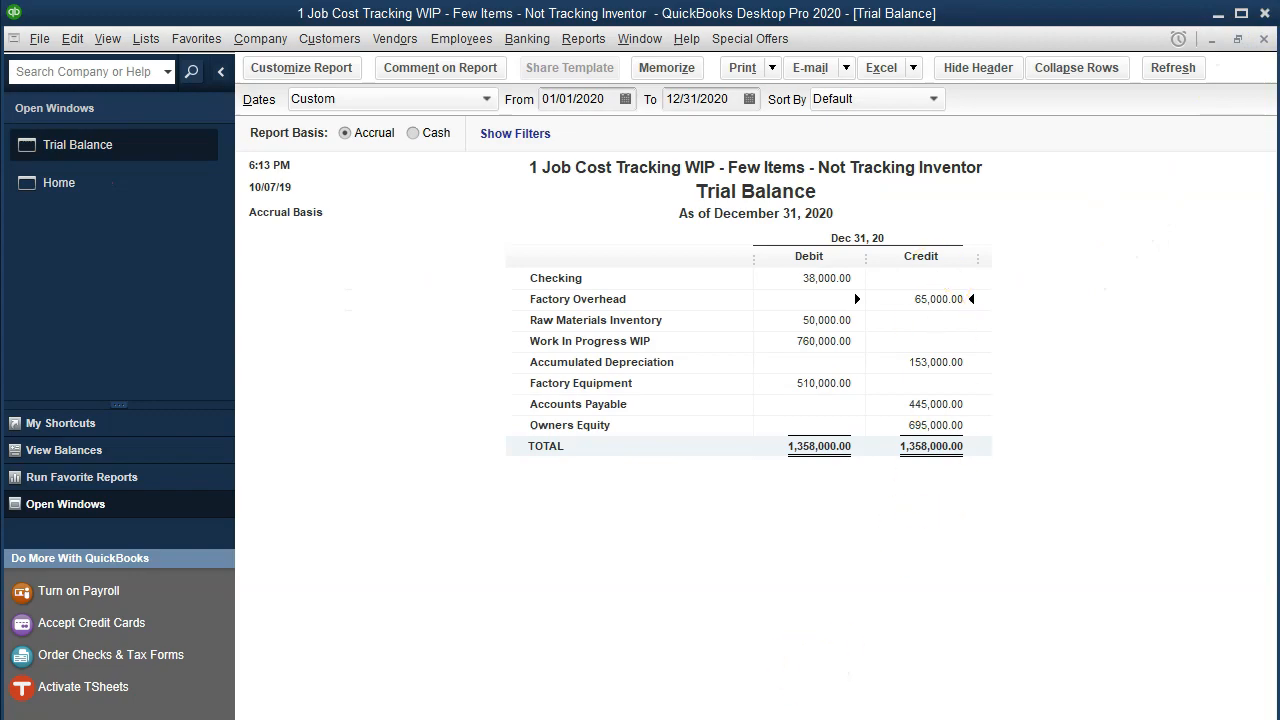
- Switch to the Excel worksheet and check the ending balances of Cash and Factory overhead against the Trial Balance
{"action": "left_click", "coordinate": [815, 718]}
{"action": "scroll", "coordinate": [790, 427], "scroll_direction": "up", "scroll_amount": 2}
{"action": "scroll", "coordinate": [790, 427], "scroll_direction": "up", "scroll_amount": 1}
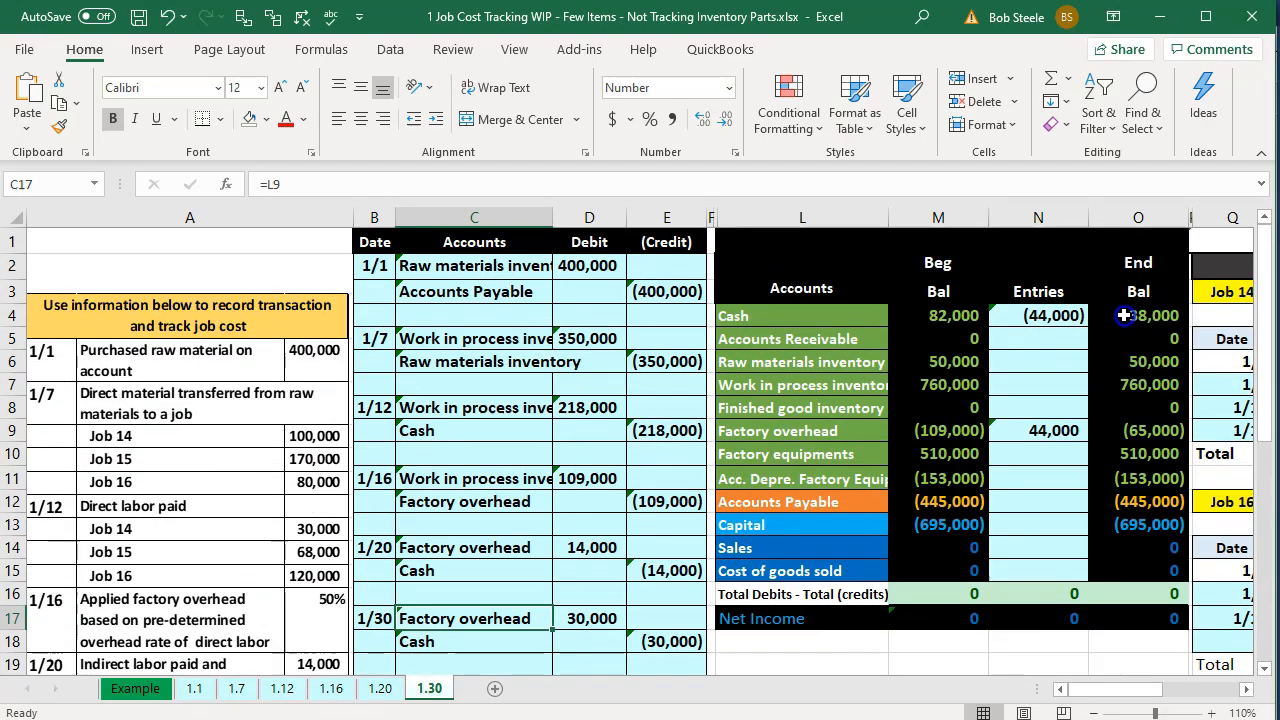
{"action": "left_click", "coordinate": [1150, 314]}
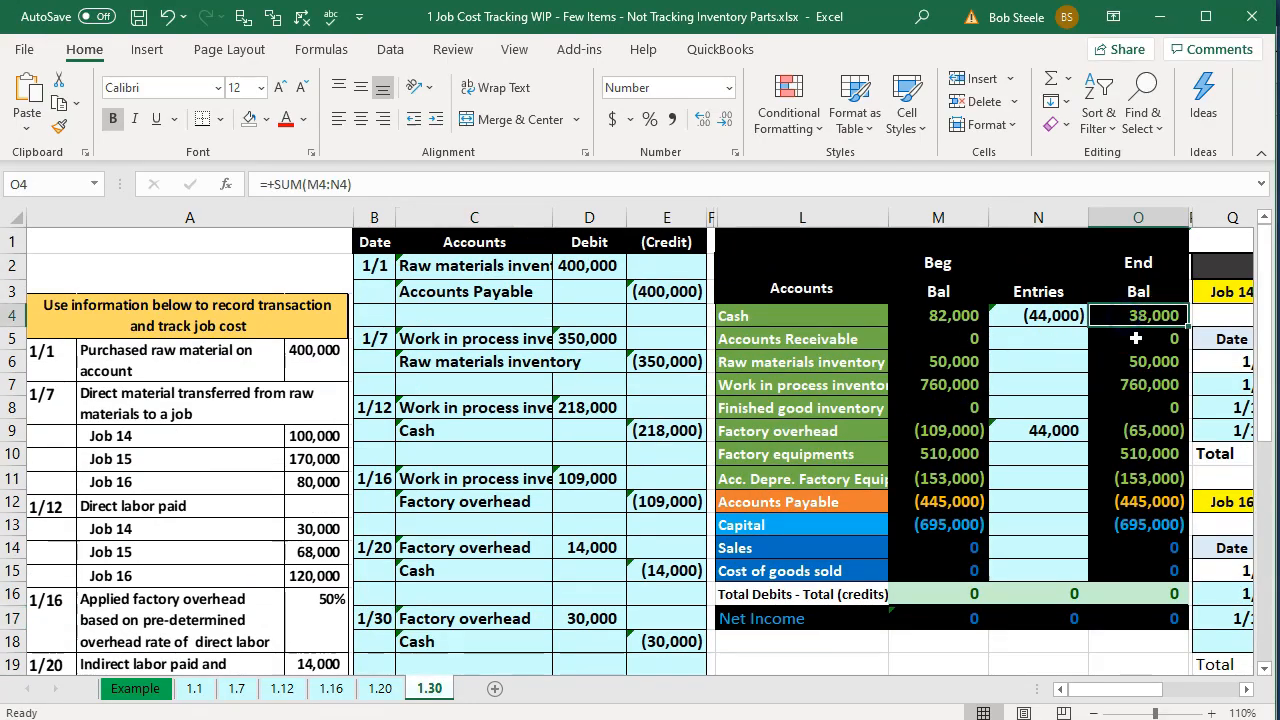
{"action": "left_click", "coordinate": [1143, 430]}
{"action": "scroll", "coordinate": [975, 497], "scroll_direction": "down", "scroll_amount": 2}
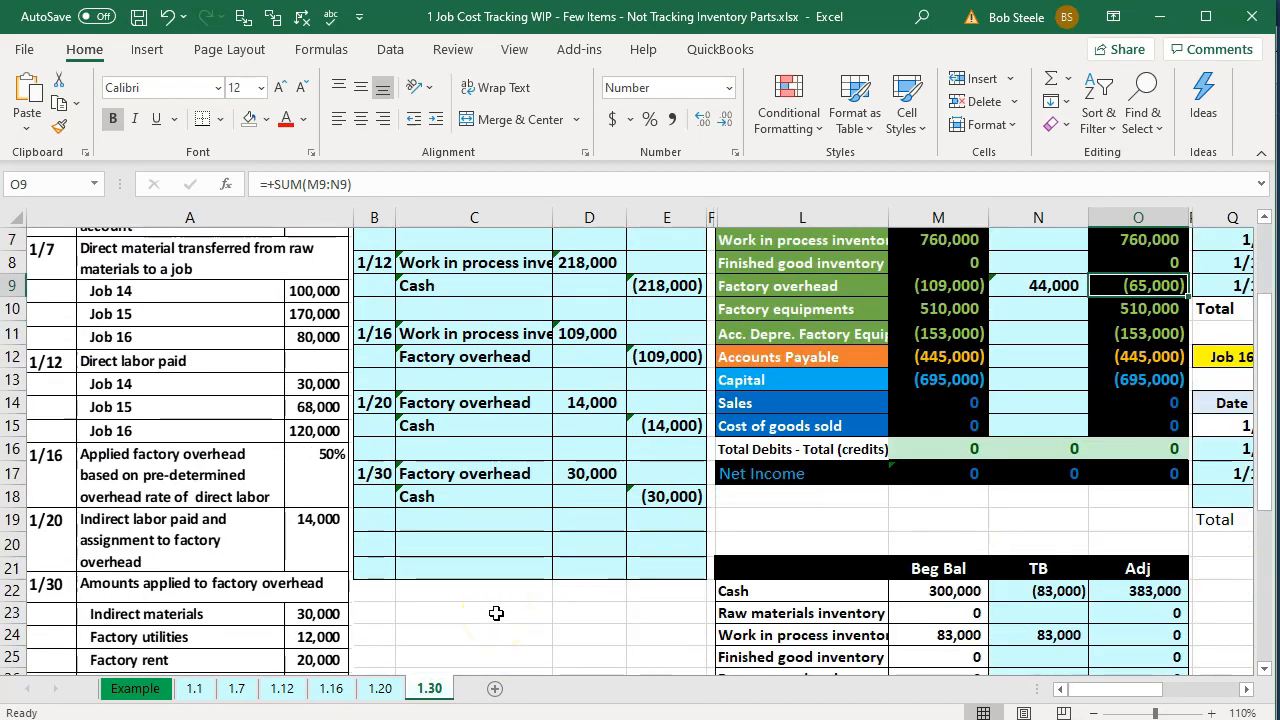
- Date a new journal entry 1/30 in cell B20, below the indirect materials entry
{"action": "left_click", "coordinate": [383, 543]}
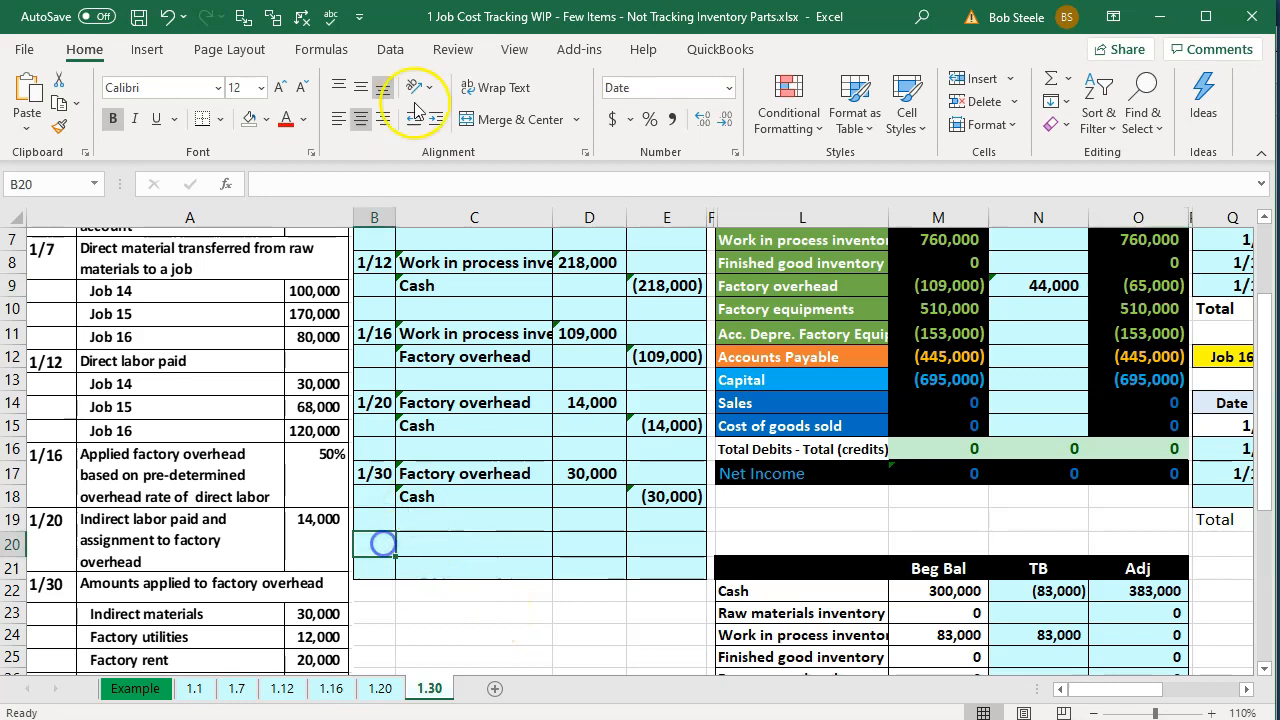
{"action": "type", "text": "1/30"}
{"action": "key", "text": "Return"}
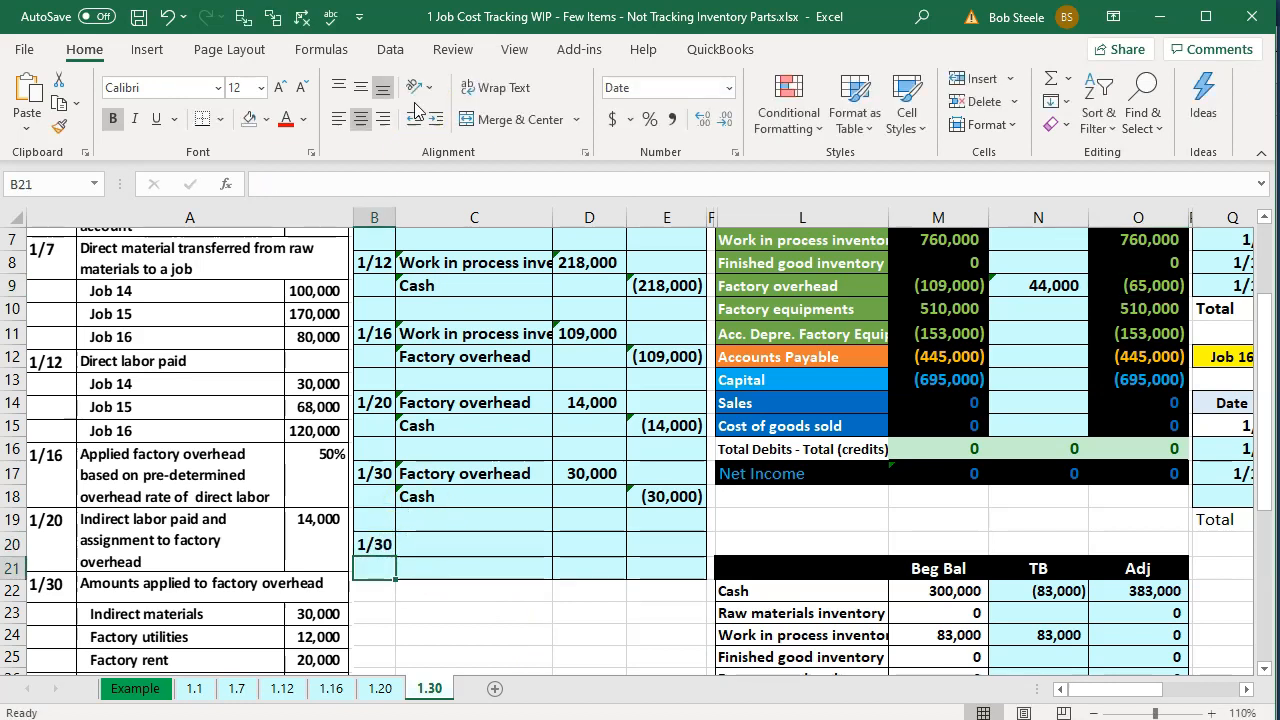
{"action": "key", "text": "Right"}
{"action": "key", "text": "Up"}
{"action": "key", "text": "Right"}
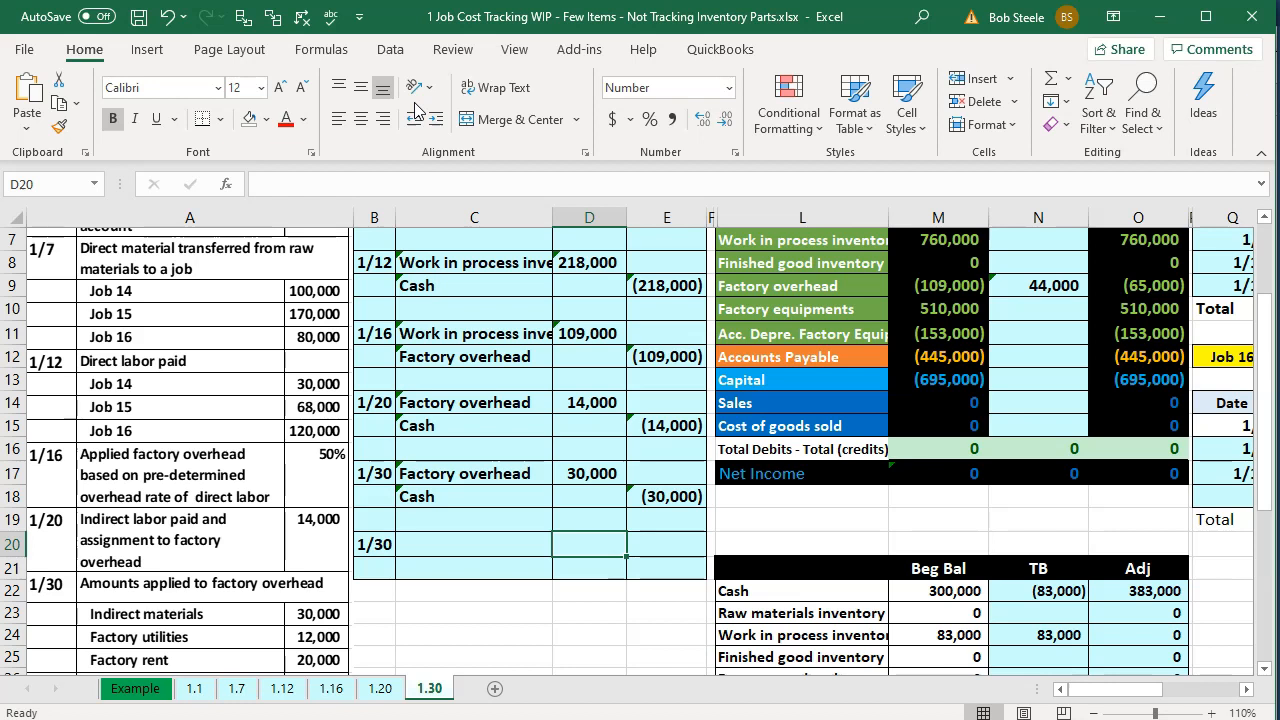
{"action": "key", "text": "Left"}
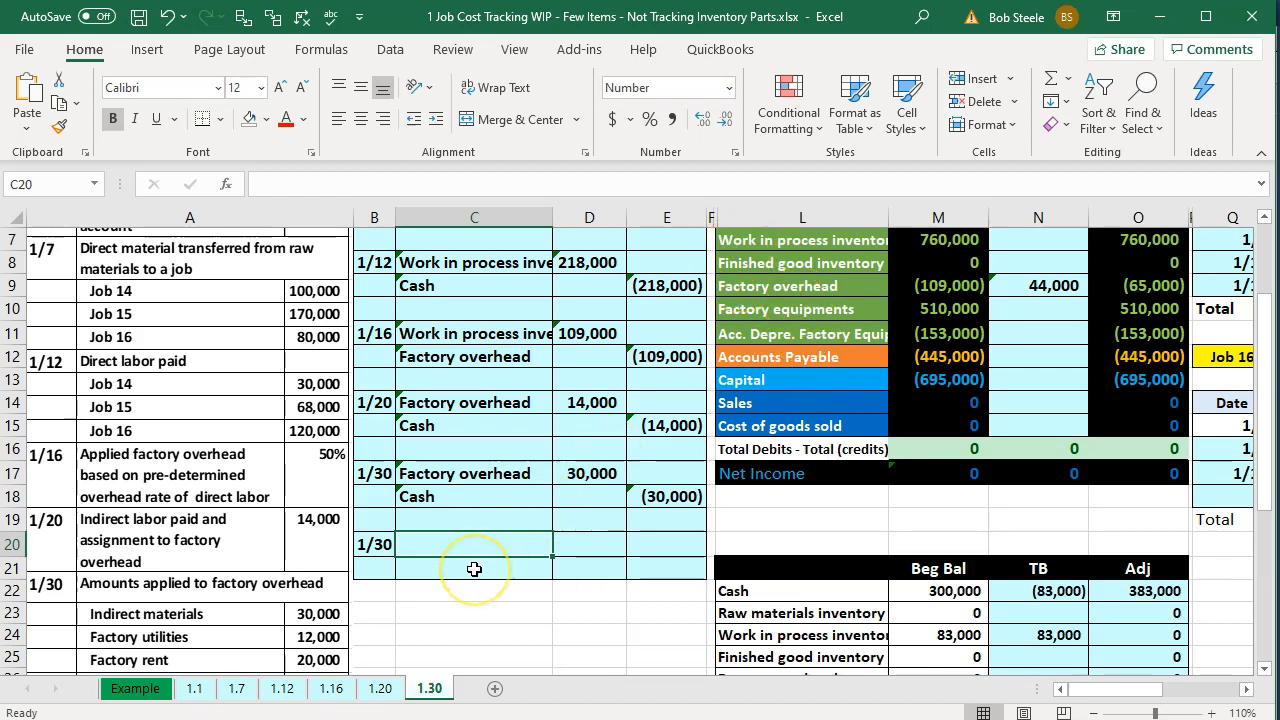
- Link the debit account in C20 to the Factory overhead account name in L9
{"action": "type", "text": "="}
{"action": "key", "text": "Right"}
{"action": "key", "text": "Right"}
{"action": "key", "text": "Right"}
{"action": "key", "text": "Up"}
{"action": "key", "text": "Up"}
{"action": "key", "text": "Up"}
{"action": "key", "text": "Up"}
{"action": "key", "text": "Up"}
{"action": "key", "text": "Up"}
{"action": "key", "text": "Up"}
{"action": "key", "text": "Up"}
{"action": "key", "text": "Up"}
{"action": "key", "text": "Up"}
{"action": "key", "text": "Up"}
{"action": "key", "text": "Right"}
{"action": "key", "text": "Return"}
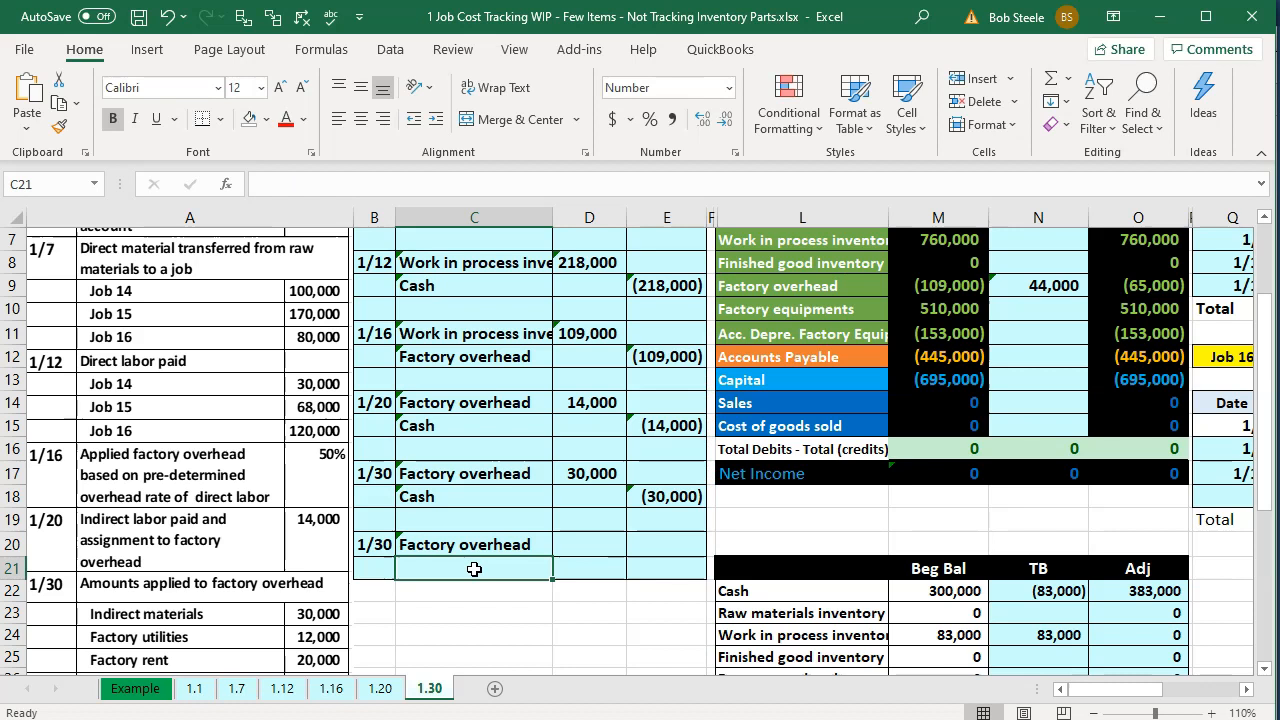
- Link the credit account in C21 to the Cash account name in L4
{"action": "type", "text": "="}
{"action": "key", "text": "Right"}
{"action": "key", "text": "Right"}
{"action": "key", "text": "Right"}
{"action": "key", "text": "Up"}
{"action": "key", "text": "Up"}
{"action": "key", "text": "Up"}
{"action": "key", "text": "Up"}
{"action": "key", "text": "Up"}
{"action": "key", "text": "Up"}
{"action": "key", "text": "Up"}
{"action": "key", "text": "Up"}
{"action": "key", "text": "Up"}
{"action": "key", "text": "Up"}
{"action": "key", "text": "Up"}
{"action": "key", "text": "Up"}
{"action": "key", "text": "Up"}
{"action": "key", "text": "Up"}
{"action": "key", "text": "Up"}
{"action": "key", "text": "Up"}
{"action": "key", "text": "Up"}
{"action": "key", "text": "Up"}
{"action": "key", "text": "Down"}
{"action": "key", "text": "Return"}
- Enter 12,000 as the Factory overhead debit in D20 for the factory utilities
{"action": "key", "text": "Up"}
{"action": "key", "text": "Right"}
{"action": "key", "text": "Up"}
{"action": "scroll", "coordinate": [474, 568], "scroll_direction": "down", "scroll_amount": 2}
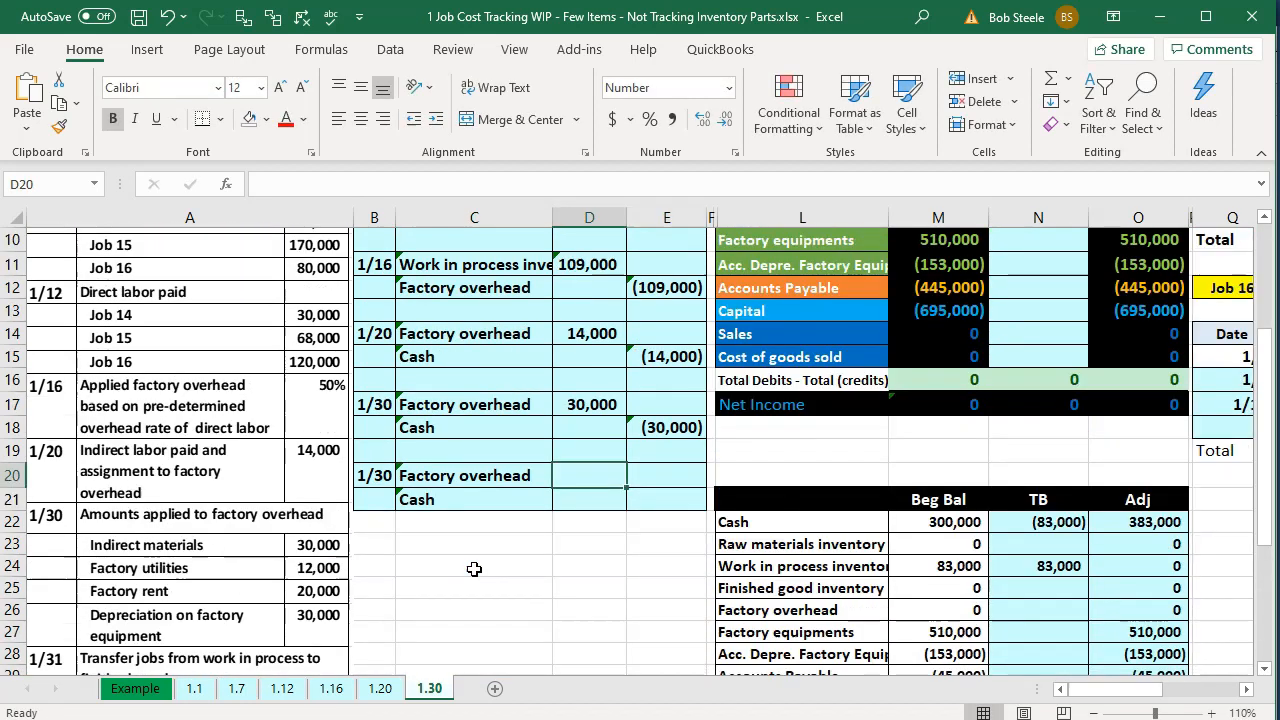
{"action": "type", "text": "120000"}
{"action": "key", "text": "ctrl+Return"}
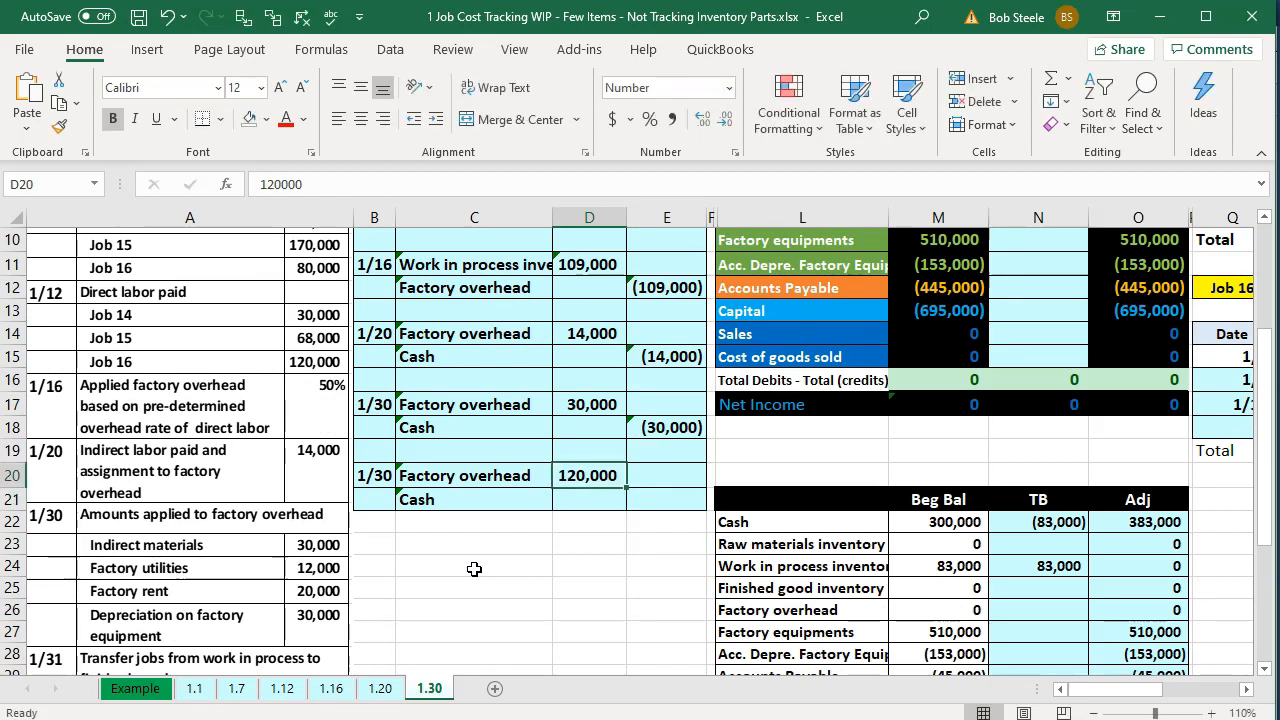
{"action": "type", "text": "120000"}
{"action": "key", "text": "Return"}
{"action": "key", "text": "Up"}
{"action": "type", "text": "12000"}
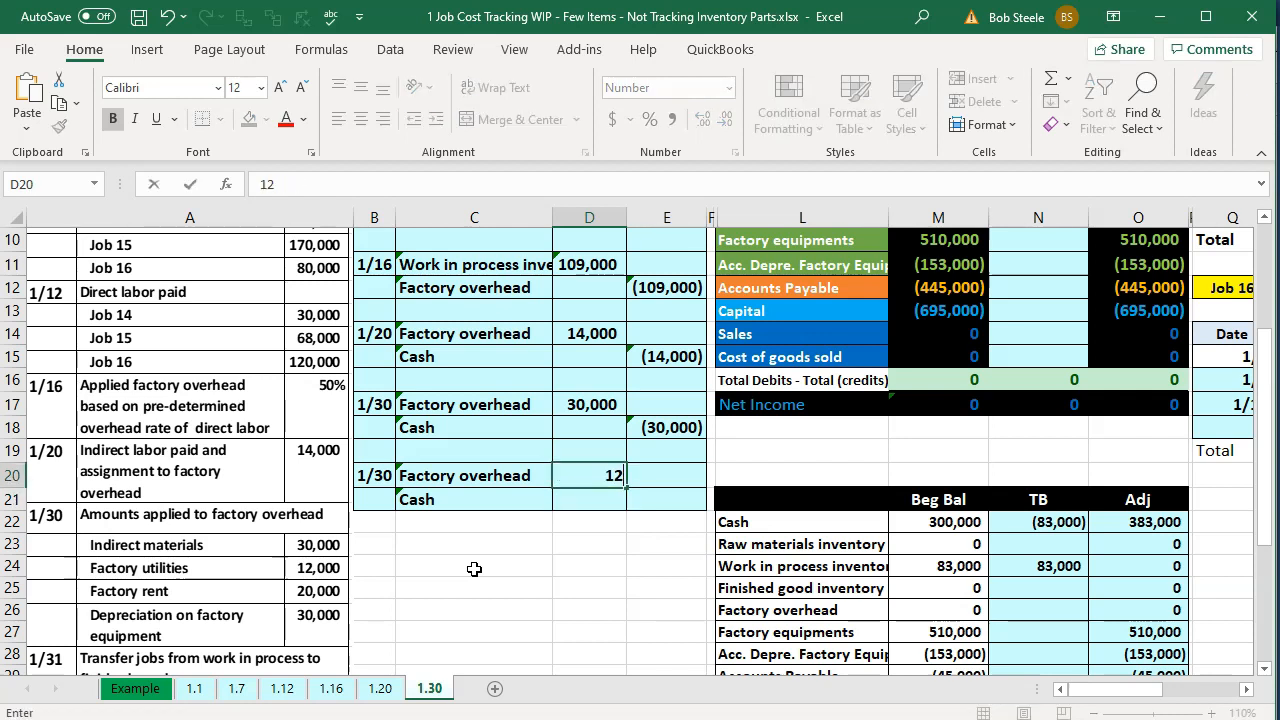
{"action": "key", "text": "Tab"}
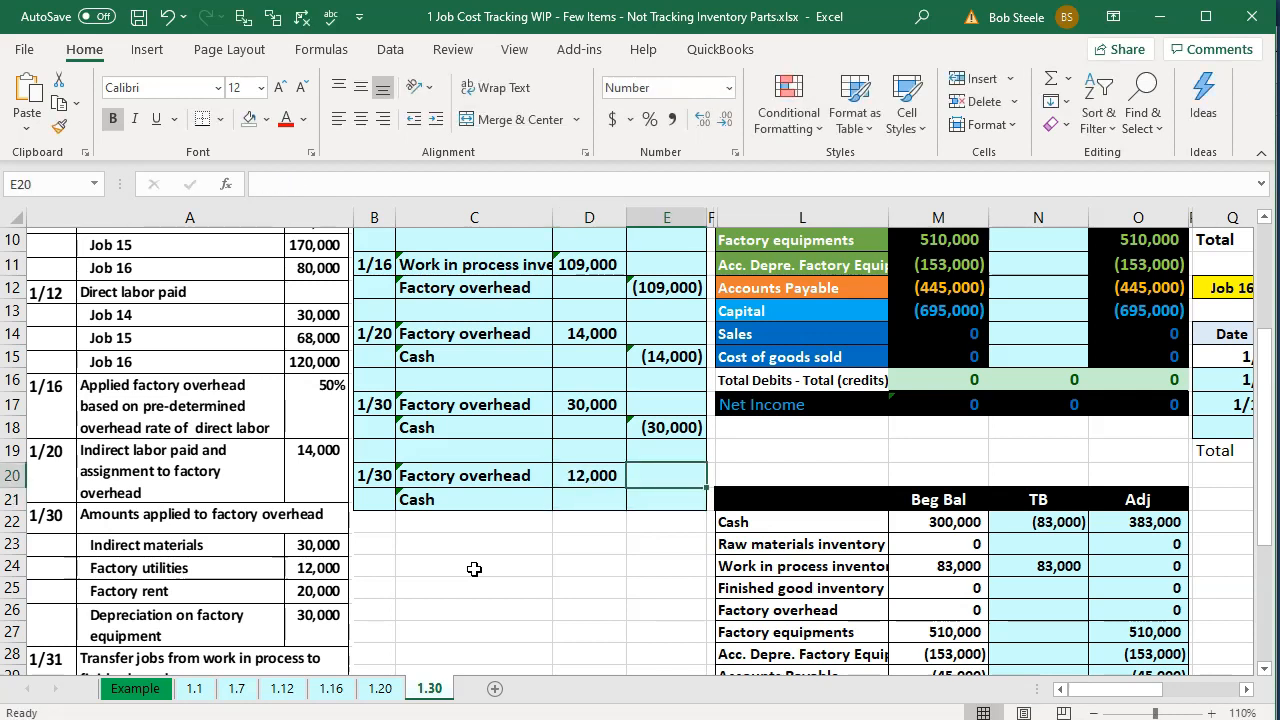
{"action": "type", "text": "-"}
{"action": "key", "text": "Left"}
{"action": "key", "text": "Up"}
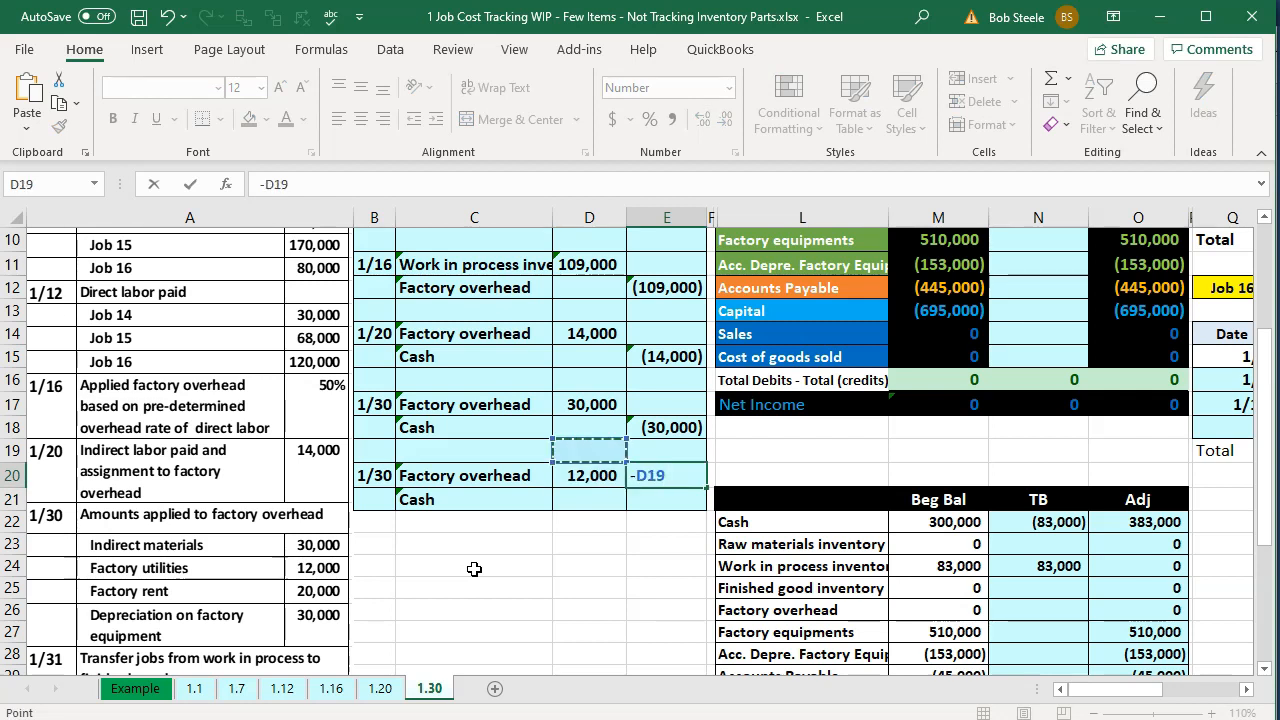
{"action": "key", "text": "BackSpace"}
{"action": "key", "text": "BackSpace"}
{"action": "key", "text": "BackSpace"}
{"action": "key", "text": "BackSpace"}
{"action": "key", "text": "Return"}
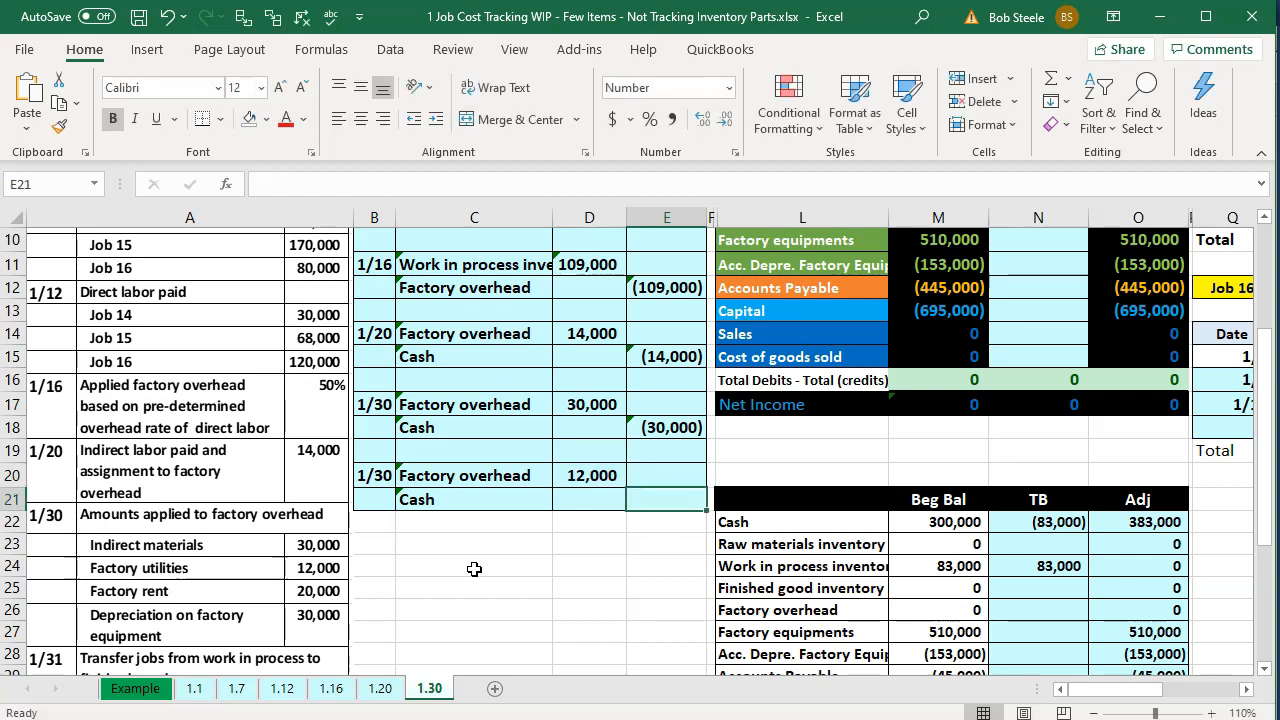
- Enter the Cash credit in E21 as the negative of the debit in D20
{"action": "type", "text": "=-"}
{"action": "key", "text": "Left"}
{"action": "key", "text": "Up"}
{"action": "key", "text": "Return"}
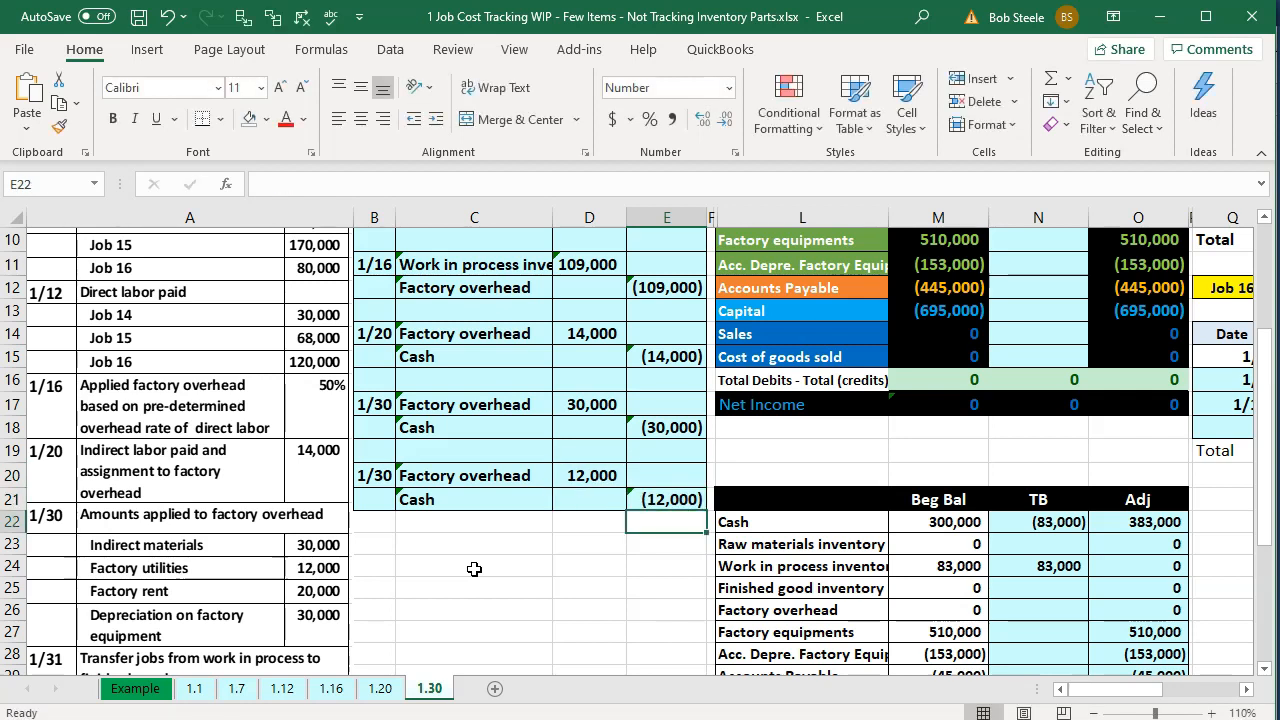
- Add the debit in D20 to the Factory overhead entries formula in N9, making it =+D14+D17+D20
{"action": "key", "text": "Right"}
{"action": "key", "text": "Right"}
{"action": "key", "text": "Right"}
{"action": "key", "text": "Right"}
{"action": "key", "text": "Up"}
{"action": "key", "text": "Up"}
{"action": "key", "text": "Up"}
{"action": "key", "text": "Up"}
{"action": "key", "text": "Up"}
{"action": "key", "text": "Up"}
{"action": "key", "text": "Up"}
{"action": "key", "text": "Up"}
{"action": "key", "text": "Up"}
{"action": "key", "text": "Up"}
{"action": "key", "text": "Up"}
{"action": "key", "text": "Up"}
{"action": "key", "text": "Up"}
{"action": "key", "text": "Left"}
{"action": "key", "text": "Left"}
{"action": "key", "text": "Right"}
{"action": "key", "text": "Right"}
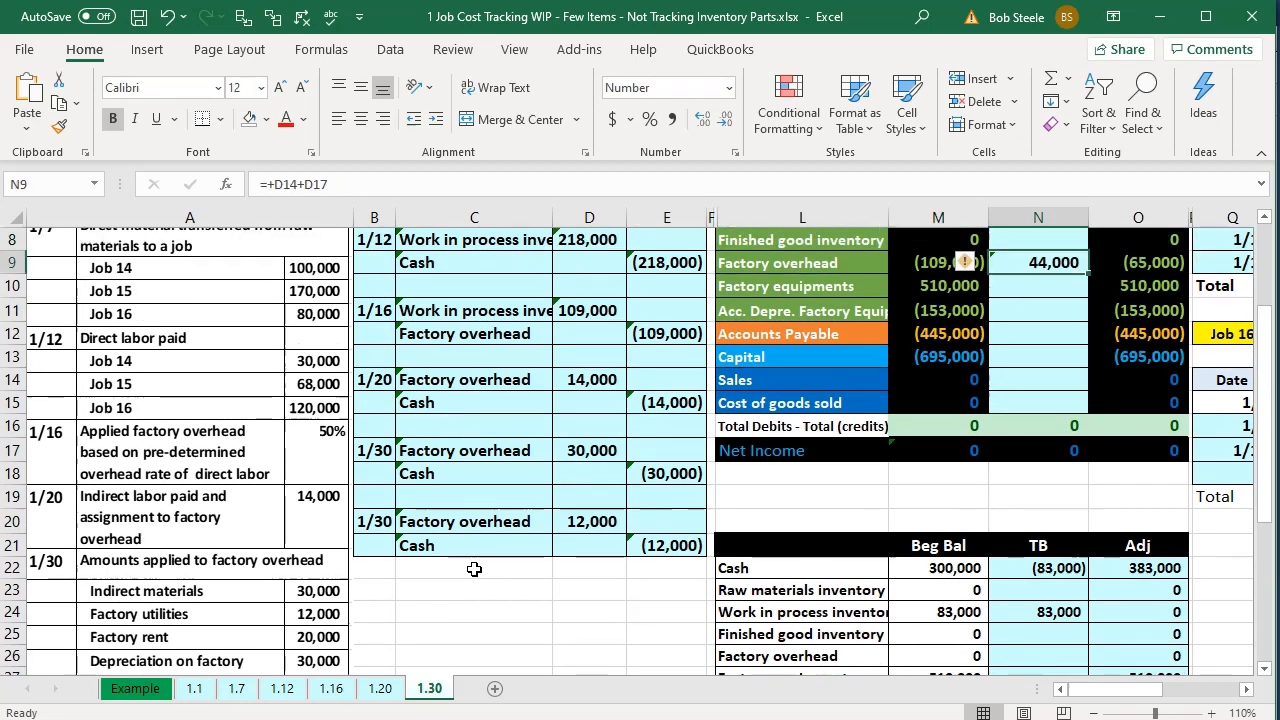
{"action": "key", "text": "F2"}
{"action": "type", "text": "+"}
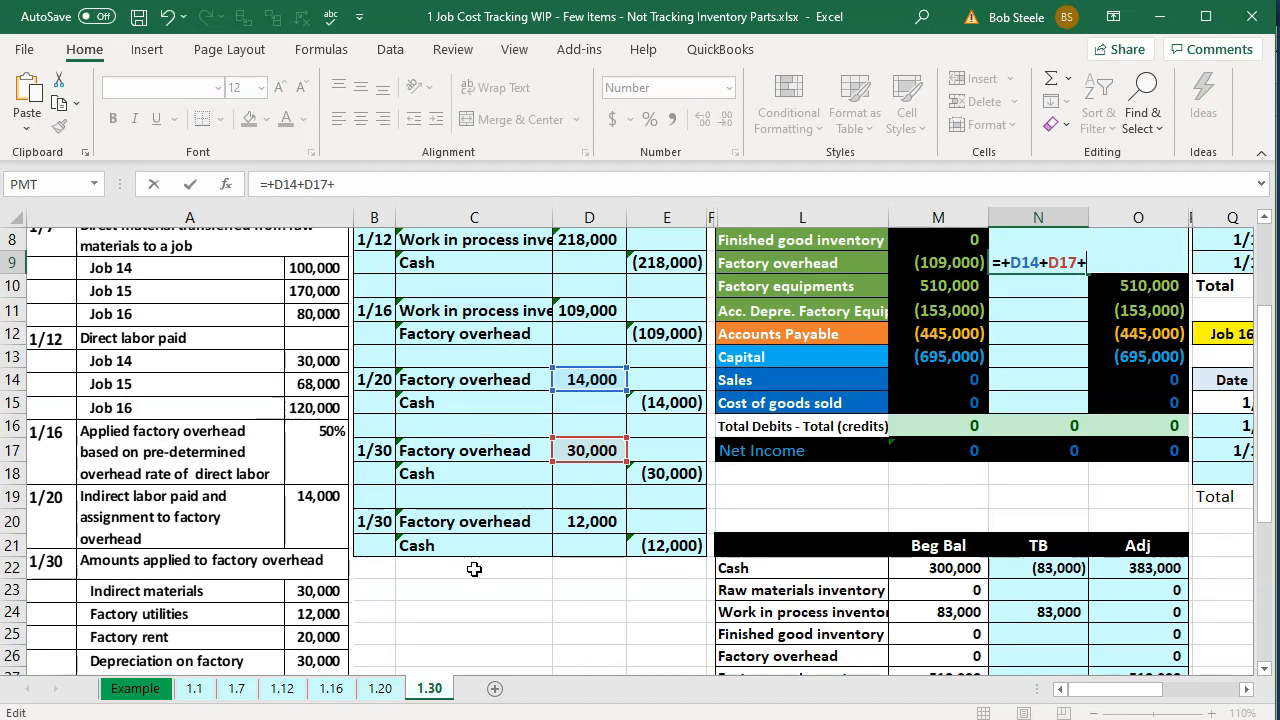
{"action": "key", "text": "Down"}
{"action": "key", "text": "Down"}
{"action": "key", "text": "Down"}
{"action": "key", "text": "Down"}
{"action": "key", "text": "Down"}
{"action": "key", "text": "Down"}
{"action": "key", "text": "Down"}
{"action": "key", "text": "Down"}
{"action": "key", "text": "Down"}
{"action": "key", "text": "Down"}
{"action": "key", "text": "Down"}
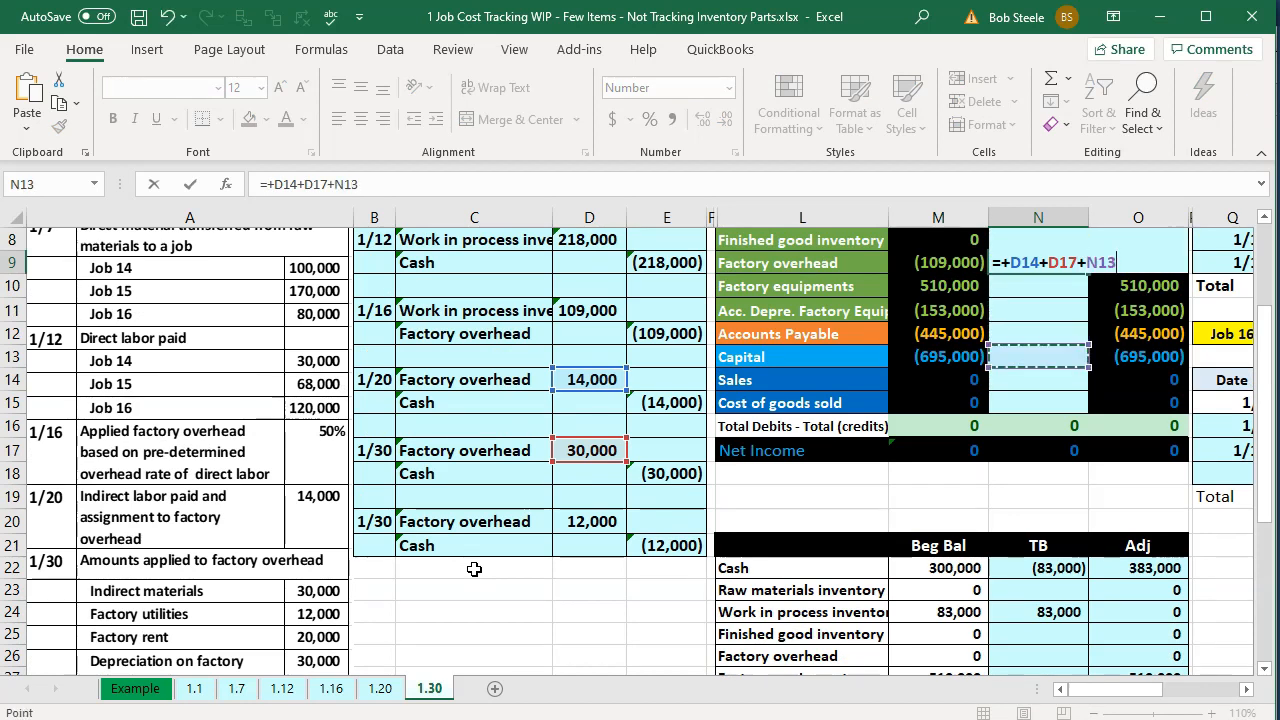
{"action": "key", "text": "Left"}
{"action": "key", "text": "Left"}
{"action": "key", "text": "Left"}
{"action": "key", "text": "Left"}
{"action": "key", "text": "Left"}
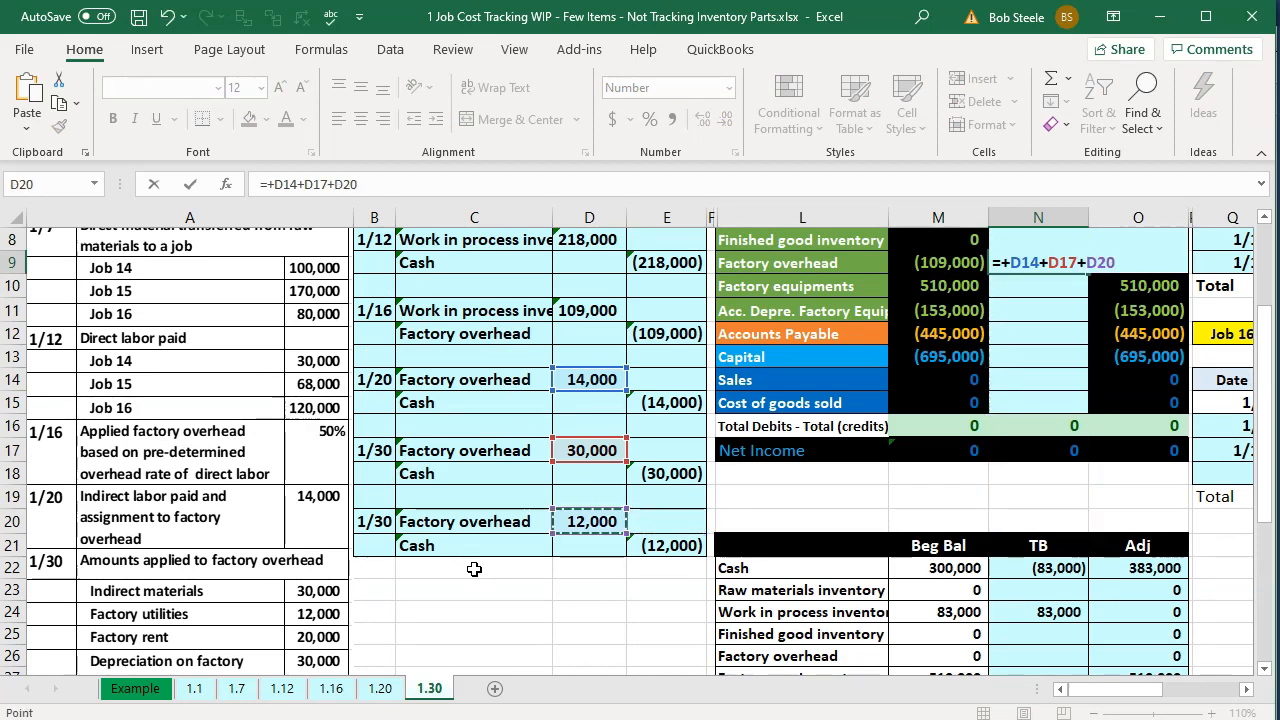
{"action": "key", "text": "Return"}
- Add the credit in E21 to the Cash entries formula in N4, making it =+E15+E18+E21
{"action": "left_click", "coordinate": [667, 541]}
{"action": "key", "text": "Right"}
{"action": "key", "text": "Right"}
{"action": "key", "text": "Right"}
{"action": "key", "text": "Right"}
{"action": "key", "text": "Right"}
{"action": "key", "text": "Up"}
{"action": "key", "text": "Up"}
{"action": "key", "text": "Up"}
{"action": "key", "text": "Up"}
{"action": "key", "text": "Up"}
{"action": "key", "text": "Up"}
{"action": "key", "text": "Up"}
{"action": "key", "text": "Up"}
{"action": "key", "text": "Up"}
{"action": "key", "text": "Up"}
{"action": "key", "text": "Up"}
{"action": "key", "text": "Up"}
{"action": "key", "text": "Up"}
{"action": "key", "text": "Up"}
{"action": "key", "text": "Up"}
{"action": "key", "text": "Up"}
{"action": "key", "text": "Up"}
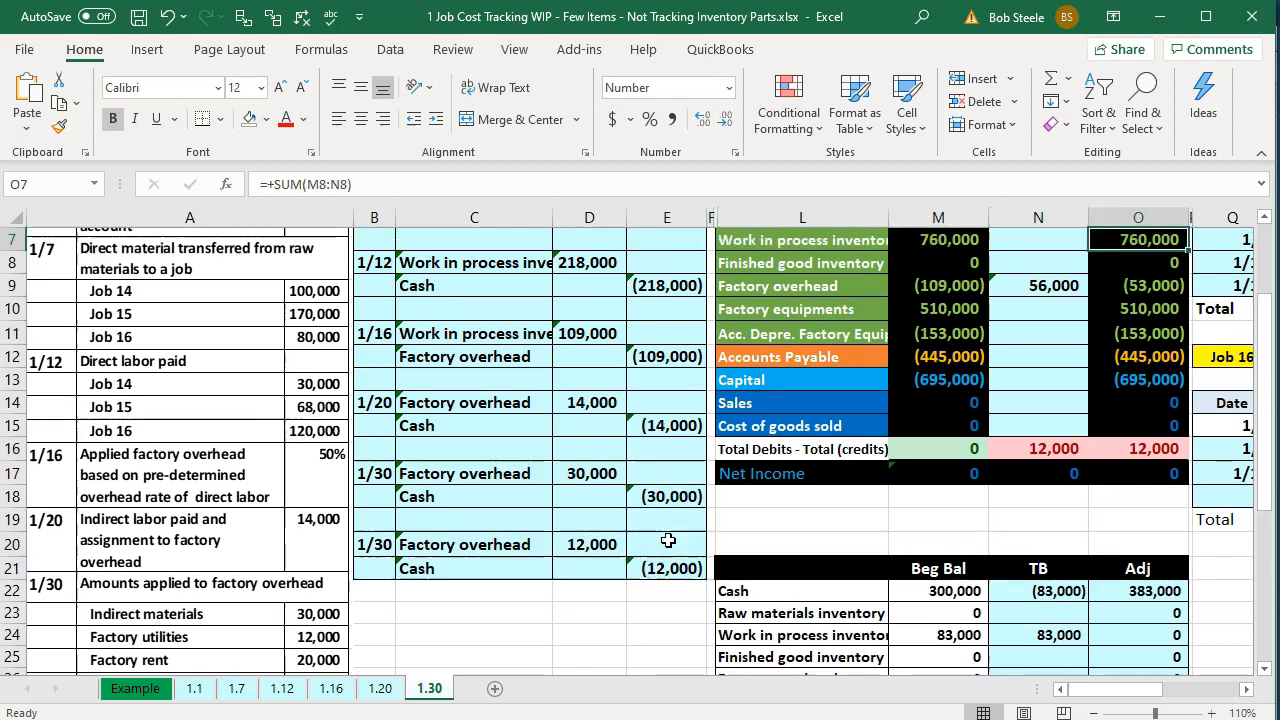
{"action": "key", "text": "Left"}
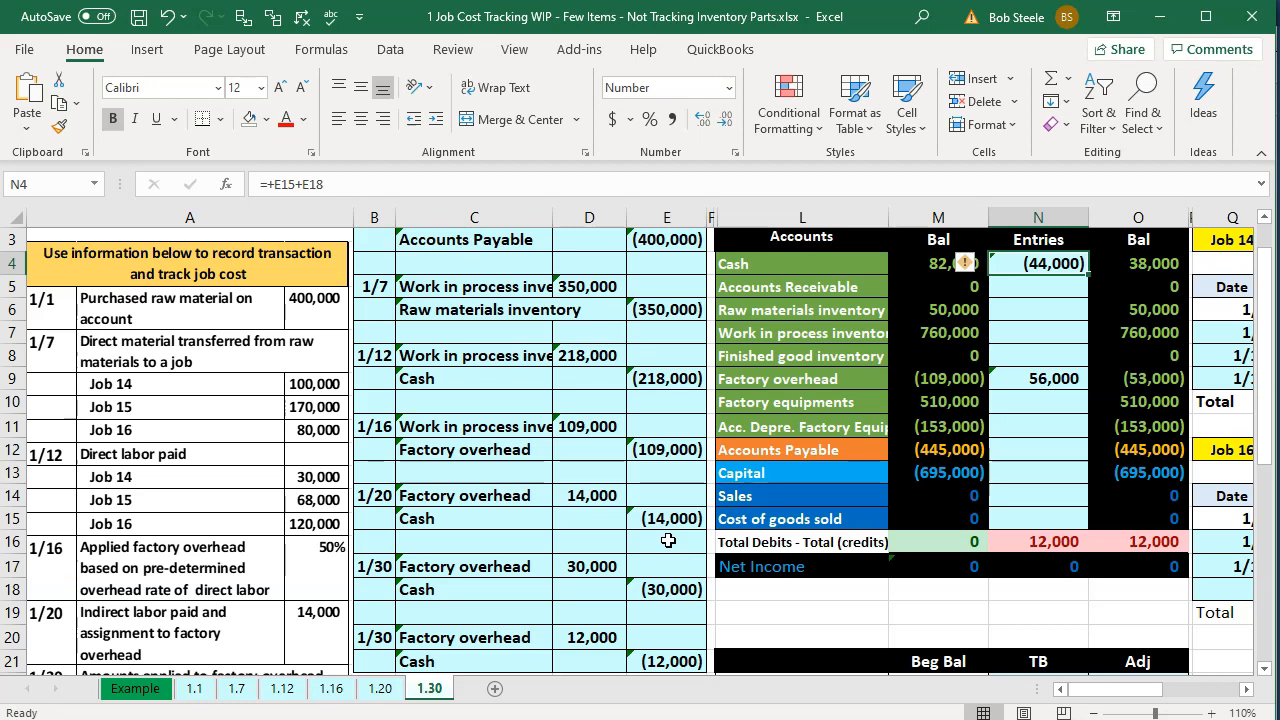
{"action": "key", "text": "F2"}
{"action": "key", "text": "F2"}
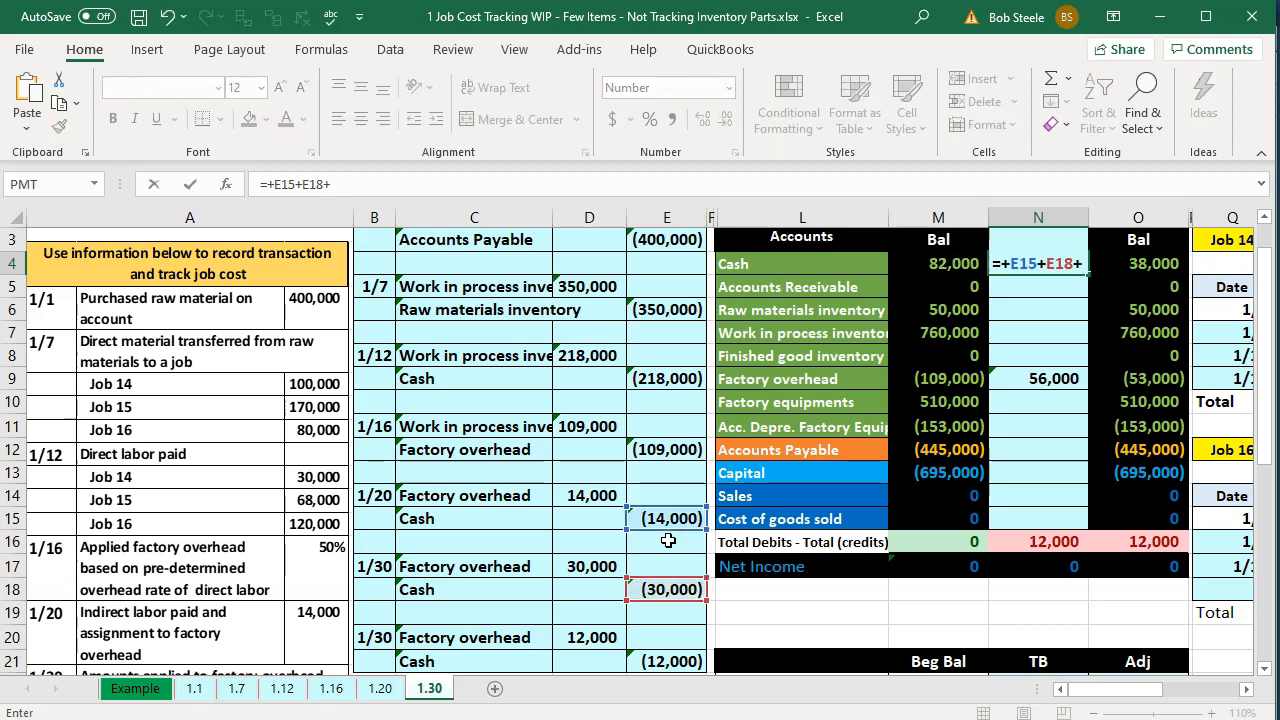
{"action": "type", "text": "+"}
{"action": "key", "text": "Down"}
{"action": "key", "text": "Down"}
{"action": "key", "text": "Down"}
{"action": "key", "text": "Down"}
{"action": "key", "text": "Down"}
{"action": "key", "text": "Down"}
{"action": "key", "text": "Down"}
{"action": "key", "text": "Down"}
{"action": "key", "text": "Down"}
{"action": "key", "text": "Down"}
{"action": "key", "text": "Down"}
{"action": "key", "text": "Down"}
{"action": "key", "text": "Down"}
{"action": "key", "text": "Down"}
{"action": "key", "text": "Down"}
{"action": "key", "text": "Down"}
{"action": "key", "text": "Down"}
{"action": "key", "text": "Down"}
{"action": "key", "text": "Down"}
{"action": "key", "text": "Left"}
{"action": "key", "text": "Left"}
{"action": "key", "text": "Left"}
{"action": "key", "text": "Left"}
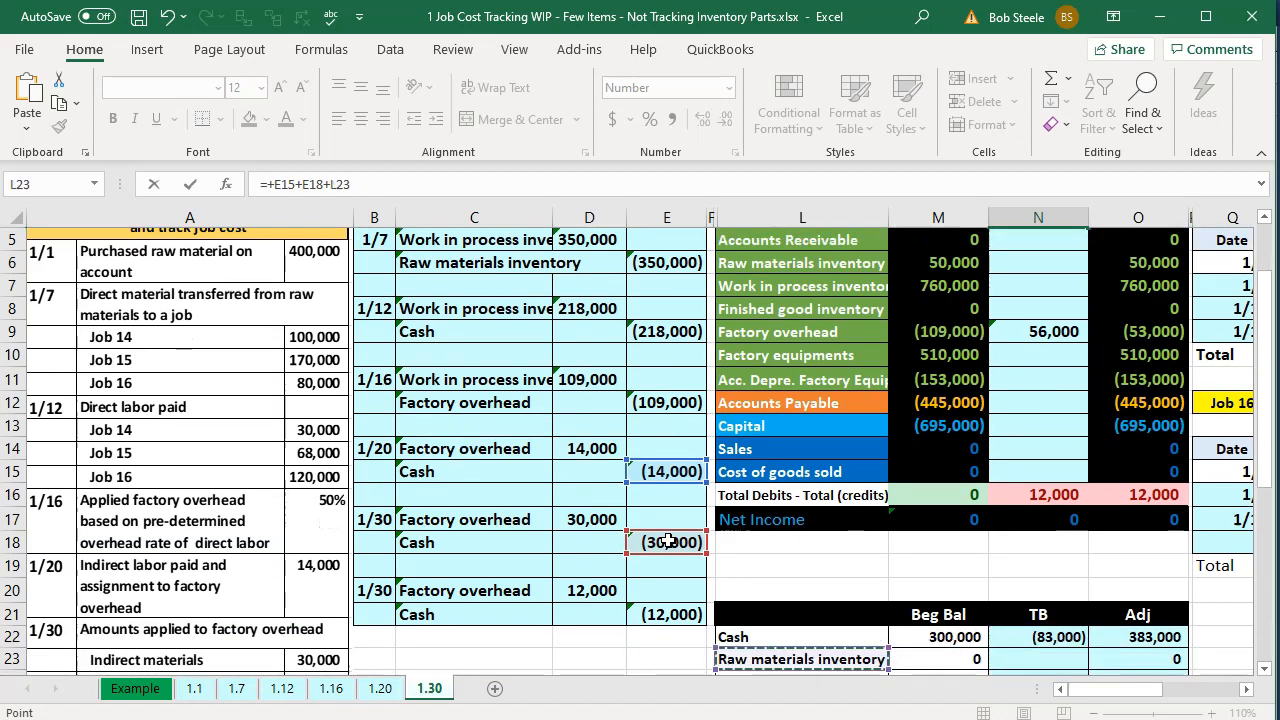
{"action": "key", "text": "Up"}
{"action": "key", "text": "Up"}
{"action": "key", "text": "Return"}
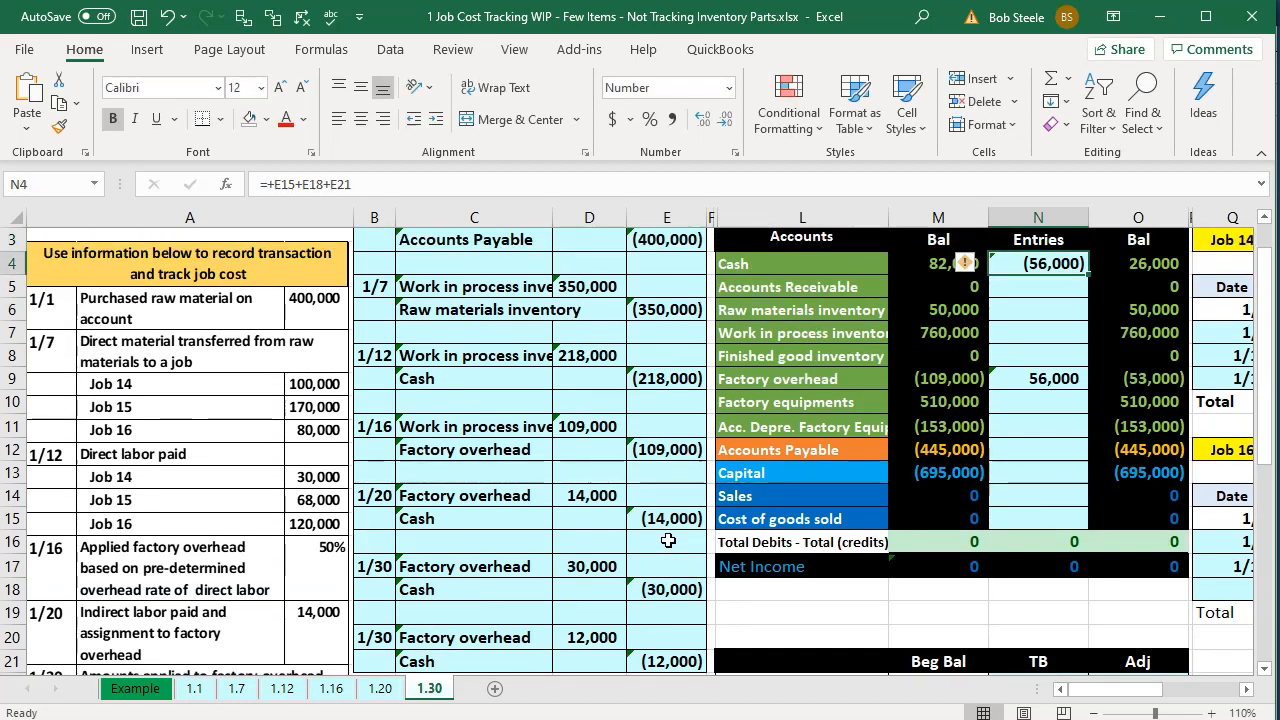
- Switch to QuickBooks and start a new check from Checking to Edison, quick-adding Edison to the name list
{"action": "scroll", "coordinate": [668, 540], "scroll_direction": "down", "scroll_amount": 1}
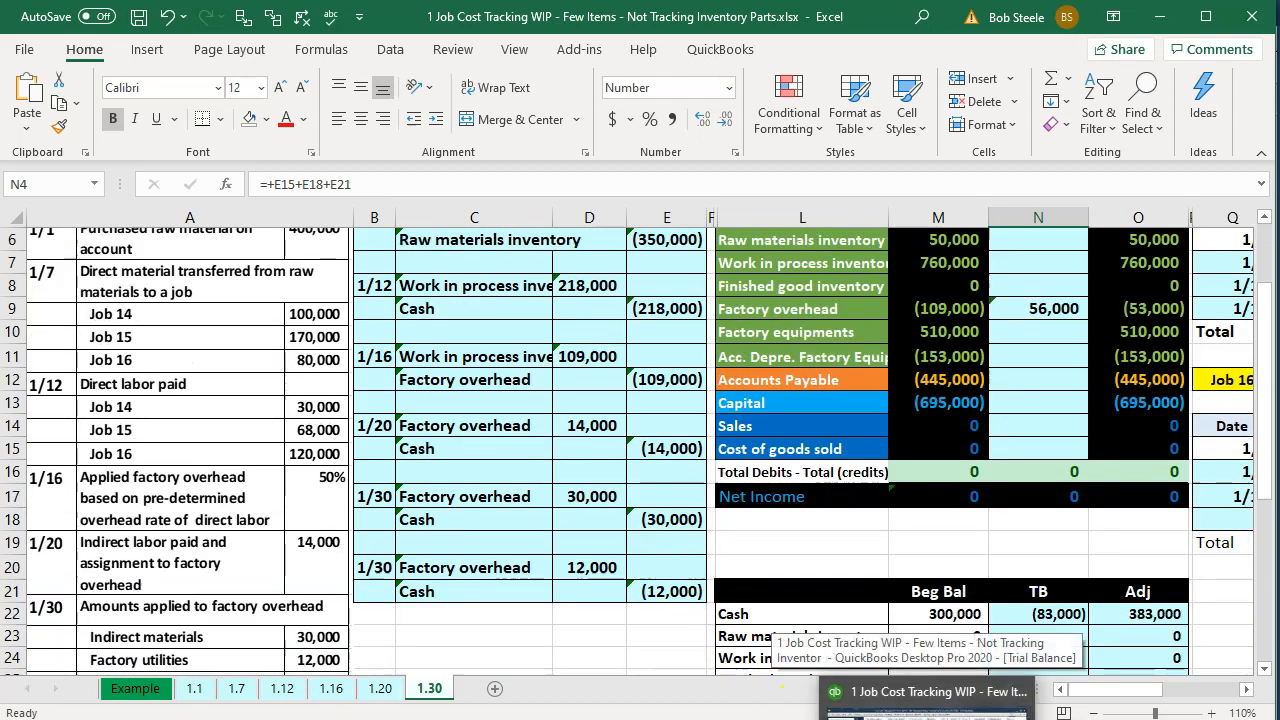
{"action": "left_click", "coordinate": [927, 712]}
{"action": "left_click", "coordinate": [69, 195]}
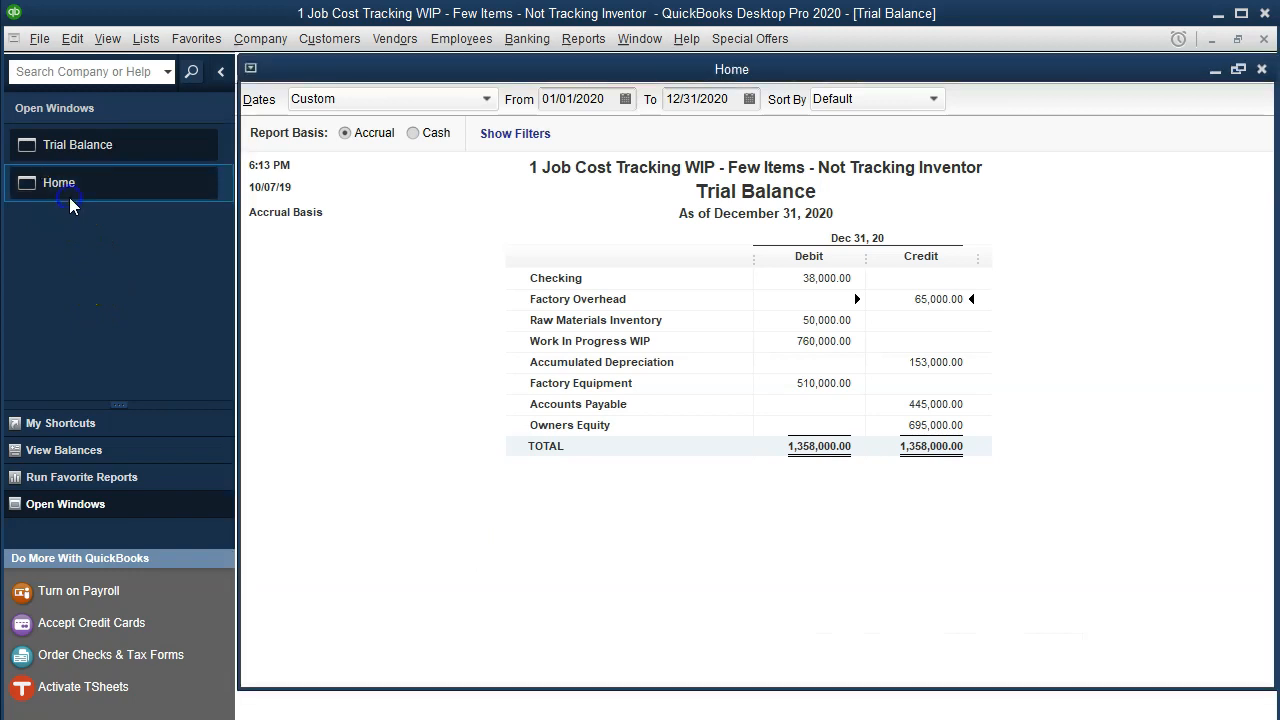
{"action": "left_click", "coordinate": [1072, 515]}
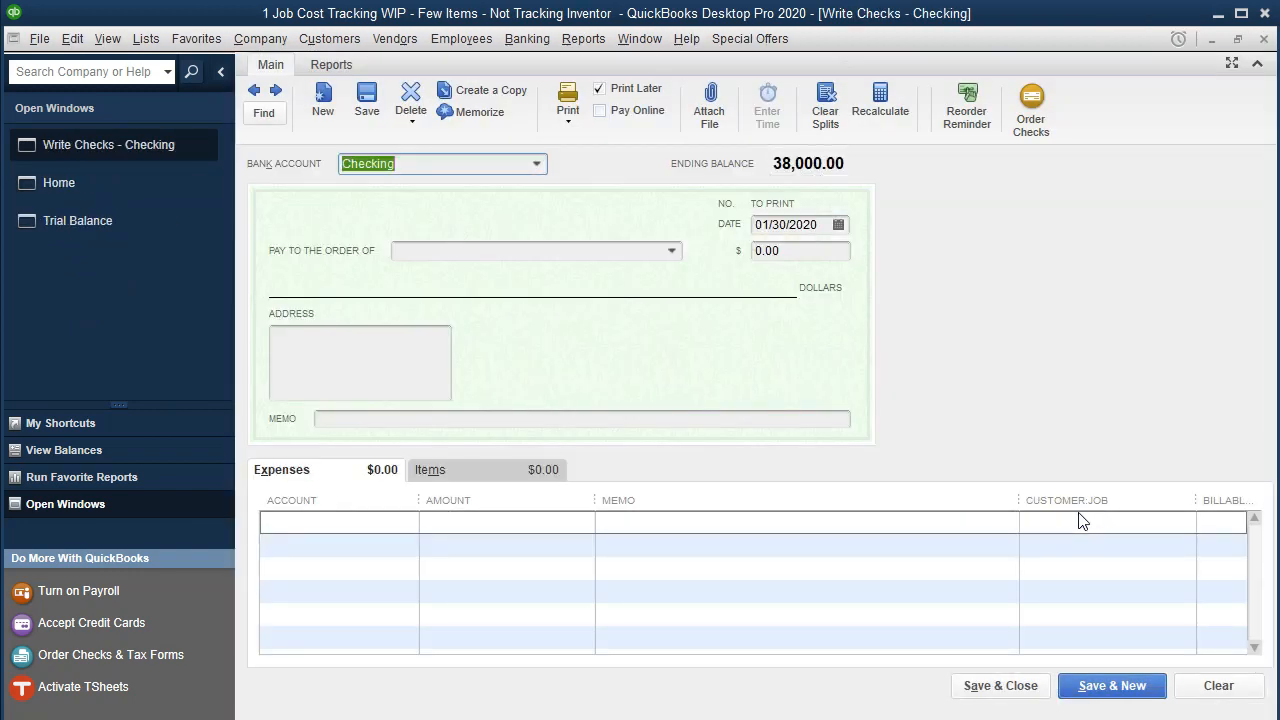
{"action": "key", "text": "Tab"}
{"action": "key", "text": "Tab"}
{"action": "type", "text": "Ed"}
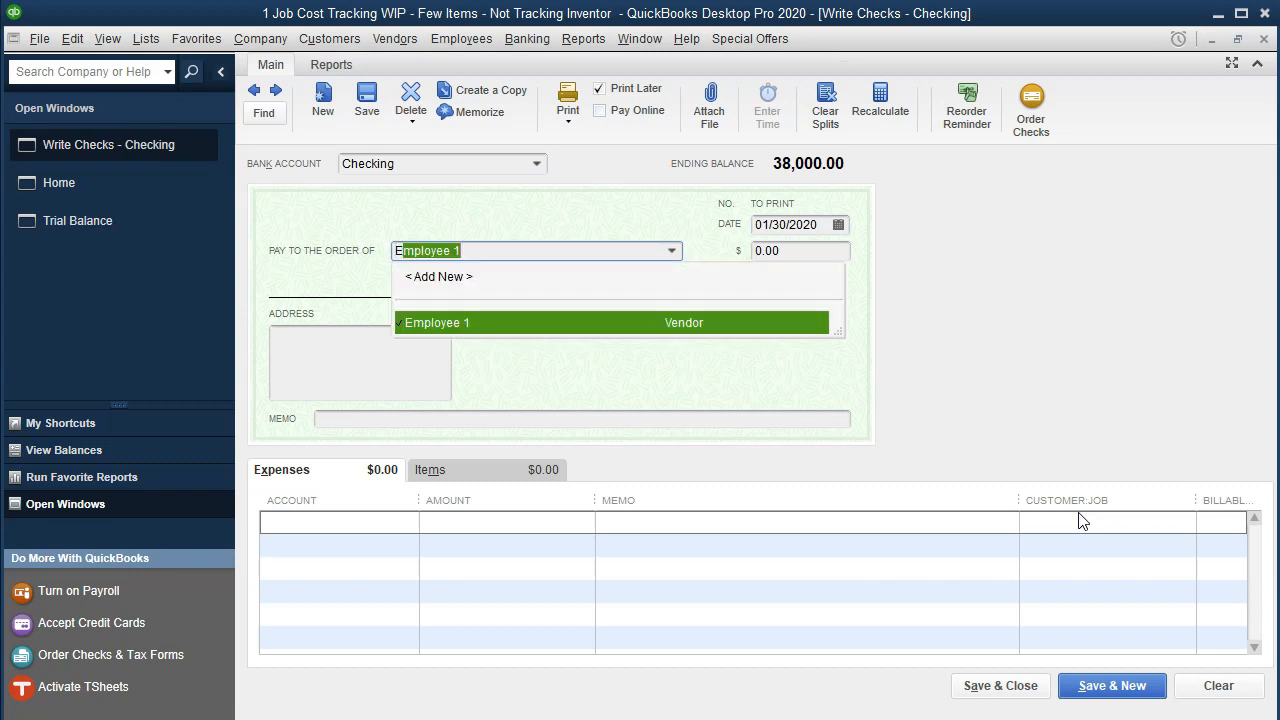
{"action": "type", "text": "ison"}
{"action": "key", "text": "Tab"}
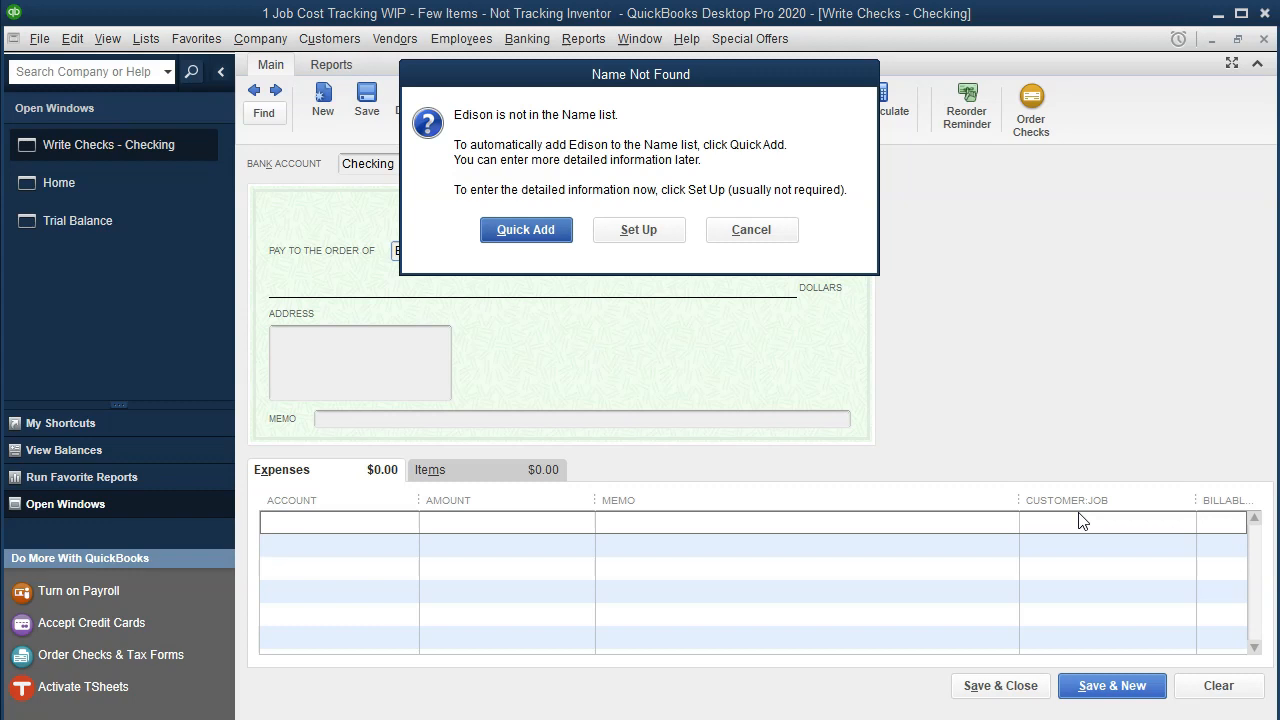
{"action": "key", "text": "Return"}
{"action": "key", "text": "Return"}
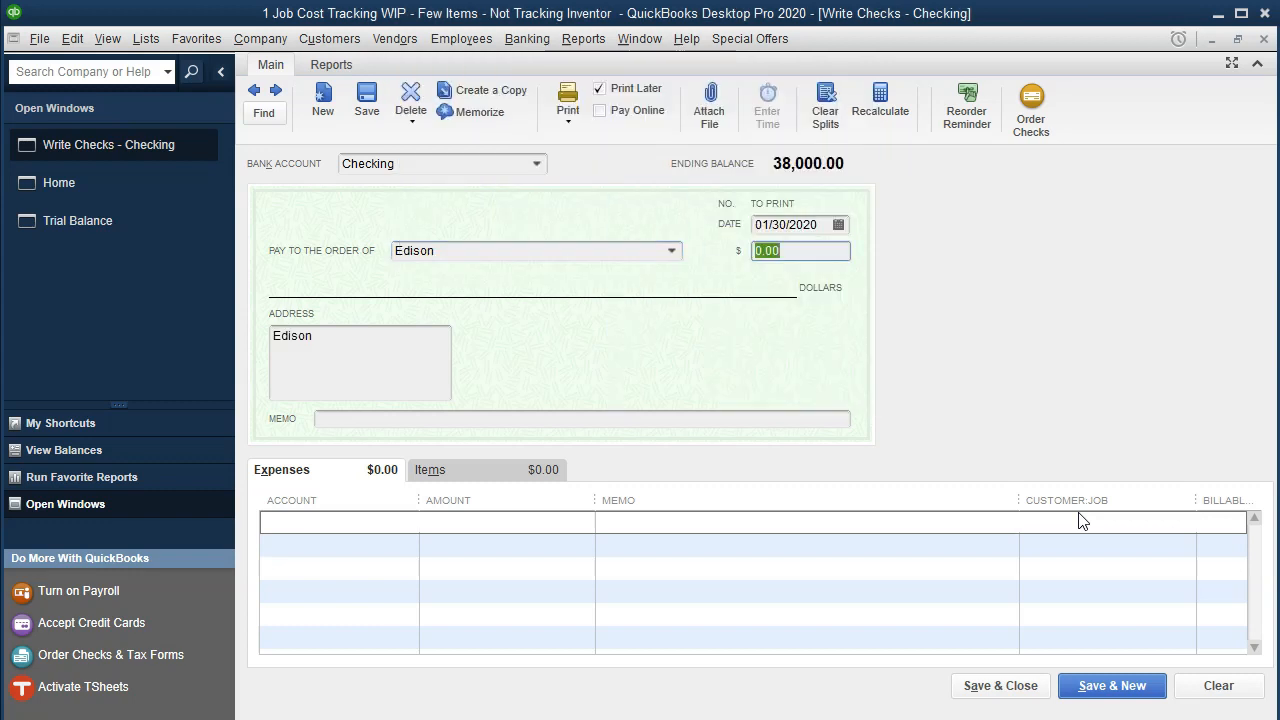
- Set the check amount to 12,000 and enter "Facotry Utilities" as its memo
{"action": "type", "text": "120"}
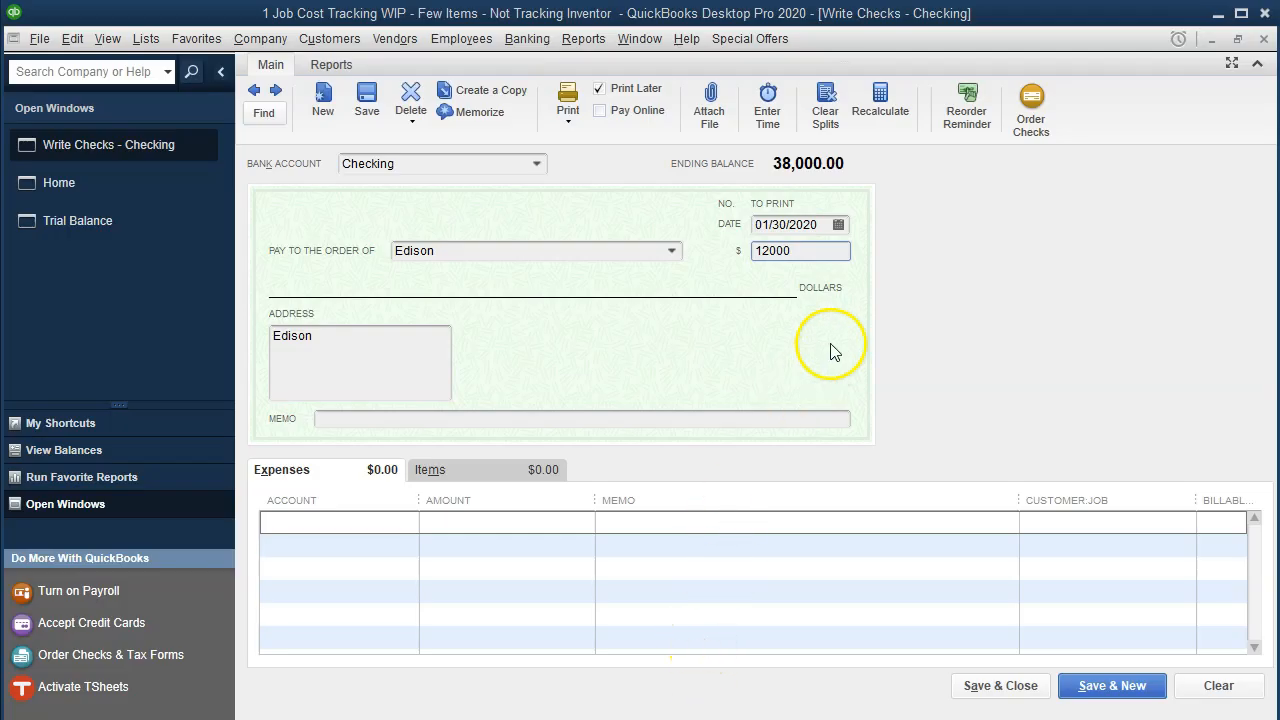
{"action": "type", "text": "00"}
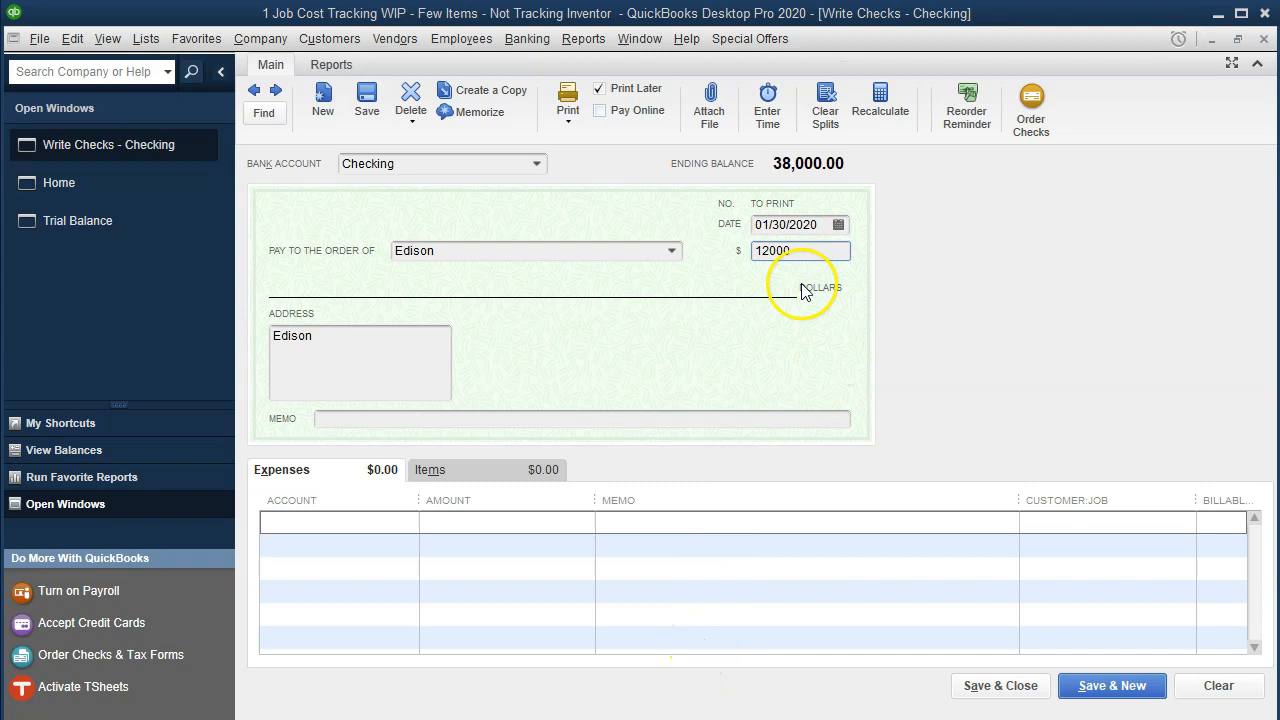
{"action": "key", "text": "Tab"}
{"action": "key", "text": "Tab"}
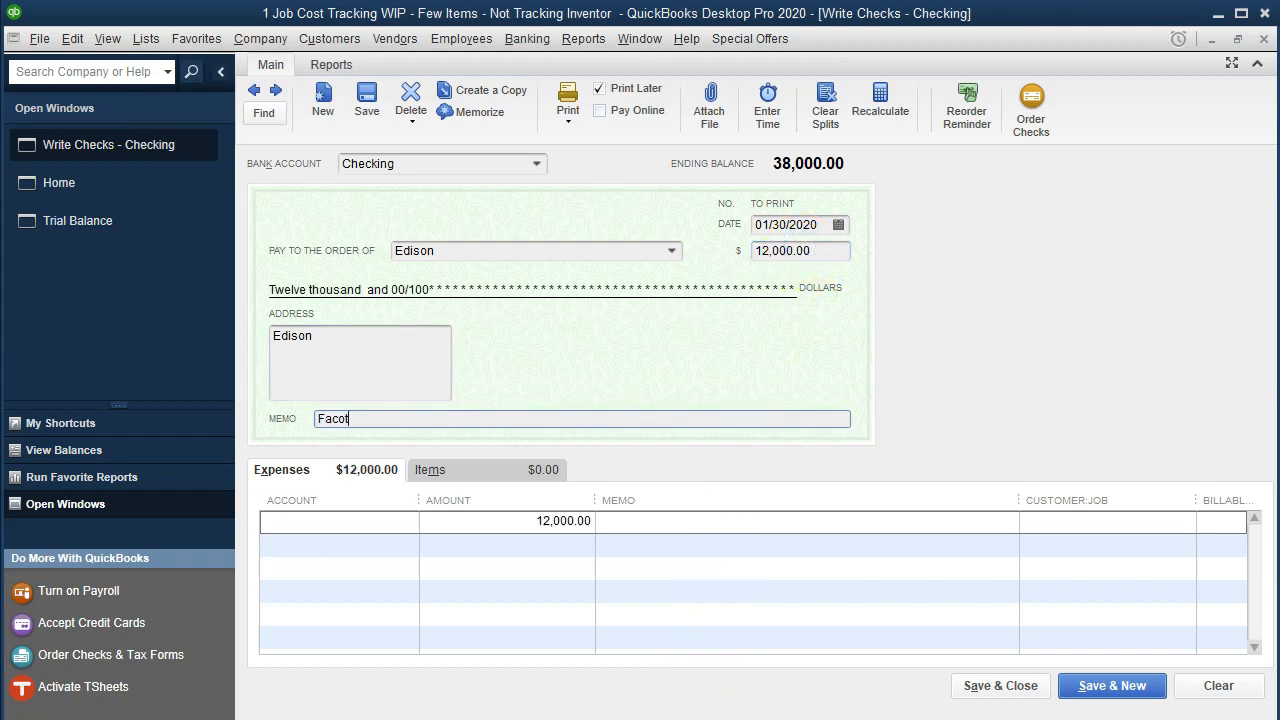
{"action": "type", "text": "Facotry Utility"}
{"action": "type", "text": "es"}
- Assign the check's expense line to Factory Overhead with the check memo copied into it, and save and close the check despite its future date
{"action": "key", "text": "shift+Left"}
{"action": "key", "text": "shift+Left"}
{"action": "key", "text": "shift+Left"}
{"action": "key", "text": "shift+Left"}
{"action": "key", "text": "shift+Left"}
{"action": "key", "text": "shift+Left"}
{"action": "key", "text": "shift+Left"}
{"action": "key", "text": "shift+Left"}
{"action": "key", "text": "shift+Left"}
{"action": "key", "text": "shift+Left"}
{"action": "key", "text": "shift+Left"}
{"action": "key", "text": "shift+Left"}
{"action": "key", "text": "shift+Left"}
{"action": "key", "text": "shift+Left"}
{"action": "key", "text": "shift+Left"}
{"action": "key", "text": "shift+Left"}
{"action": "key", "text": "ctrl+c"}
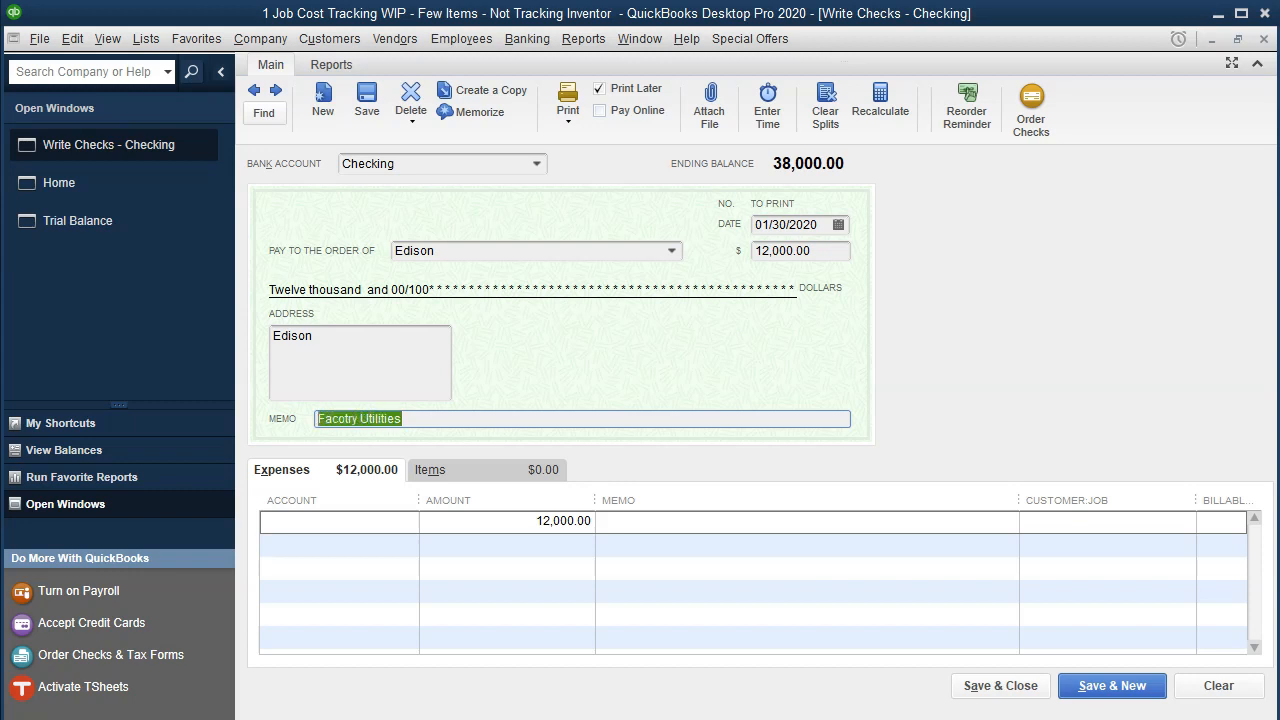
{"action": "key", "text": "Tab"}
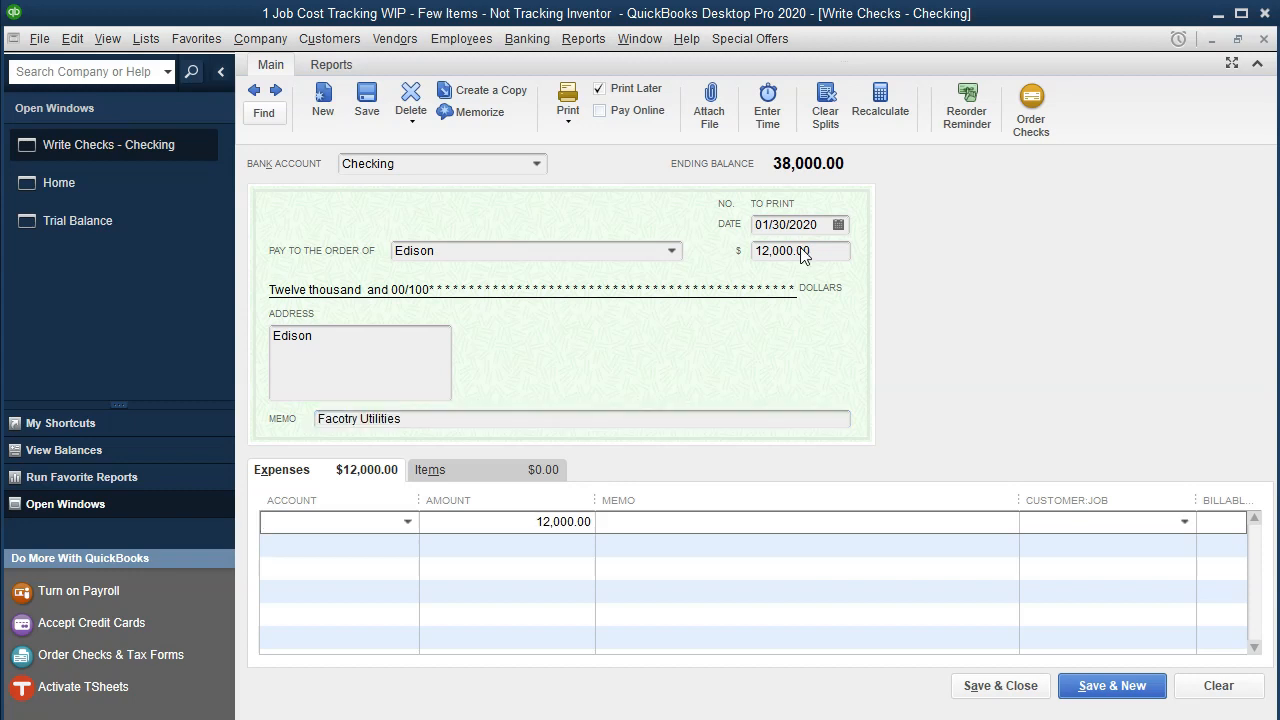
{"action": "type", "text": "Factory Overhead"}
{"action": "key", "text": "Up"}
{"action": "key", "text": "Tab"}
{"action": "key", "text": "Tab"}
{"action": "key", "text": "ctrl+v"}
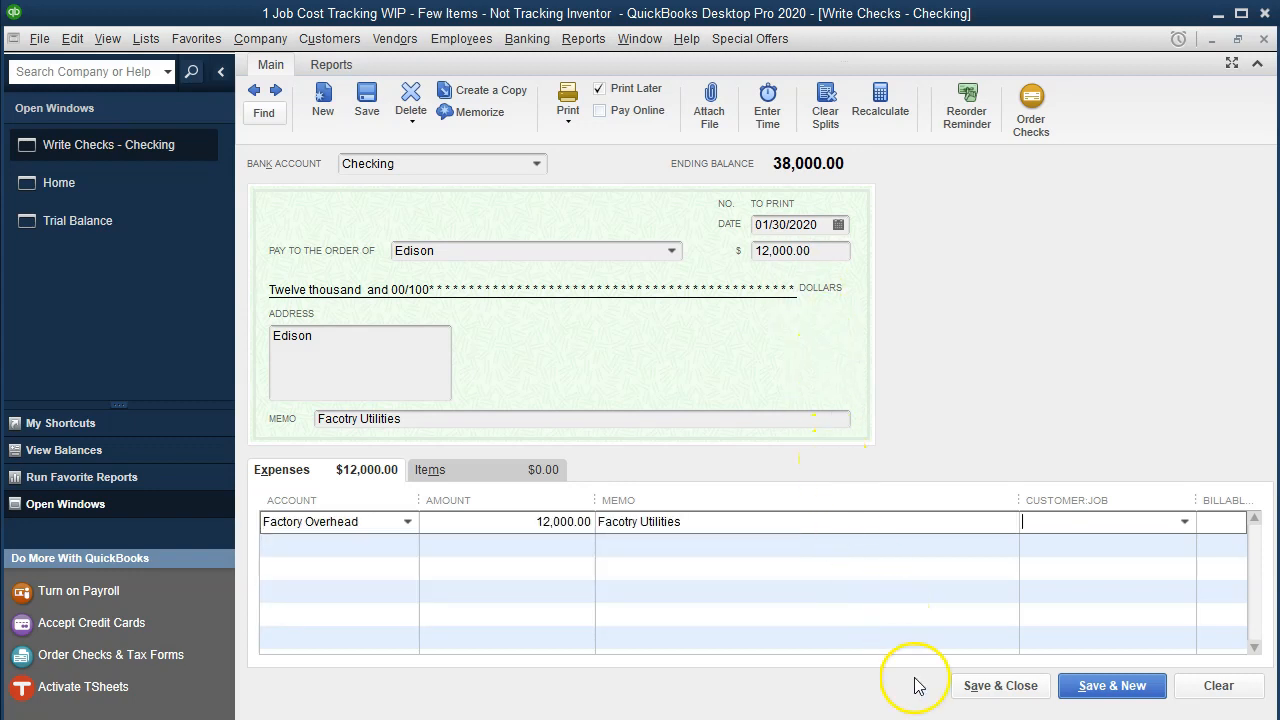
{"action": "left_click", "coordinate": [988, 686]}
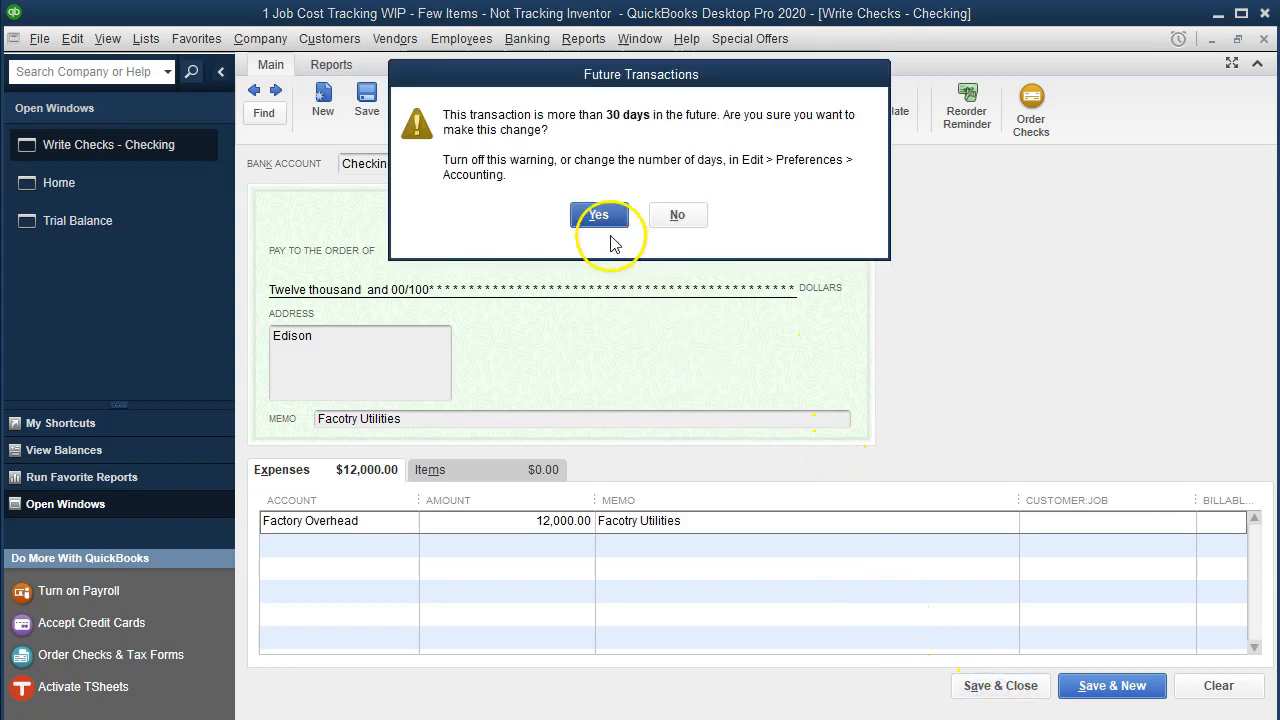
{"action": "left_click", "coordinate": [601, 224]}
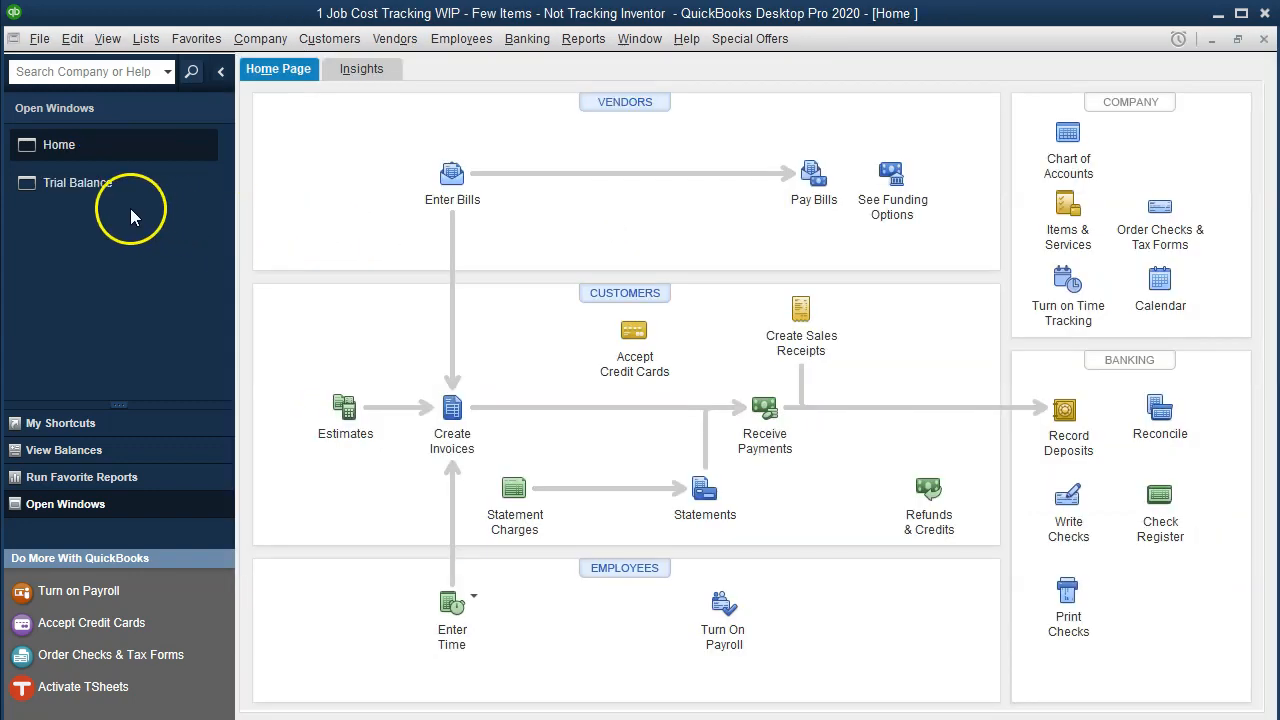
- Review the Factory Overhead transactions behind the Trial Balance and compare the balance with the Factory overhead row in Excel
{"action": "left_click", "coordinate": [107, 190]}
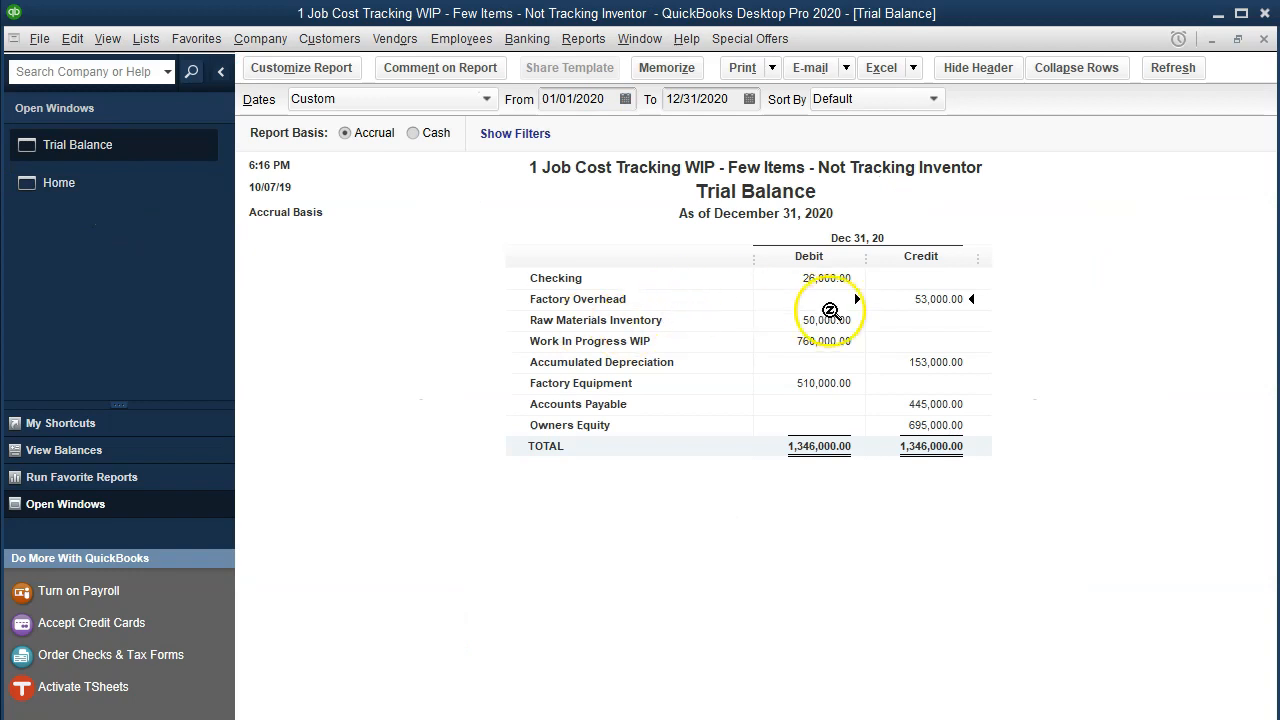
{"action": "double_click", "coordinate": [928, 300]}
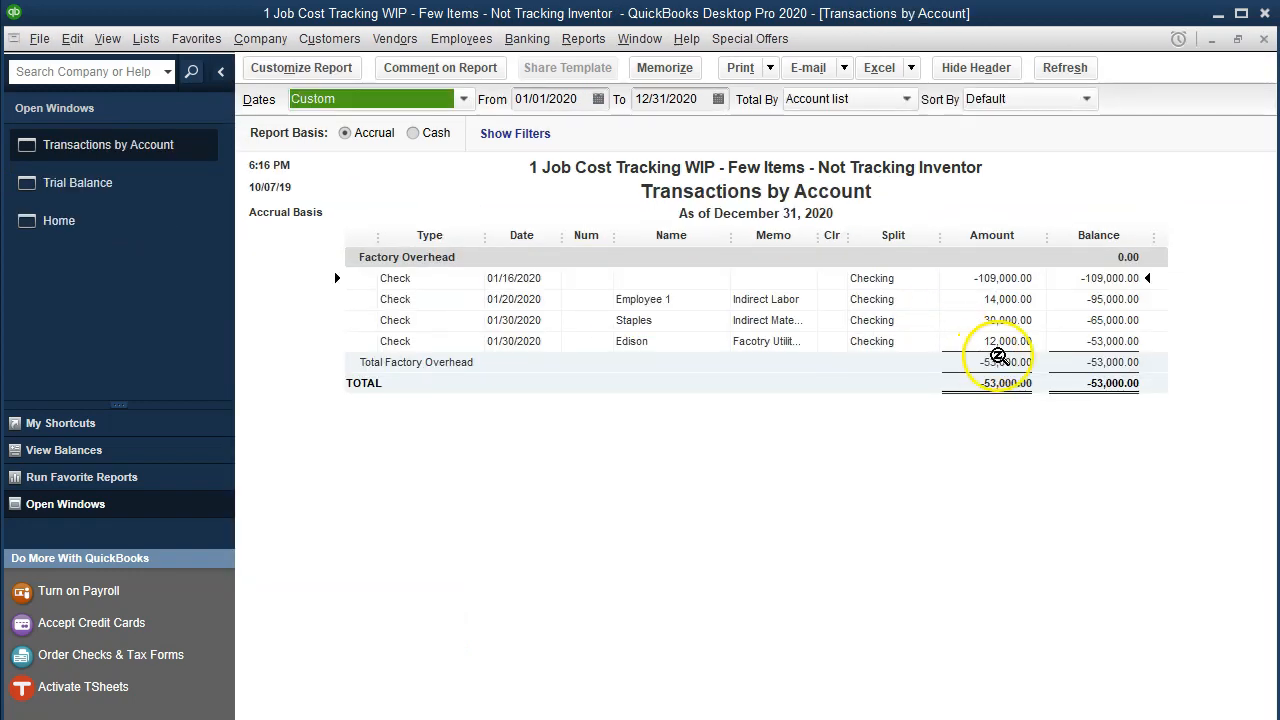
{"action": "left_click", "coordinate": [1264, 38]}
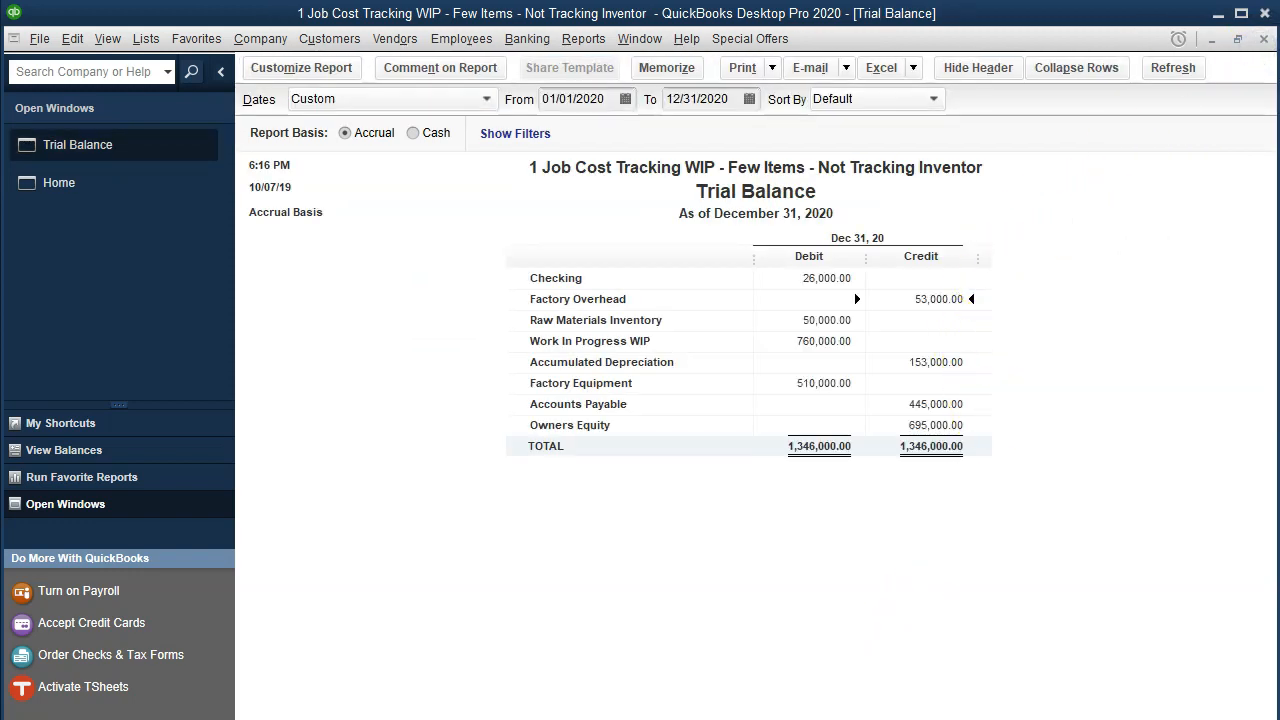
{"action": "left_click", "coordinate": [699, 712]}
{"action": "scroll", "coordinate": [824, 564], "scroll_direction": "up", "scroll_amount": 2}
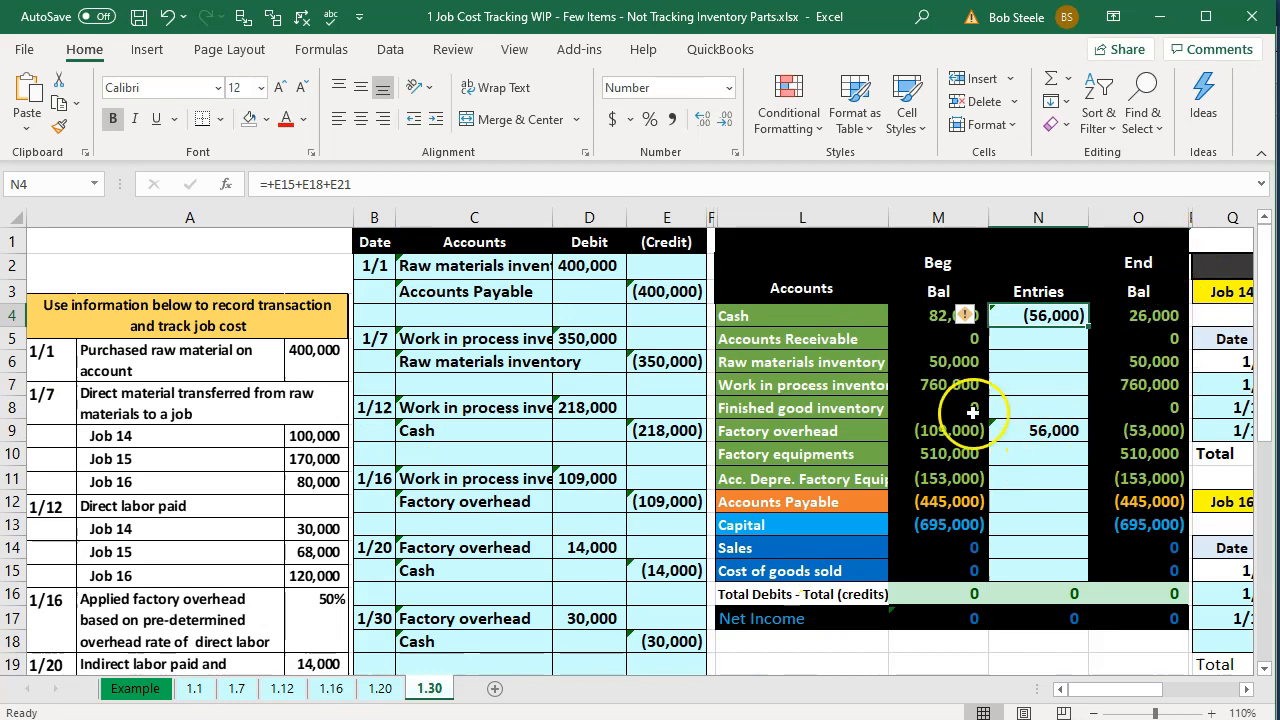
{"action": "left_click", "coordinate": [935, 430]}
{"action": "scroll", "coordinate": [920, 430], "scroll_direction": "down", "scroll_amount": 2}
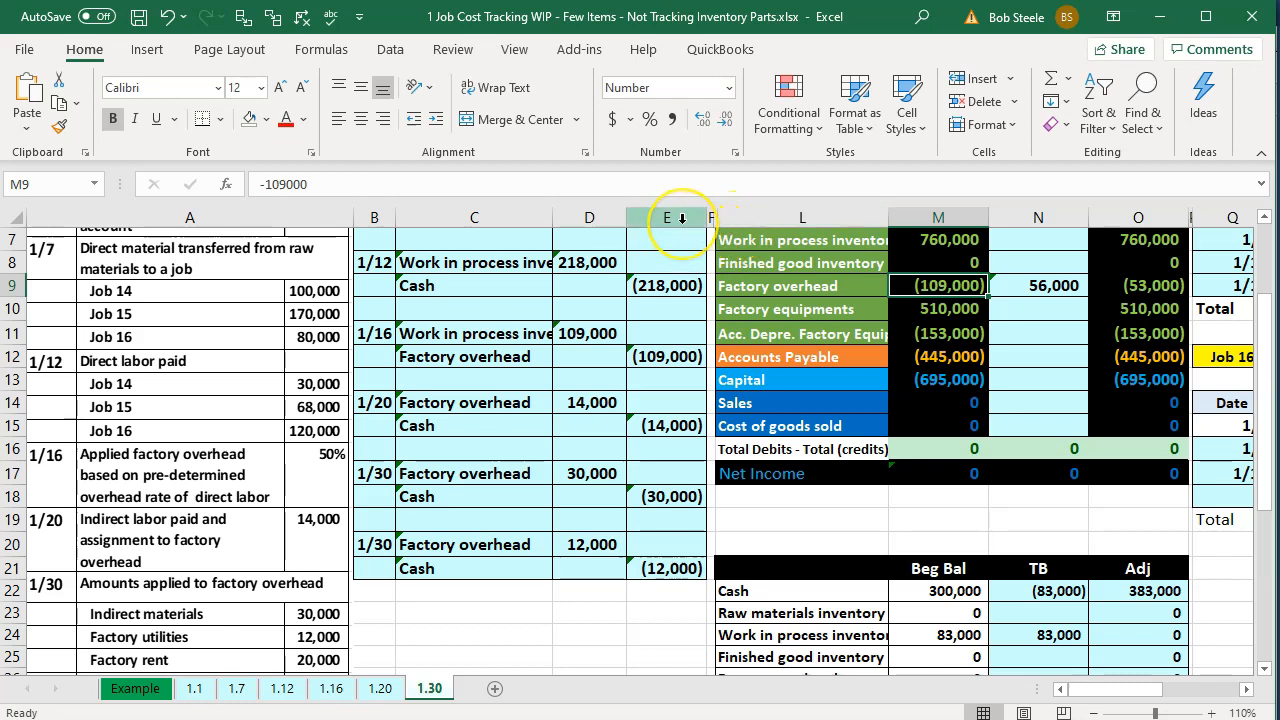
- Unhide the second journal entry columns between columns E and L
{"action": "left_click", "coordinate": [682, 218]}
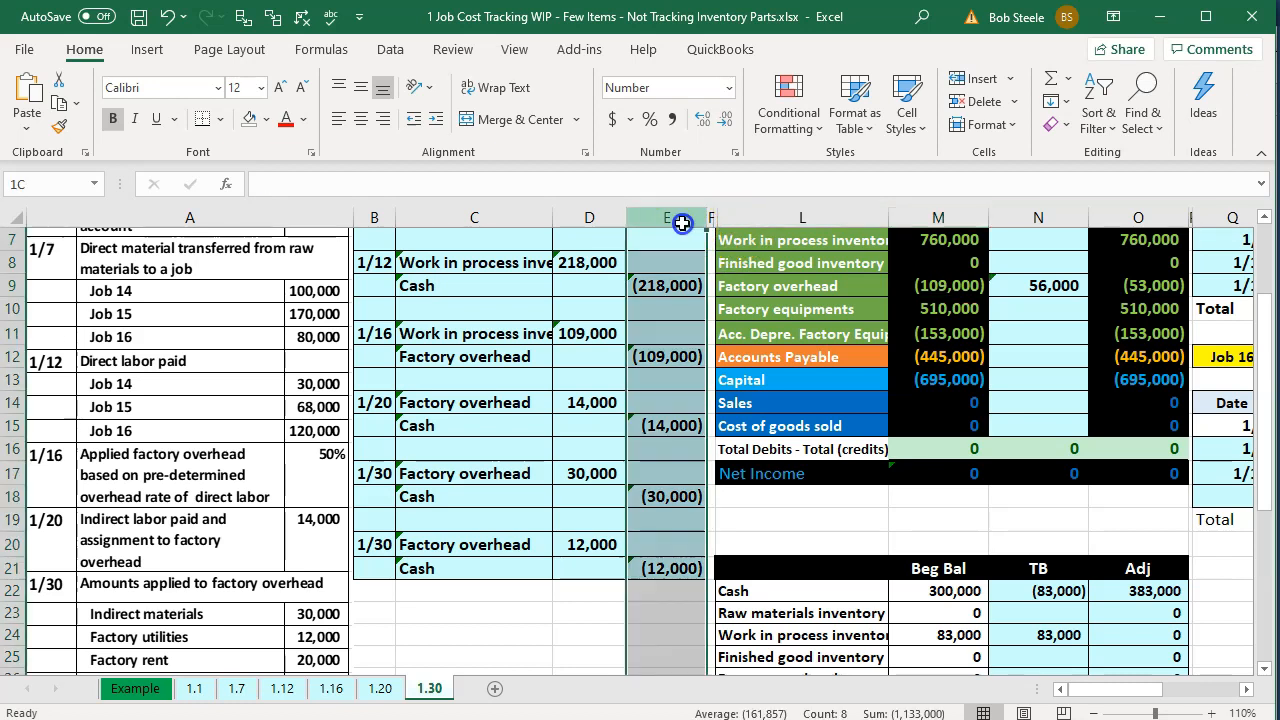
{"action": "left_click_drag", "start_coordinate": [682, 222], "coordinate": [736, 226]}
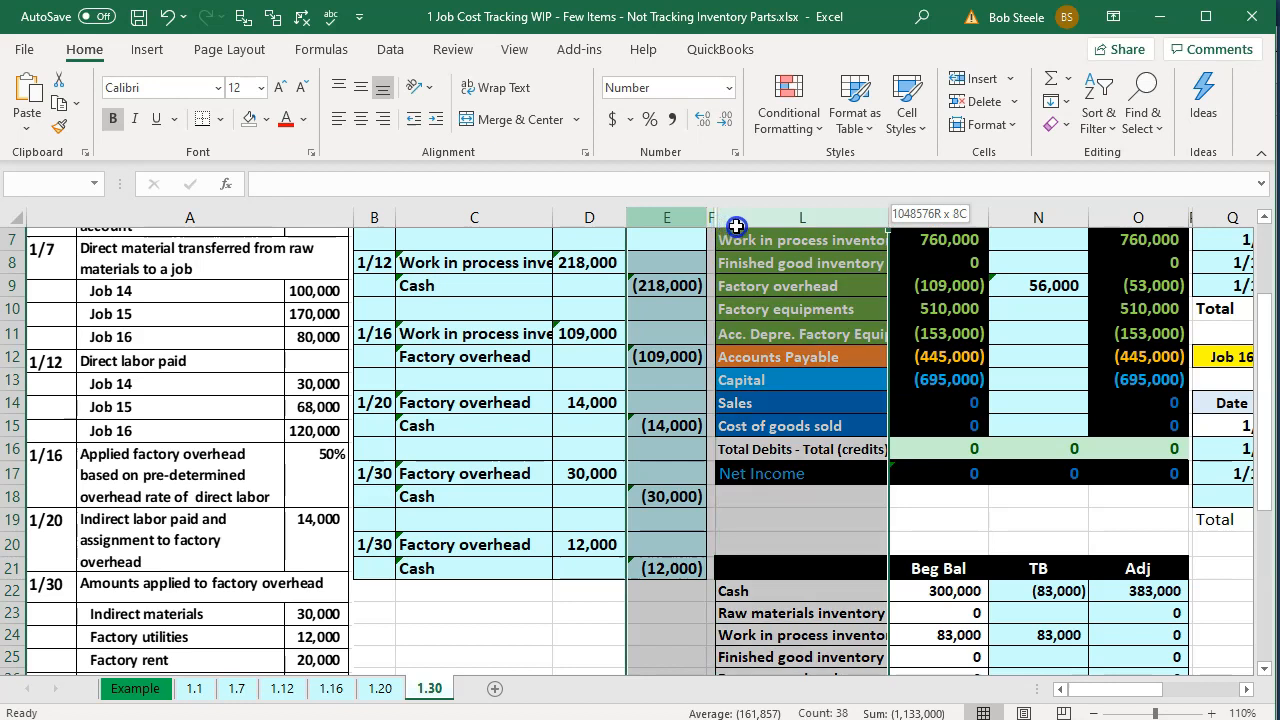
{"action": "right_click", "coordinate": [738, 325]}
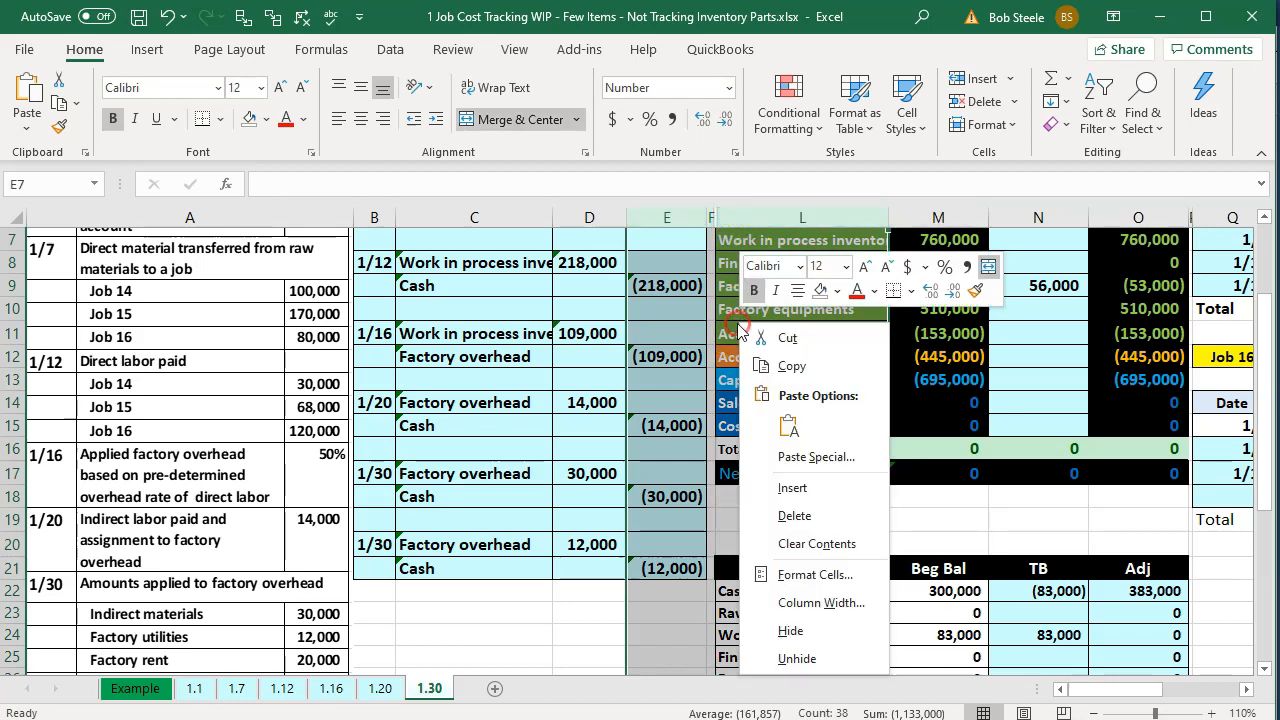
{"action": "left_click", "coordinate": [797, 657]}
{"action": "scroll", "coordinate": [560, 540], "scroll_direction": "up", "scroll_amount": 2}
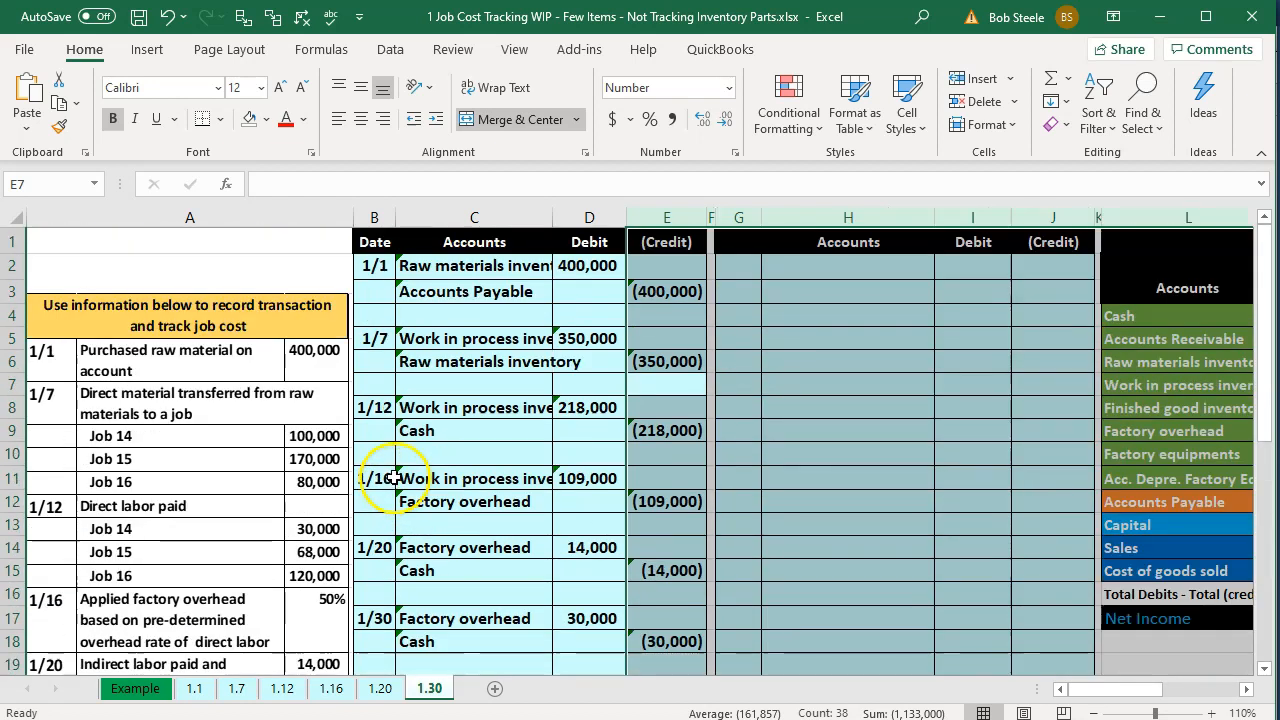
- Hide columns B through F, which hold the first set of journal entries
{"action": "left_click", "coordinate": [377, 219]}
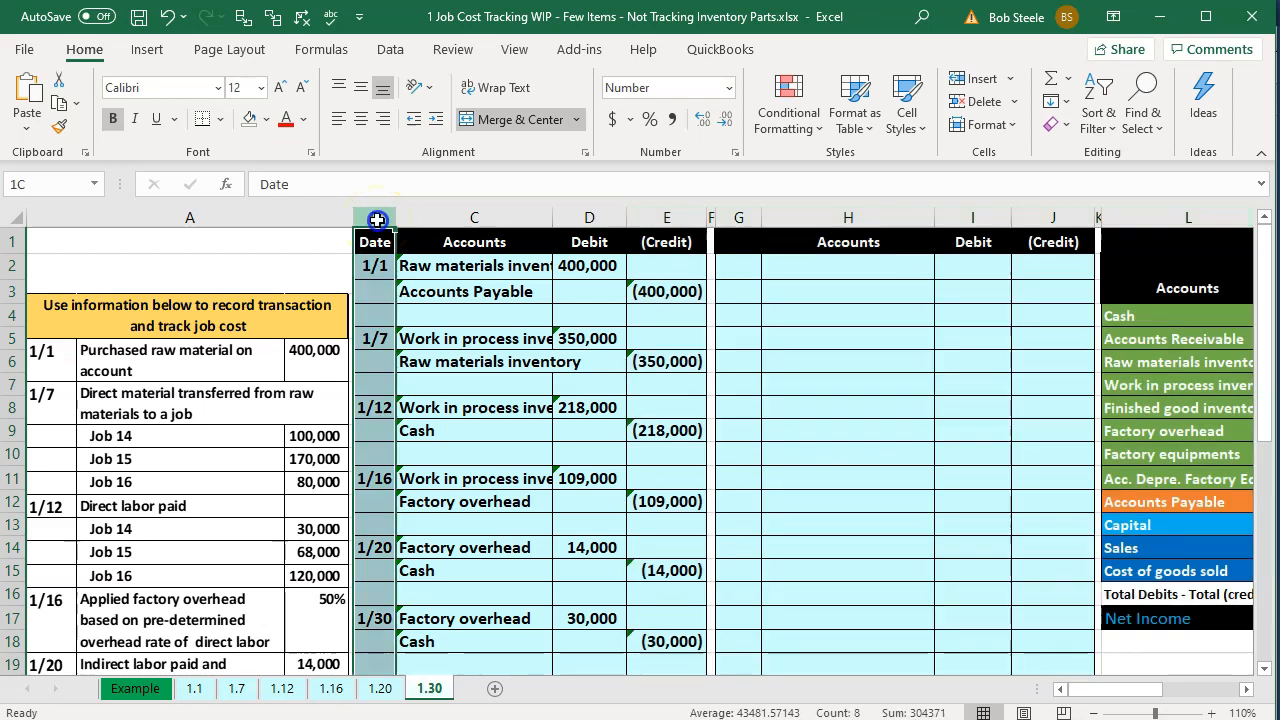
{"action": "left_click_drag", "start_coordinate": [377, 219], "coordinate": [700, 218]}
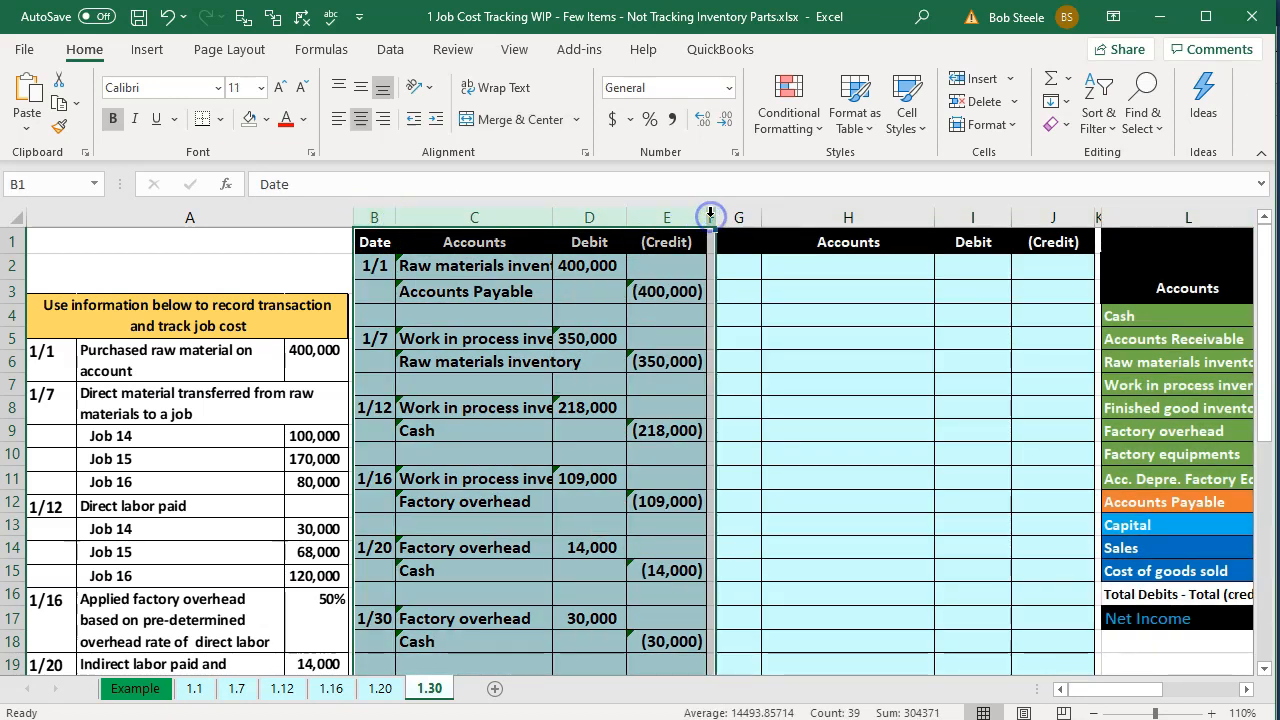
{"action": "right_click", "coordinate": [642, 323]}
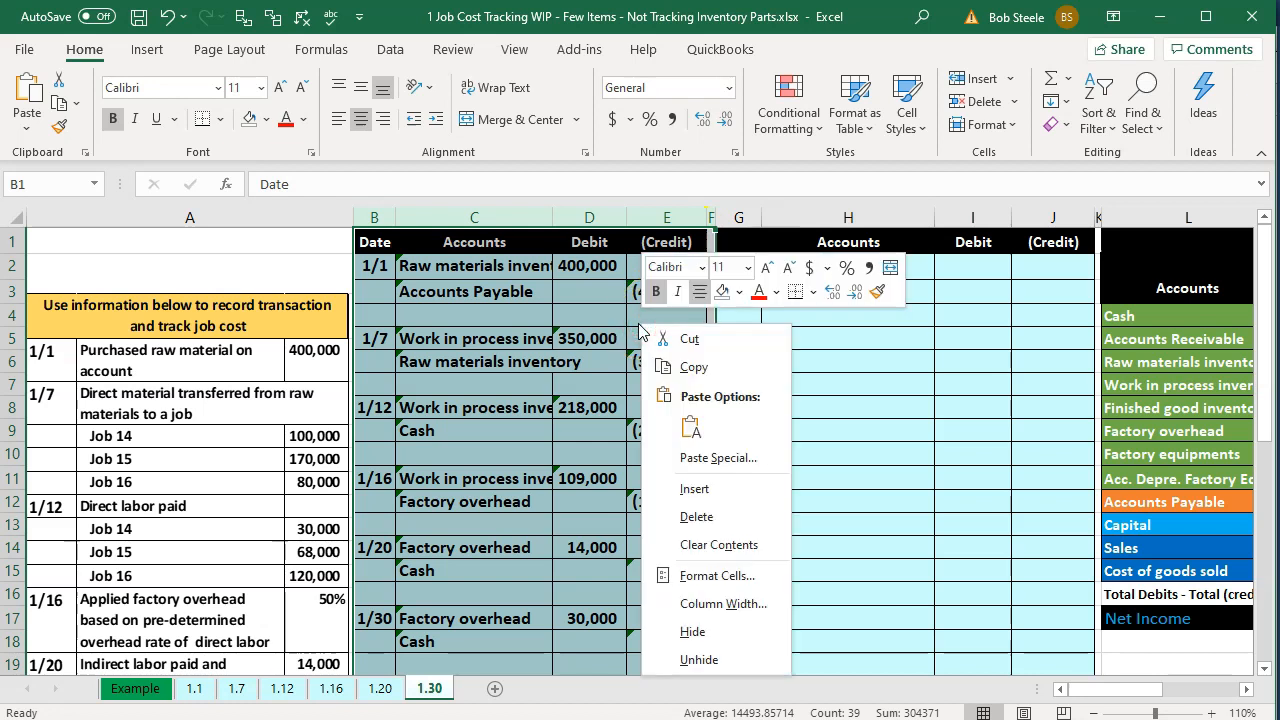
{"action": "left_click", "coordinate": [709, 633]}
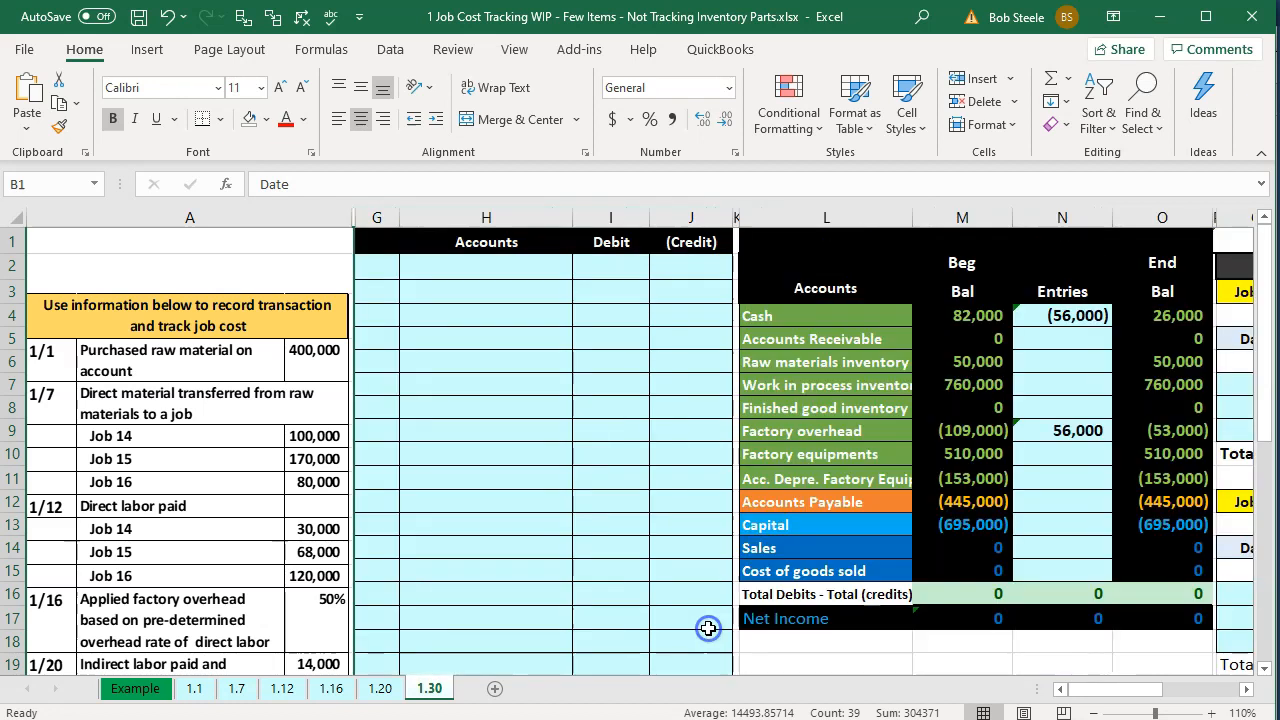
- Enter the date 1/30 in G2 for the next journal entry and check the 1/30 factory overhead amounts in the transaction list
{"action": "left_click", "coordinate": [381, 267]}
{"action": "type", "text": "1/30"}
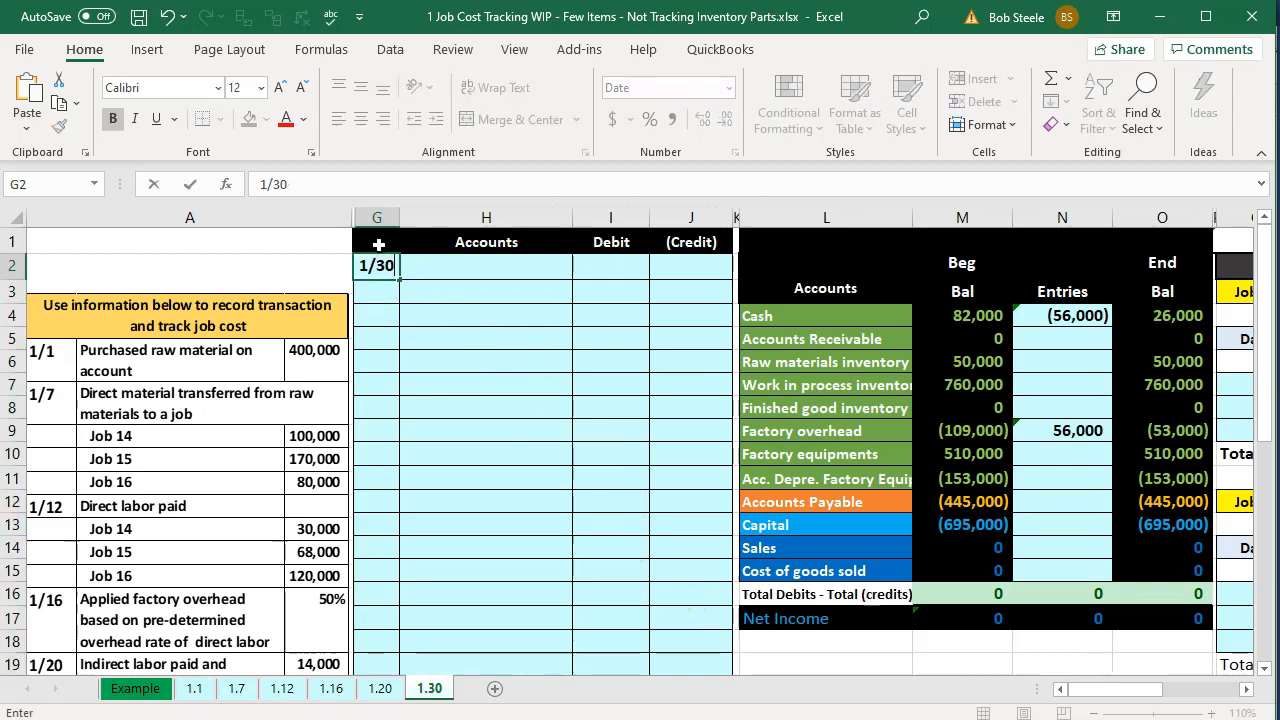
{"action": "key", "text": "Return"}
{"action": "scroll", "coordinate": [385, 400], "scroll_direction": "down", "scroll_amount": 4}
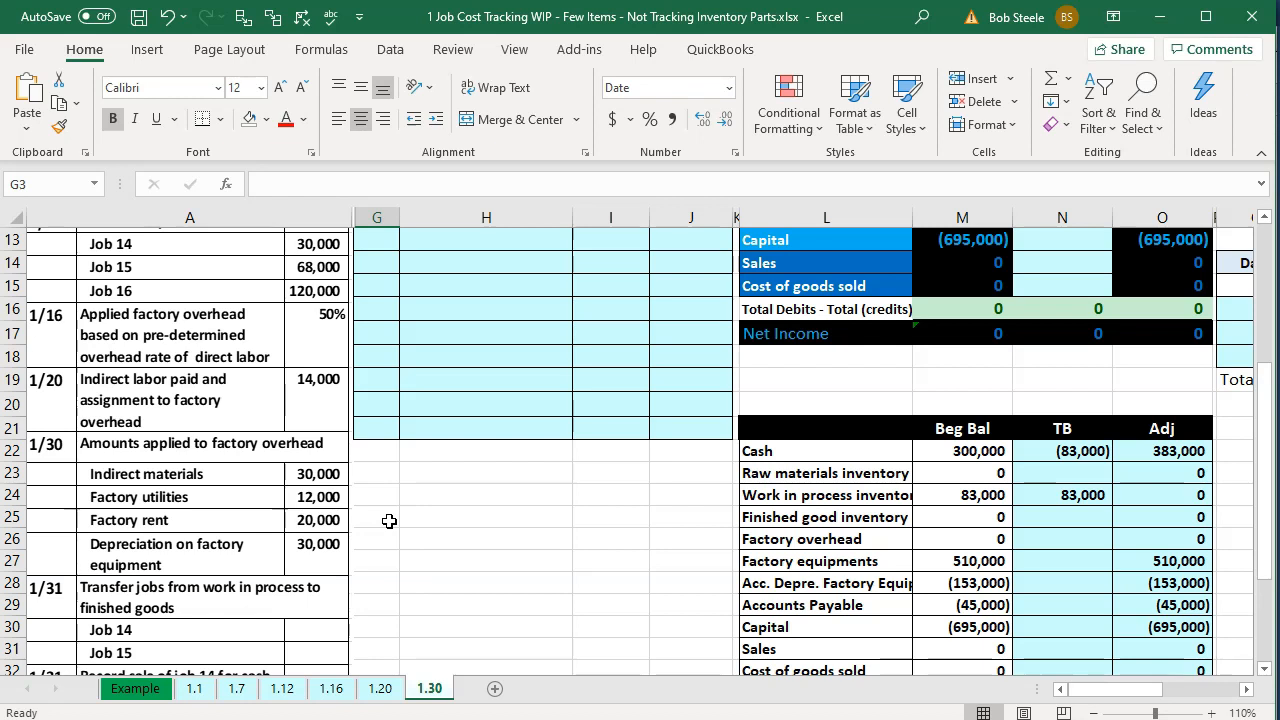
{"action": "scroll", "coordinate": [389, 521], "scroll_direction": "up", "scroll_amount": 4}
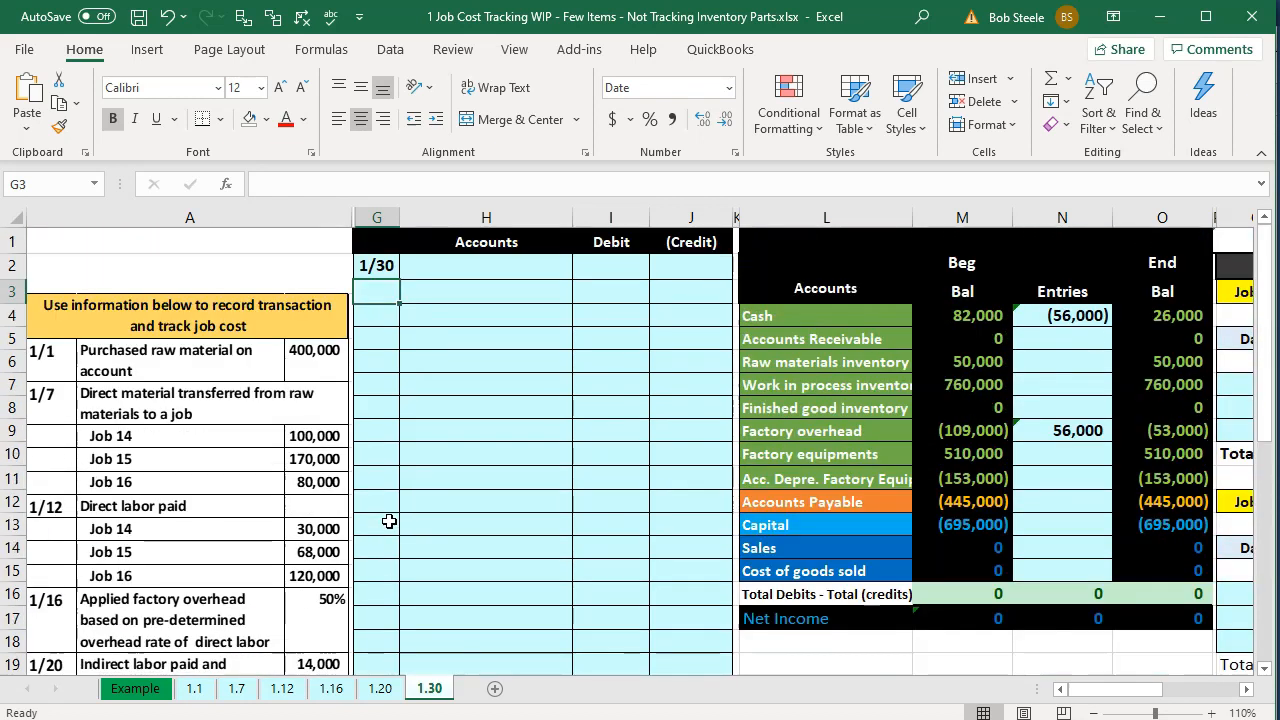
- Enter the debit account in H2 as a reference to the Factory overhead account name in L9
{"action": "key", "text": "Right"}
{"action": "key", "text": "Up"}
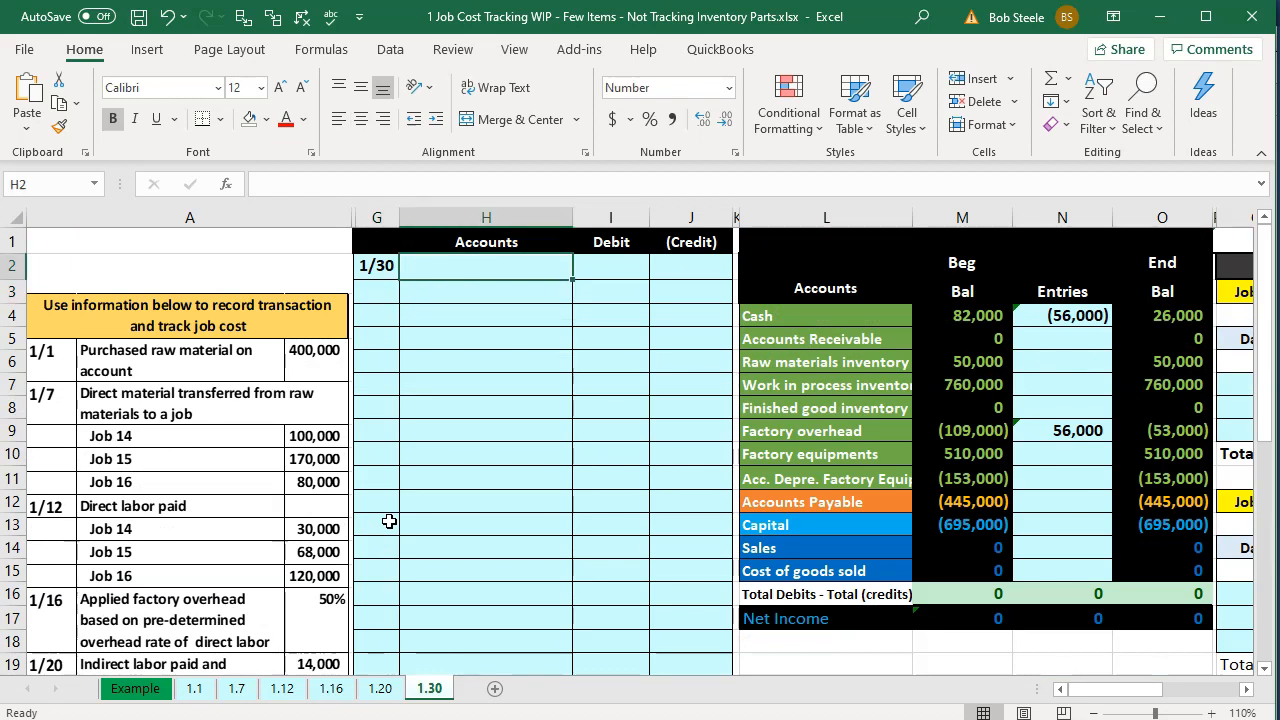
{"action": "type", "text": "="}
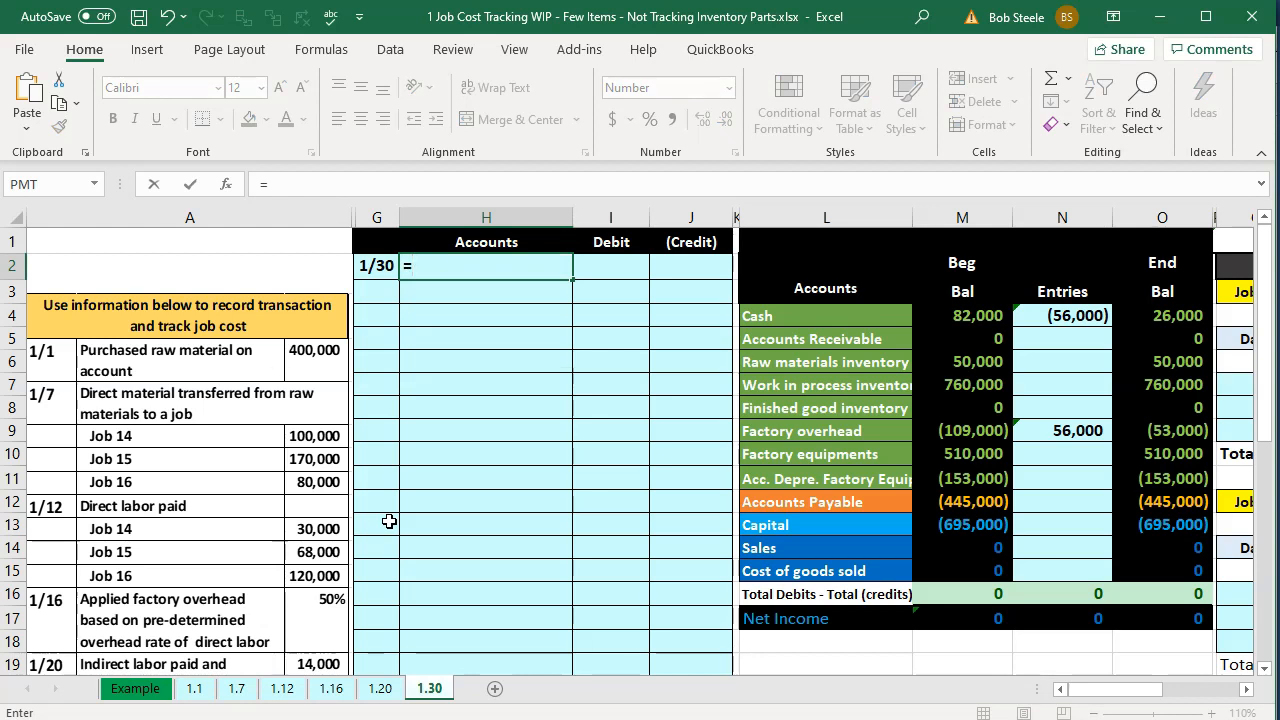
{"action": "key", "text": "Down"}
{"action": "key", "text": "Down"}
{"action": "key", "text": "Down"}
{"action": "key", "text": "Down"}
{"action": "key", "text": "Down"}
{"action": "key", "text": "Down"}
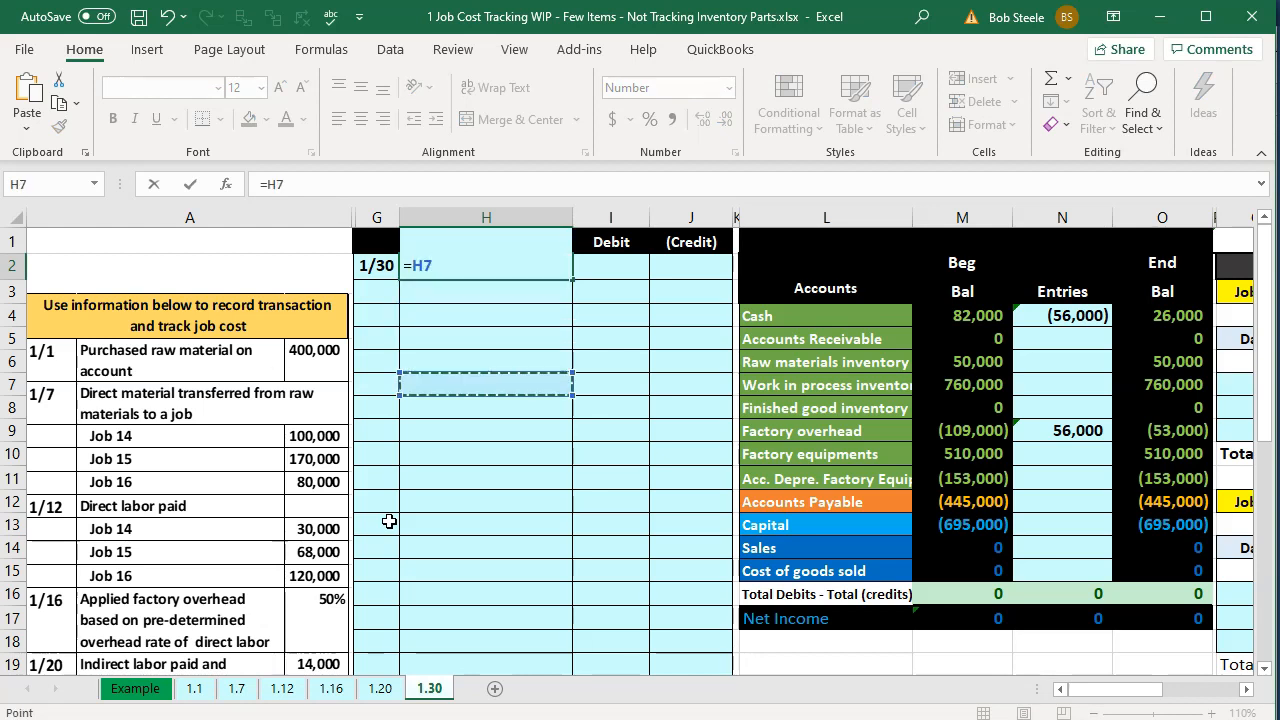
{"action": "key", "text": "Right"}
{"action": "key", "text": "Right"}
{"action": "key", "text": "Right"}
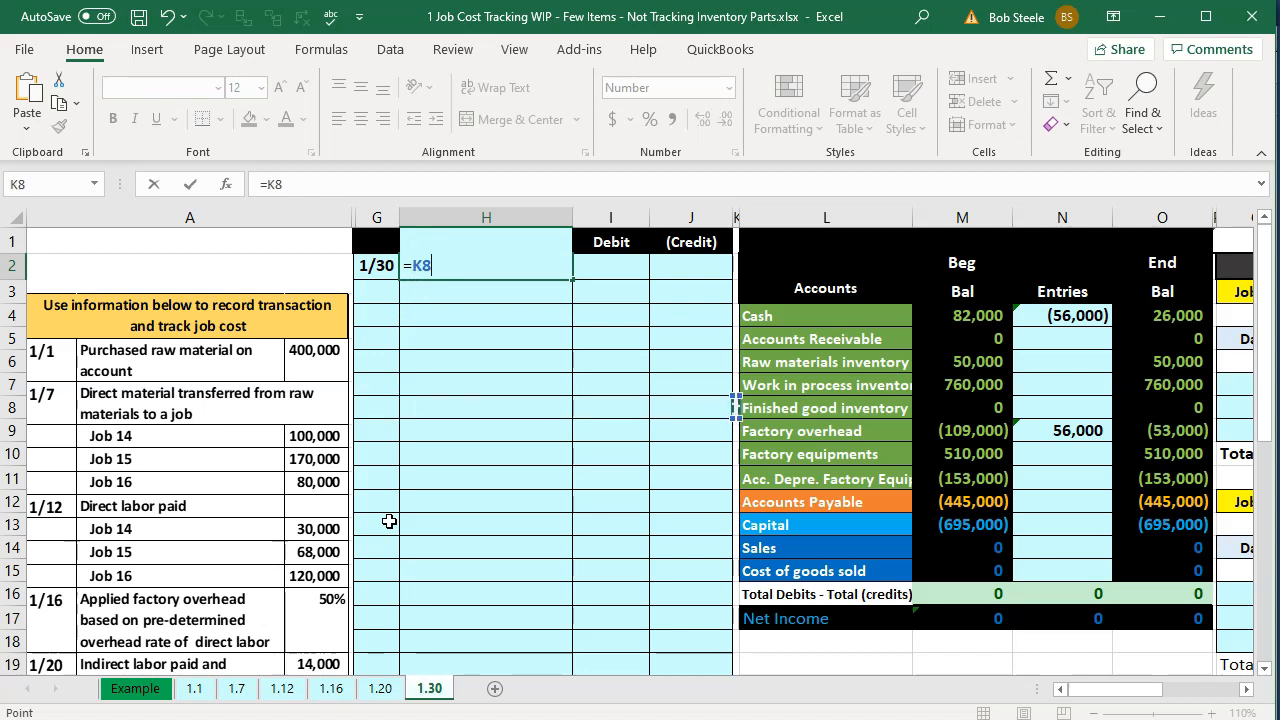
{"action": "key", "text": "Right"}
{"action": "key", "text": "Up"}
{"action": "key", "text": "Down"}
{"action": "key", "text": "Down"}
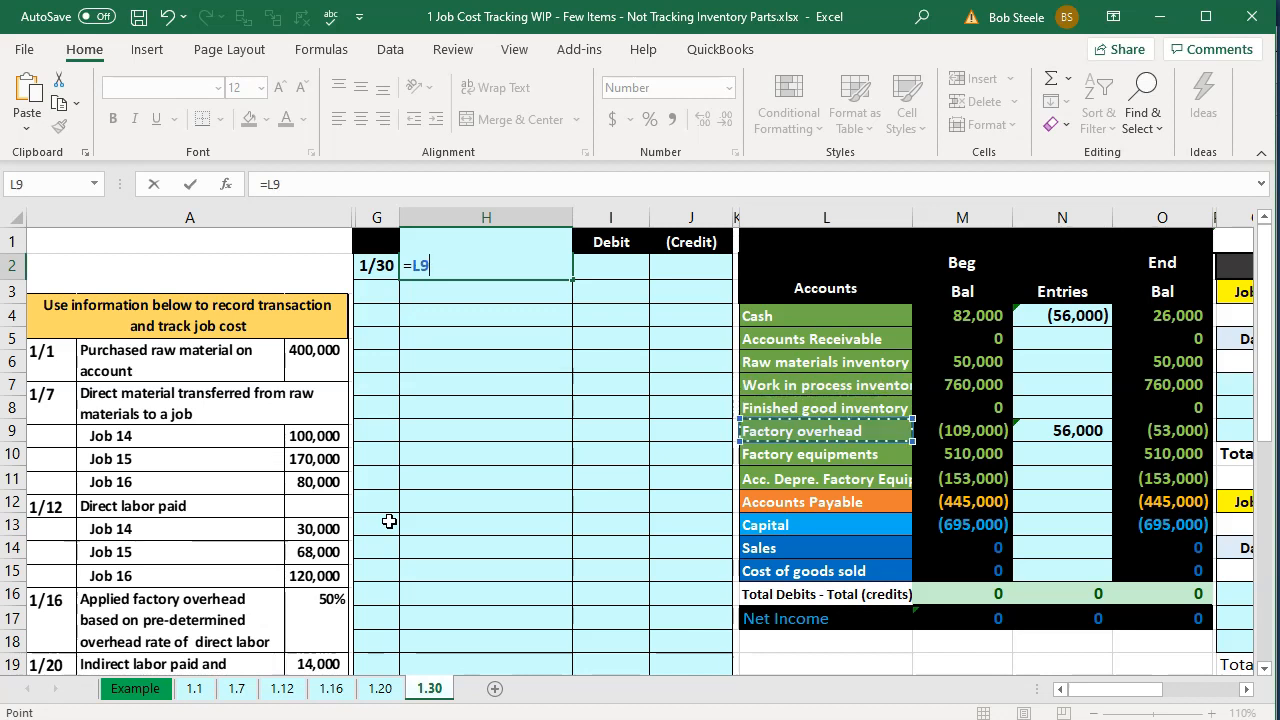
{"action": "key", "text": "Return"}
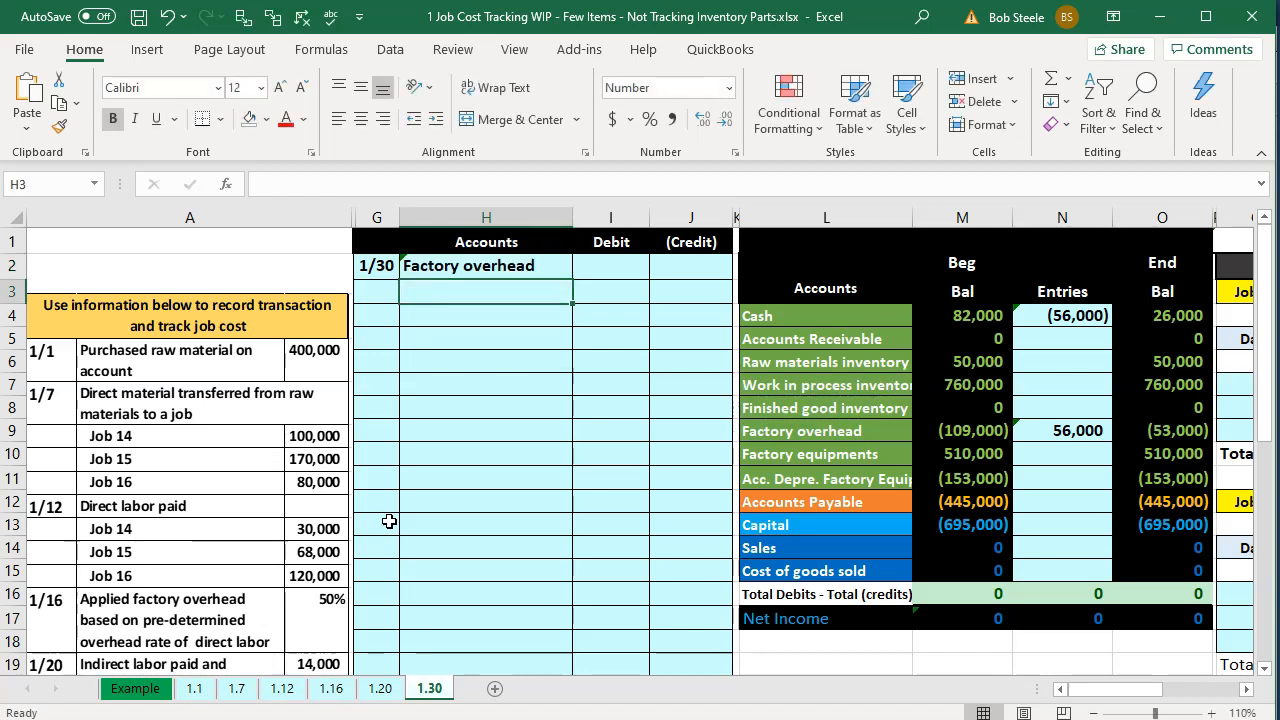
- Enter the credit account in H3 as a reference to the Cash account name in L4
{"action": "type", "text": "="}
{"action": "key", "text": "Down"}
{"action": "key", "text": "Right"}
{"action": "key", "text": "Right"}
{"action": "key", "text": "Right"}
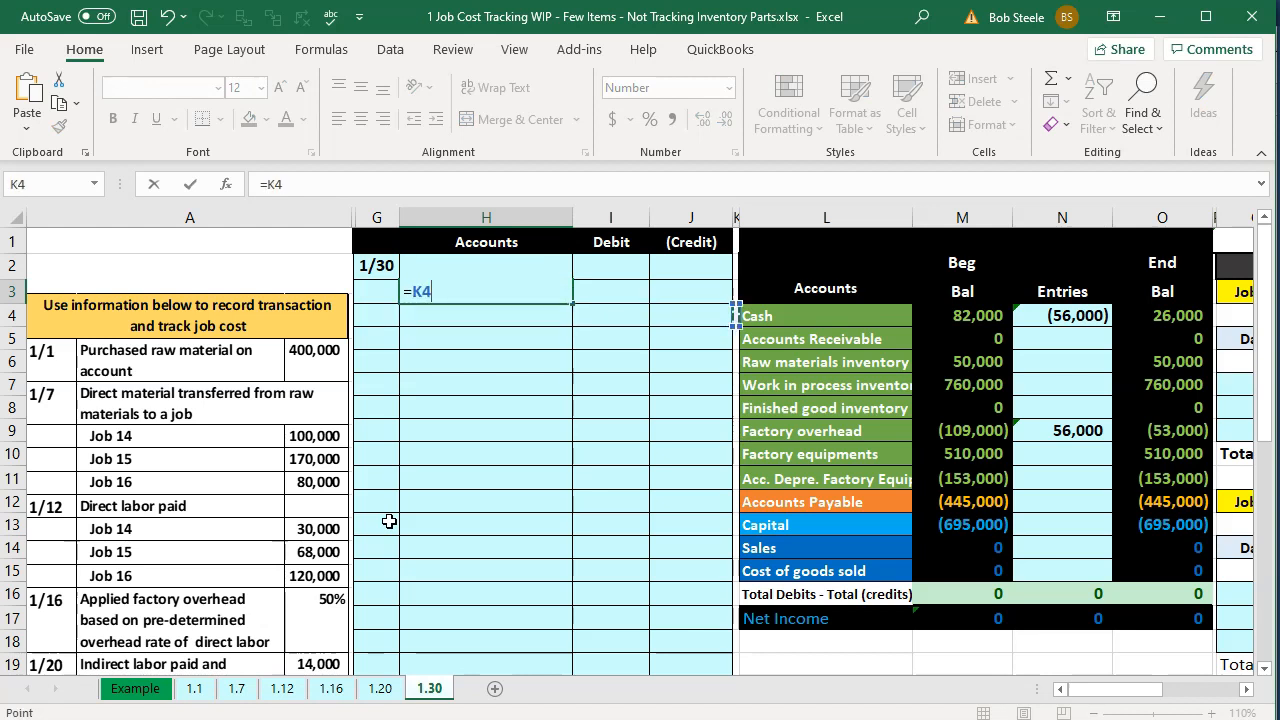
{"action": "key", "text": "Return"}
- Enter the 20,000 factory rent as the debit in I2 and credit Cash in J3 with the formula -I2
{"action": "key", "text": "Right"}
{"action": "key", "text": "Up"}
{"action": "key", "text": "Up"}
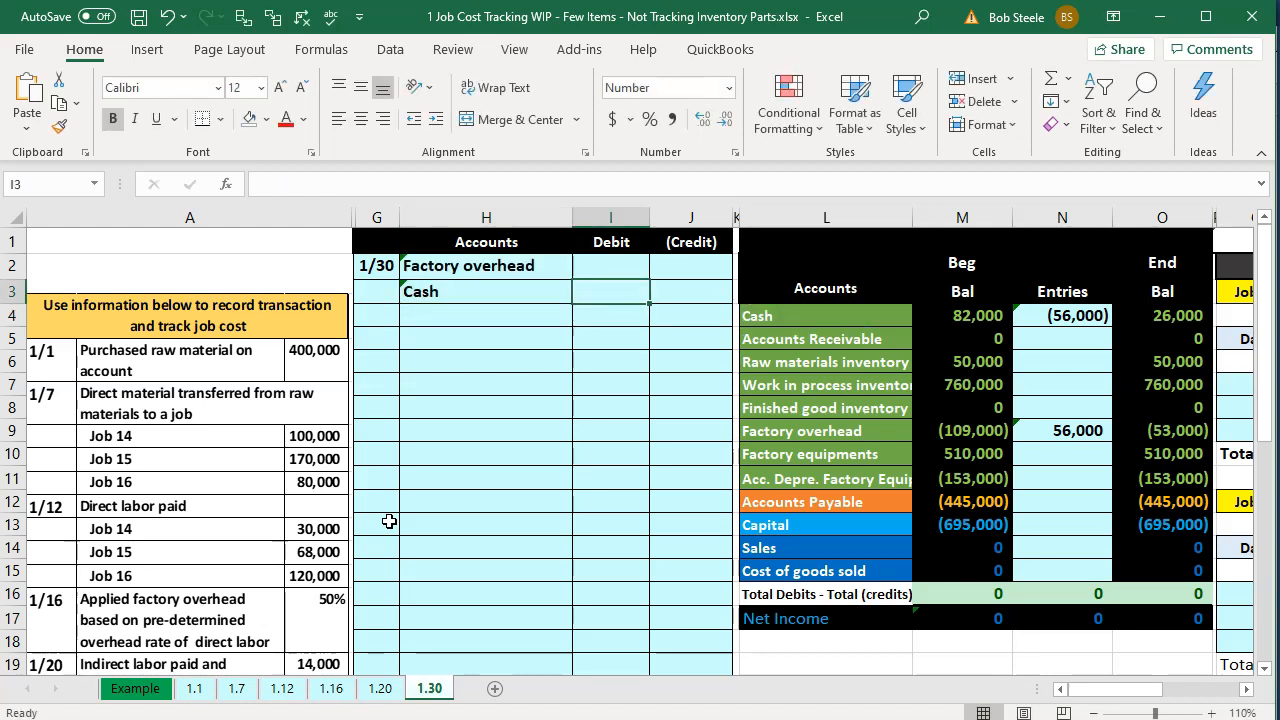
{"action": "scroll", "coordinate": [389, 521], "scroll_direction": "down", "scroll_amount": 4}
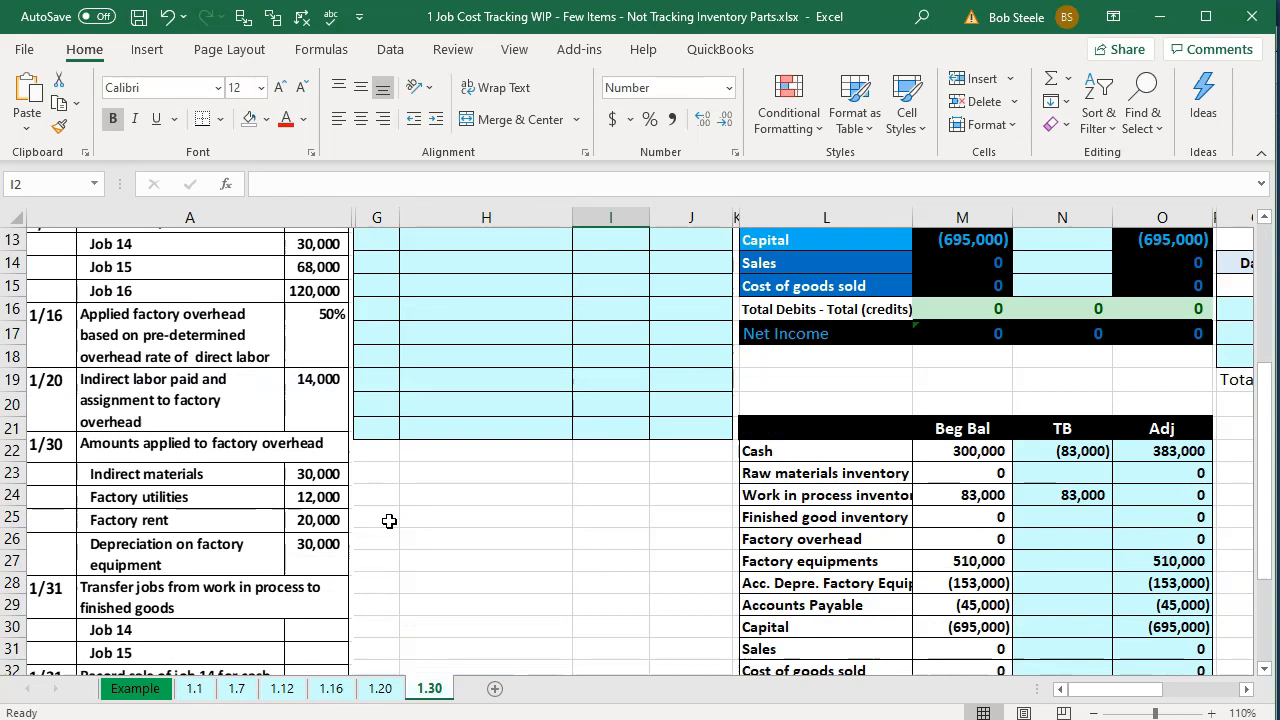
{"action": "scroll", "coordinate": [389, 521], "scroll_direction": "up", "scroll_amount": 4}
{"action": "type", "text": "200000"}
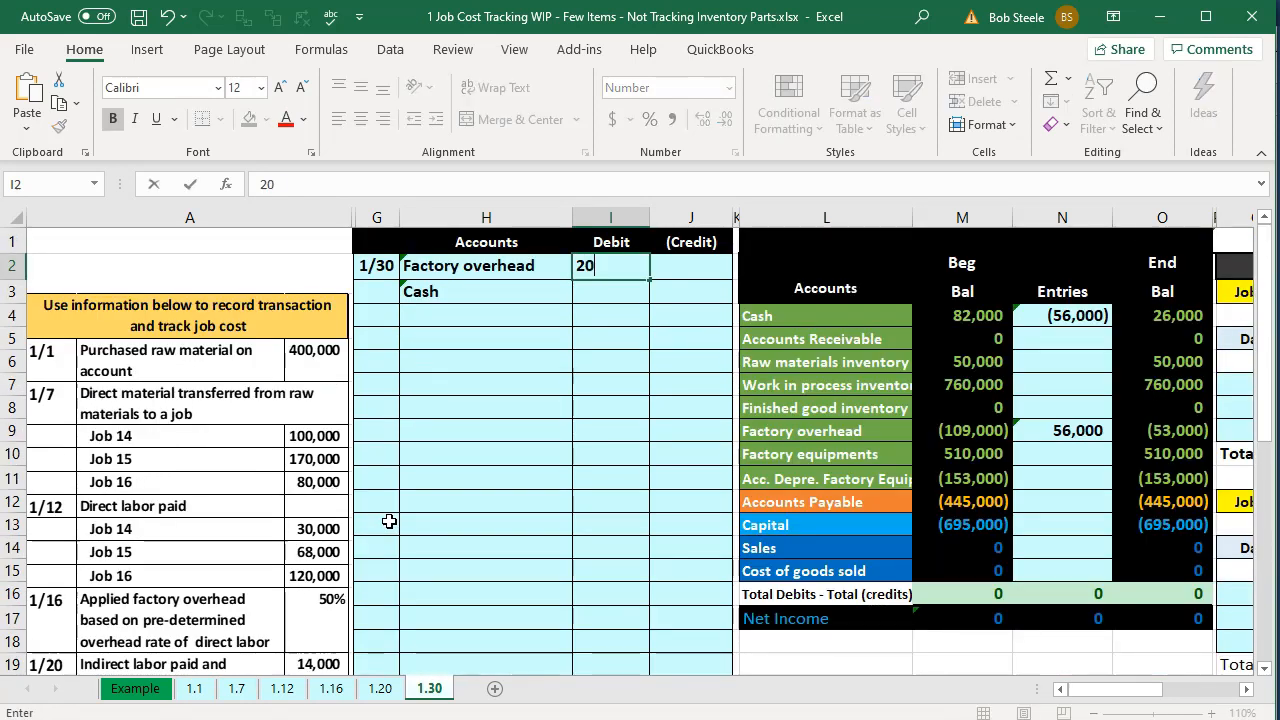
{"action": "key", "text": "Return"}
{"action": "key", "text": "Right"}
{"action": "type", "text": "-20000"}
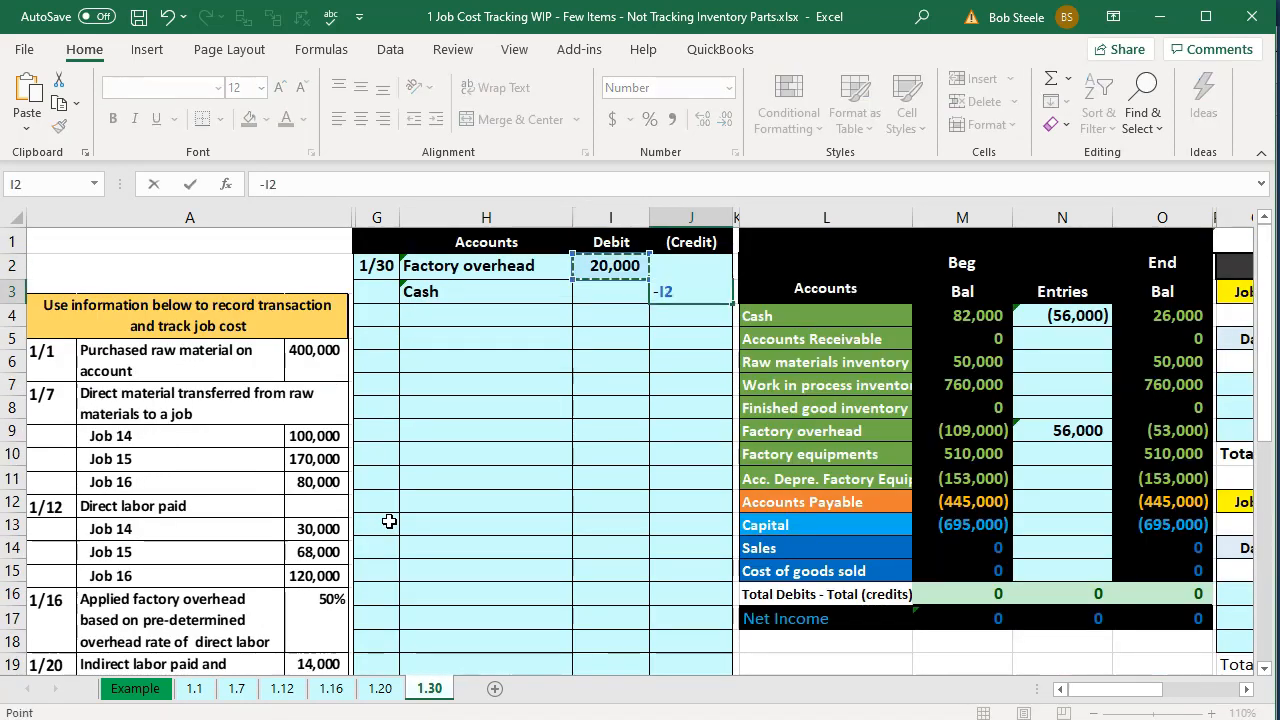
{"action": "key", "text": "Return"}
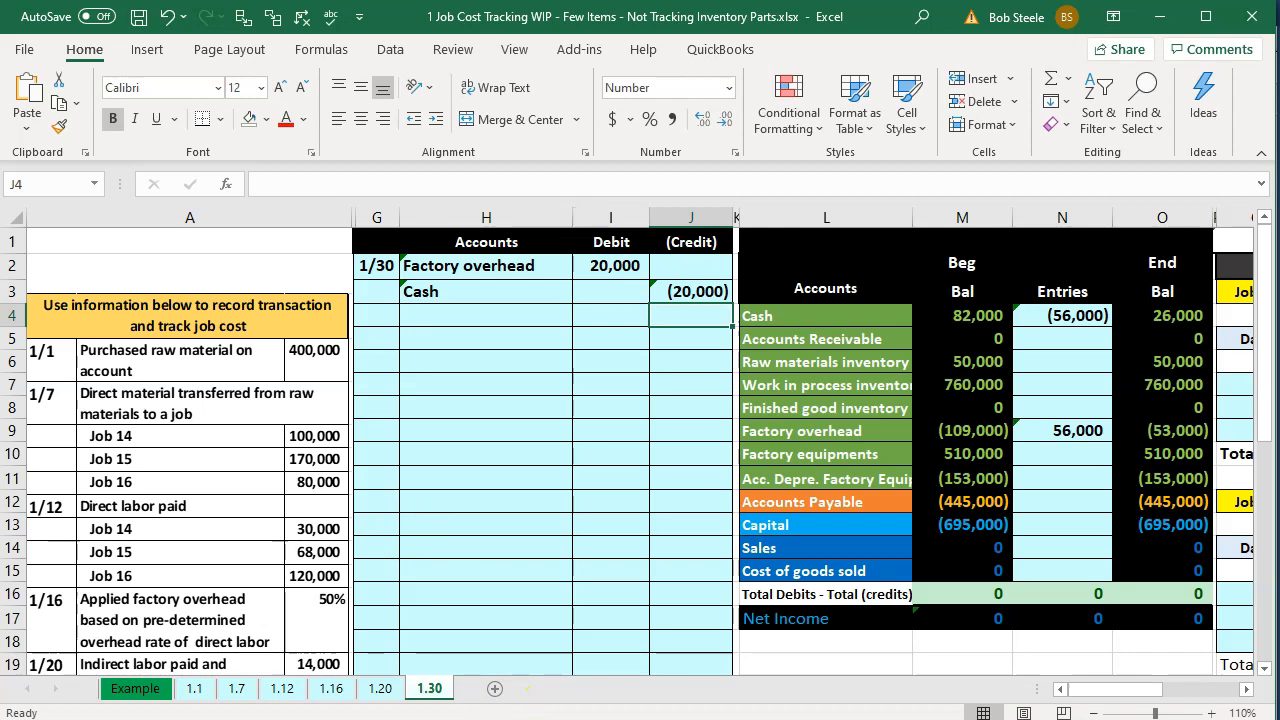
- Switch to QuickBooks and write a check from Checking to Rental Company for 20,000
{"action": "key", "text": "alt+Tab"}
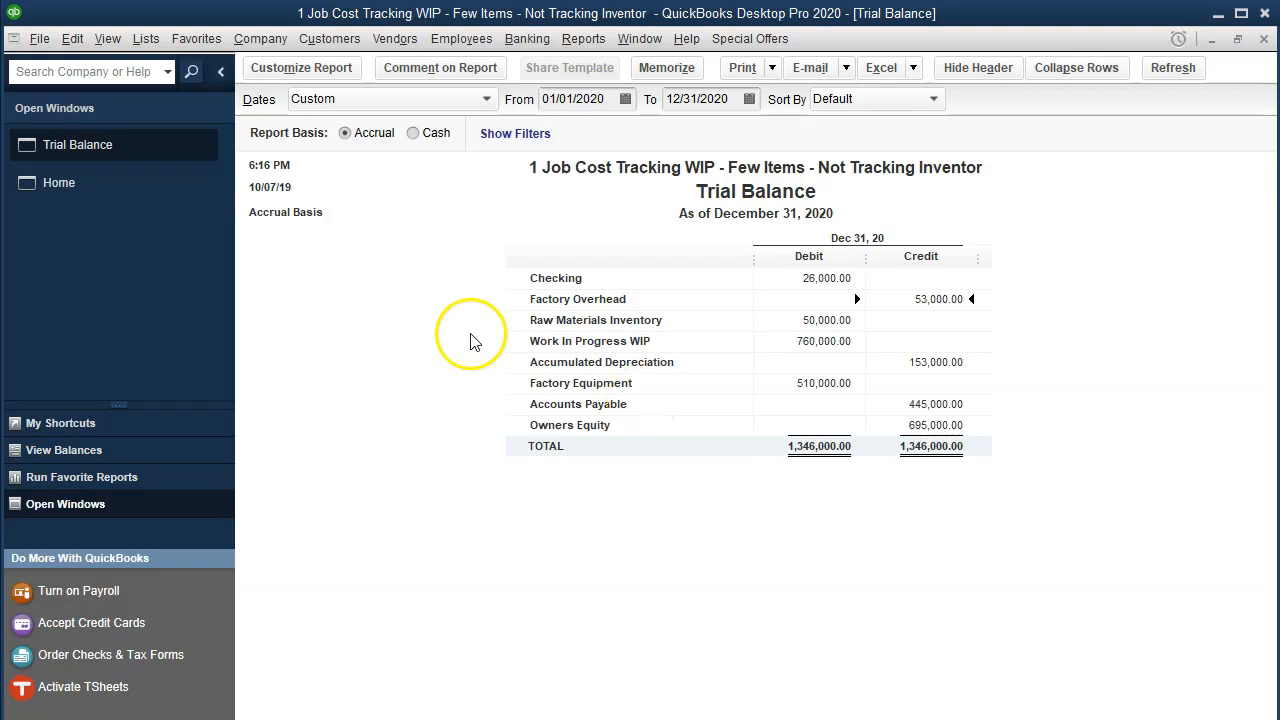
{"action": "left_click", "coordinate": [107, 187]}
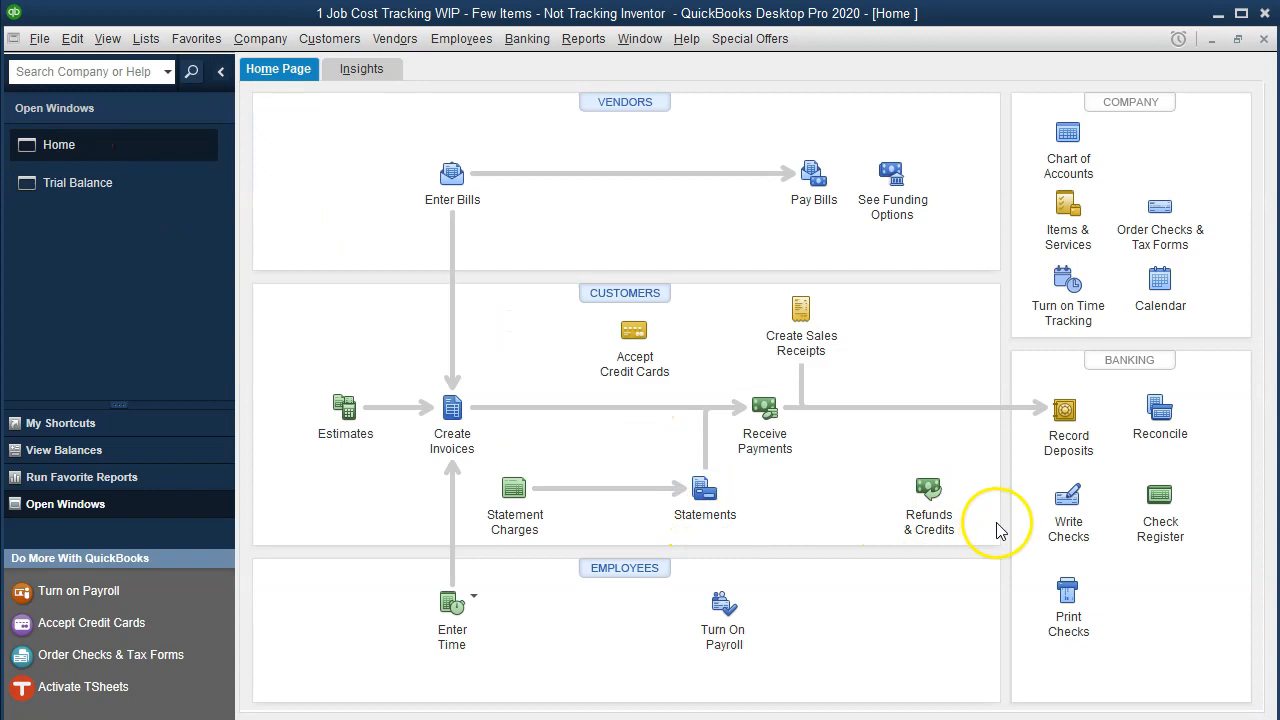
{"action": "left_click", "coordinate": [1071, 500]}
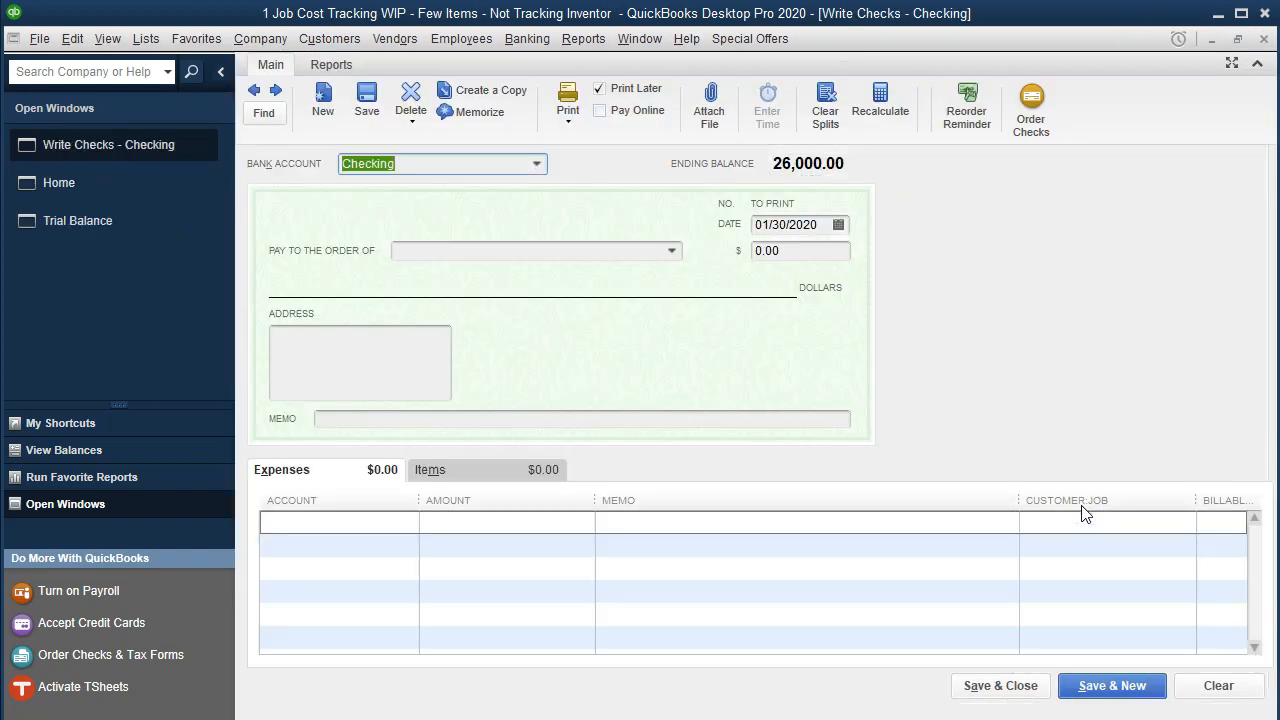
{"action": "key", "text": "Tab"}
{"action": "key", "text": "Tab"}
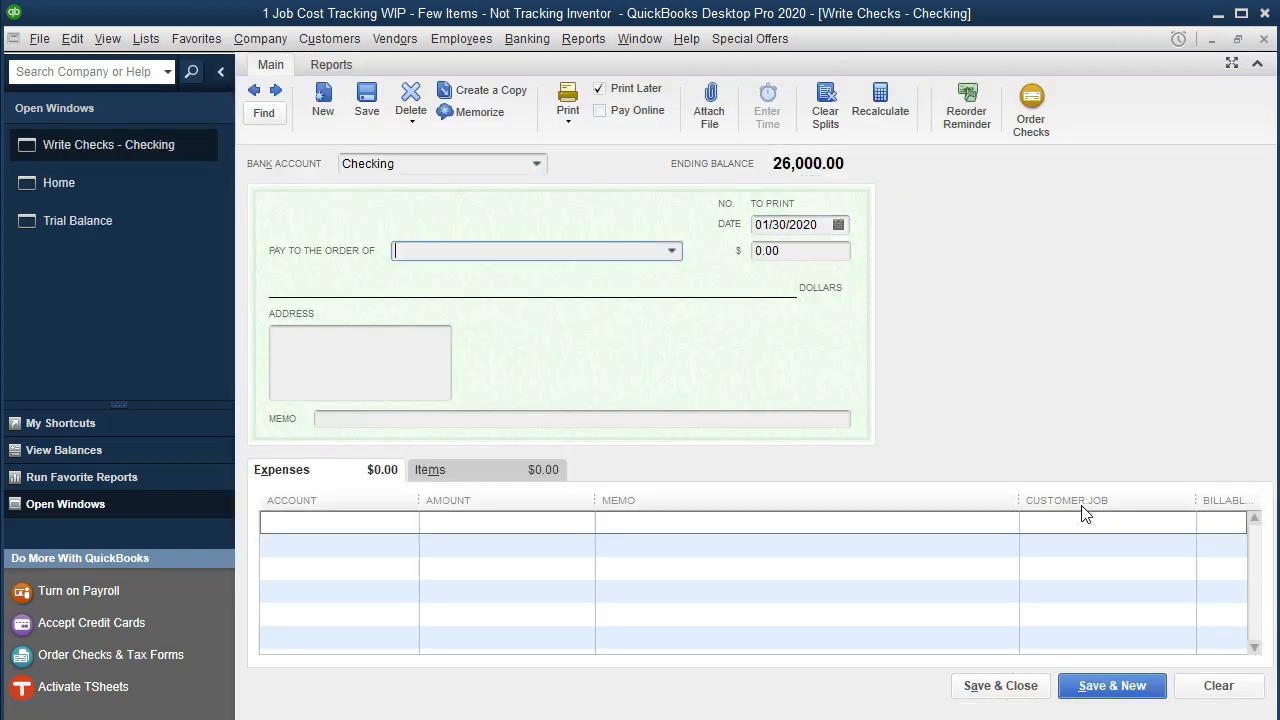
{"action": "type", "text": "Rental Company"}
{"action": "key", "text": "Tab"}
{"action": "key", "text": "s"}
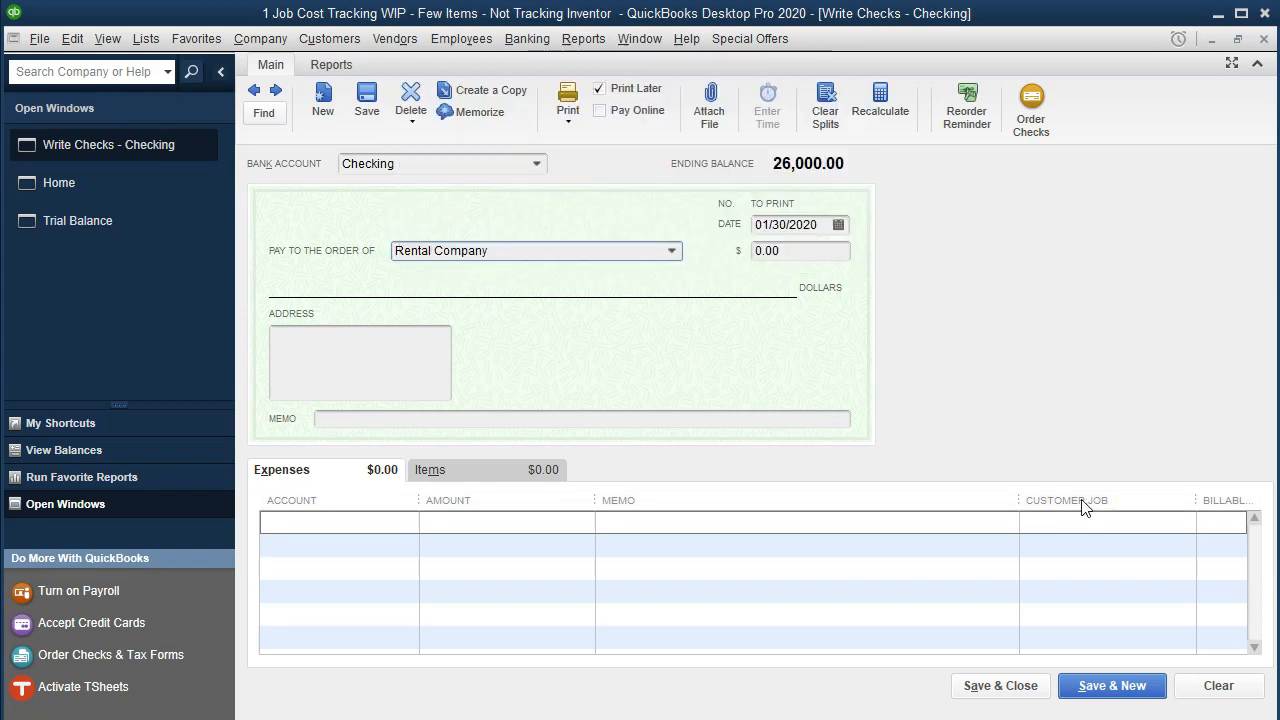
{"action": "key", "text": "Return"}
{"action": "type", "text": "2"}
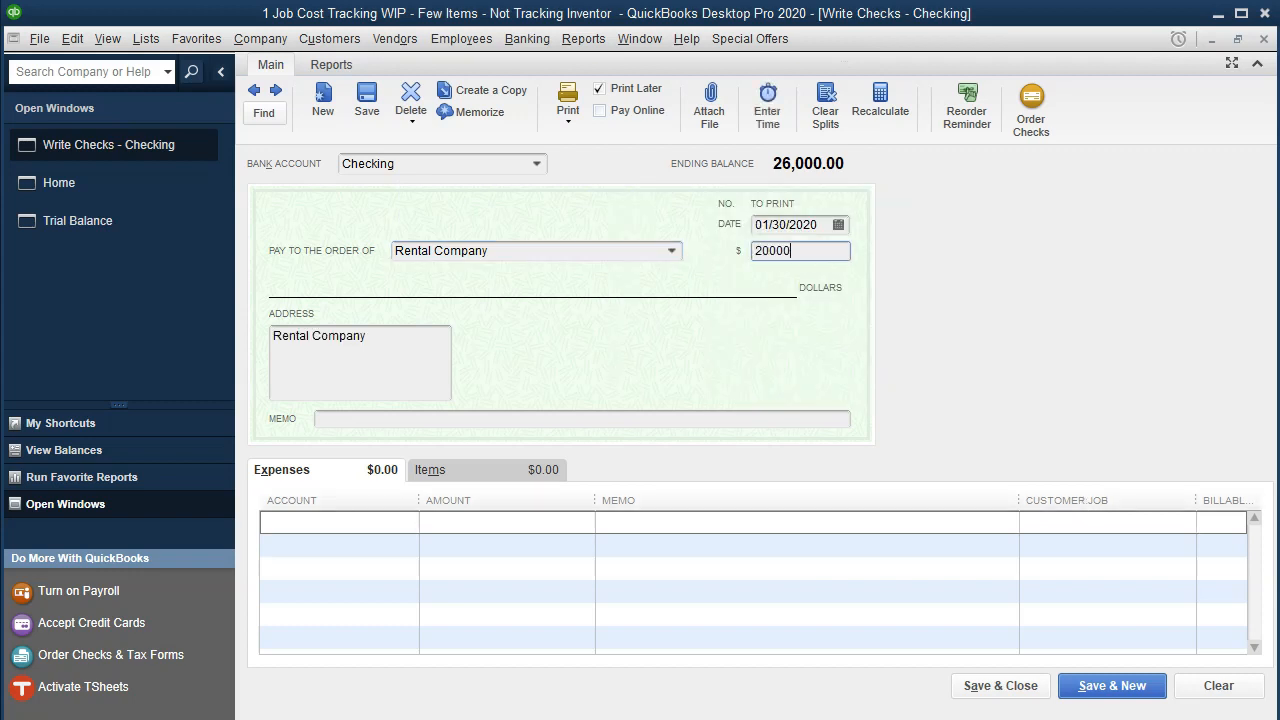
{"action": "type", "text": "0,000"}
{"action": "key", "text": "Tab"}
{"action": "key", "text": "Tab"}
{"action": "key", "text": "Tab"}
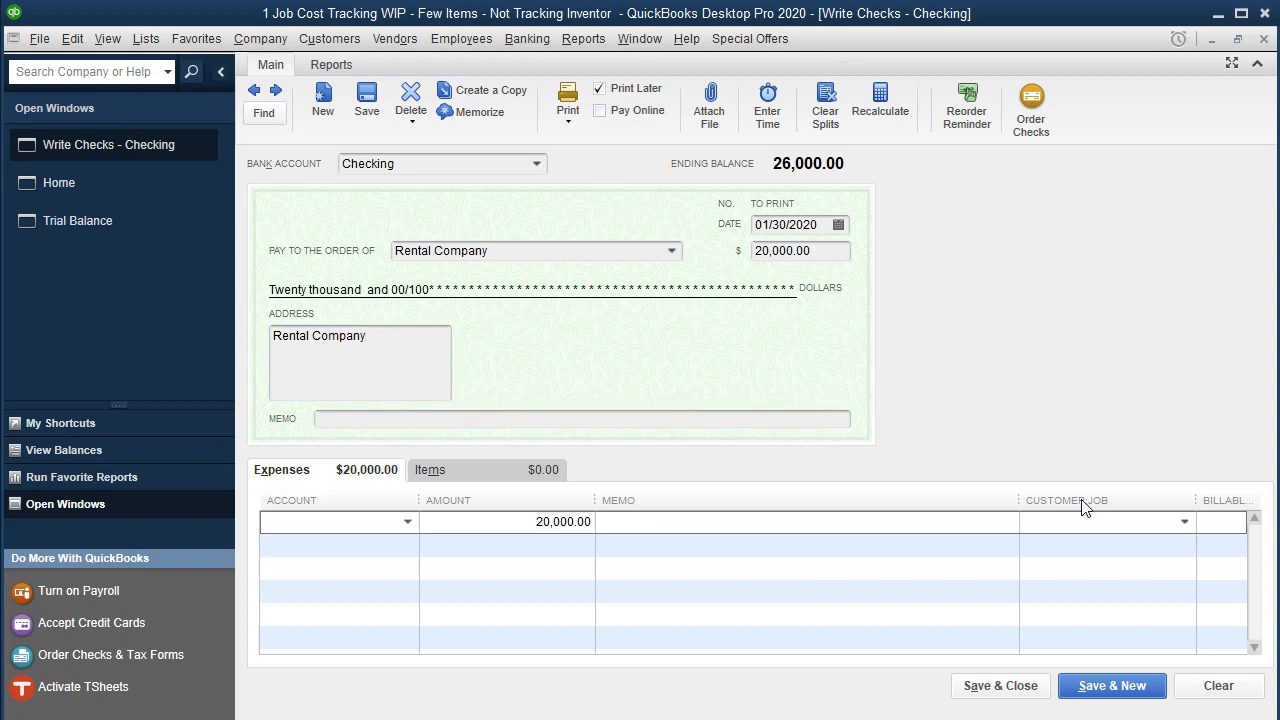
- Assign the check's 20,000 expense line to the Factory Overhead account
{"action": "type", "text": "Factory Equipment"}
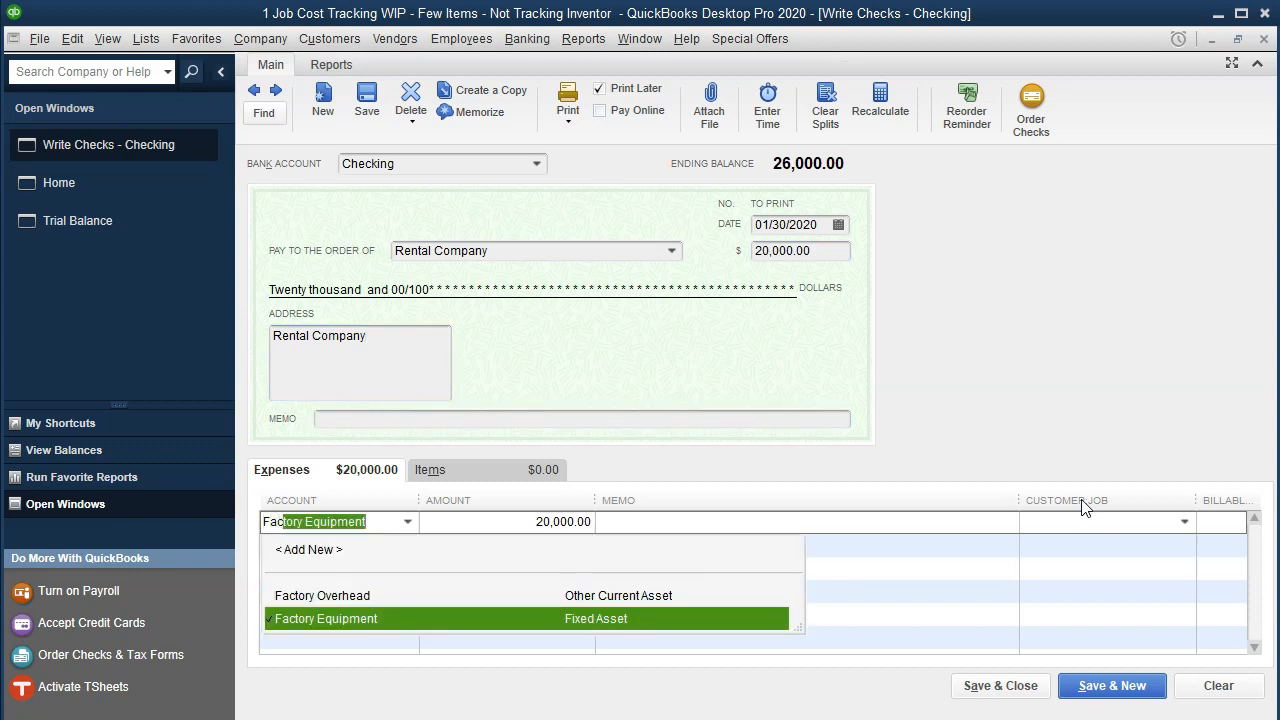
{"action": "key", "text": "Up"}
{"action": "key", "text": "Tab"}
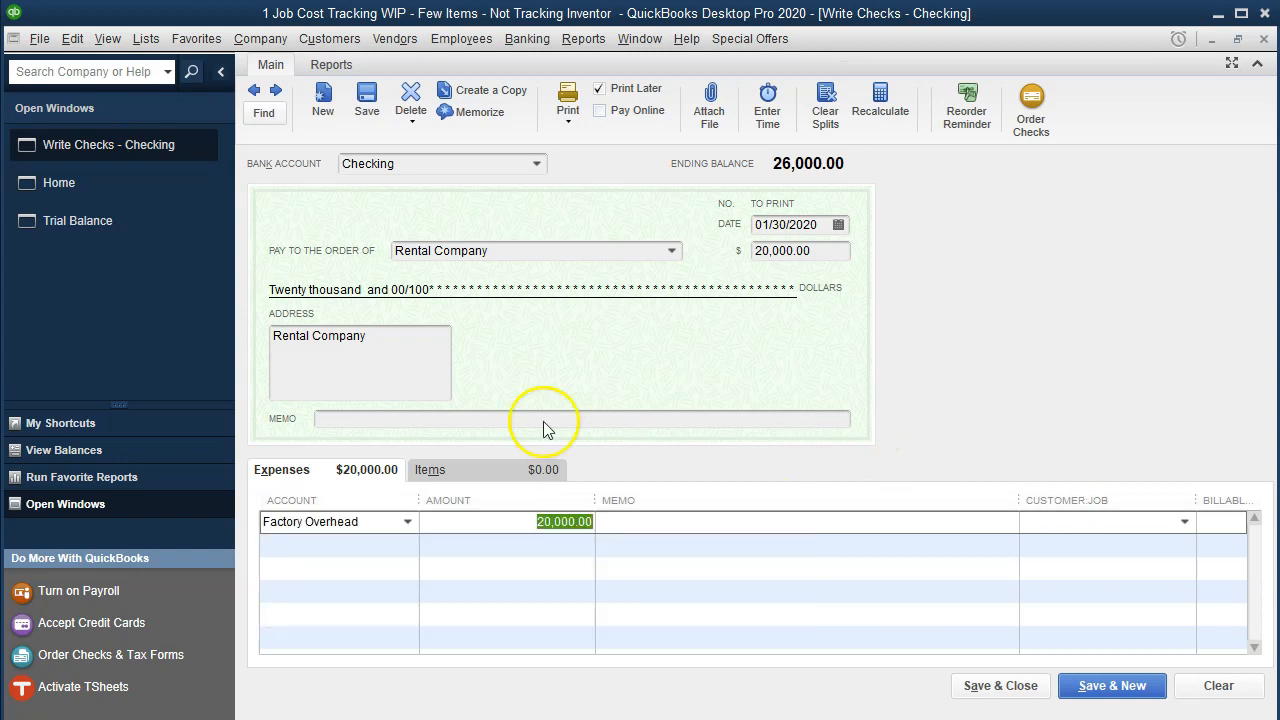
- Enter Factory Rent as the memo on the check and on its expense line, and save and close the check
{"action": "left_click", "coordinate": [384, 418]}
{"action": "type", "text": "Factory Rent"}
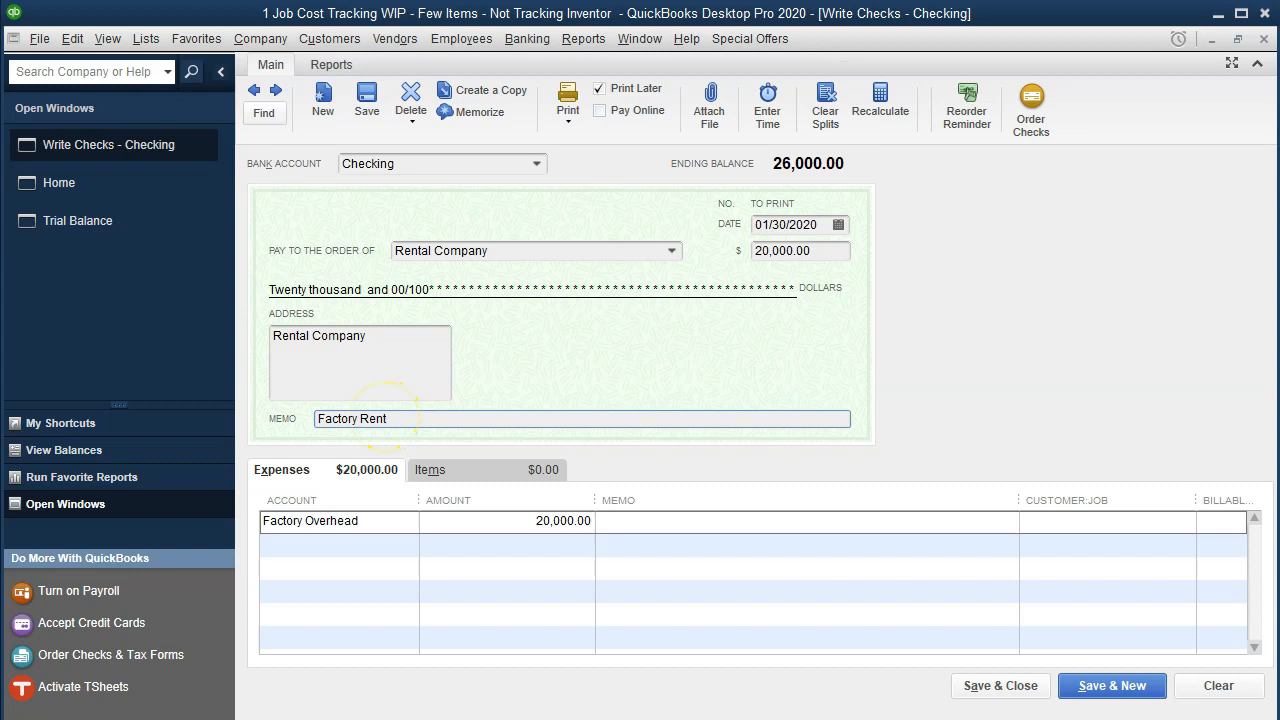
{"action": "left_click_drag", "start_coordinate": [386, 418], "coordinate": [317, 419]}
{"action": "key", "text": "ctrl+c"}
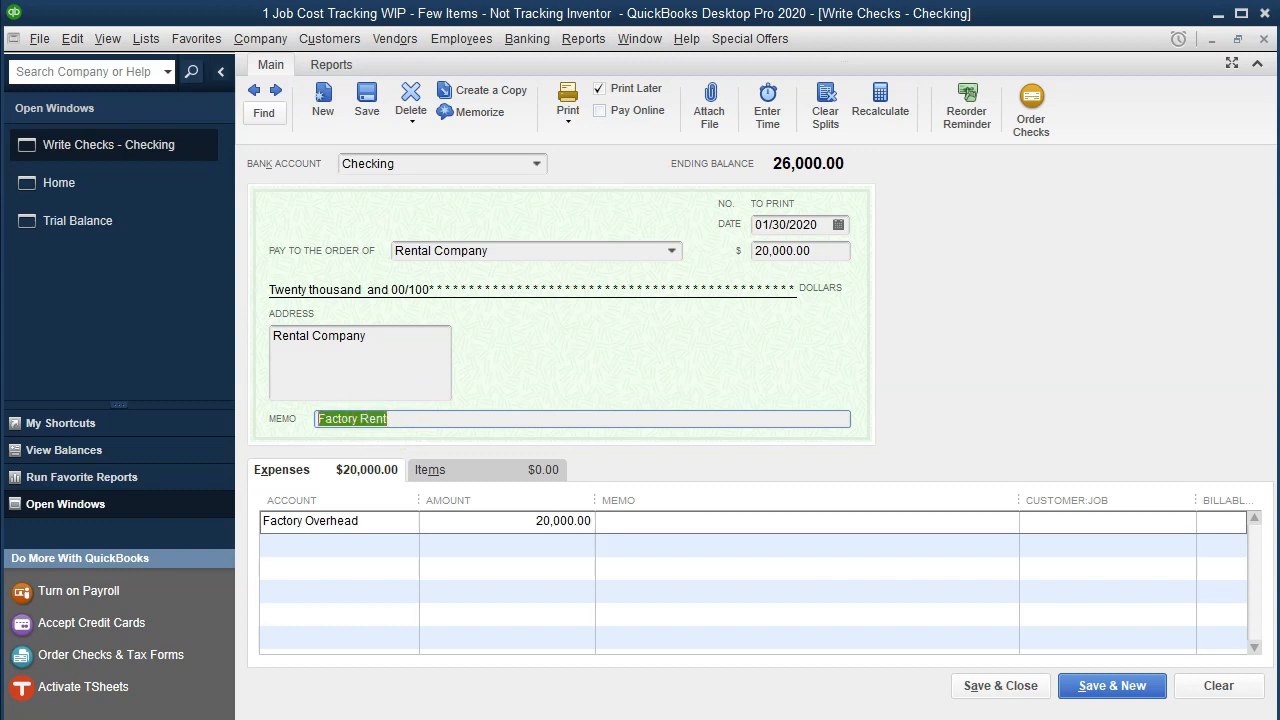
{"action": "key", "text": "Tab"}
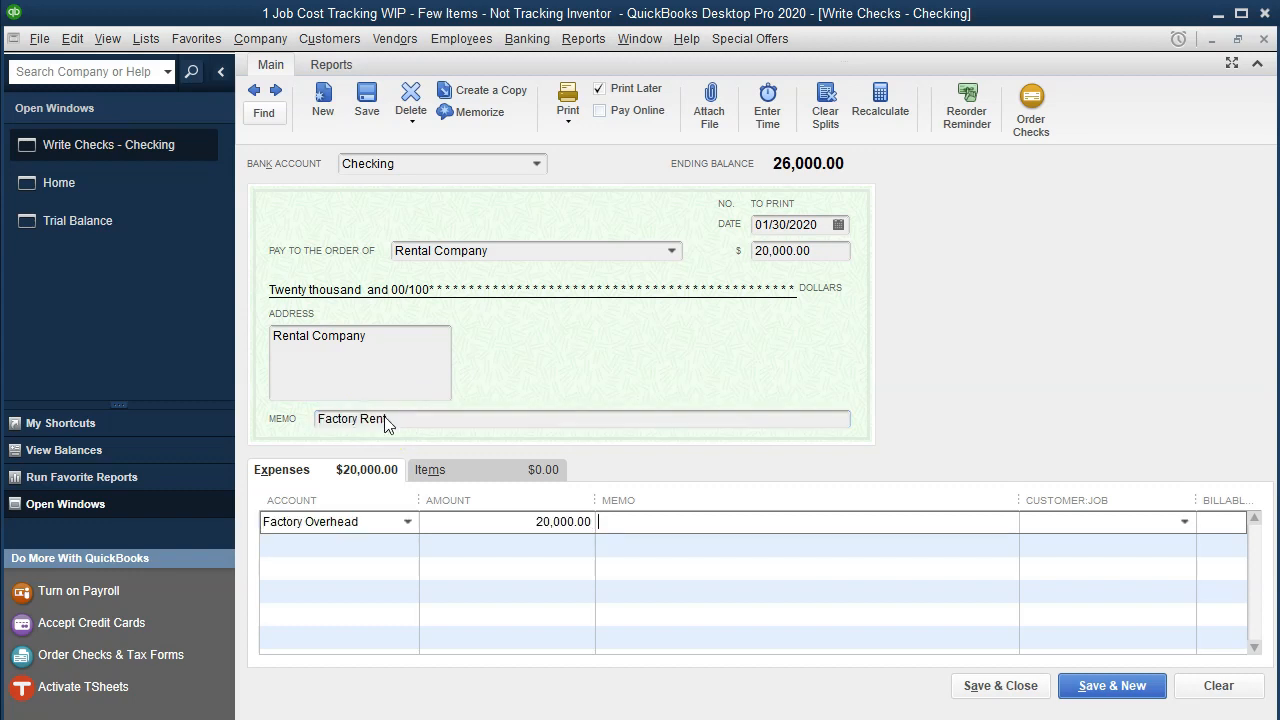
{"action": "key", "text": "ctrl+v"}
{"action": "left_click", "coordinate": [988, 688]}
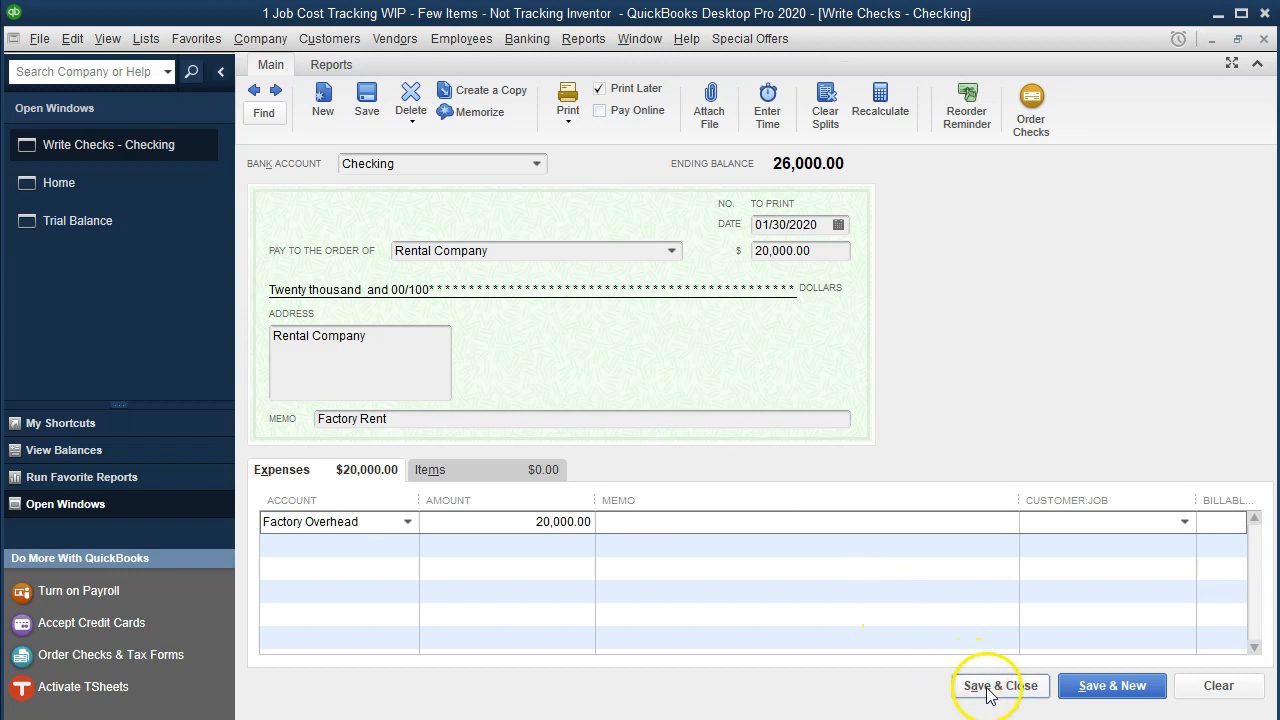
{"action": "left_click", "coordinate": [598, 218]}
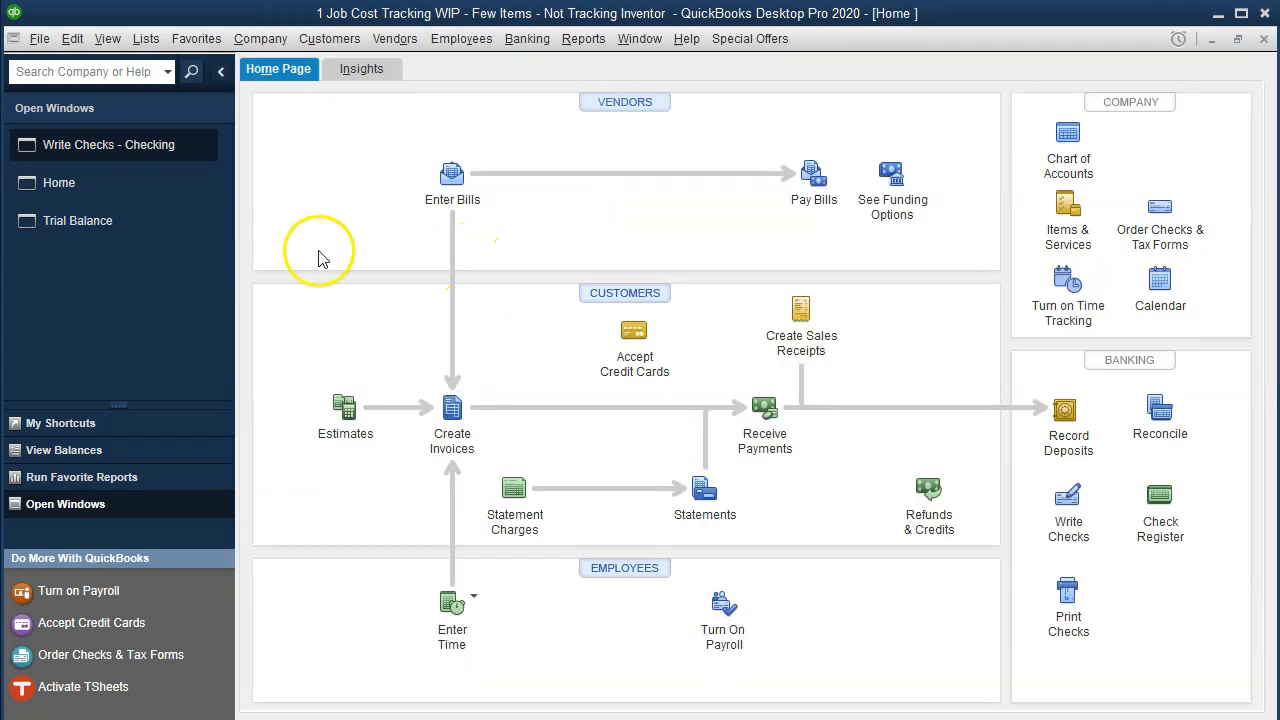
- Review the Factory Overhead transactions behind the Trial Balance to check the Rental Company entry, and close the detail report
{"action": "left_click", "coordinate": [87, 192]}
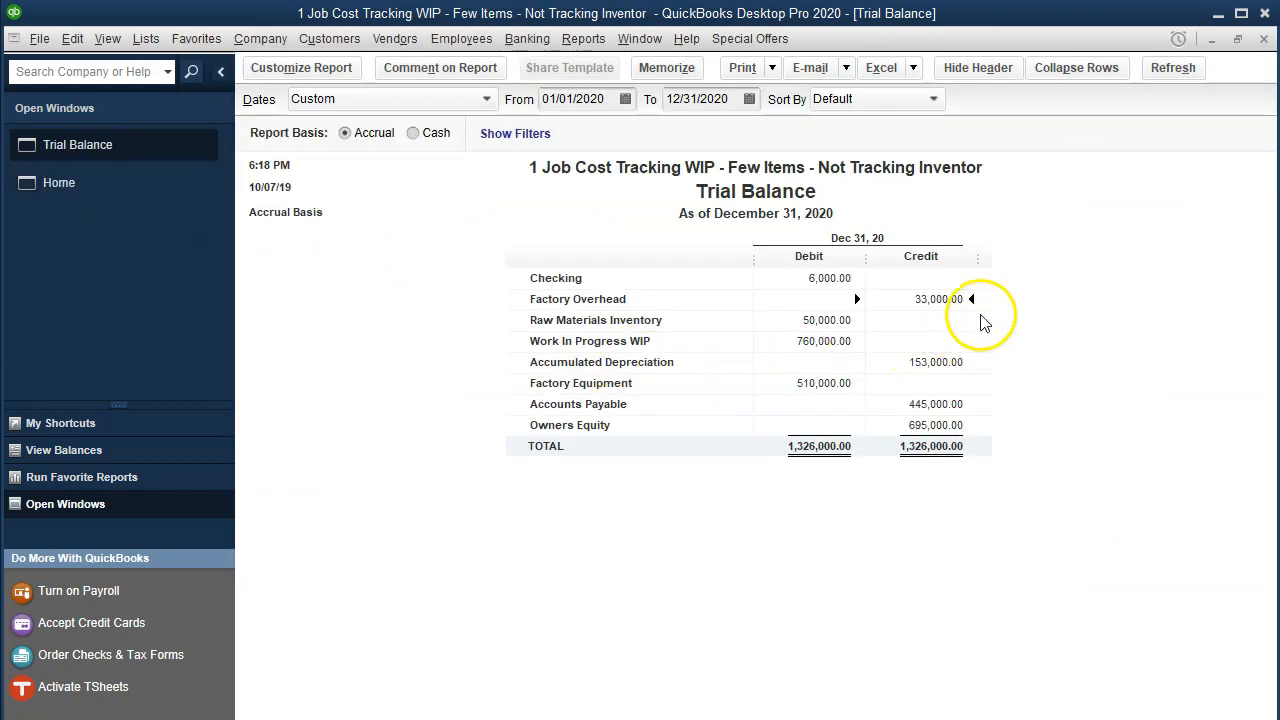
{"action": "double_click", "coordinate": [950, 300]}
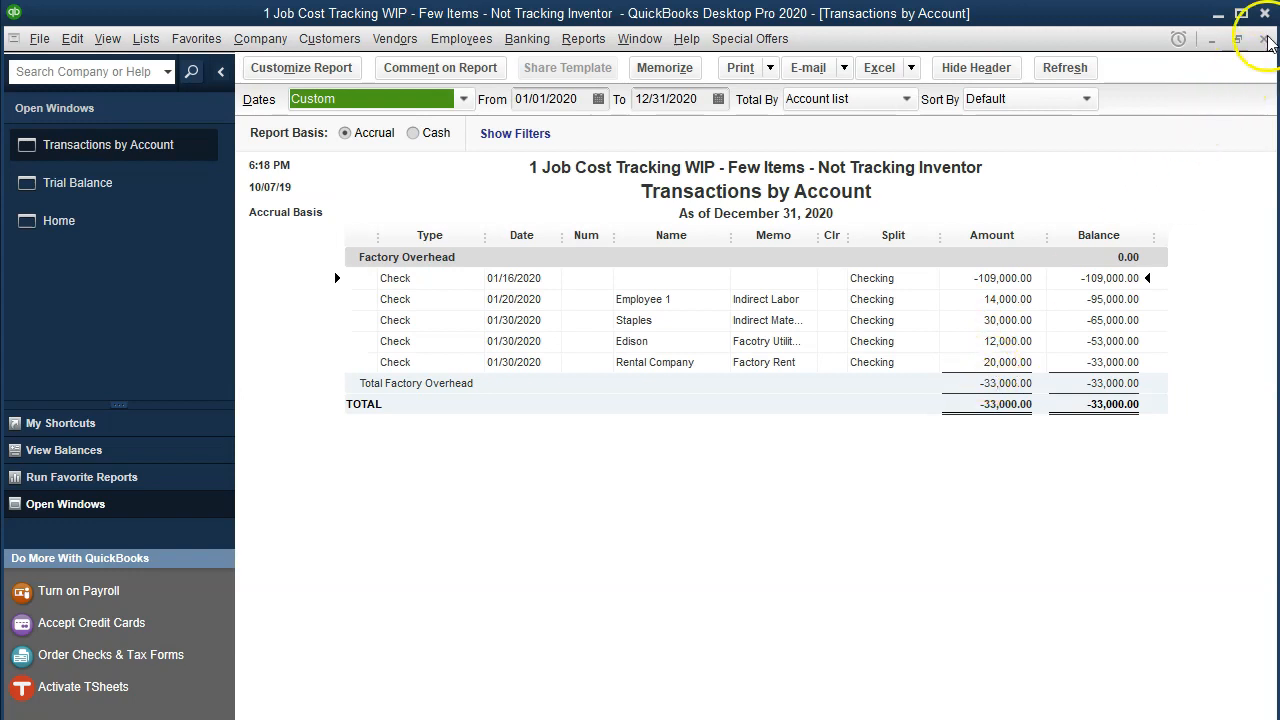
{"action": "left_click", "coordinate": [1264, 38]}
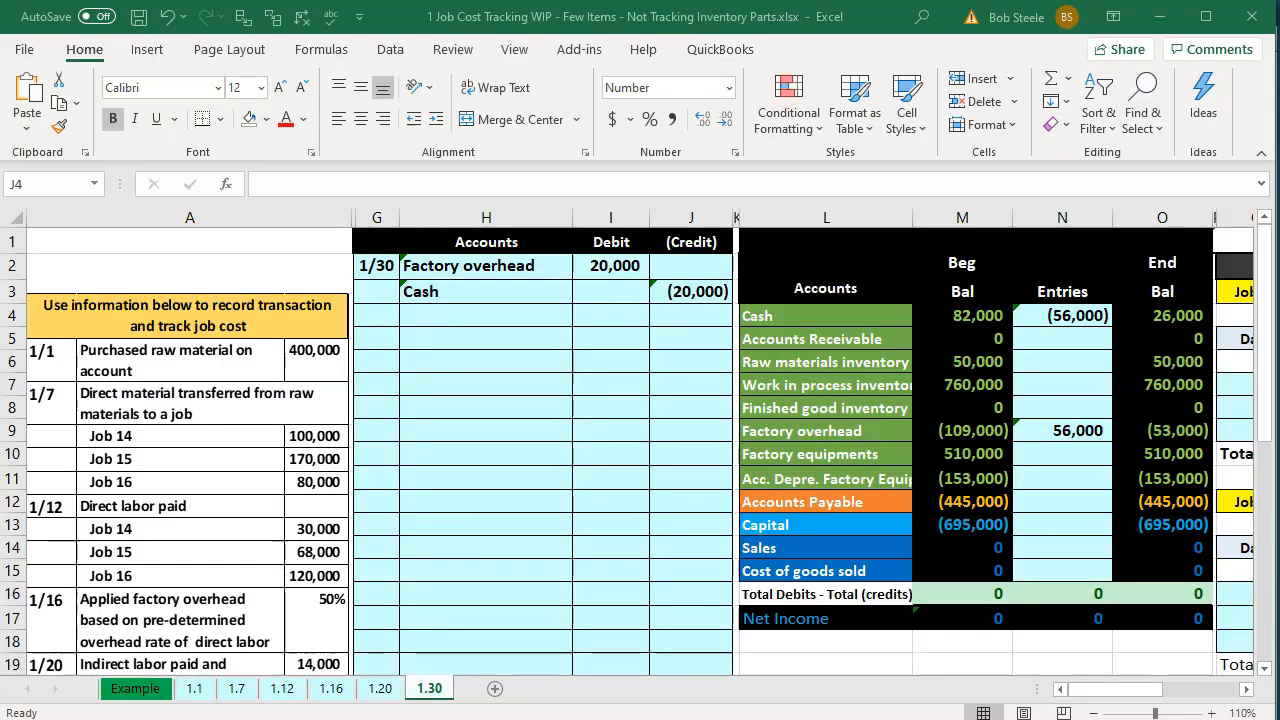
- Compare the Cash and Factory overhead ending balances in Excel with the QuickBooks Trial Balance
{"action": "key", "text": "alt+Tab"}
{"action": "left_click", "coordinate": [1158, 317]}
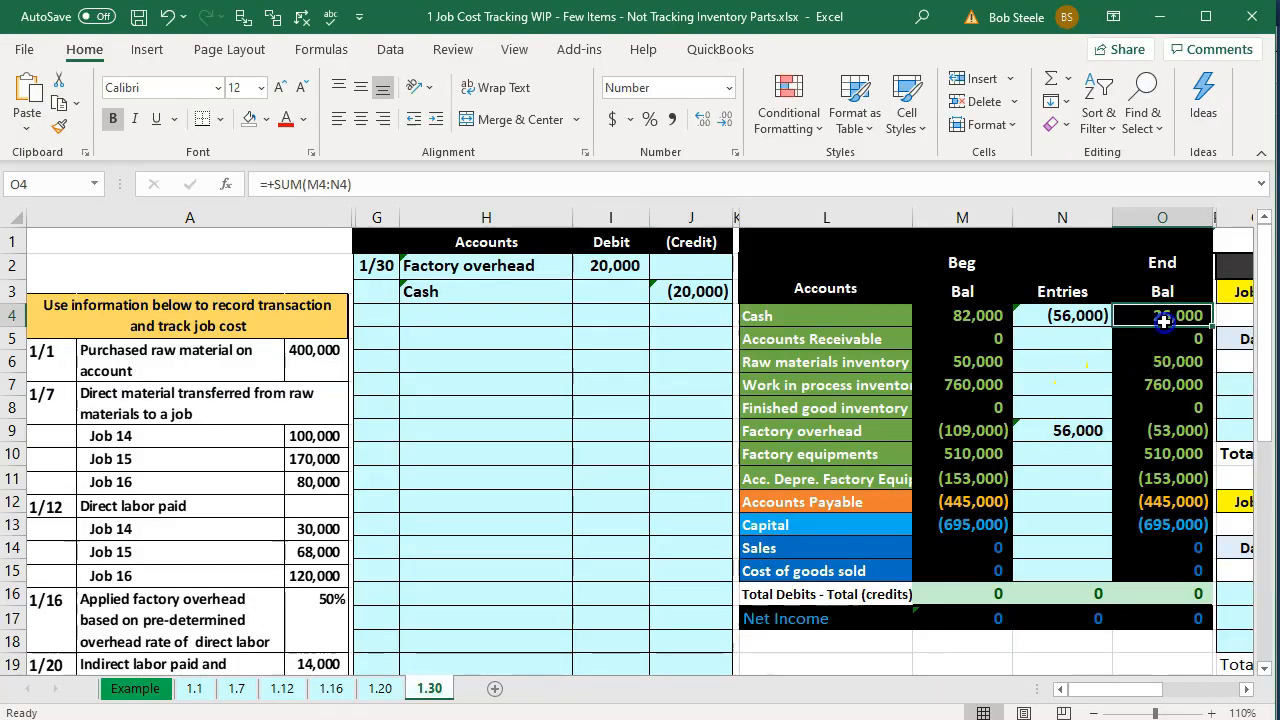
{"action": "left_click", "coordinate": [1174, 424]}
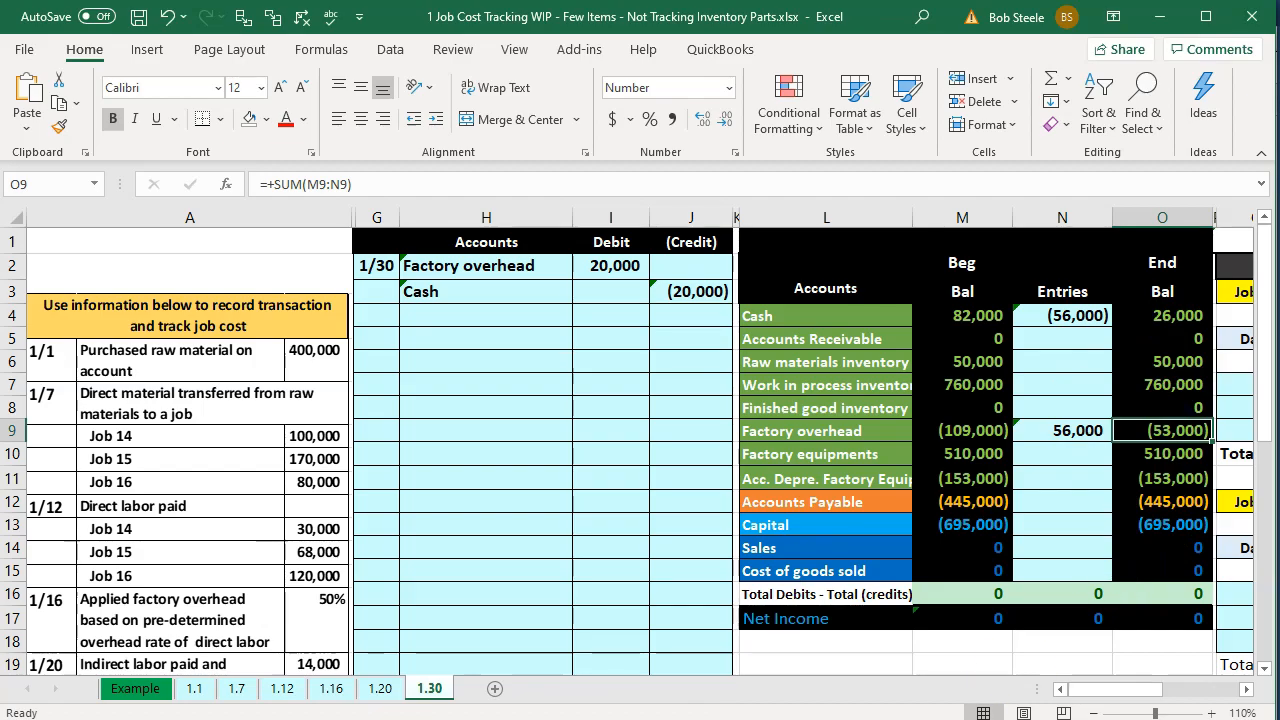
{"action": "key", "text": "alt+Tab"}
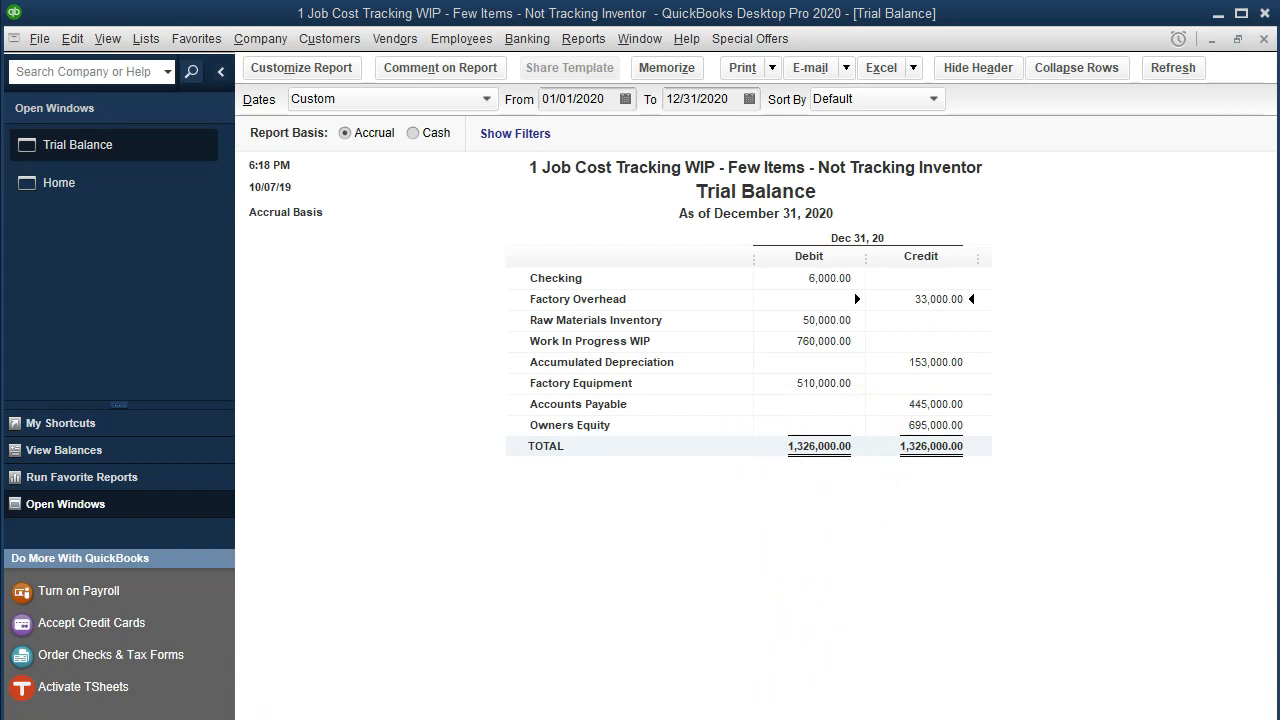
- Switch to the Excel worksheet and add the 20,000 debit in I2 to the Factory overhead entries formula in N9
{"action": "left_click", "coordinate": [690, 705]}
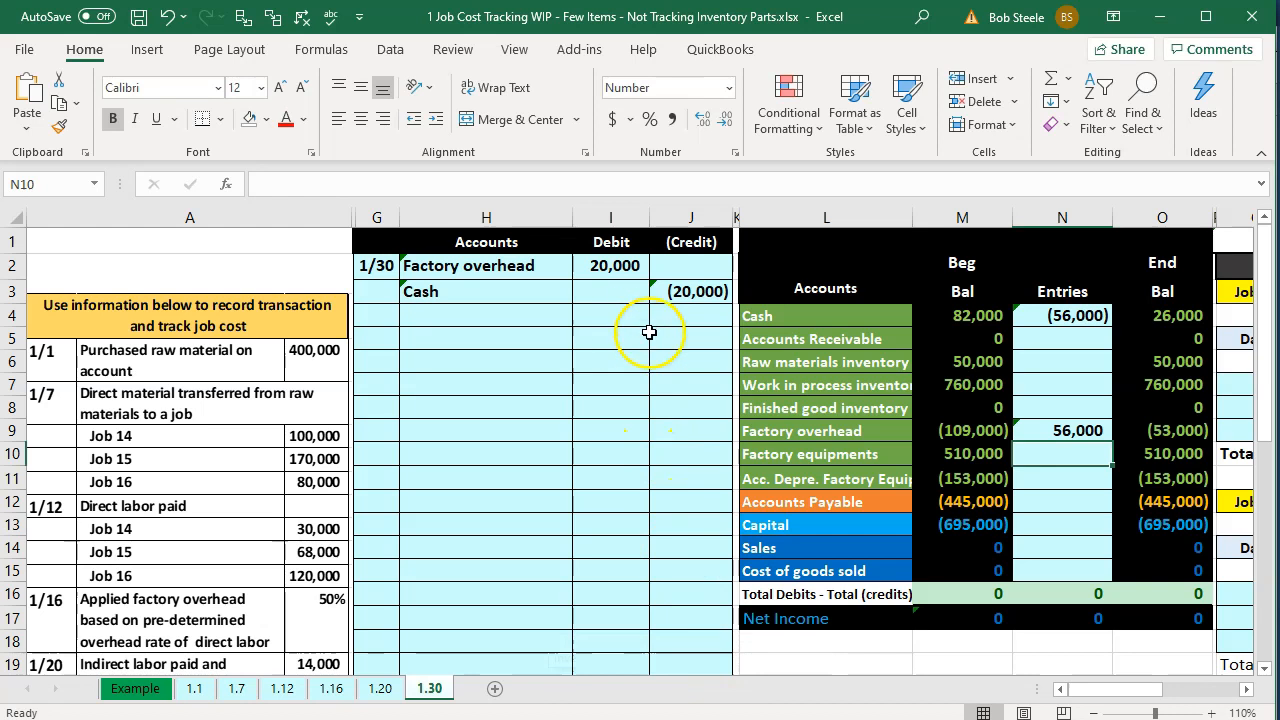
{"action": "left_click", "coordinate": [1062, 431]}
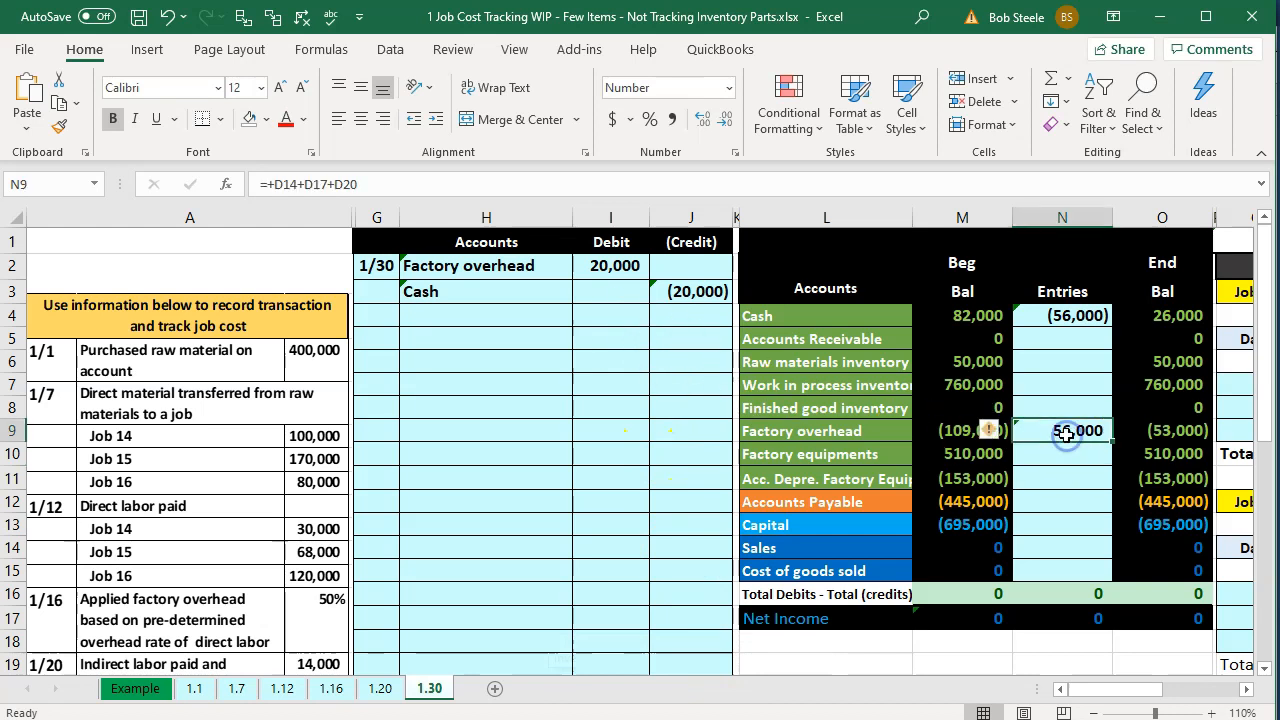
{"action": "double_click", "coordinate": [1062, 431]}
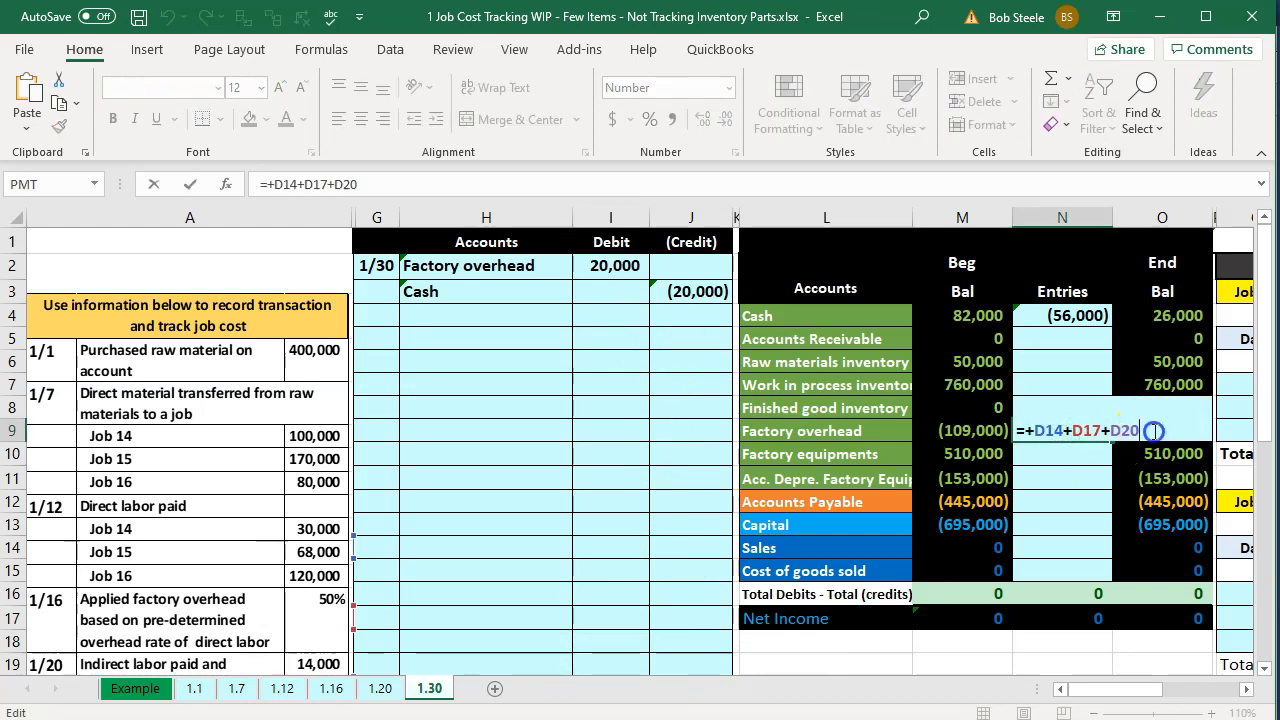
{"action": "type", "text": "+"}
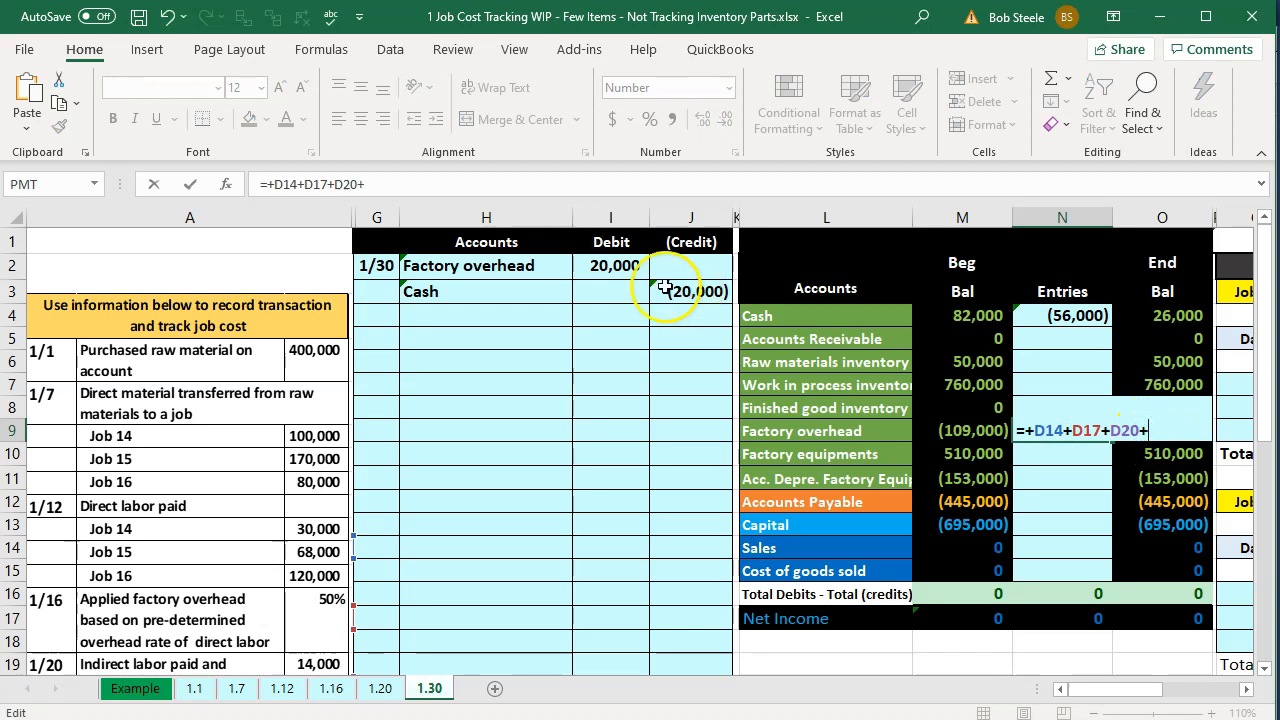
{"action": "left_click", "coordinate": [623, 276]}
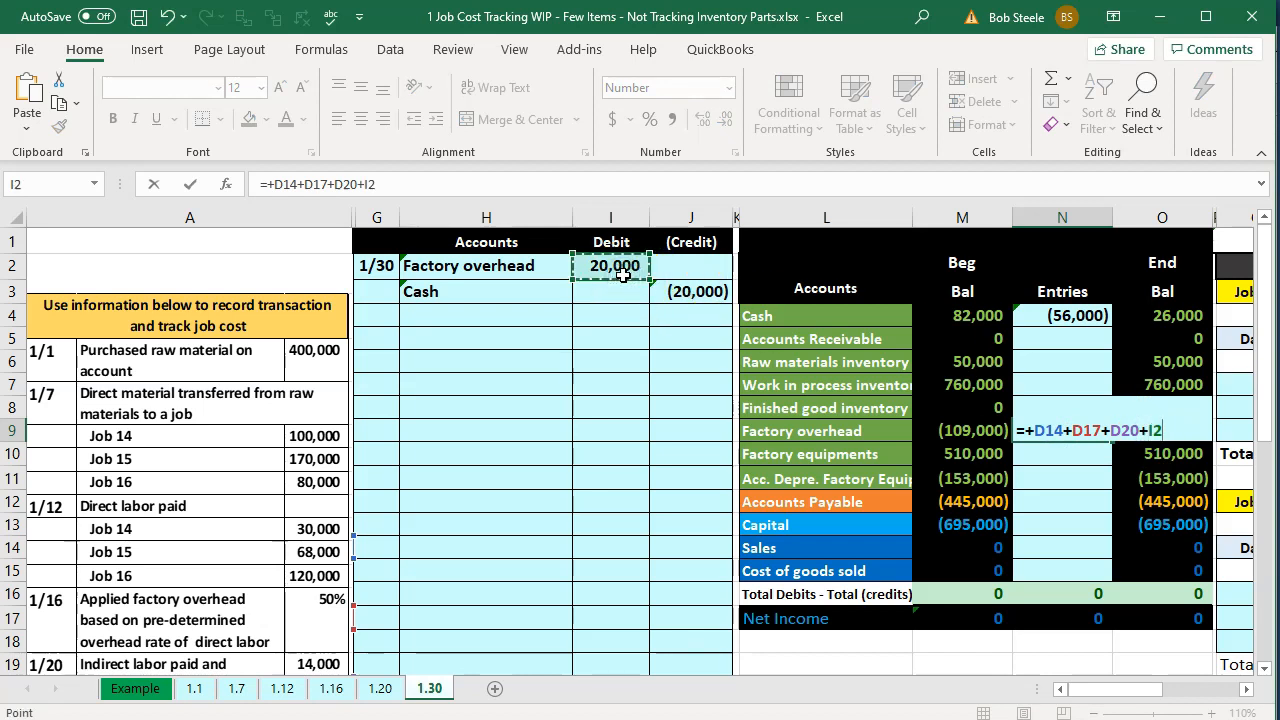
{"action": "key", "text": "Return"}
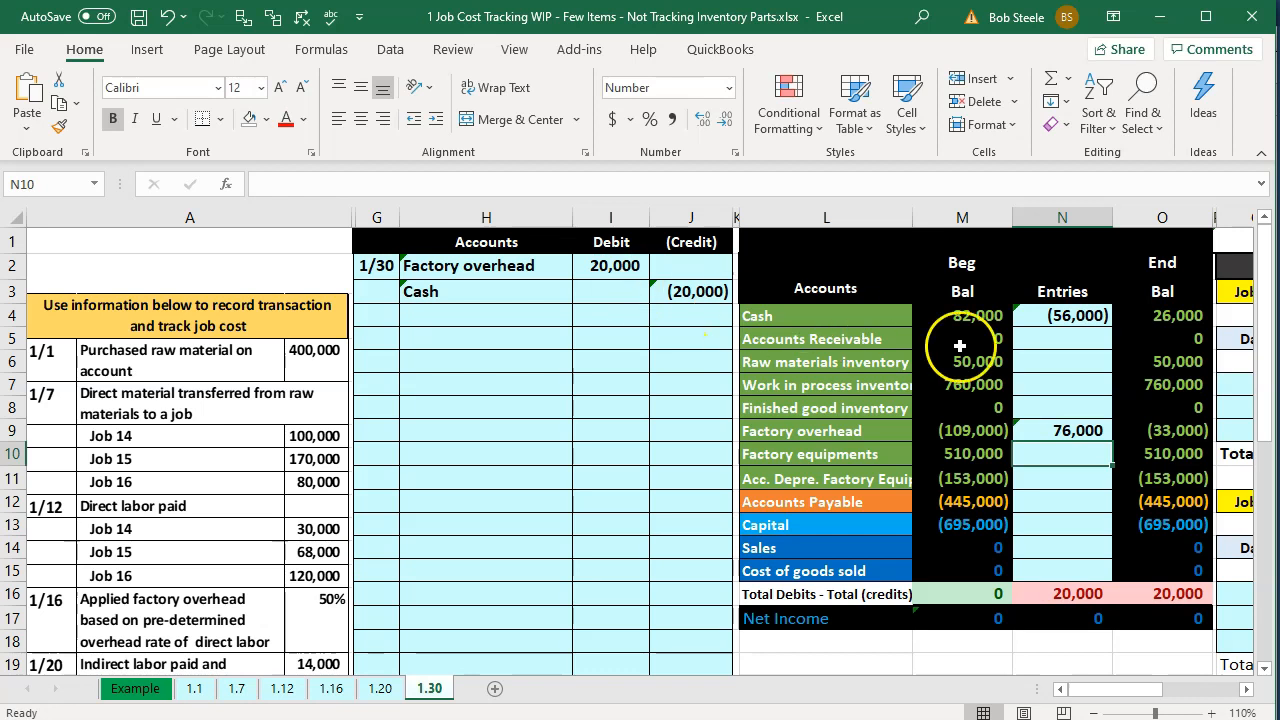
- Add the 20,000 credit in J3 to the Cash entries formula in N4
{"action": "left_click", "coordinate": [1050, 316]}
{"action": "double_click", "coordinate": [1036, 316]}
{"action": "left_click", "coordinate": [1163, 312]}
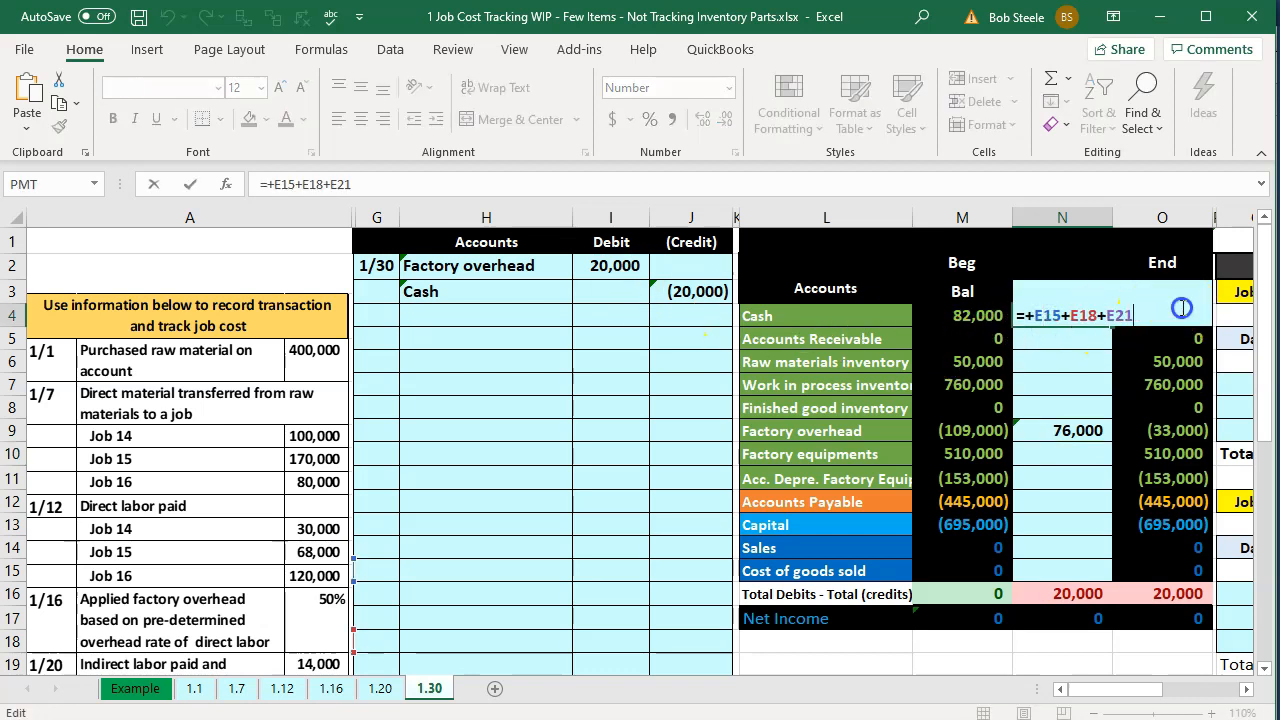
{"action": "type", "text": "+"}
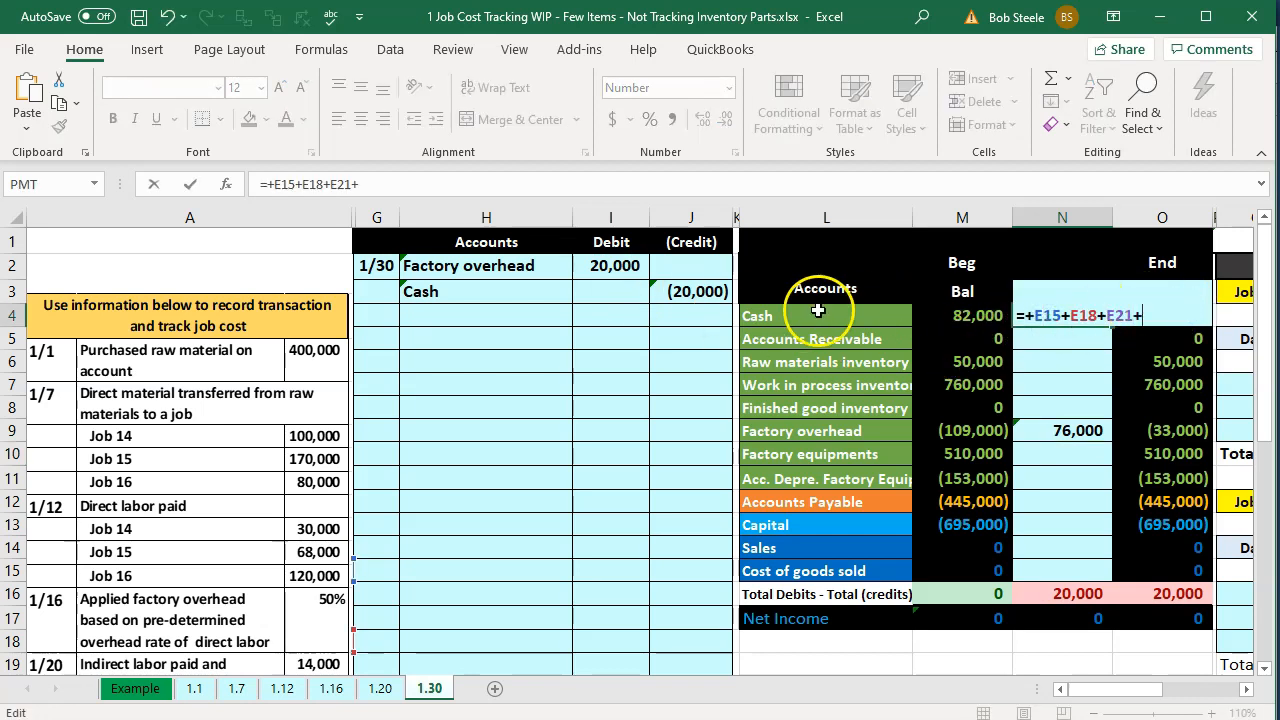
{"action": "left_click", "coordinate": [708, 293]}
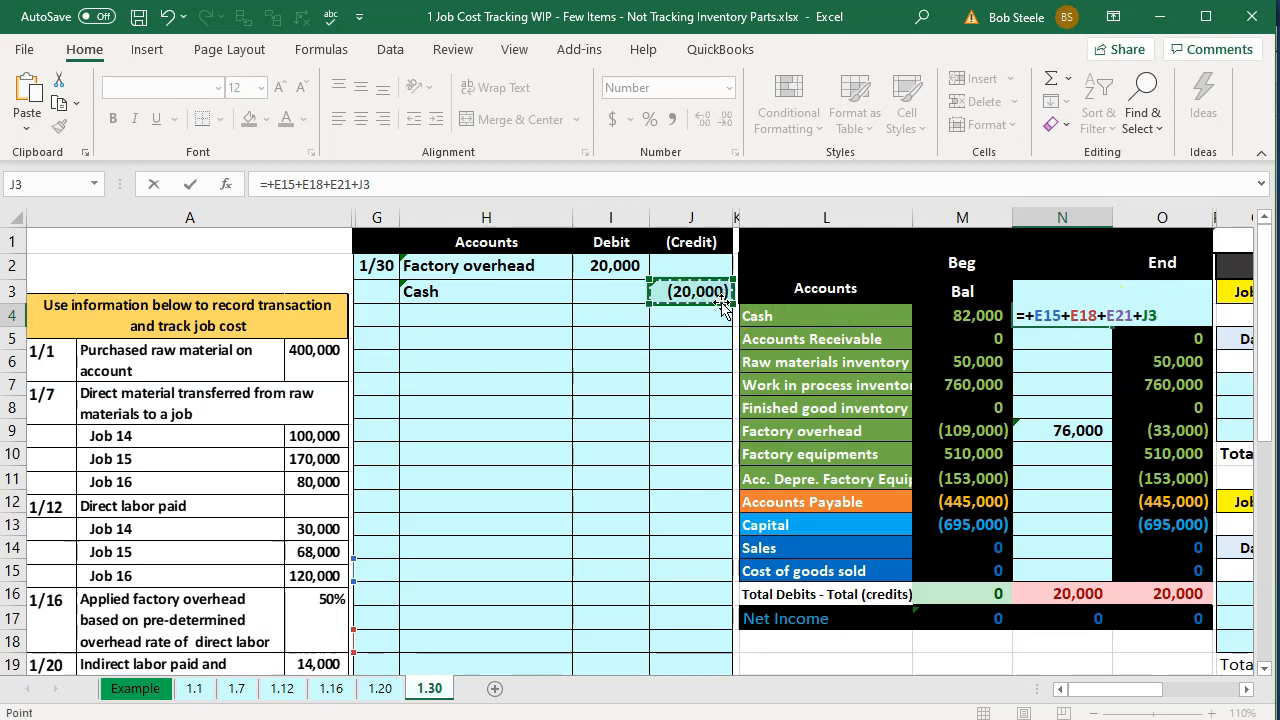
{"action": "key", "text": "Return"}
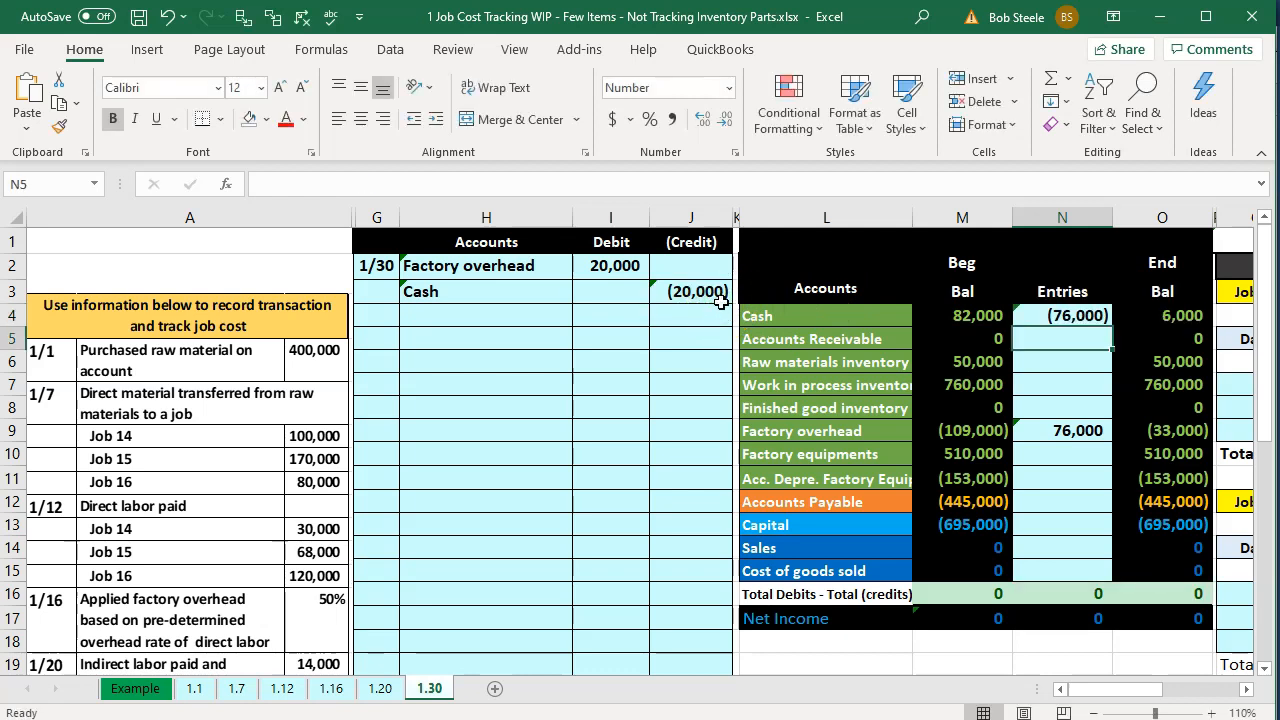
- Compare the ending balances of Cash and Factory overhead with the QuickBooks Trial Balance and return to Excel
{"action": "left_click", "coordinate": [1182, 314]}
{"action": "left_click", "coordinate": [1170, 429]}
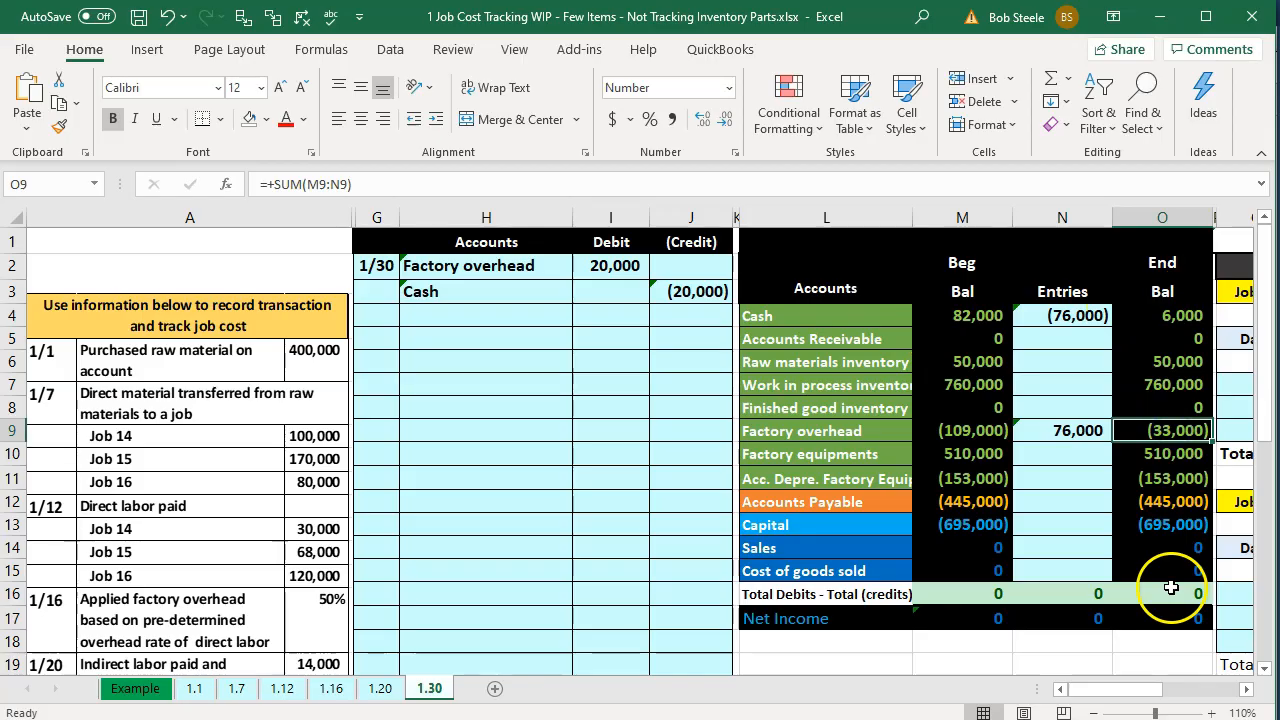
{"action": "key", "text": "alt+Tab"}
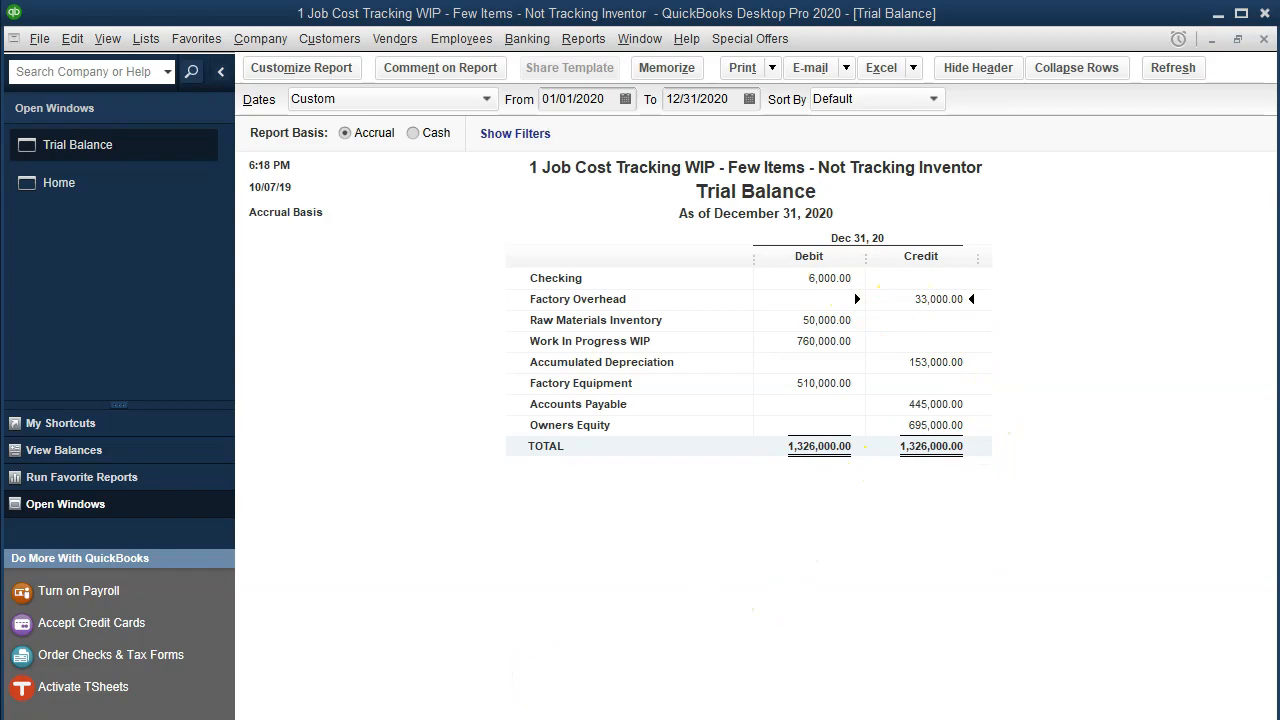
{"action": "key", "text": "alt+Tab"}
- Date the second journal entry 1/30 in cell G5
{"action": "left_click", "coordinate": [500, 476]}
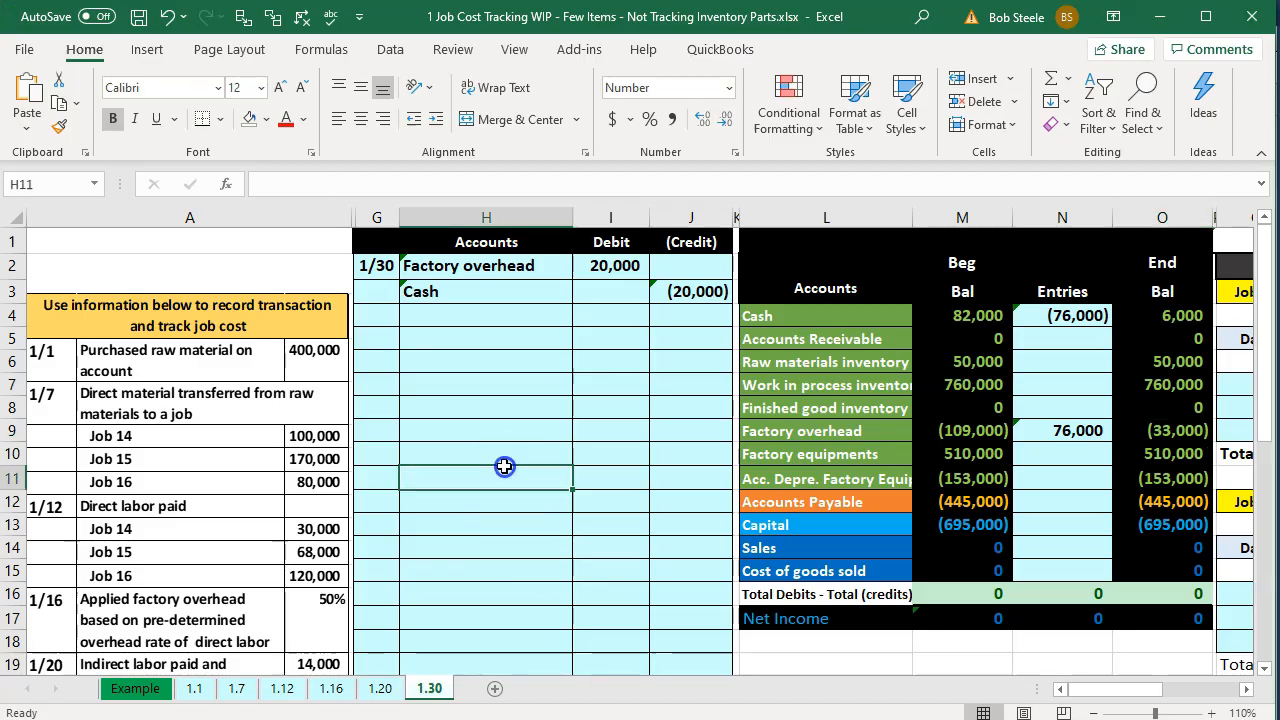
{"action": "left_click", "coordinate": [385, 338]}
{"action": "type", "text": "1/"}
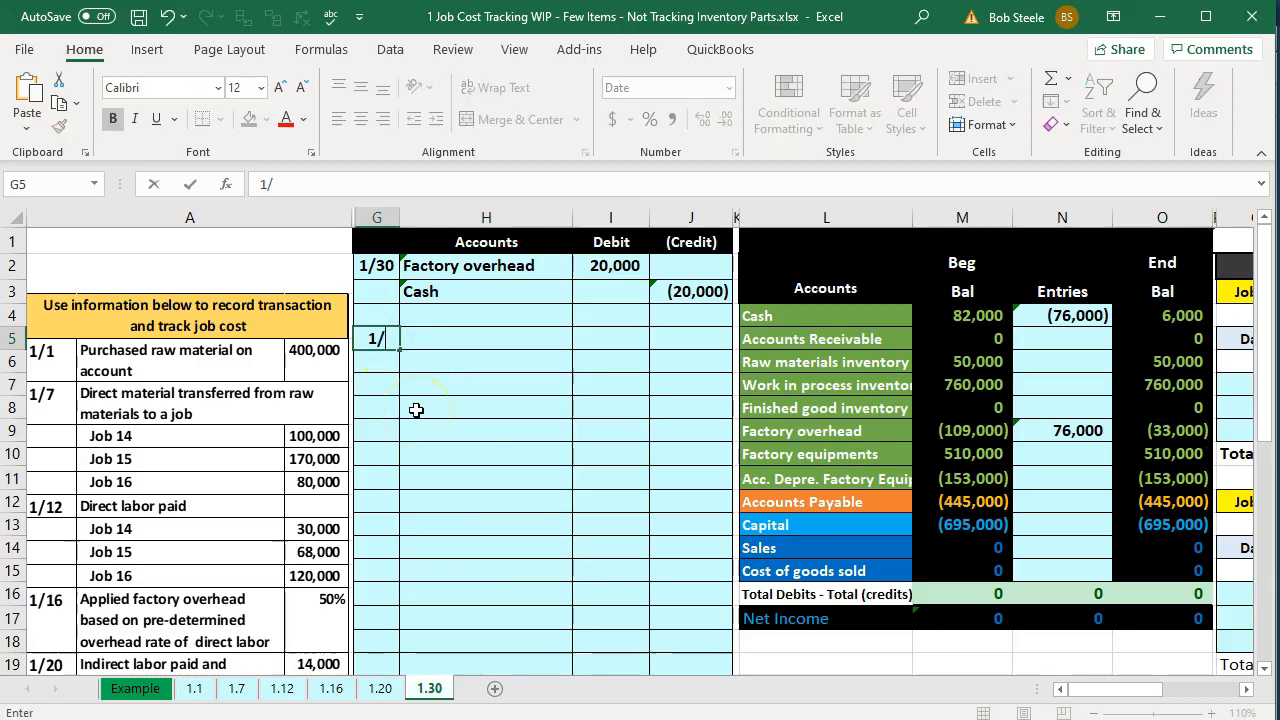
{"action": "type", "text": "30"}
{"action": "key", "text": "Return"}
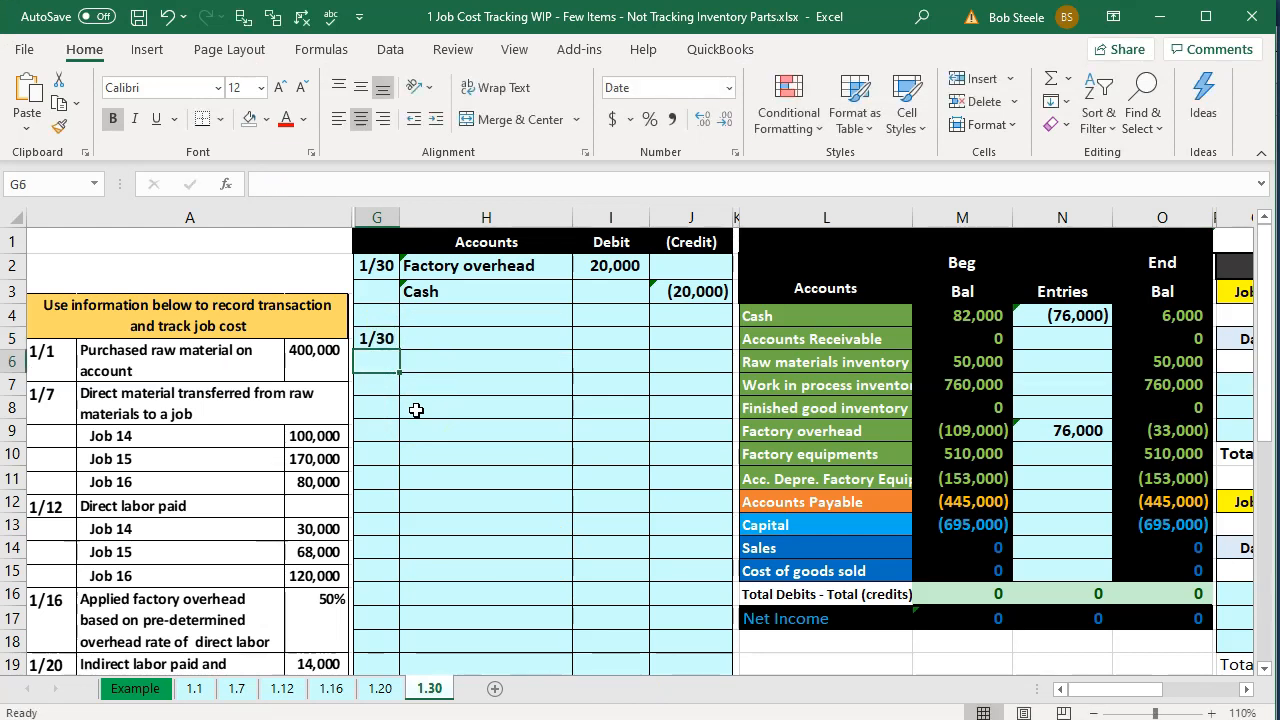
- Fill the credit account in H6 with a reference to Acc. Depre. Factory Equip. in L11
{"action": "scroll", "coordinate": [416, 410], "scroll_direction": "down", "scroll_amount": 5}
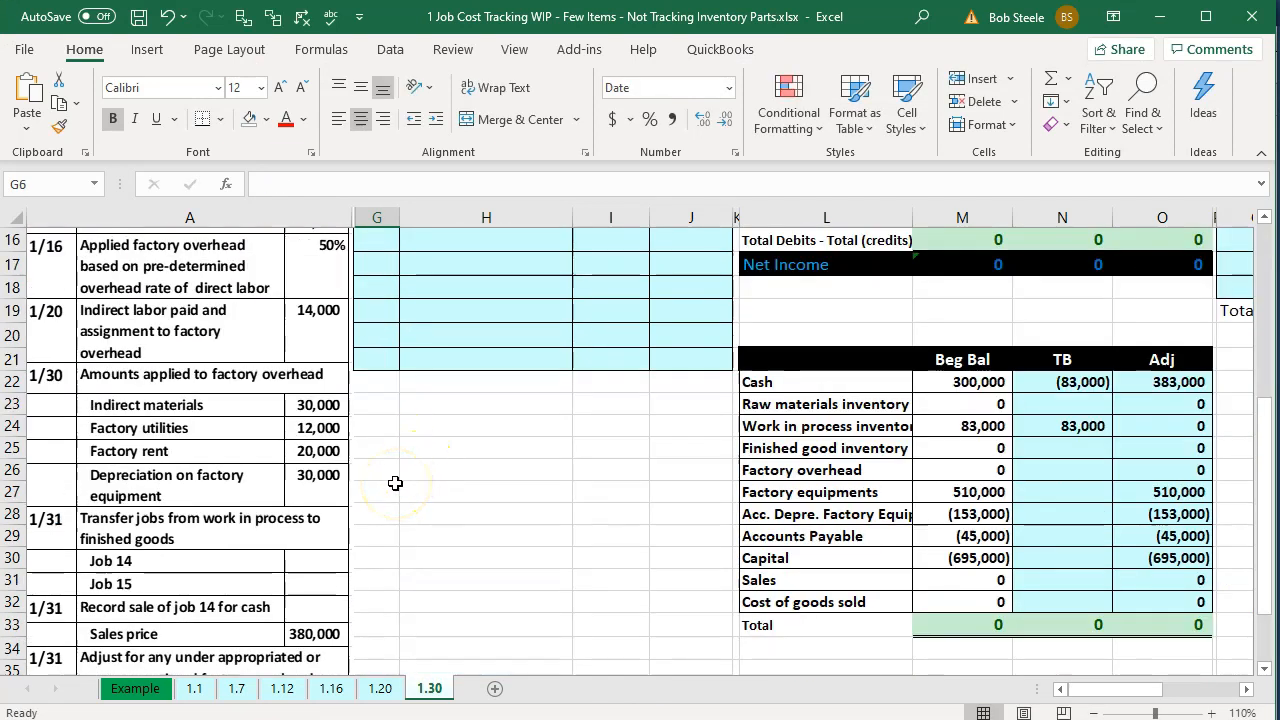
{"action": "scroll", "coordinate": [395, 483], "scroll_direction": "up", "scroll_amount": 5}
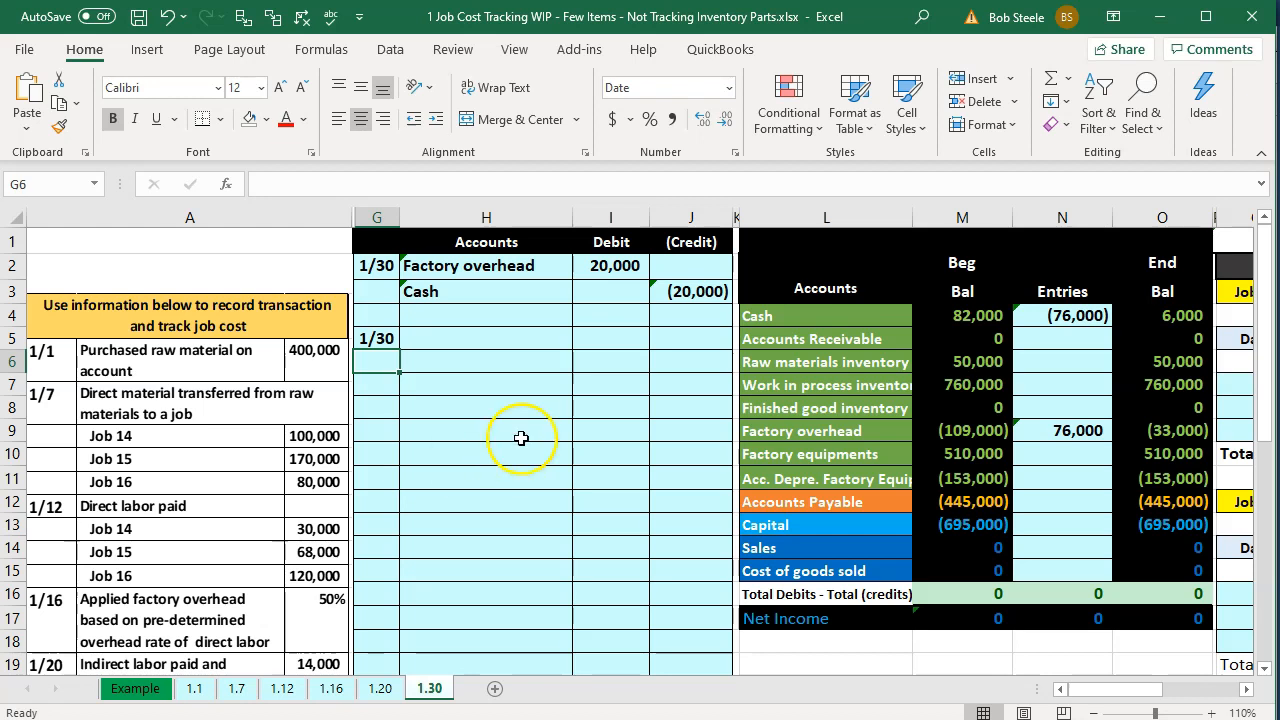
{"action": "left_click", "coordinate": [458, 370]}
{"action": "type", "text": "="}
{"action": "key", "text": "Down"}
{"action": "key", "text": "Down"}
{"action": "key", "text": "Down"}
{"action": "key", "text": "Down"}
{"action": "key", "text": "Down"}
{"action": "key", "text": "Right"}
{"action": "key", "text": "Right"}
{"action": "key", "text": "Right"}
{"action": "key", "text": "Right"}
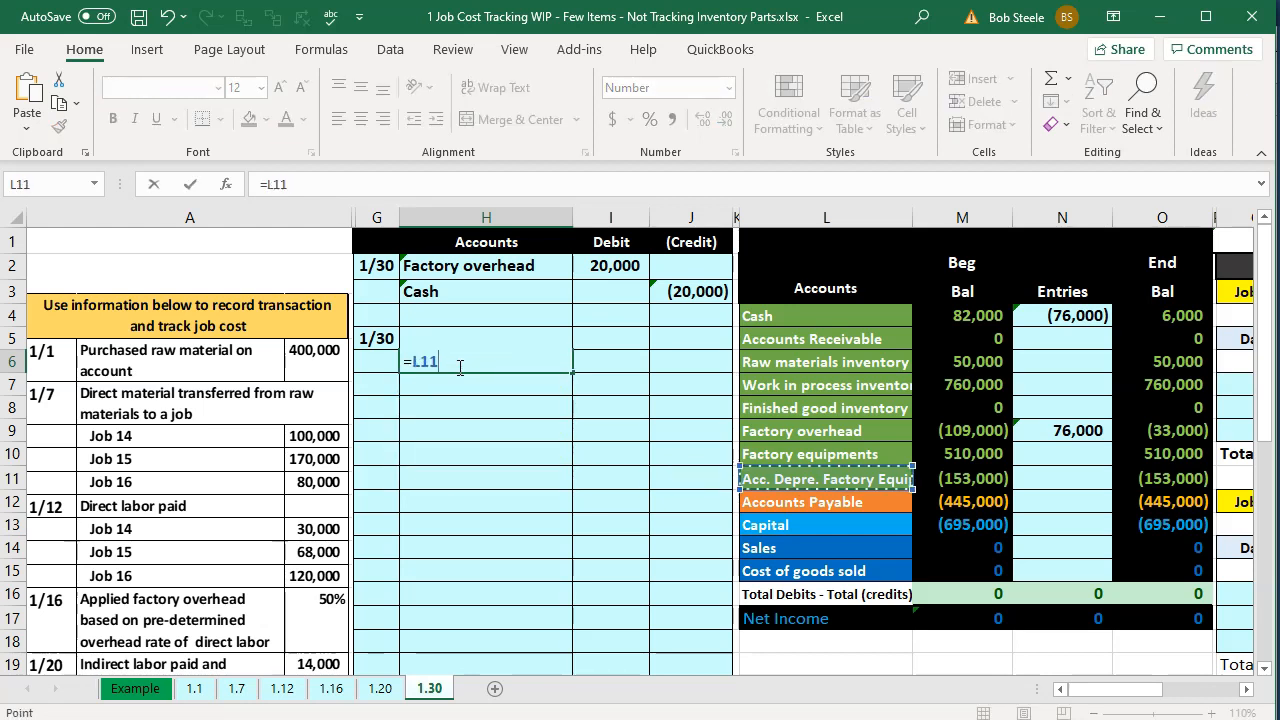
{"action": "key", "text": "Return"}
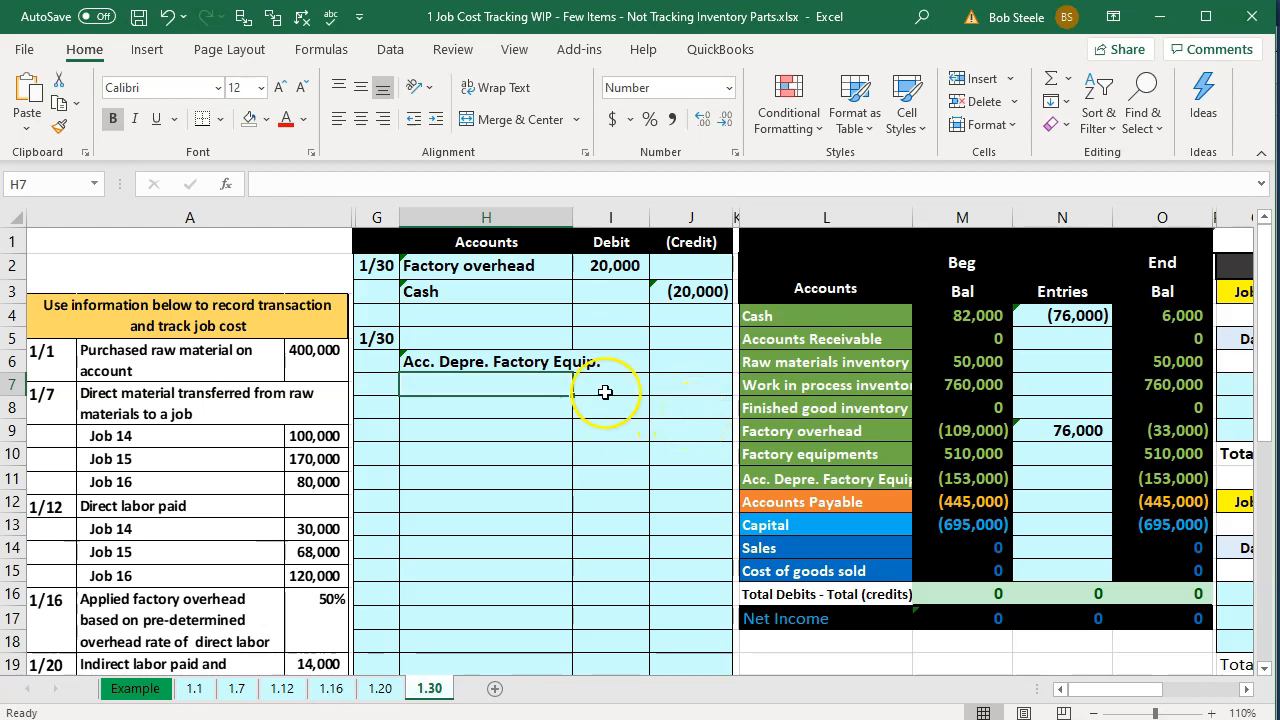
- Fill the debit account in H5 with a reference to Factory overhead in L9
{"action": "left_click", "coordinate": [475, 337]}
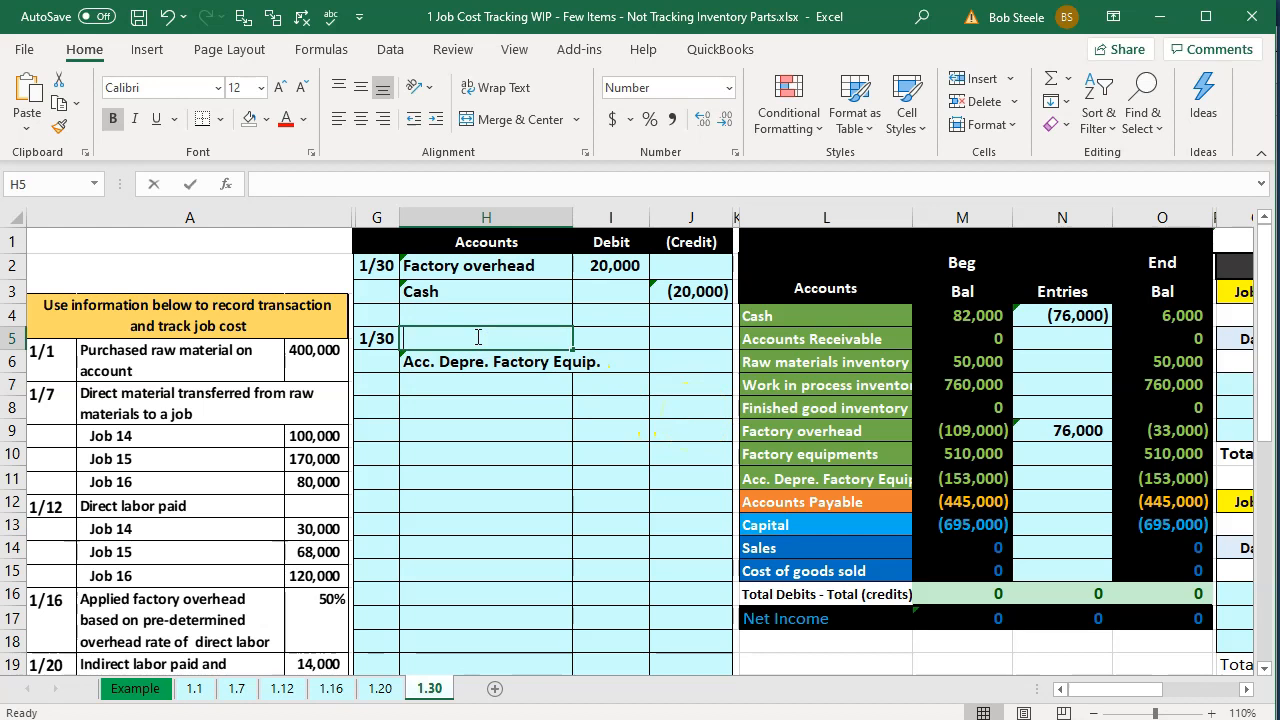
{"action": "type", "text": "="}
{"action": "key", "text": "Right"}
{"action": "key", "text": "Right"}
{"action": "key", "text": "Right"}
{"action": "key", "text": "Down"}
{"action": "key", "text": "Down"}
{"action": "key", "text": "Down"}
{"action": "key", "text": "Down"}
{"action": "key", "text": "Down"}
{"action": "key", "text": "Right"}
{"action": "key", "text": "Up"}
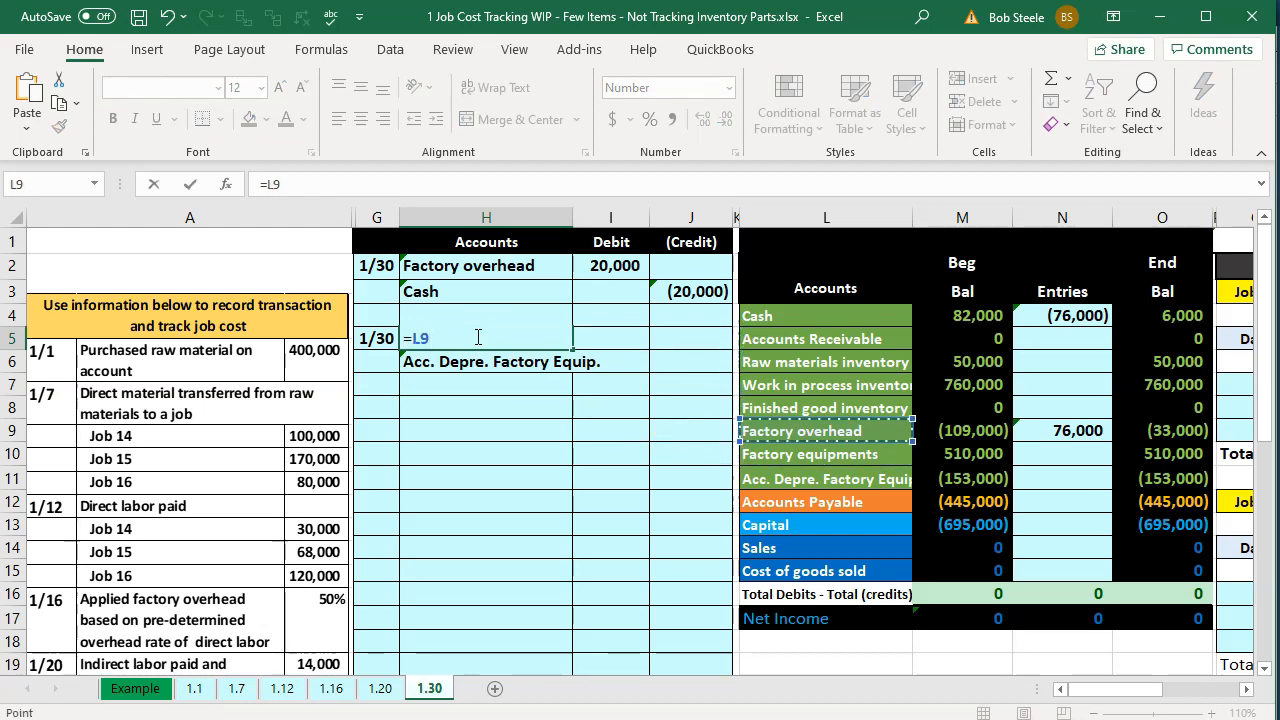
{"action": "key", "text": "Return"}
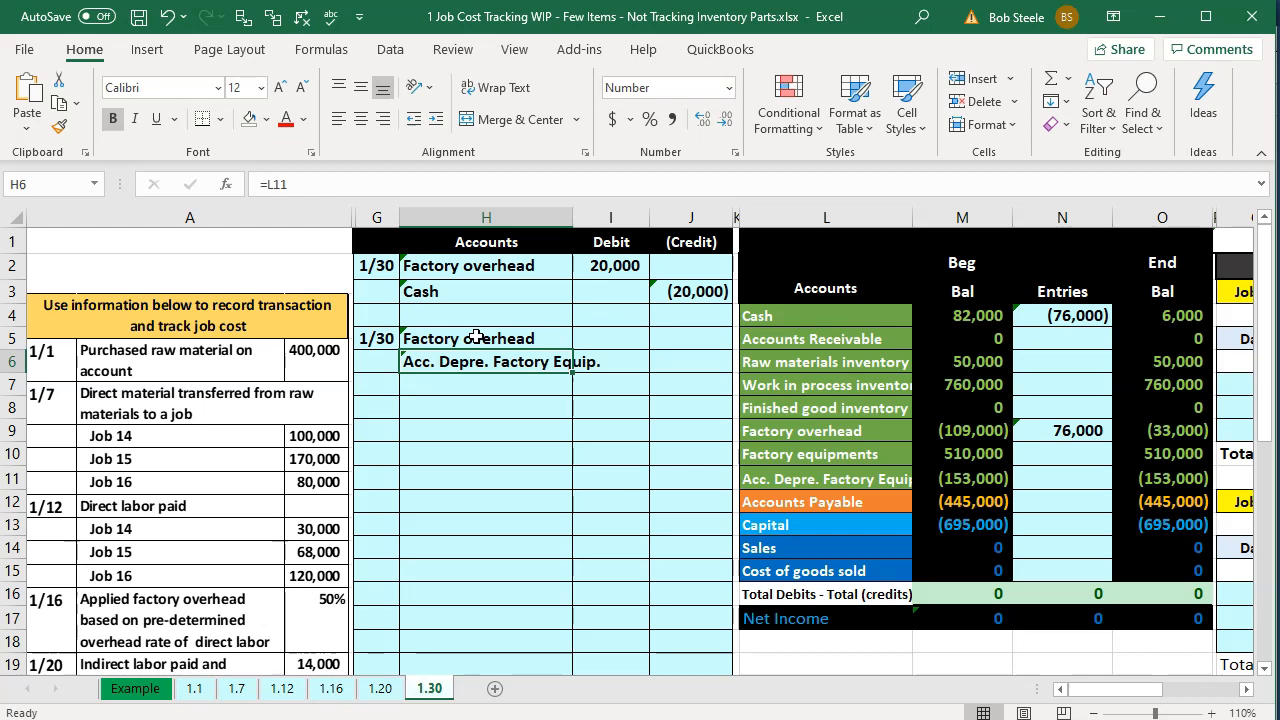
- Enter the factory equipment depreciation as a 30000 debit in I5 and a -30000 credit in J6
{"action": "key", "text": "Right"}
{"action": "key", "text": "Up"}
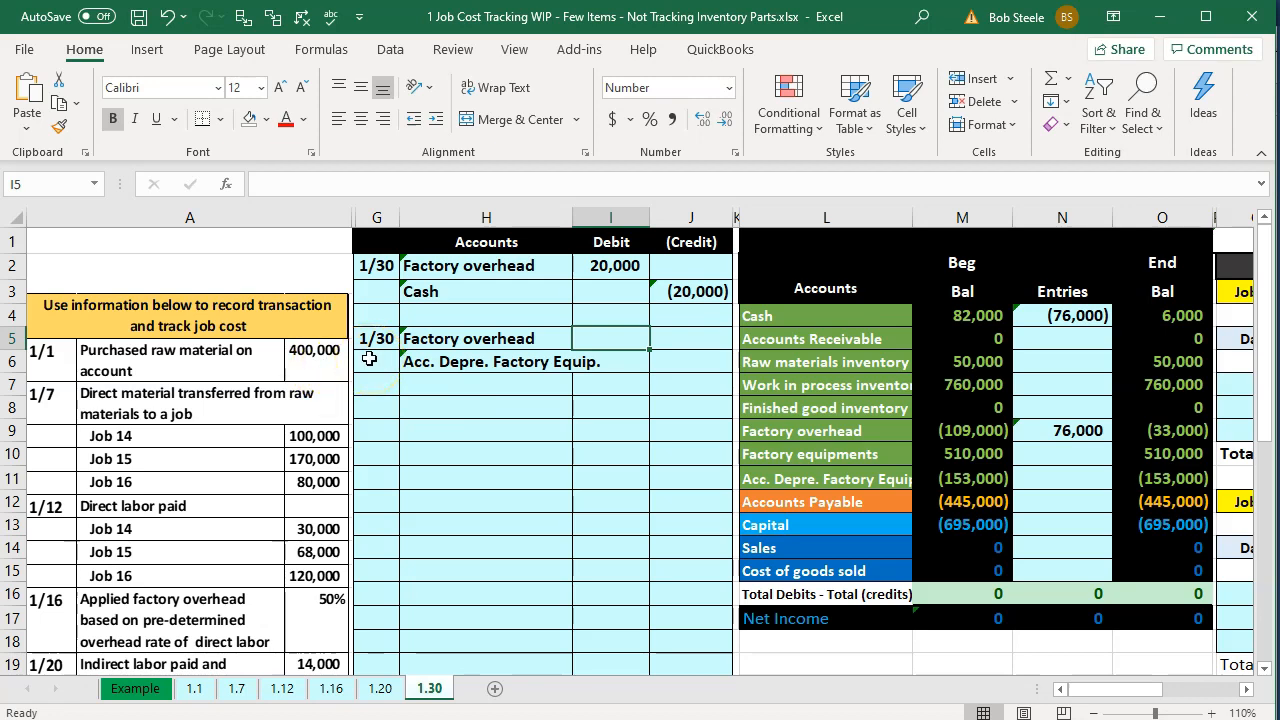
{"action": "scroll", "coordinate": [369, 358], "scroll_direction": "down", "scroll_amount": 3}
{"action": "scroll", "coordinate": [369, 358], "scroll_direction": "down", "scroll_amount": 2}
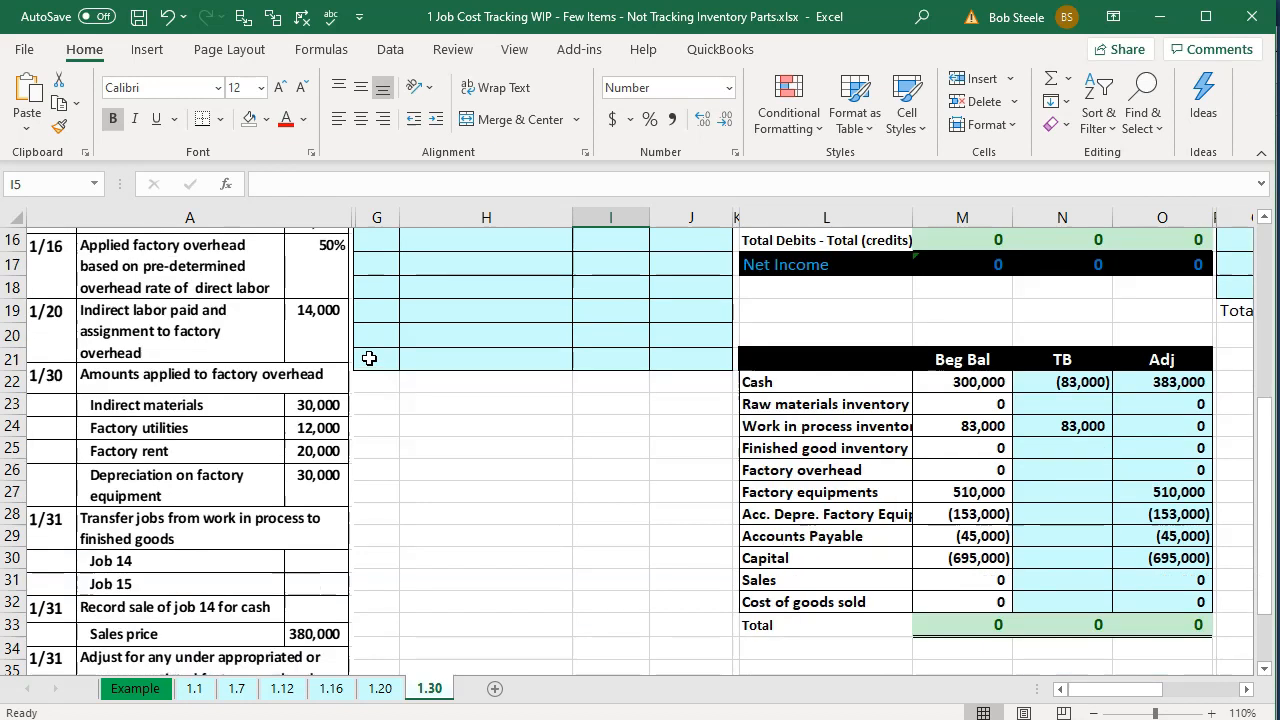
{"action": "scroll", "coordinate": [369, 358], "scroll_direction": "up", "scroll_amount": 5}
{"action": "type", "text": "30000"}
{"action": "key", "text": "Return"}
{"action": "key", "text": "Right"}
{"action": "type", "text": "-30000"}
{"action": "key", "text": "Return"}
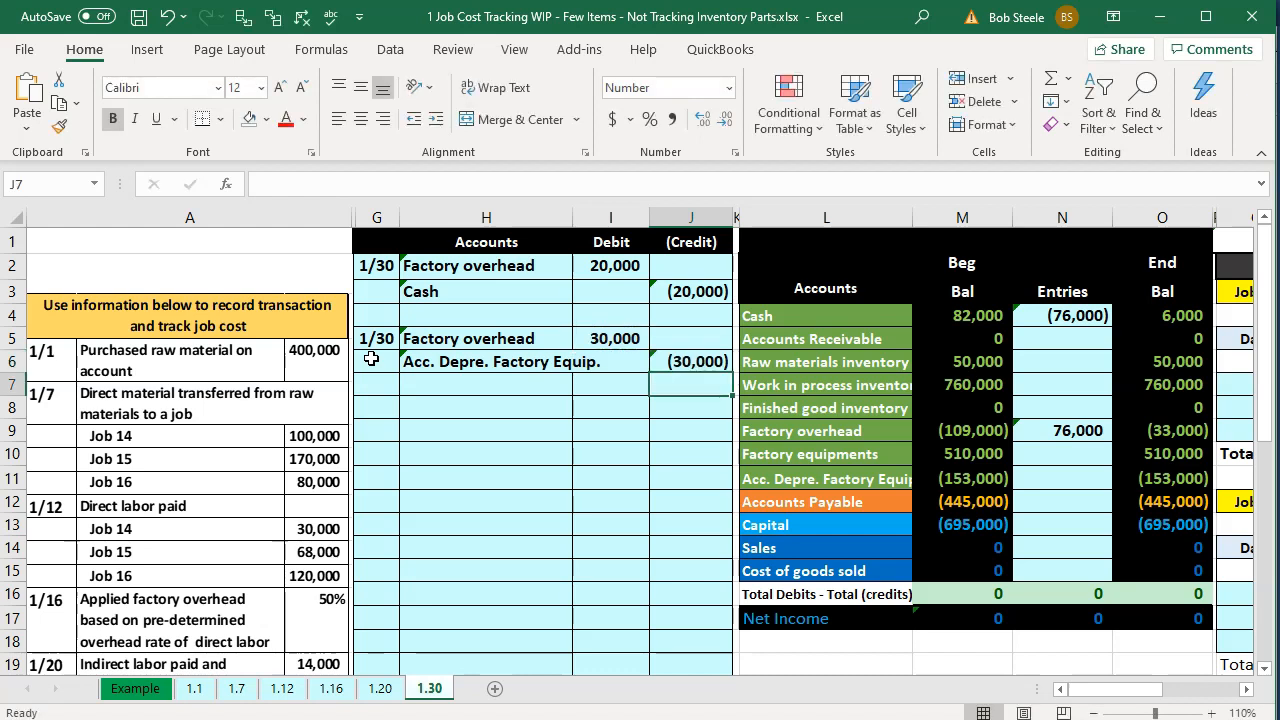
- Add the 30,000 debit in I5 to the Factory overhead entries formula in N9
{"action": "key", "text": "Right"}
{"action": "key", "text": "Right"}
{"action": "key", "text": "Right"}
{"action": "key", "text": "Right"}
{"action": "key", "text": "Down"}
{"action": "key", "text": "Down"}
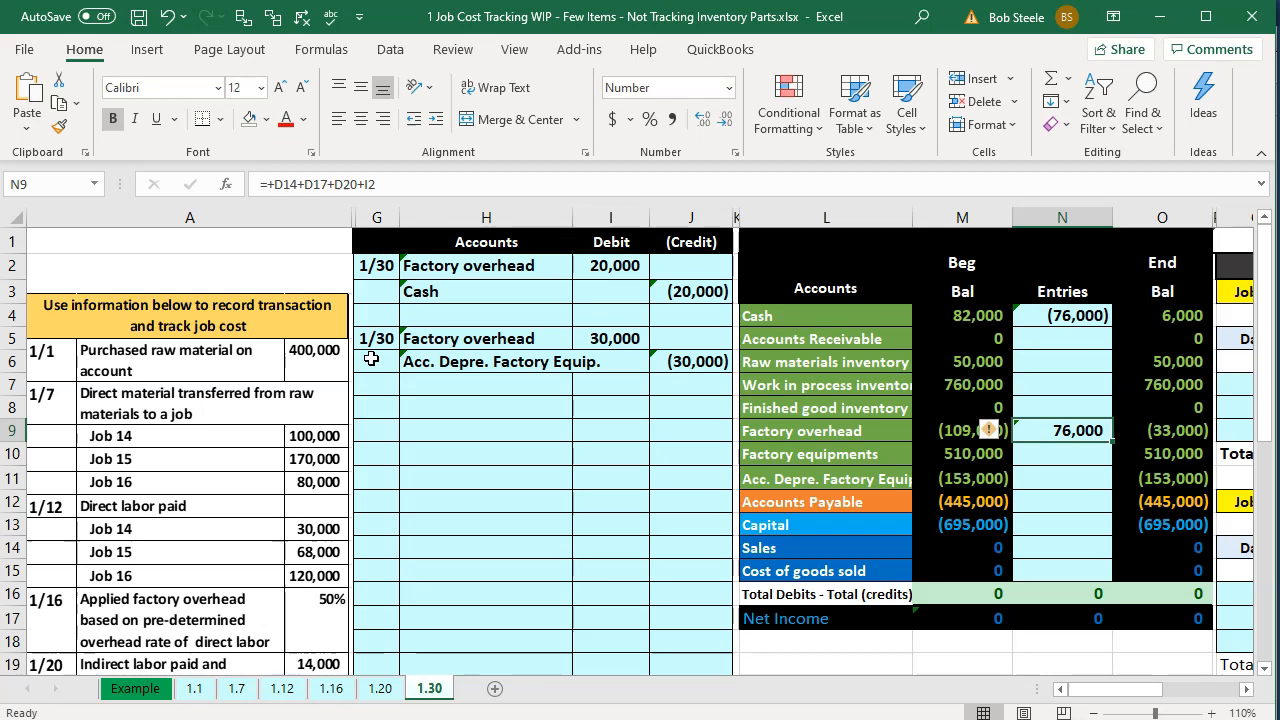
{"action": "key", "text": "F2"}
{"action": "type", "text": "+"}
{"action": "key", "text": "Left"}
{"action": "key", "text": "Left"}
{"action": "key", "text": "Left"}
{"action": "key", "text": "Left"}
{"action": "key", "text": "Left"}
{"action": "key", "text": "Up"}
{"action": "key", "text": "Up"}
{"action": "key", "text": "Up"}
{"action": "key", "text": "Up"}
{"action": "key", "text": "Return"}
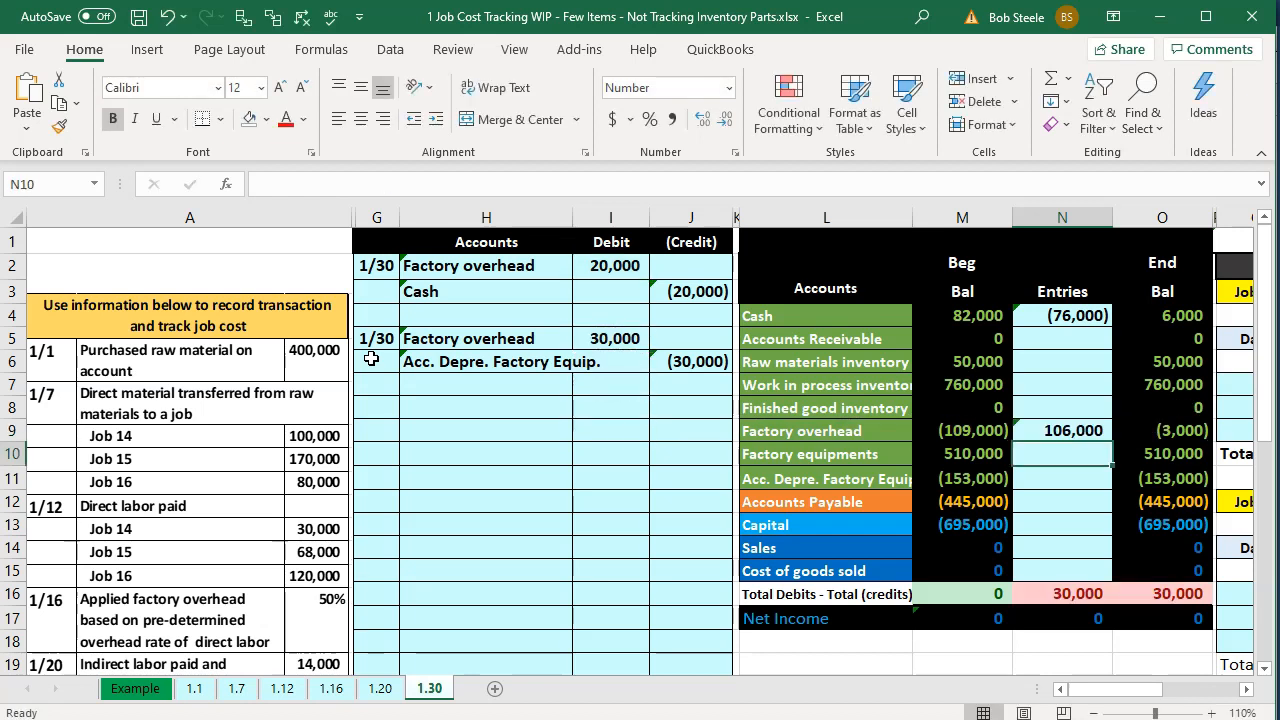
- Link the accumulated depreciation entry in N11 to the 30,000 credit in J6
{"action": "key", "text": "Up"}
{"action": "key", "text": "Down"}
{"action": "key", "text": "Left"}
{"action": "key", "text": "Left"}
{"action": "key", "text": "Down"}
{"action": "key", "text": "Right"}
{"action": "key", "text": "Right"}
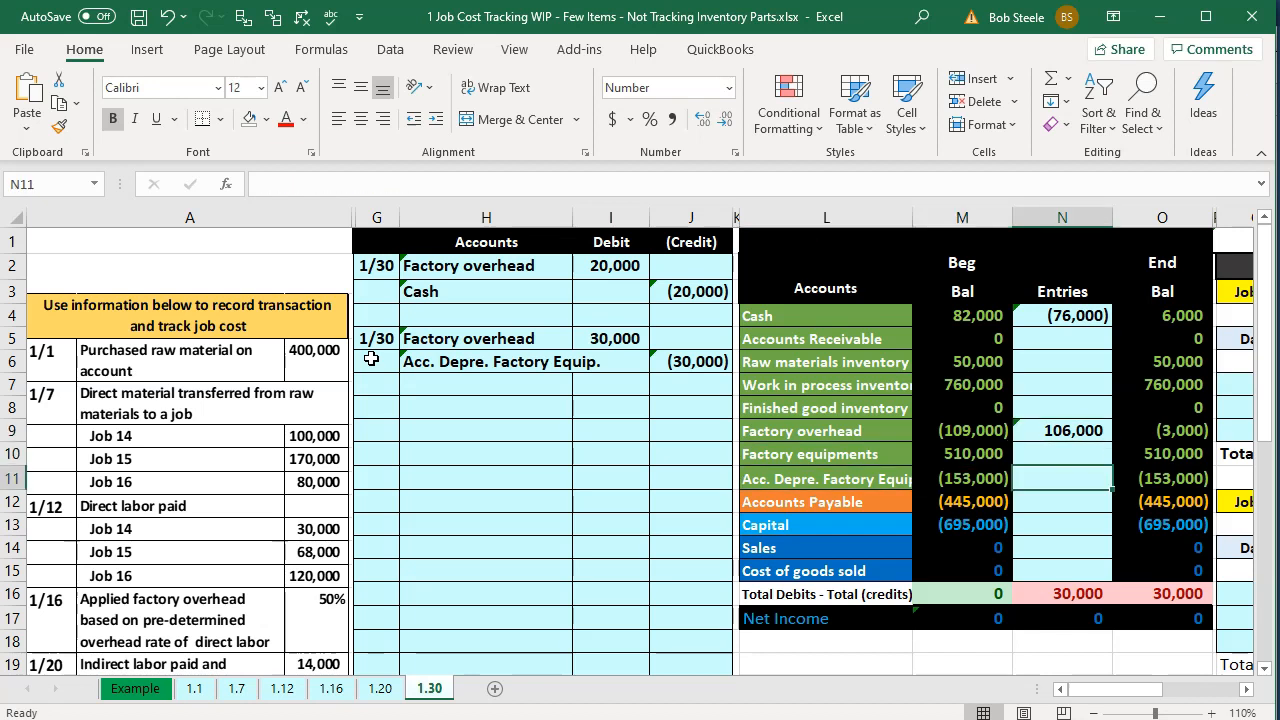
{"action": "type", "text": "="}
{"action": "key", "text": "Left"}
{"action": "key", "text": "Left"}
{"action": "key", "text": "Left"}
{"action": "key", "text": "Left"}
{"action": "key", "text": "Up"}
{"action": "key", "text": "Up"}
{"action": "key", "text": "Up"}
{"action": "key", "text": "Up"}
{"action": "key", "text": "Up"}
{"action": "key", "text": "Return"}
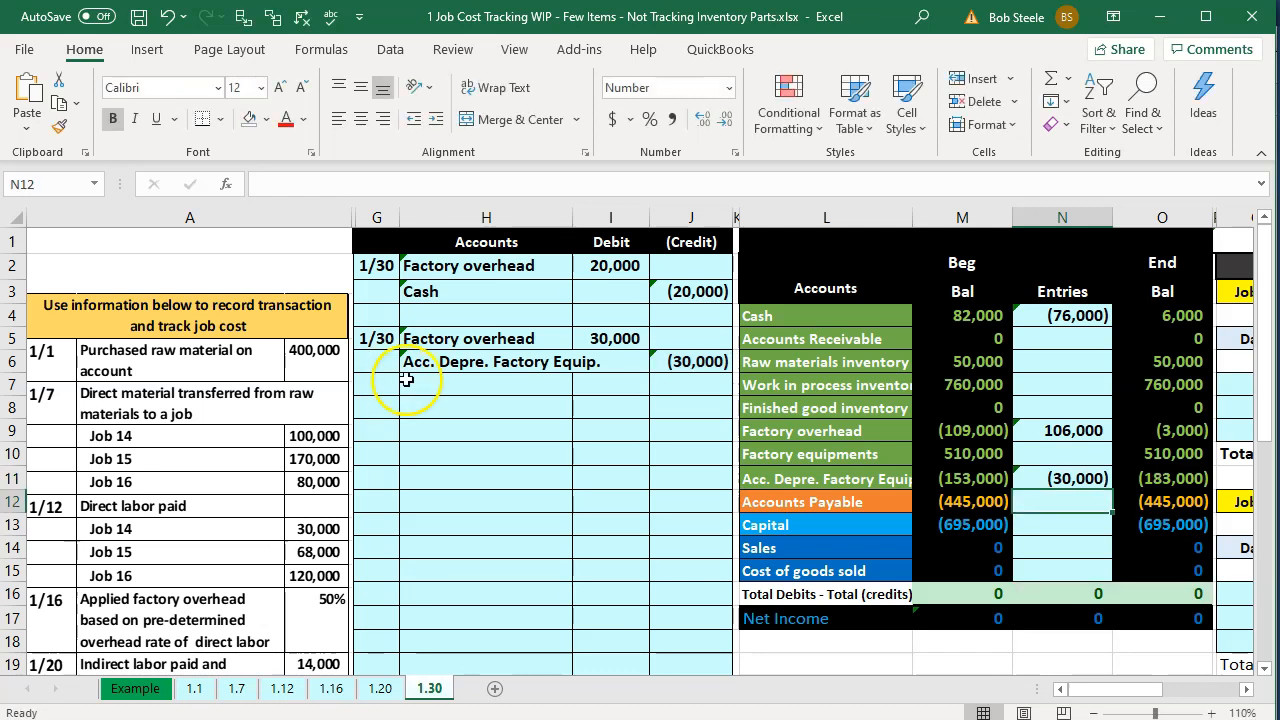
- Switch to QuickBooks, open a new general journal entry and dismiss the message about automatic entry numbering
{"action": "left_click", "coordinate": [478, 394]}
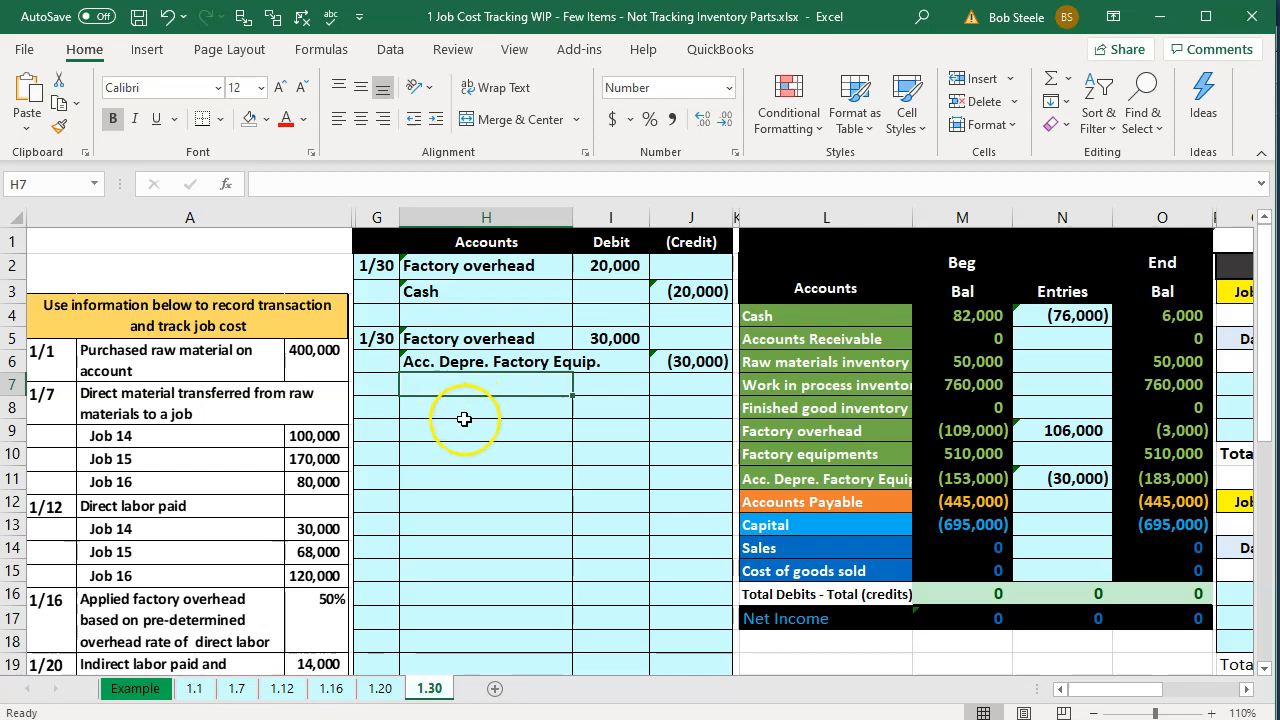
{"action": "left_click", "coordinate": [622, 698]}
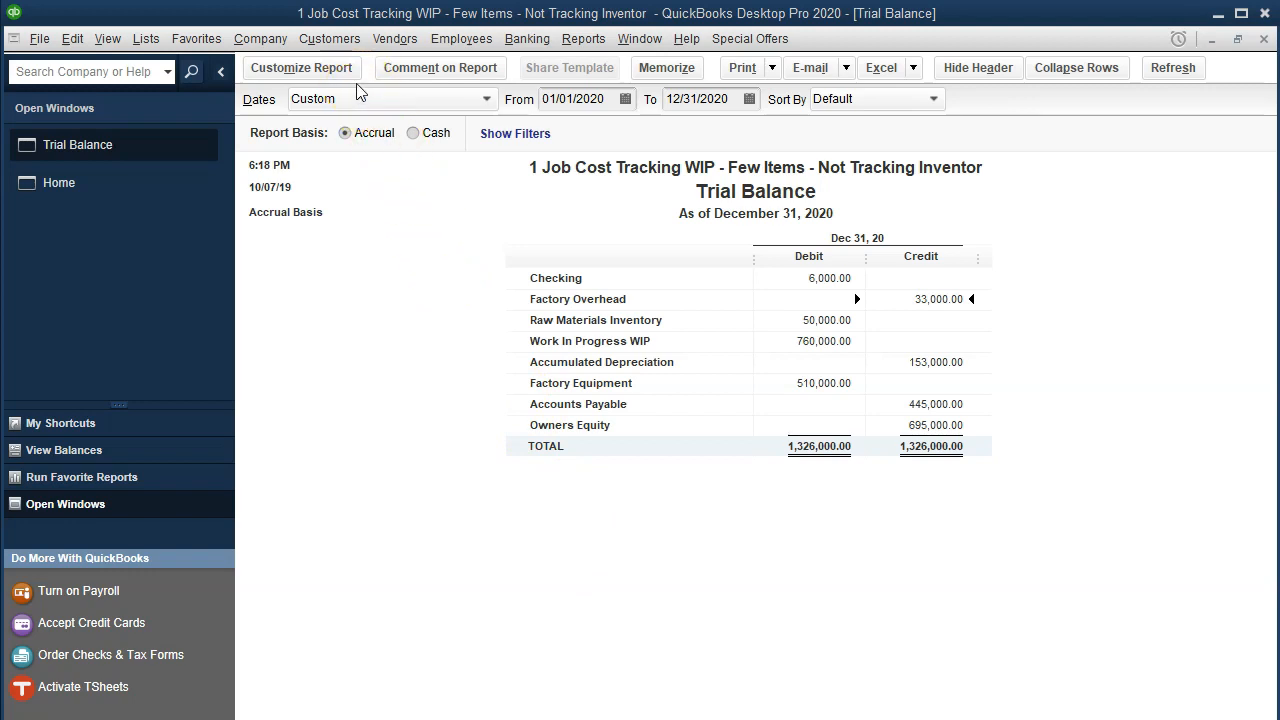
{"action": "left_click", "coordinate": [272, 40]}
{"action": "mouse_move", "coordinate": [329, 38]}
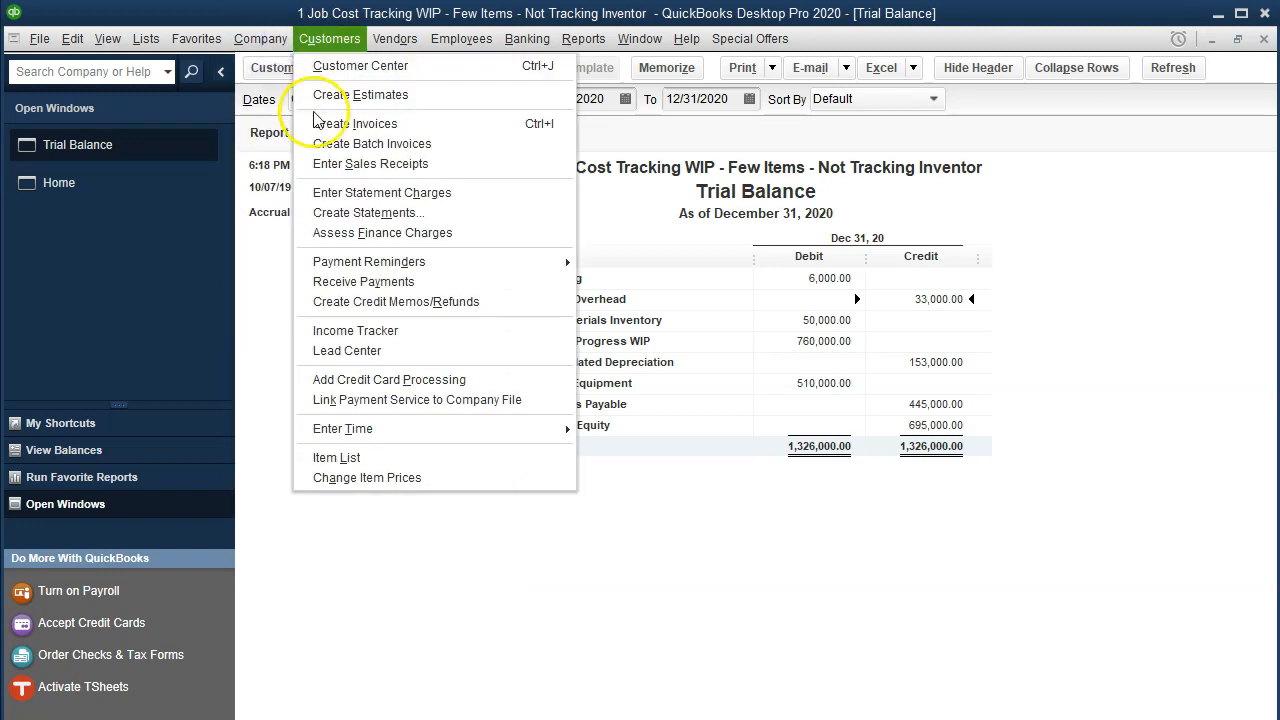
{"action": "mouse_move", "coordinate": [260, 38]}
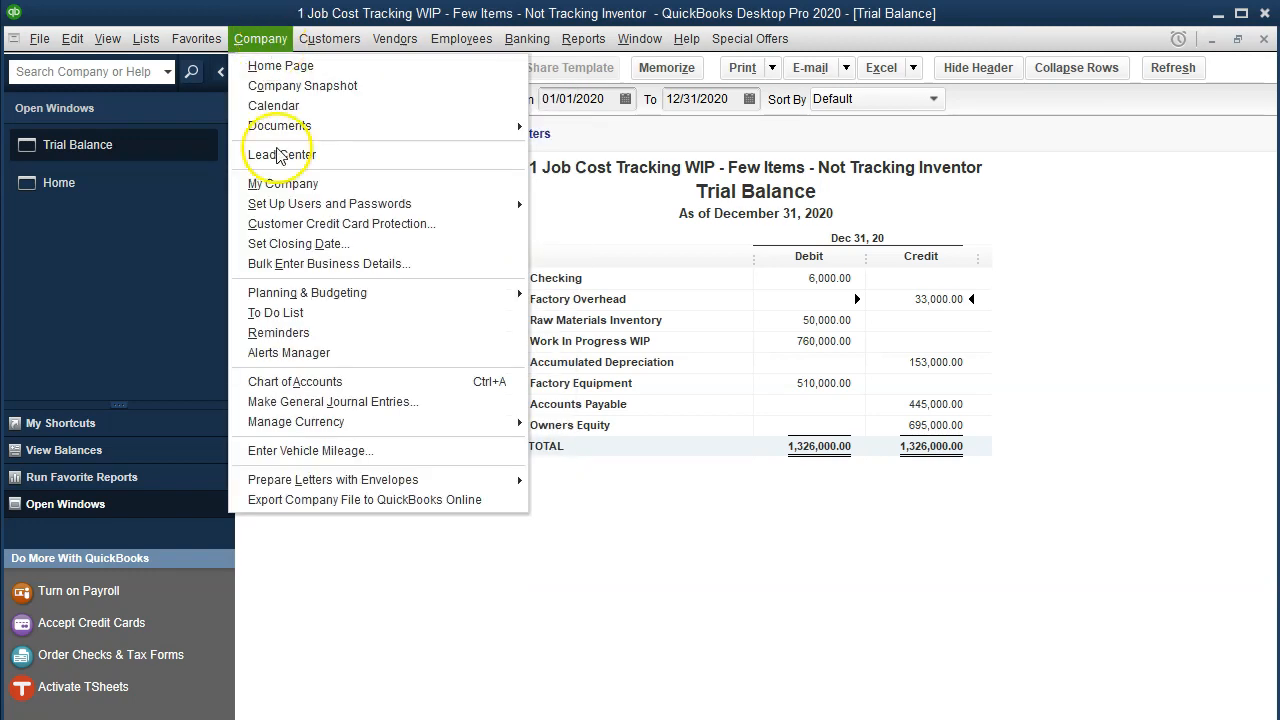
{"action": "left_click", "coordinate": [352, 403]}
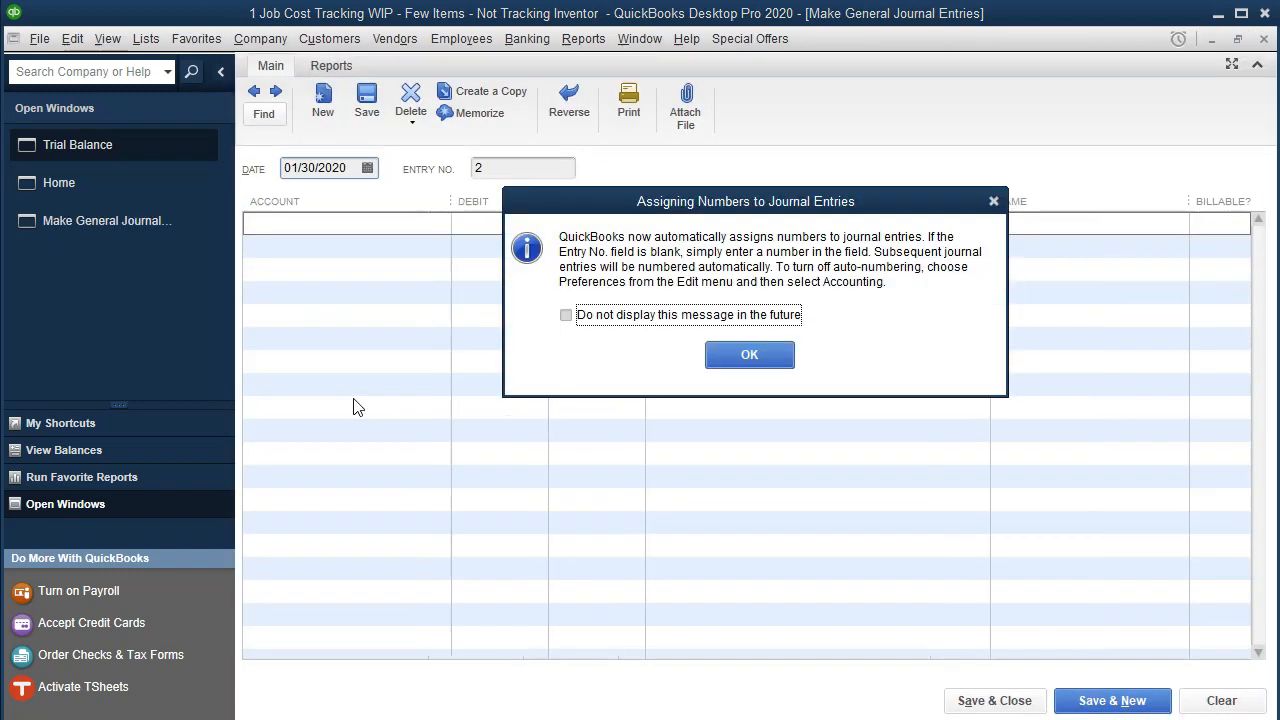
{"action": "left_click", "coordinate": [735, 353]}
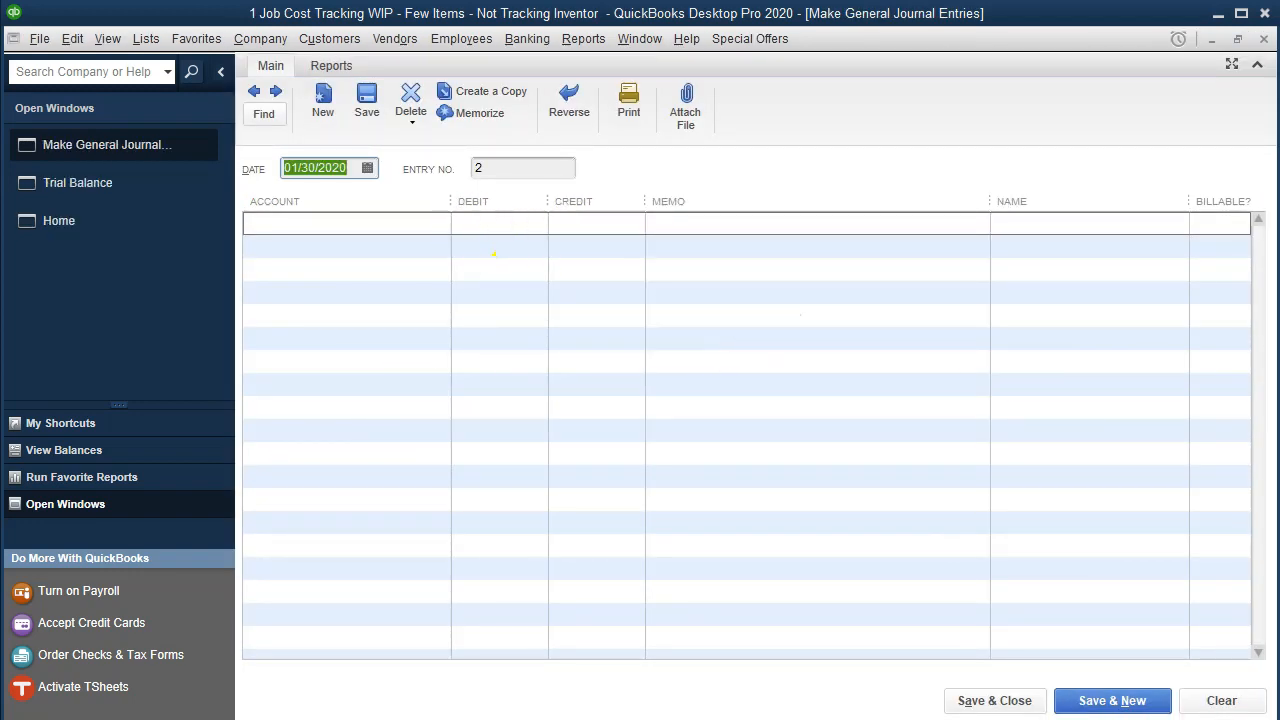
- Date the journal entry 01/31/2020 and debit Factory Overhead for 30,000 with the memo Adj
{"action": "key", "text": "Tab"}
{"action": "key", "text": "Tab"}
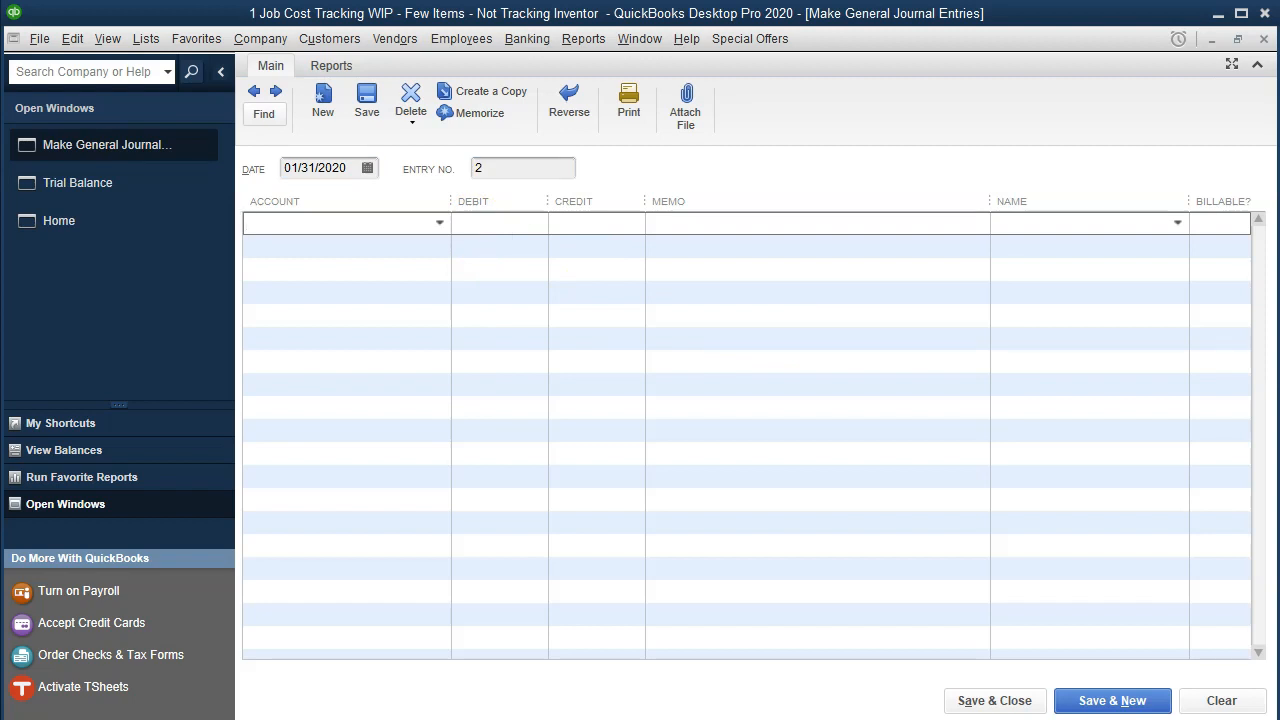
{"action": "type", "text": "Factory Equipment"}
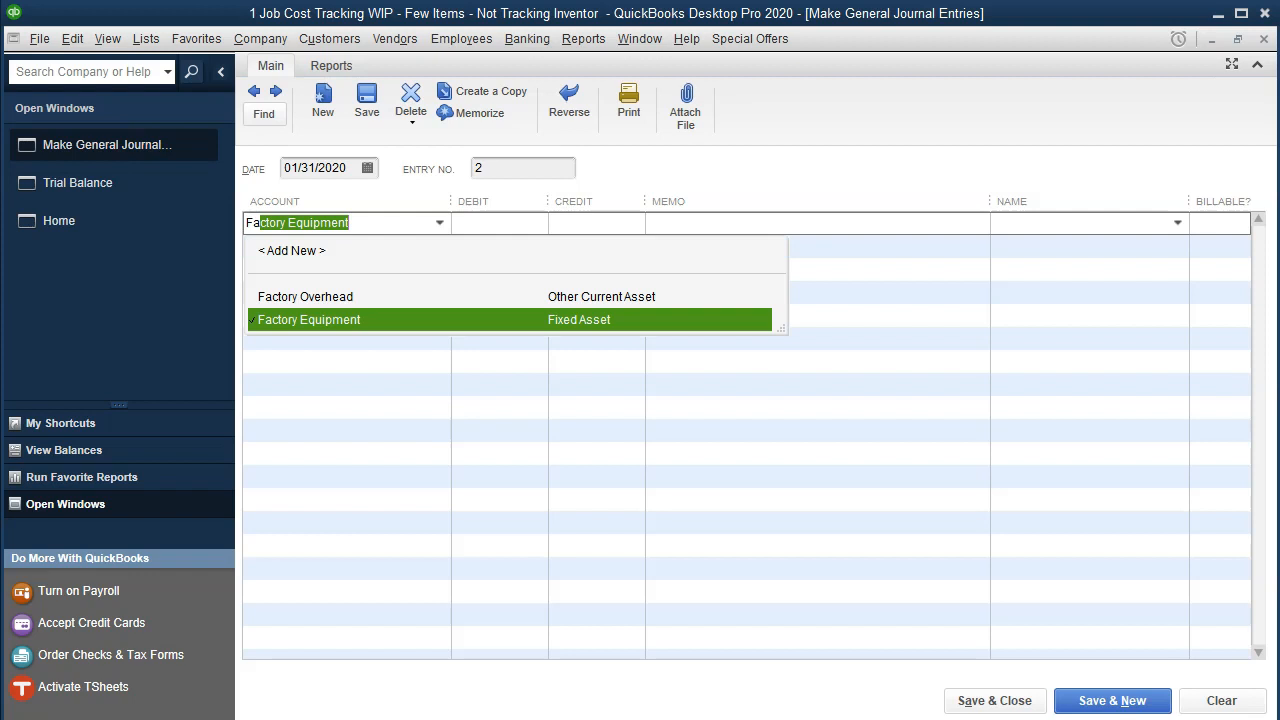
{"action": "key", "text": "Up"}
{"action": "key", "text": "Tab"}
{"action": "type", "text": "30000"}
{"action": "key", "text": "Tab"}
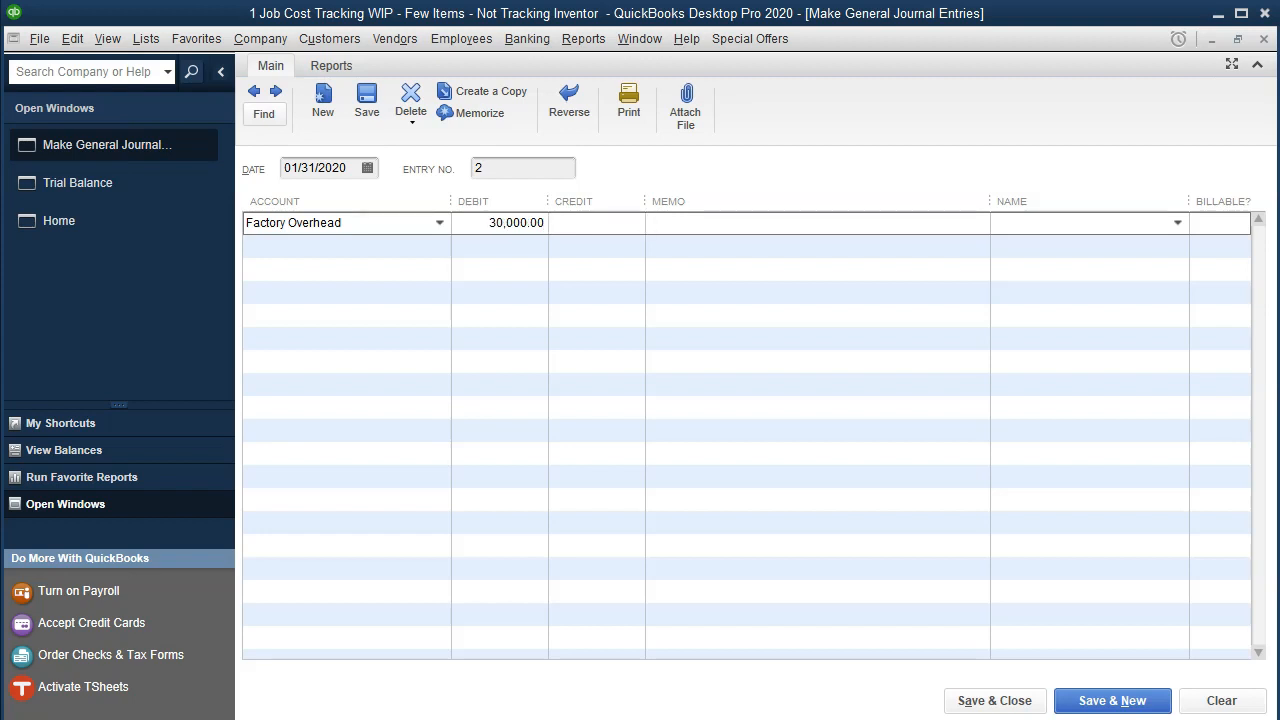
{"action": "type", "text": "Adj"}
{"action": "key", "text": "Tab"}
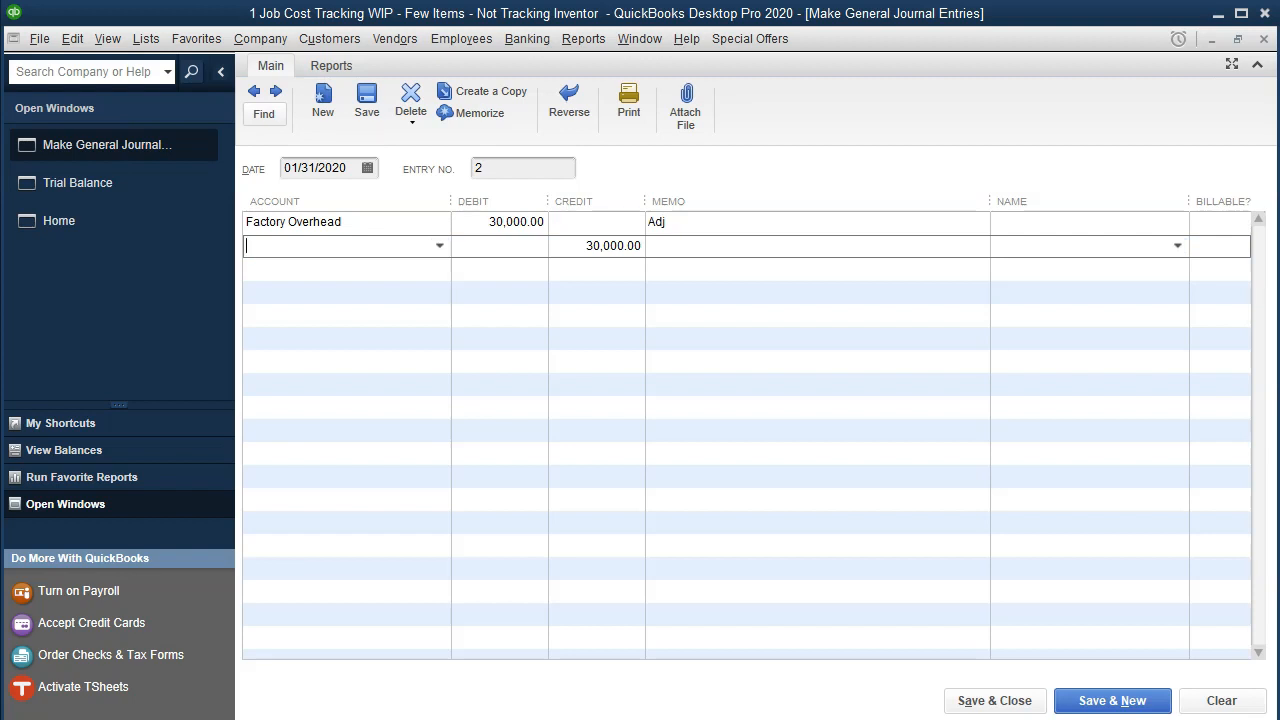
- Assign the 30,000 credit line to Accumulated Depreciation with the memo Adj
{"action": "type", "text": "Accounts Payable"}
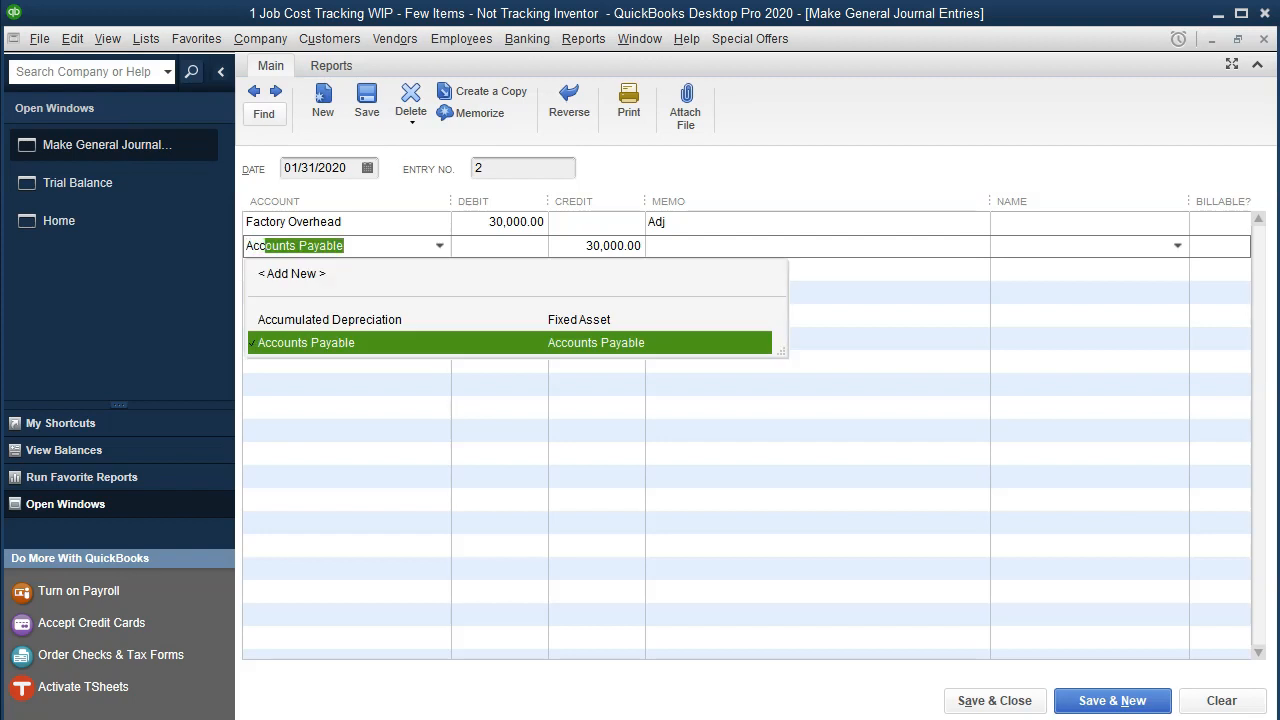
{"action": "key", "text": "Up"}
{"action": "key", "text": "Tab"}
{"action": "key", "text": "Tab"}
{"action": "key", "text": "Tab"}
{"action": "type", "text": "Adj"}
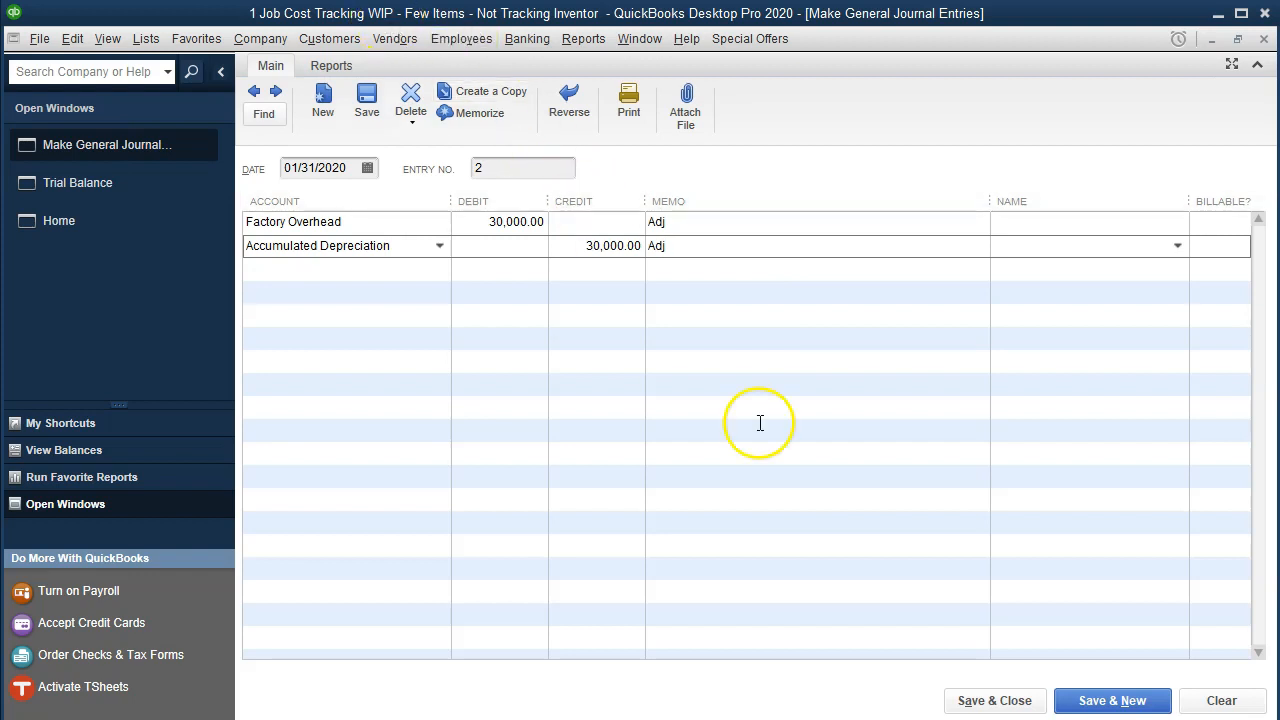
- Save and close the depreciation journal entry, accepting its future transaction date
{"action": "left_click", "coordinate": [1005, 705]}
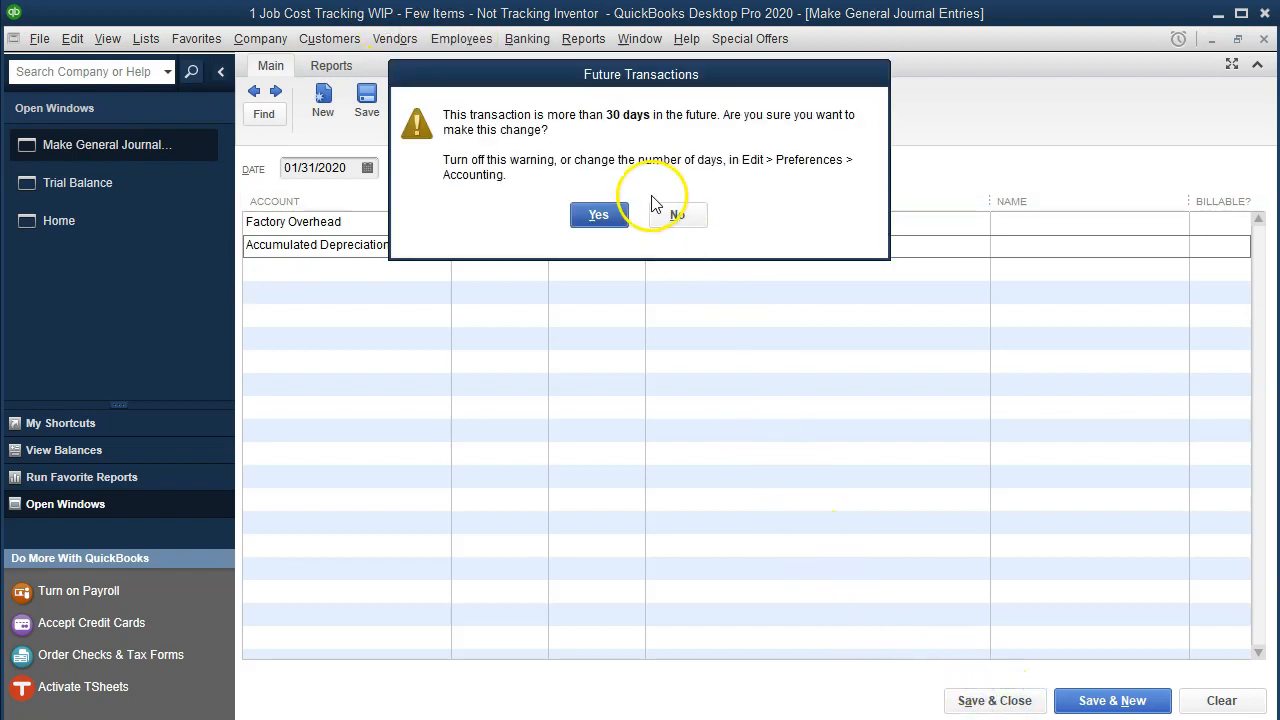
{"action": "left_click", "coordinate": [618, 217]}
{"action": "left_click", "coordinate": [740, 362]}
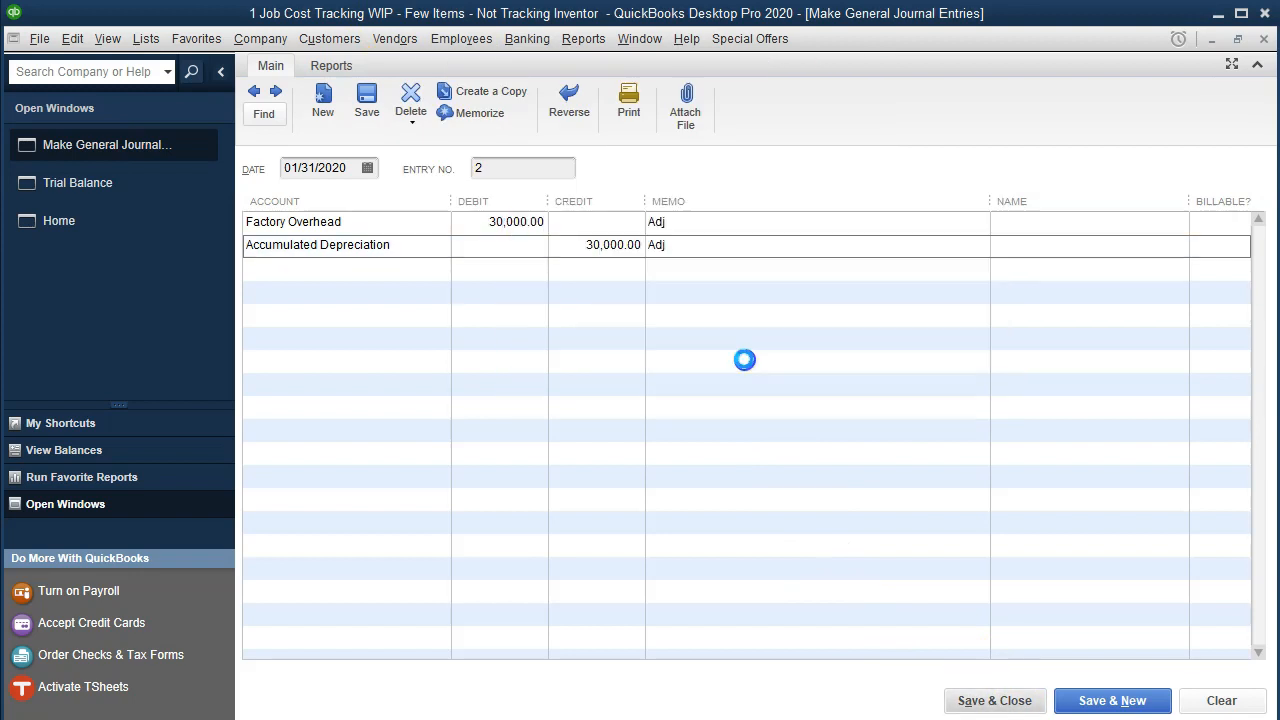
- Review the transactions behind the Factory Overhead and Accumulated Depreciation balances on the trial balance, closing each detail report
{"action": "left_click", "coordinate": [109, 157]}
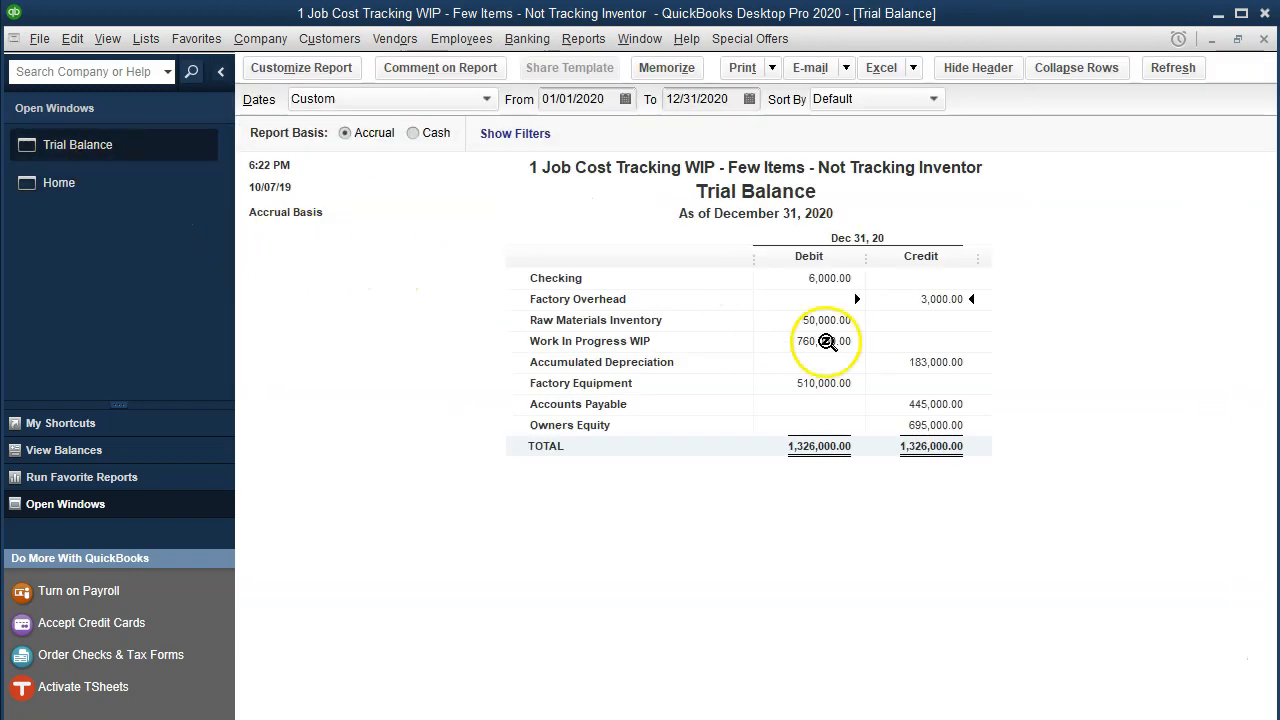
{"action": "double_click", "coordinate": [948, 300]}
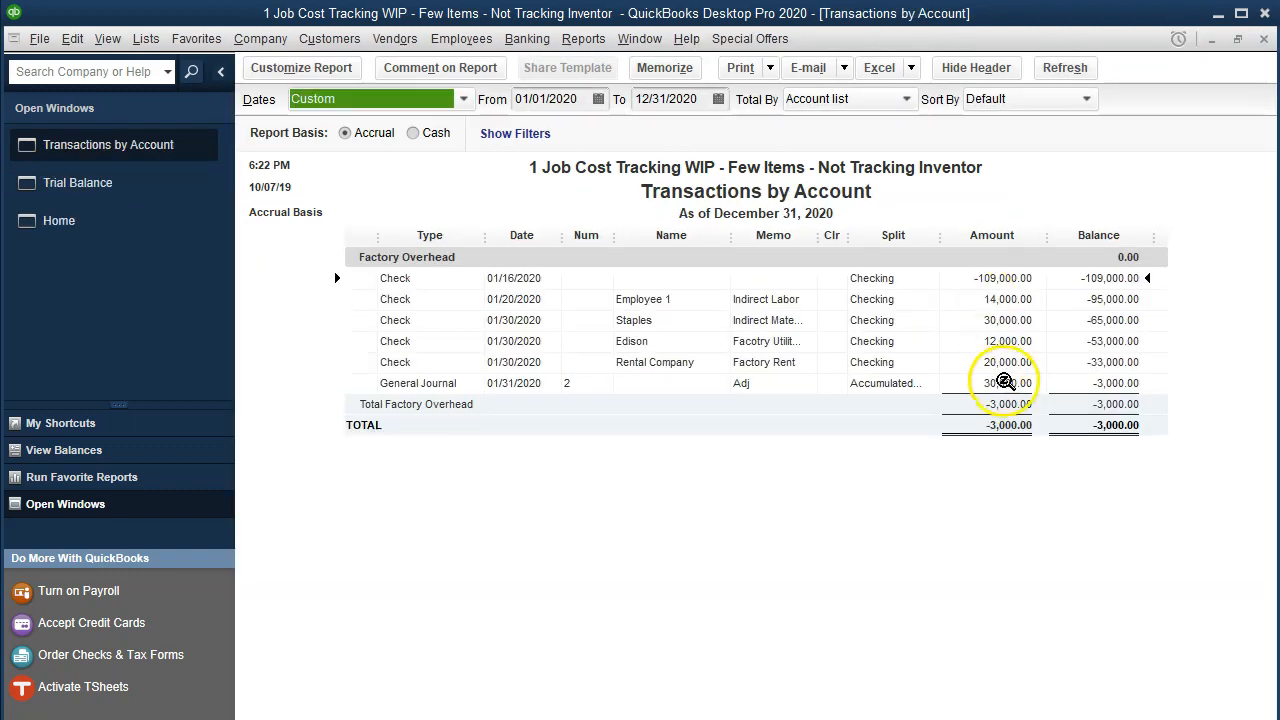
{"action": "left_click", "coordinate": [1022, 383]}
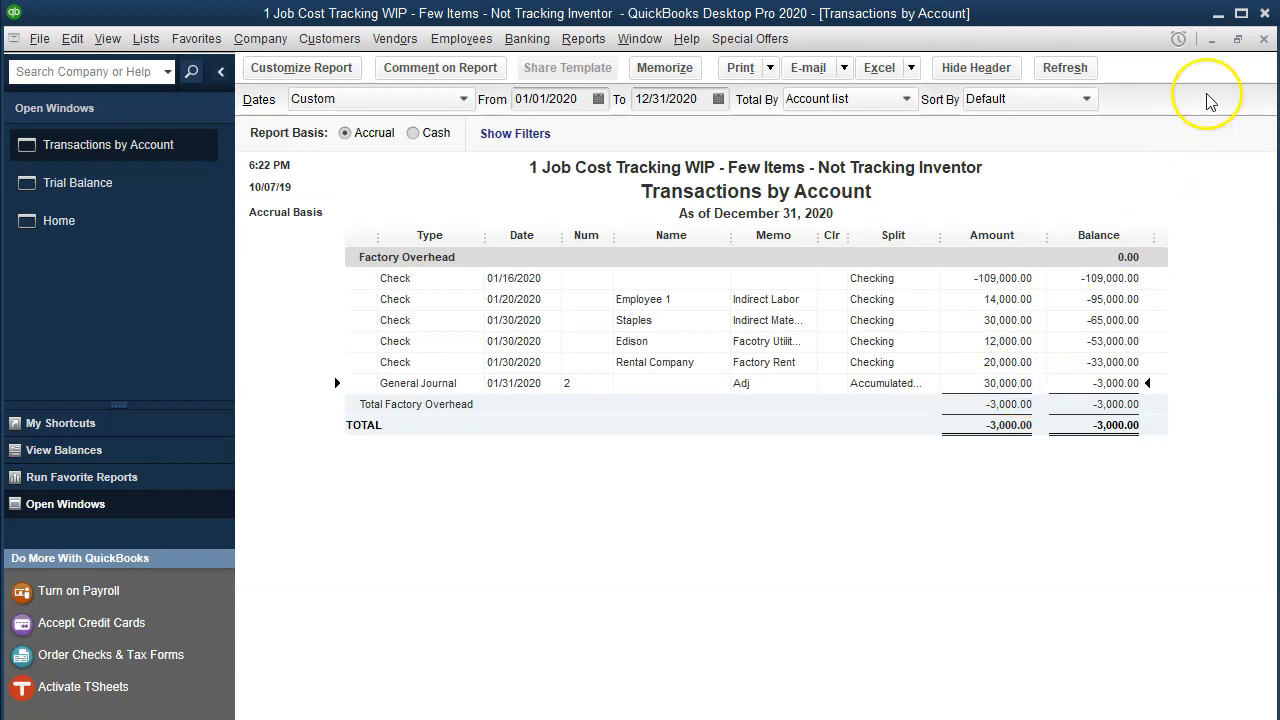
{"action": "left_click", "coordinate": [1255, 39]}
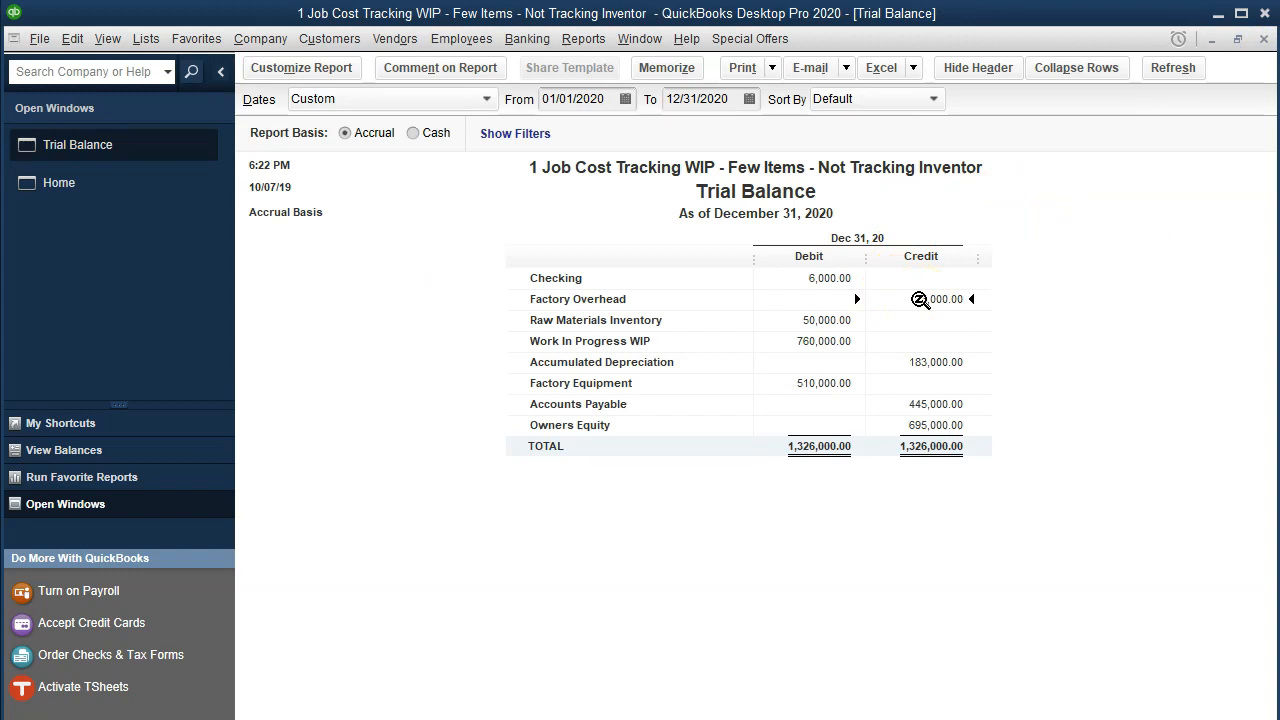
{"action": "double_click", "coordinate": [933, 366]}
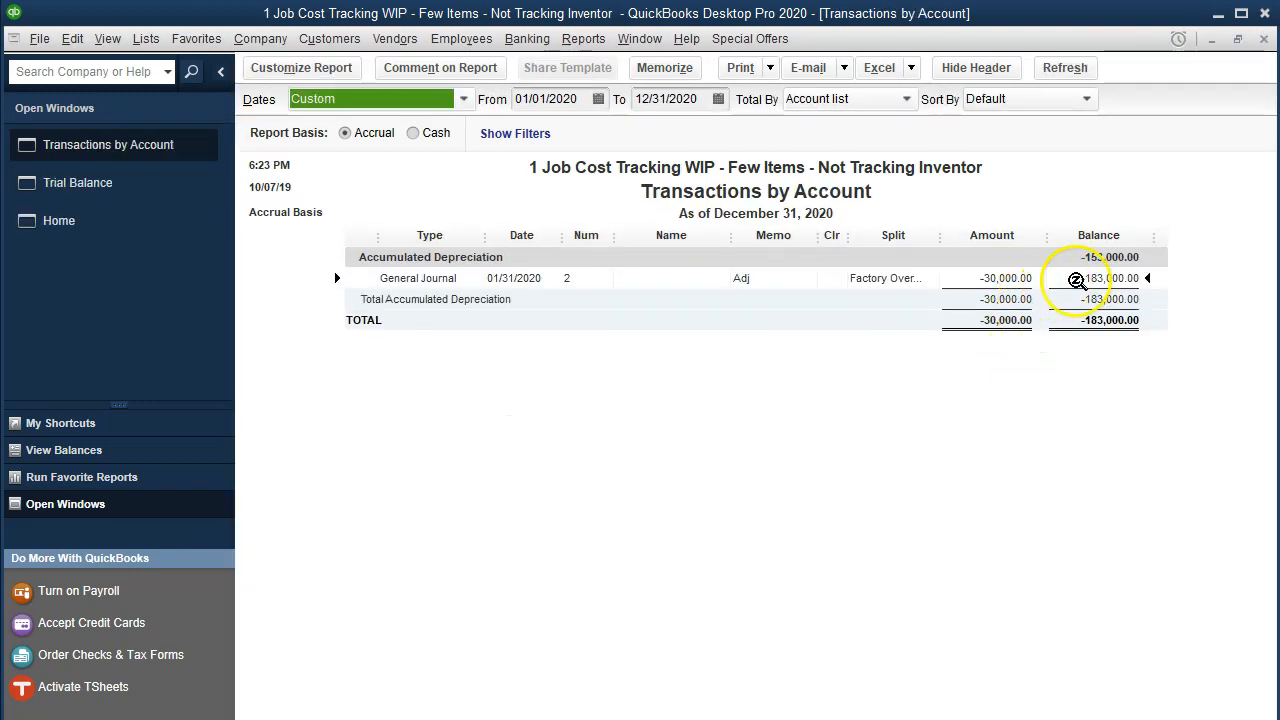
{"action": "left_click", "coordinate": [1263, 39]}
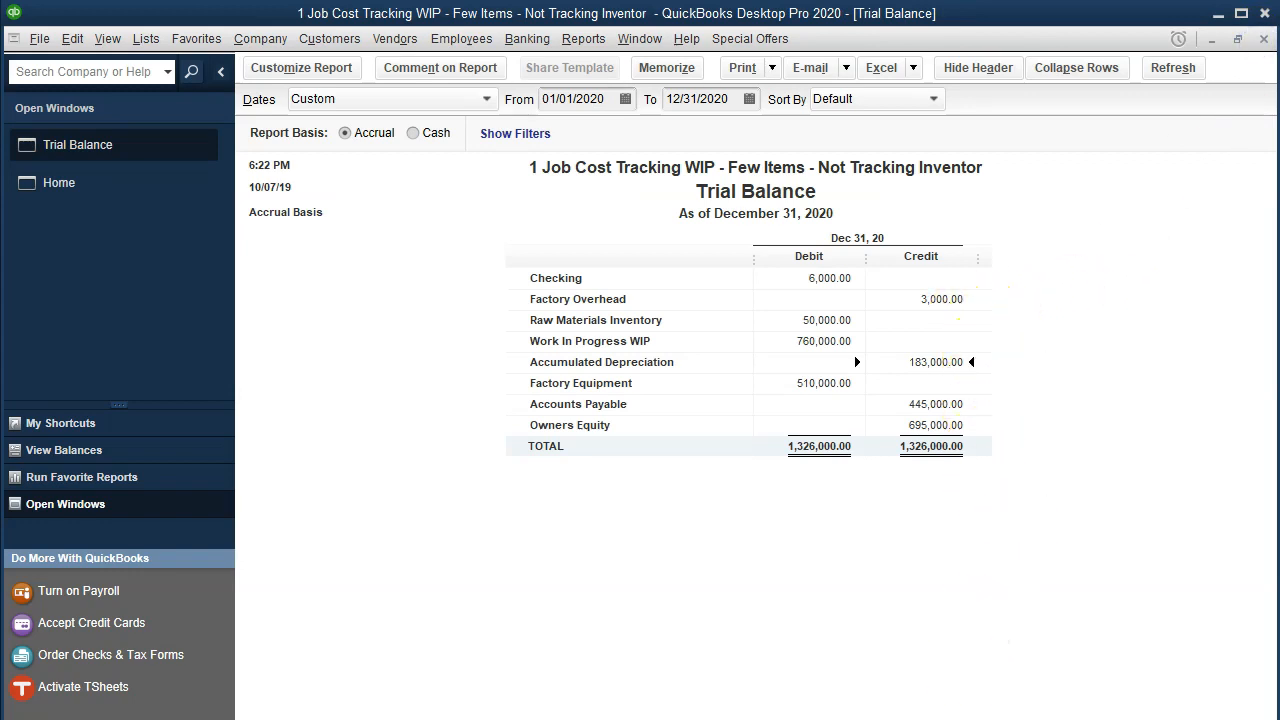
- Switch to the Excel worksheet and check the ending balances of factory overhead in O9 and accumulated depreciation in O11
{"action": "key", "text": "alt+Tab"}
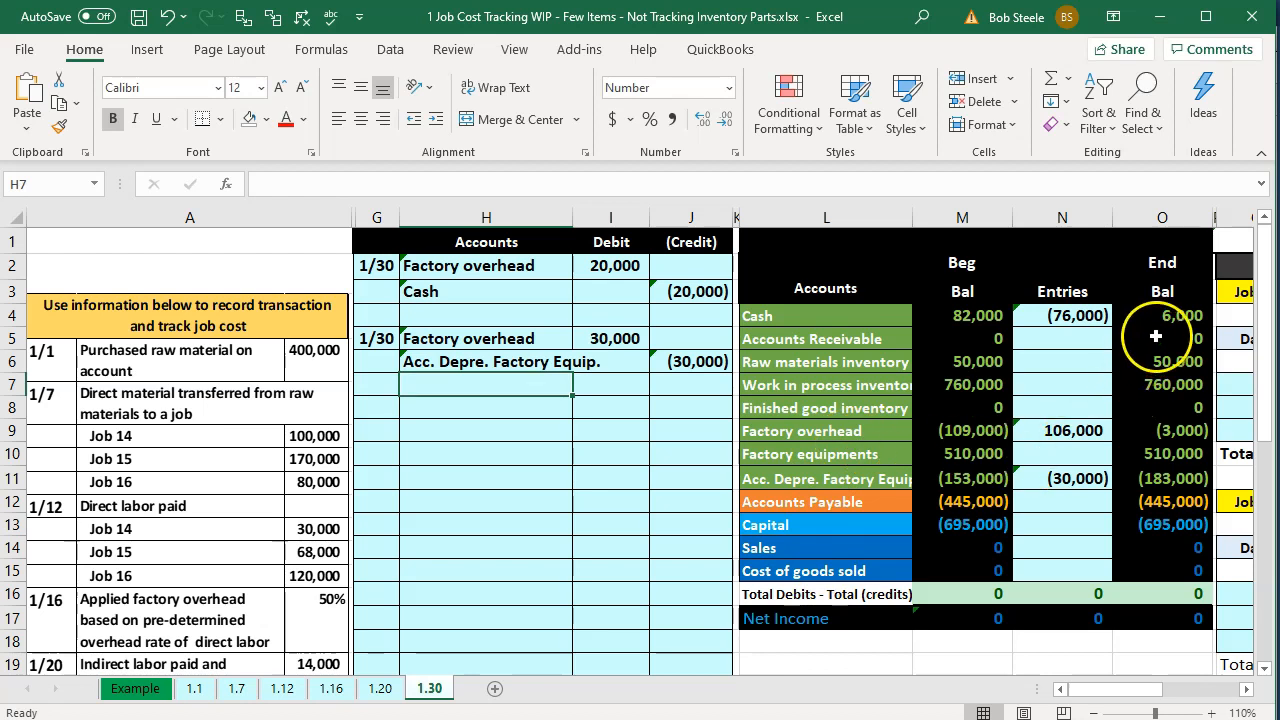
{"action": "left_click", "coordinate": [1170, 431]}
{"action": "left_click", "coordinate": [1170, 479]}
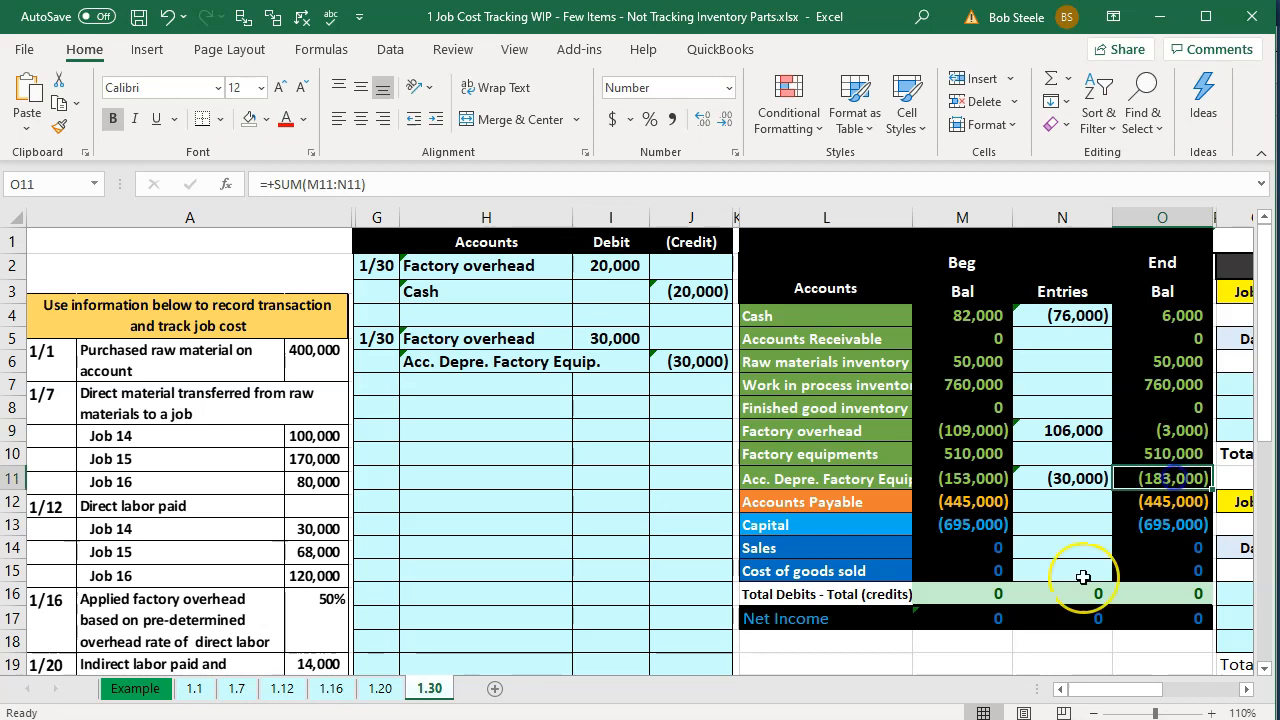
{"action": "left_click", "coordinate": [652, 511]}
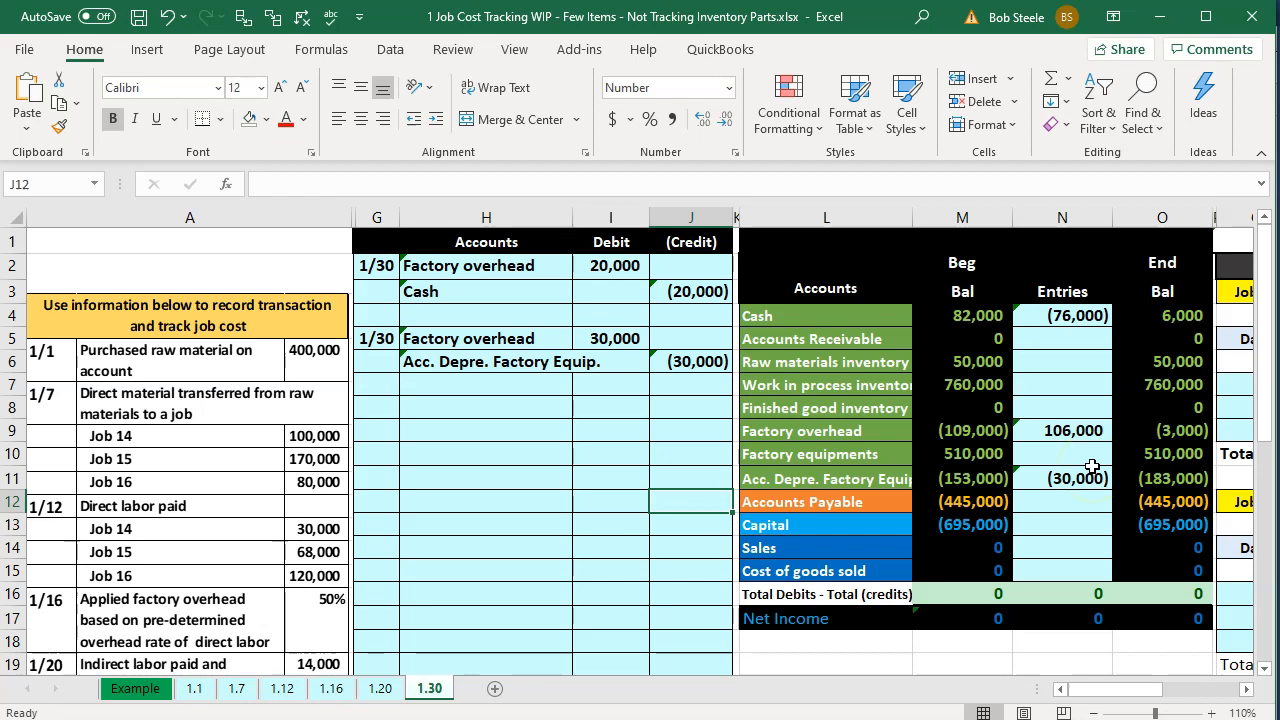
{"action": "left_click", "coordinate": [531, 289]}
{"action": "key", "text": "Down"}
{"action": "key", "text": "Down"}
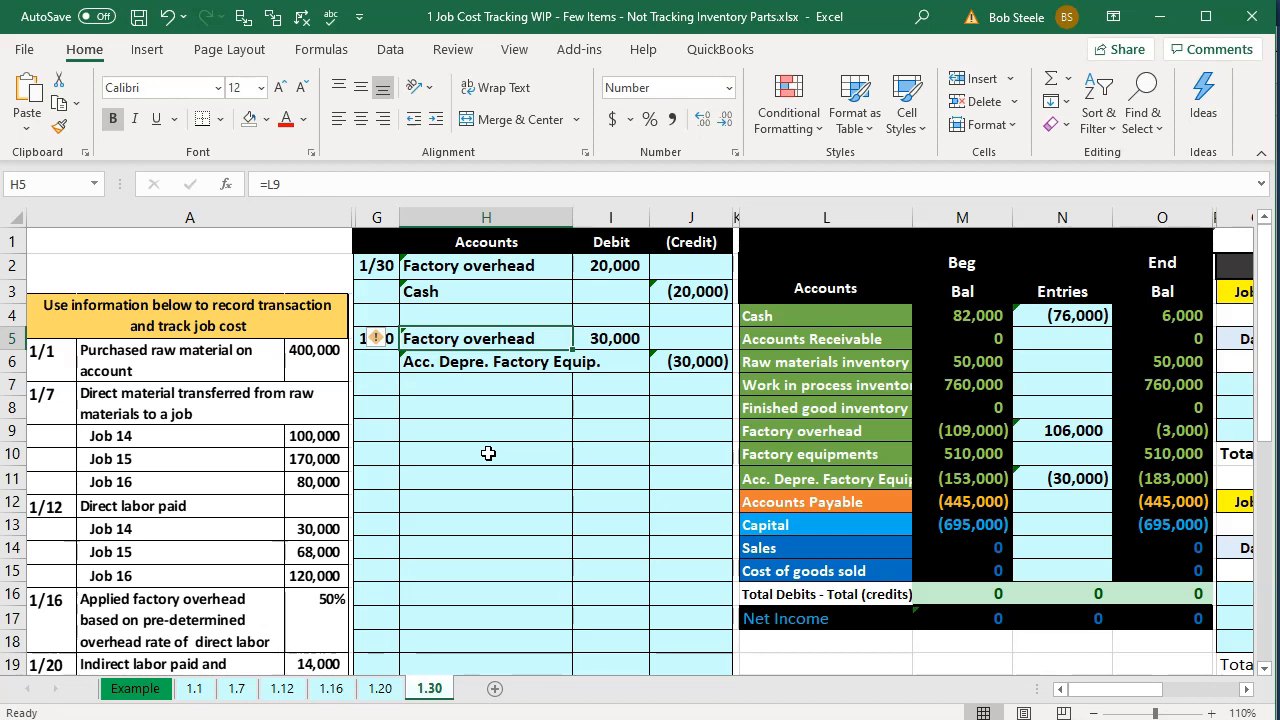
{"action": "left_click", "coordinate": [487, 453]}
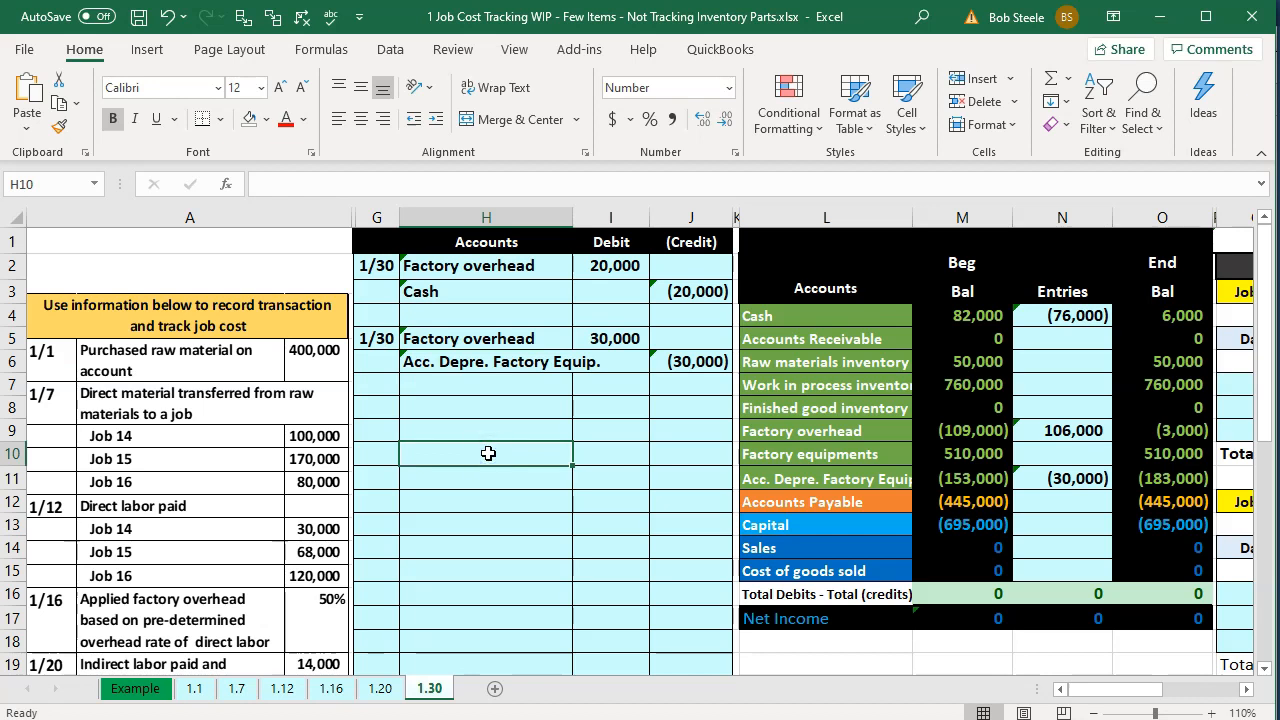